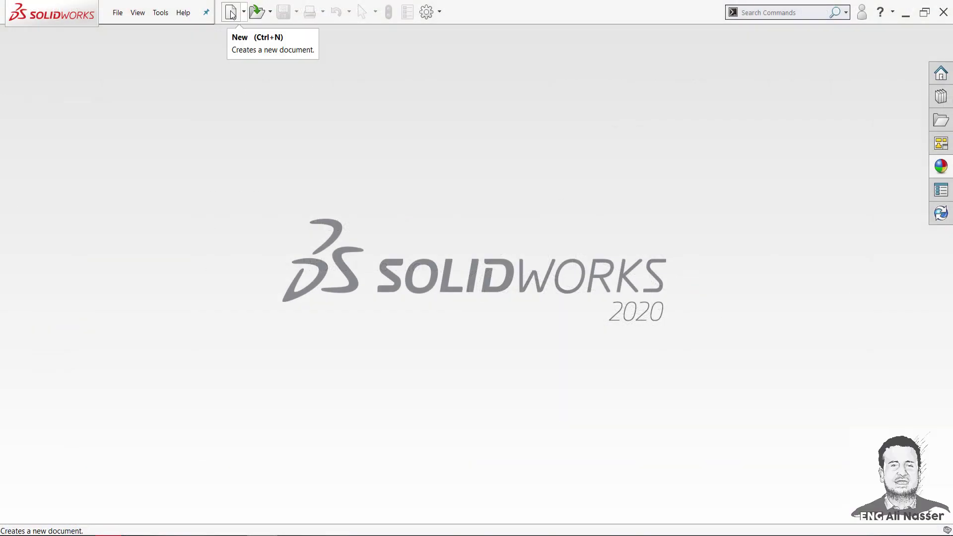
# Step: Create a new part and paste in the wire-rack reference image marked 400 mm, 350 mm and 180
pyautogui.click(230, 12)
pyautogui.doubleClick(287, 227)
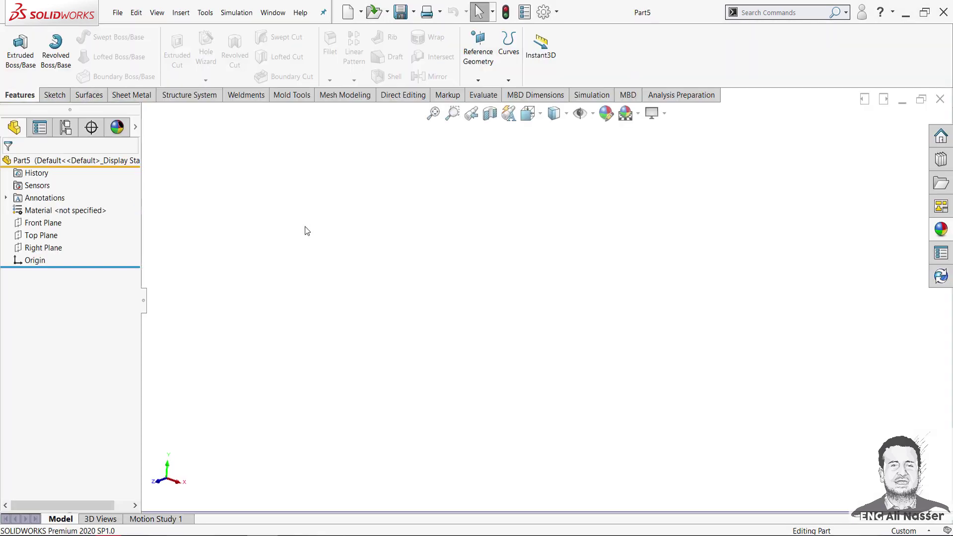
pyautogui.click(136, 13)
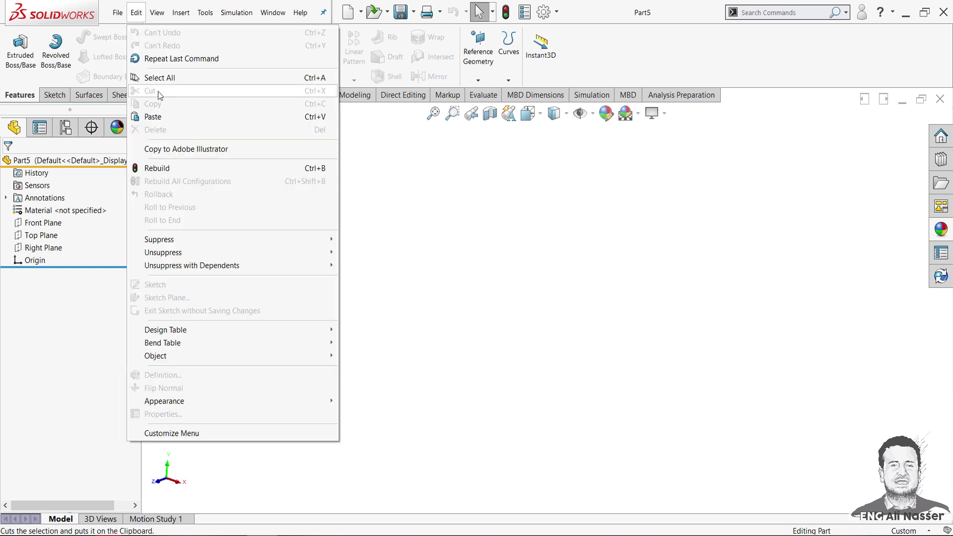
pyautogui.click(164, 119)
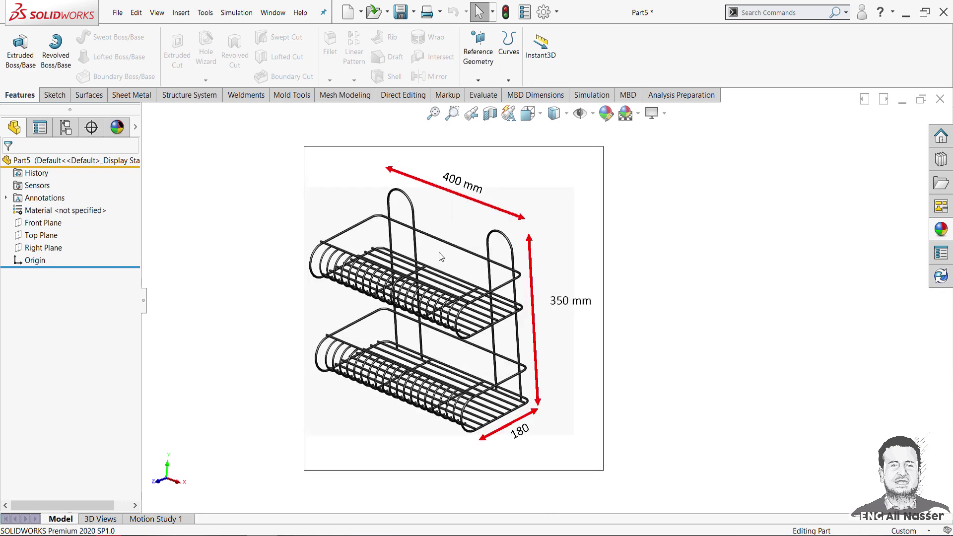
pyautogui.scroll(-2, 553, 307)
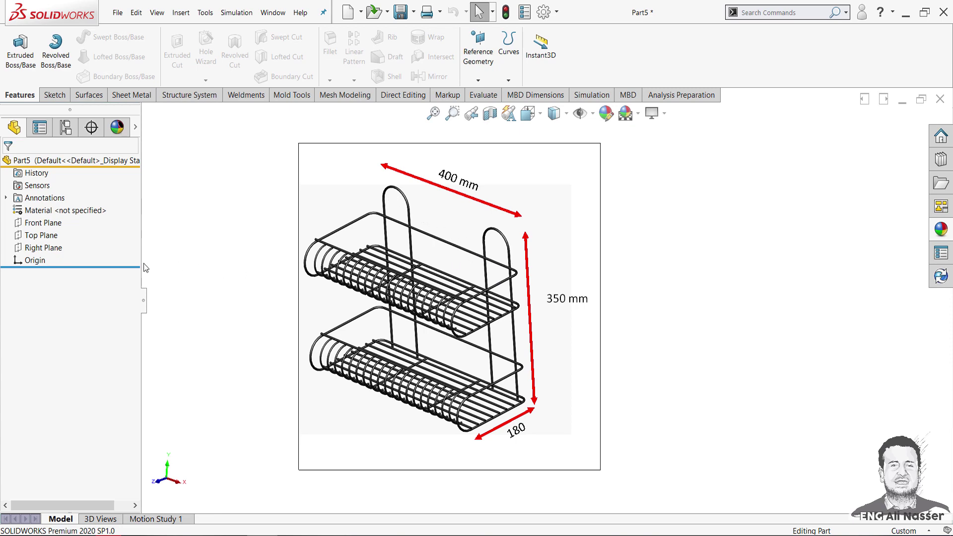
# Step: On the Front Plane, sketch an inverted U: left leg, rounded top and right leg
pyautogui.rightClick(39, 222)
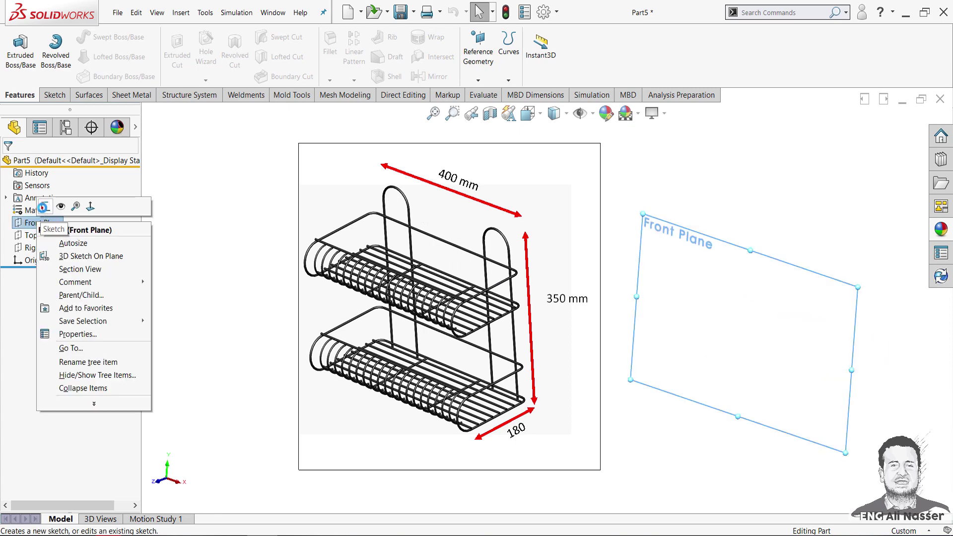
pyautogui.click(44, 207)
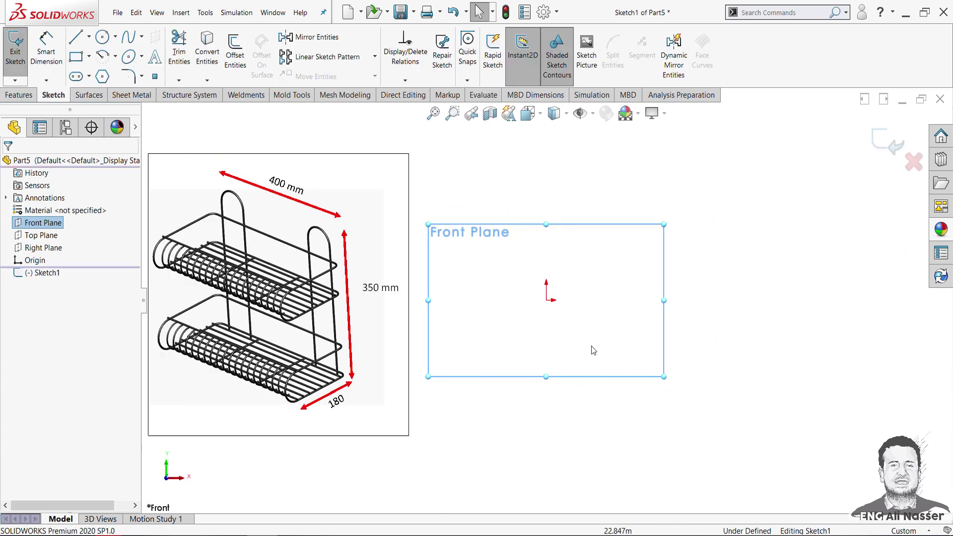
pyautogui.press('l')
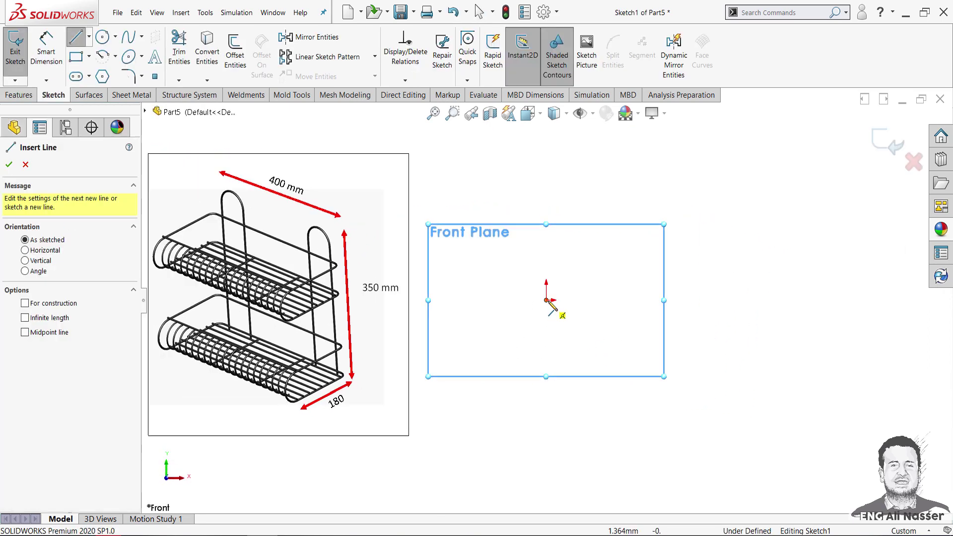
pyautogui.click(547, 300)
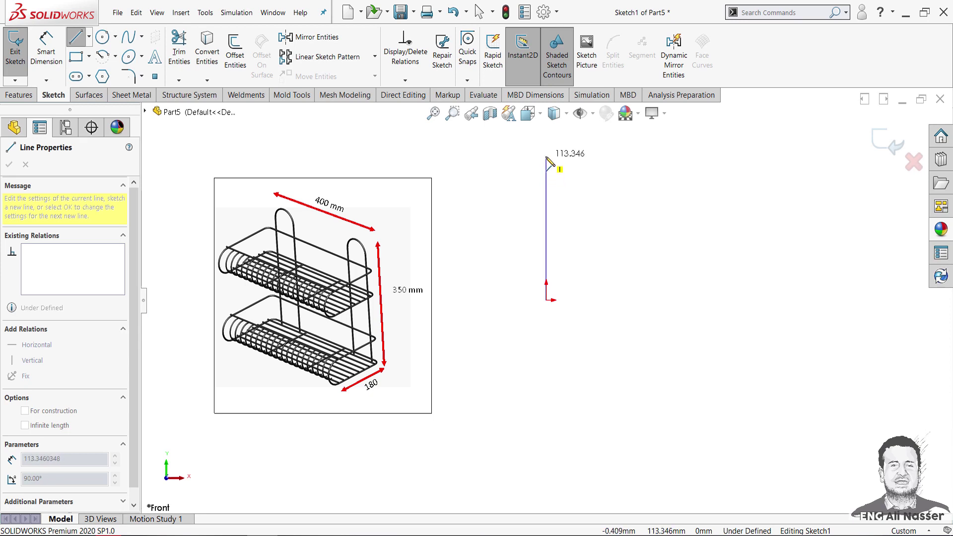
pyautogui.click(546, 157)
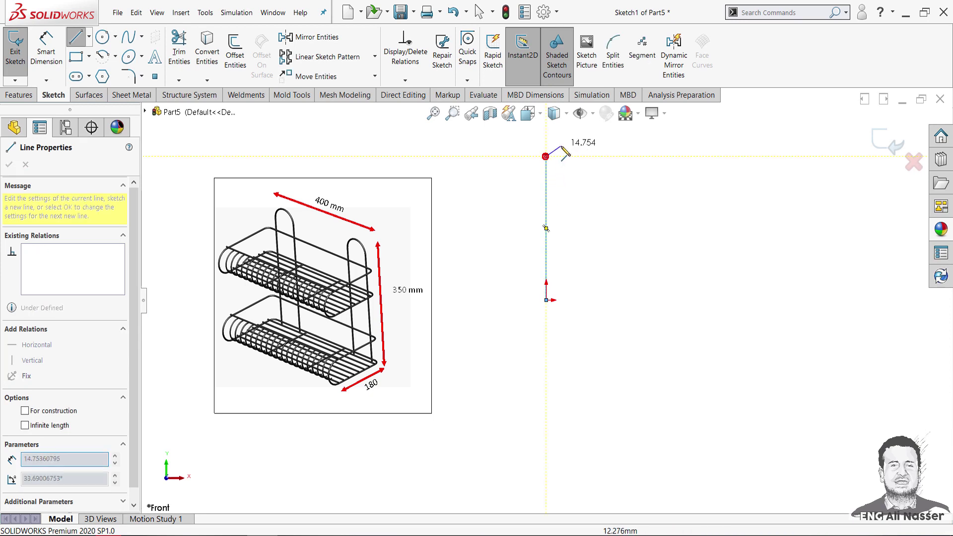
pyautogui.click(586, 156)
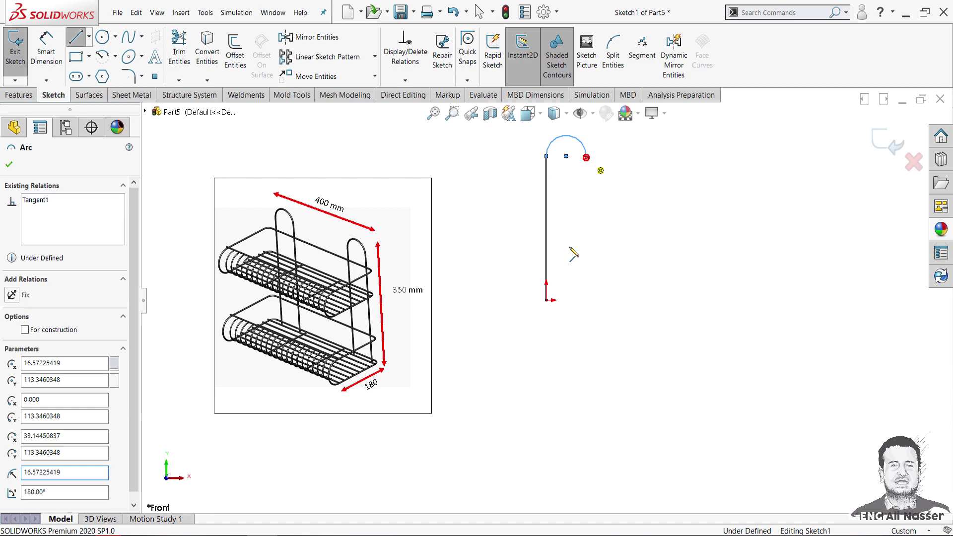
pyautogui.click(586, 300)
pyautogui.rightClick(609, 295)
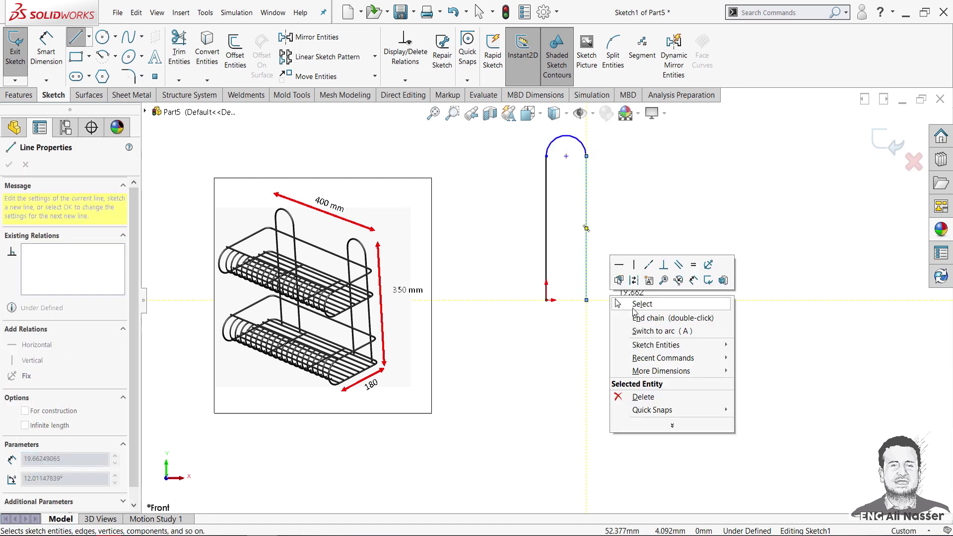
pyautogui.click(637, 304)
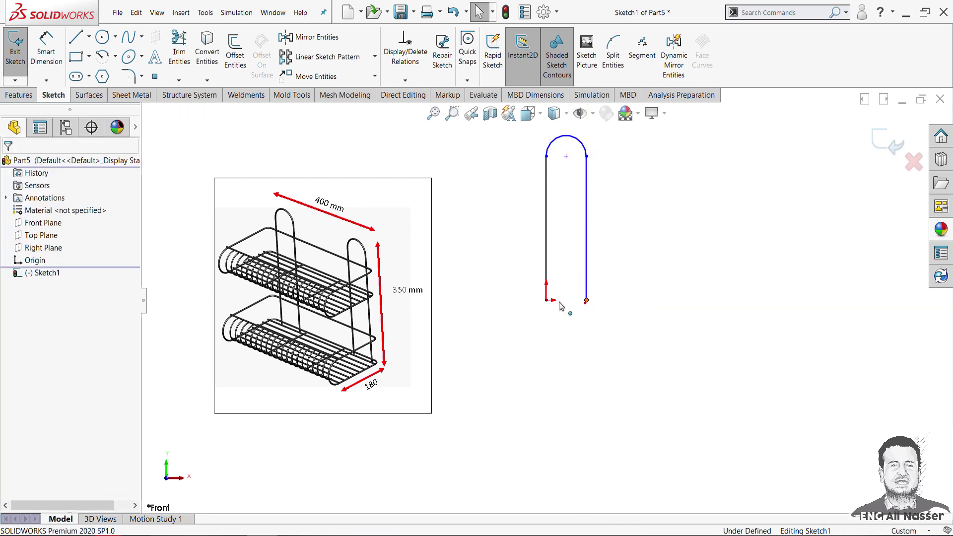
# Step: Make the two leg bottom endpoints level with a Horizontal relation
pyautogui.click(586, 300)
pyautogui.keyDown('ctrl'); pyautogui.click(545, 299); pyautogui.keyUp('ctrl')
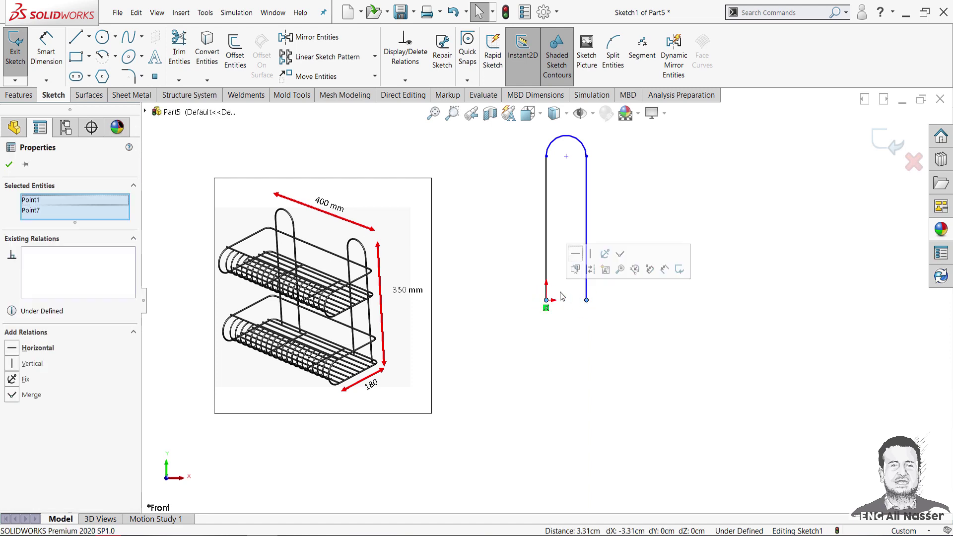
pyautogui.click(580, 256)
pyautogui.click(612, 347)
# Step: Dimension the U from the top arc to the leg bottom as 350
pyautogui.moveTo(616, 330); pyautogui.dragTo(605, 186, button='right')
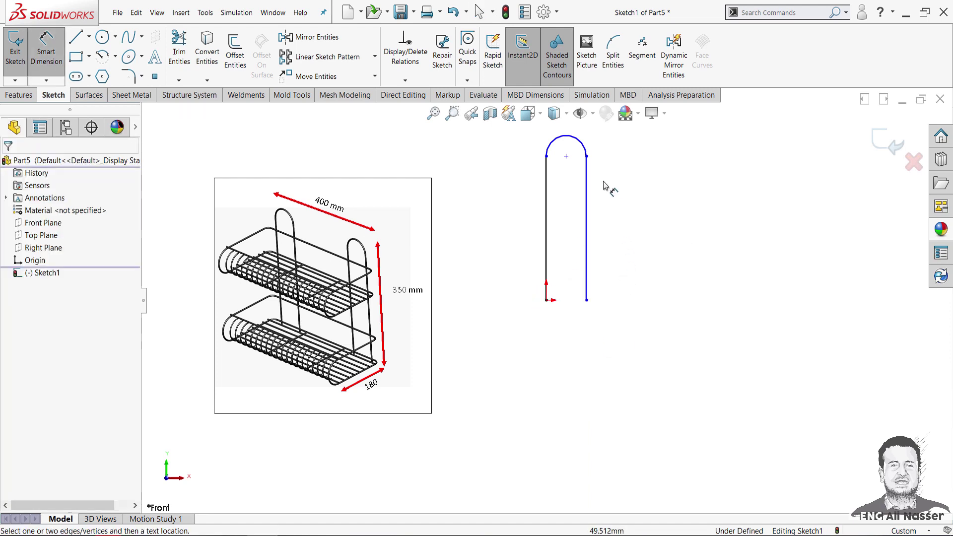
pyautogui.click(580, 142)
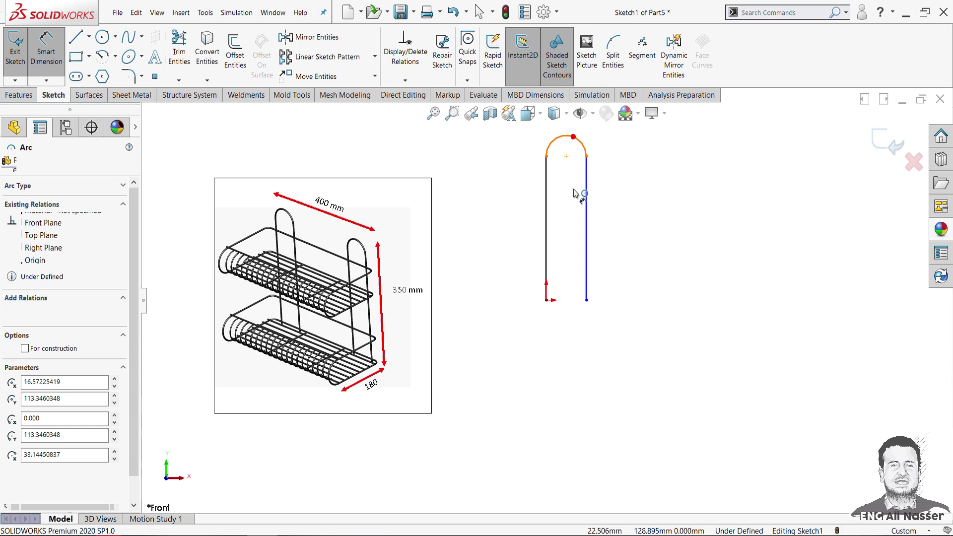
pyautogui.click(586, 300)
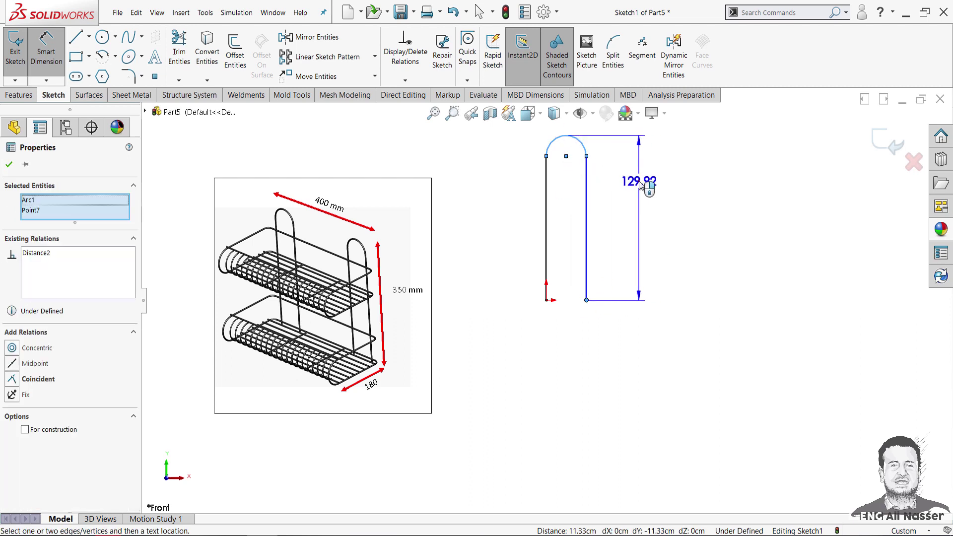
pyautogui.click(640, 184)
pyautogui.write('3')
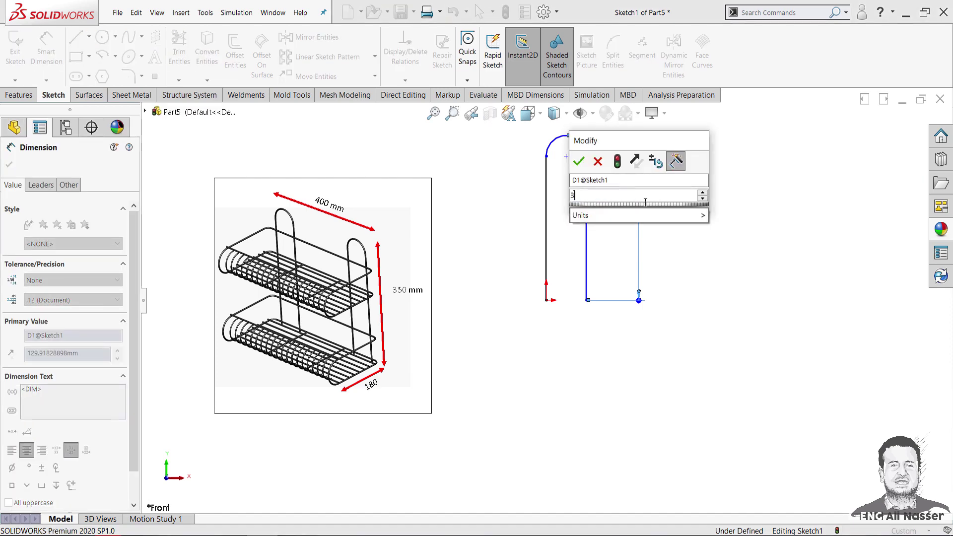
pyautogui.write('50')
pyautogui.press('Return')
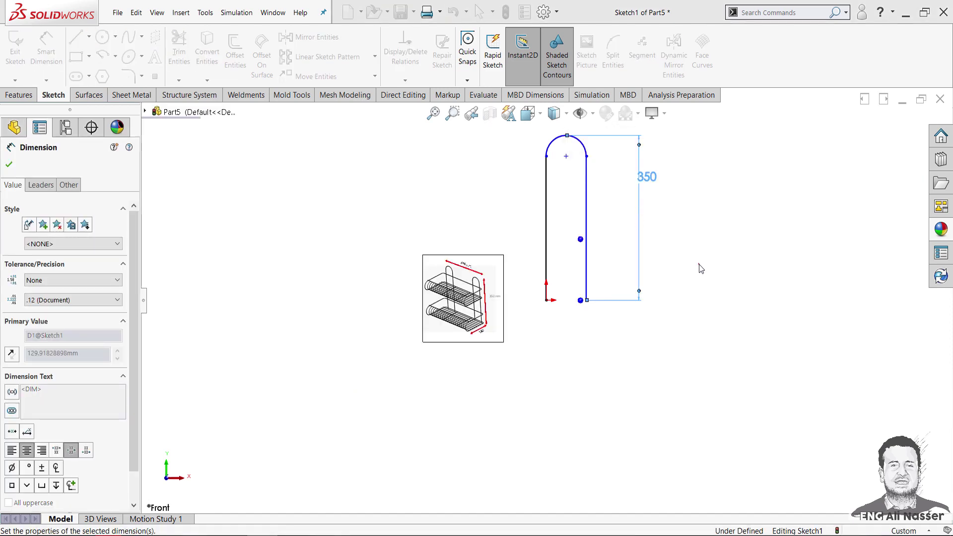
pyautogui.click(606, 270)
# Step: Dimension the spacing between the two legs as 70 and fit the sketch in view
pyautogui.scroll(-3, 549, 283)
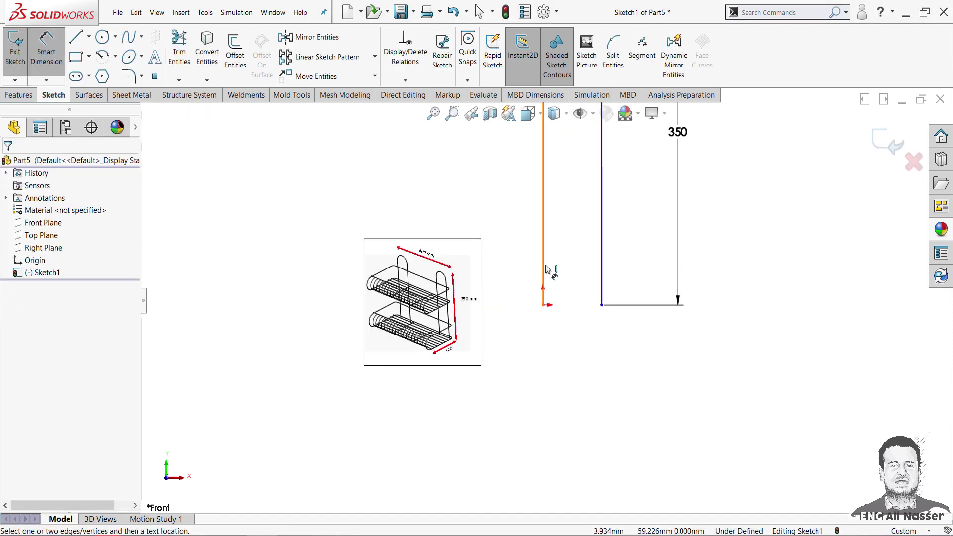
pyautogui.click(546, 268)
pyautogui.click(600, 263)
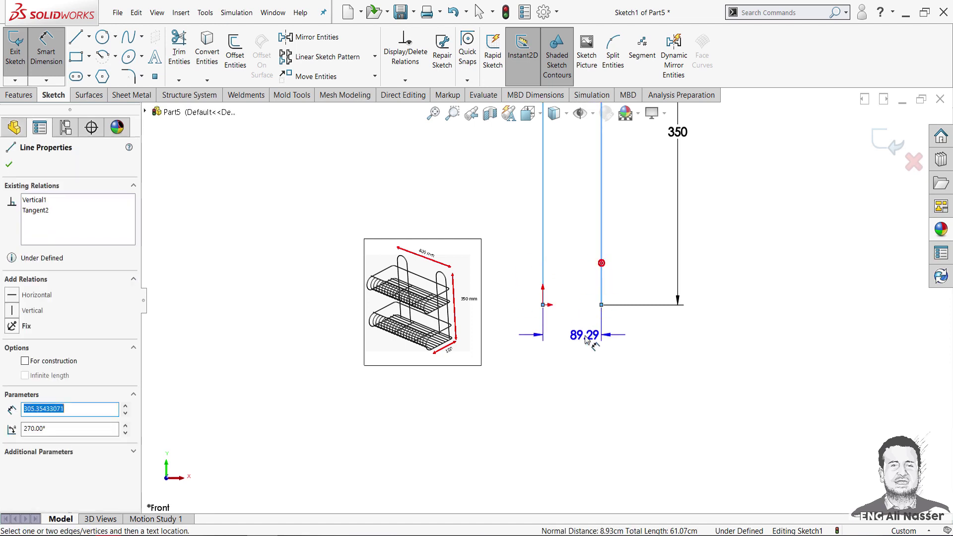
pyautogui.click(586, 349)
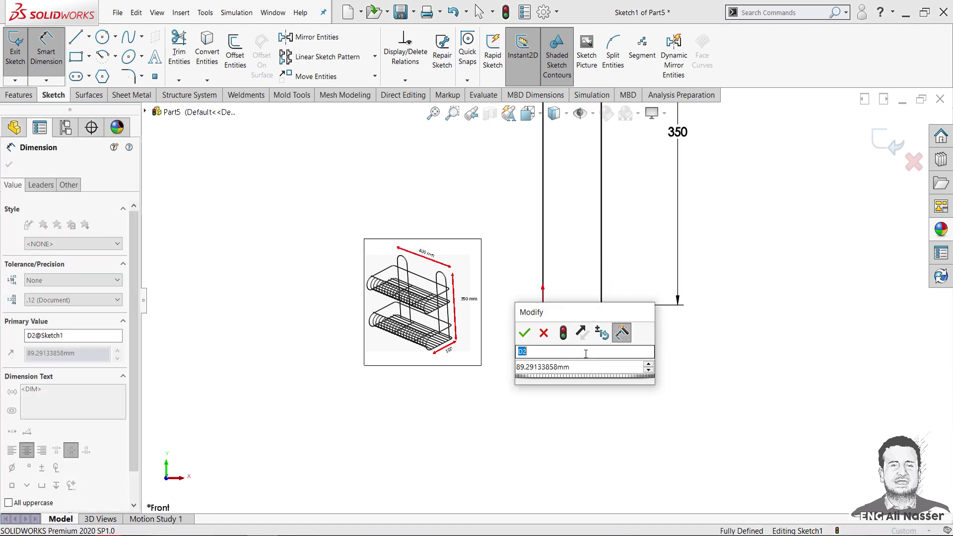
pyautogui.write('70')
pyautogui.press('Tab')
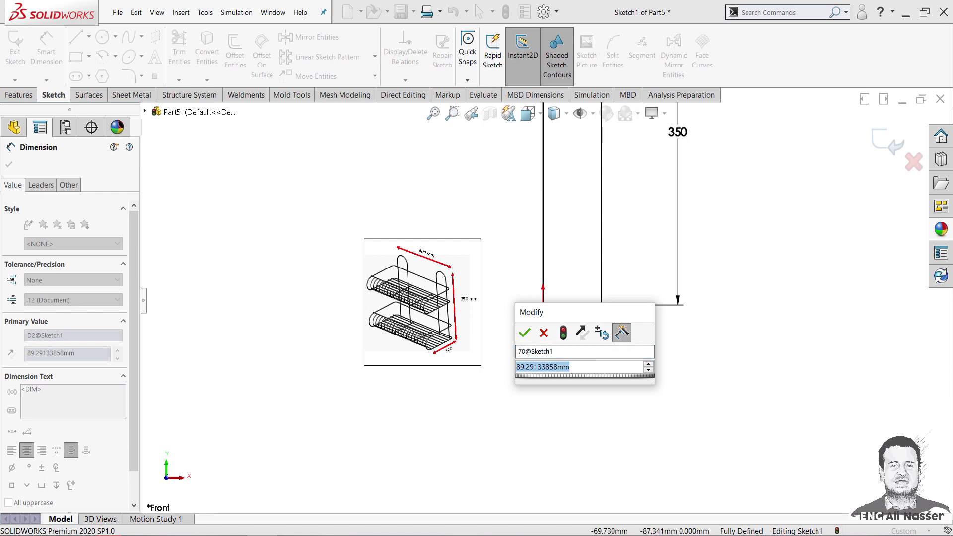
pyautogui.write('70')
pyautogui.press('Return')
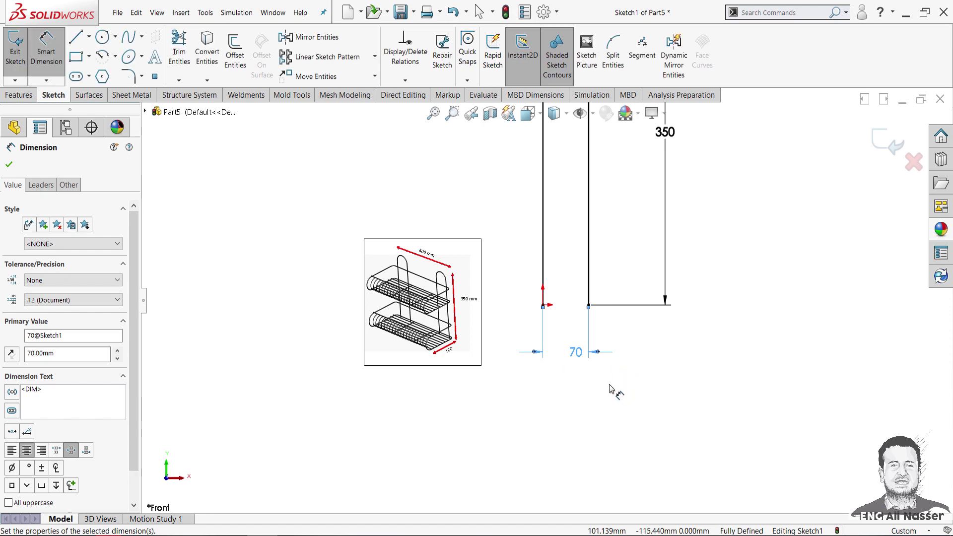
pyautogui.press('z')
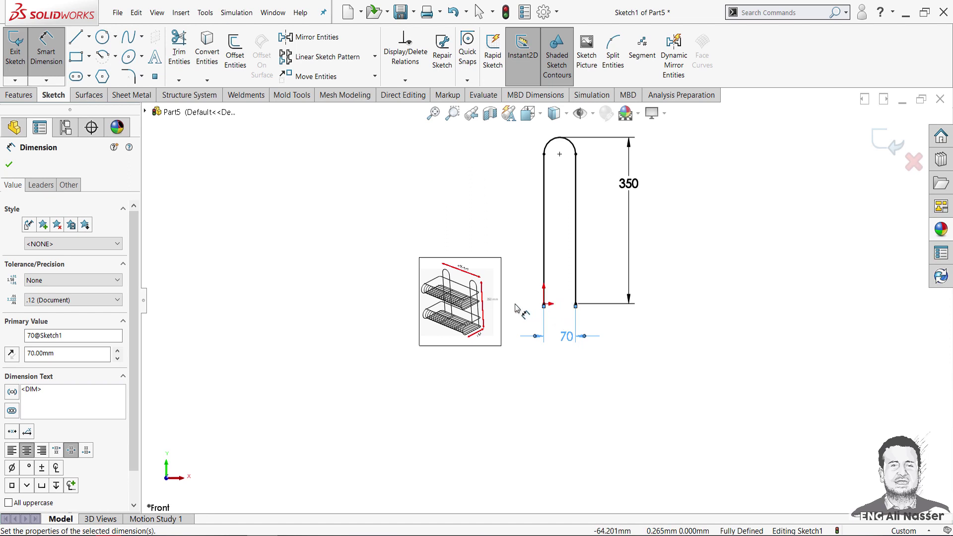
pyautogui.press('Escape')
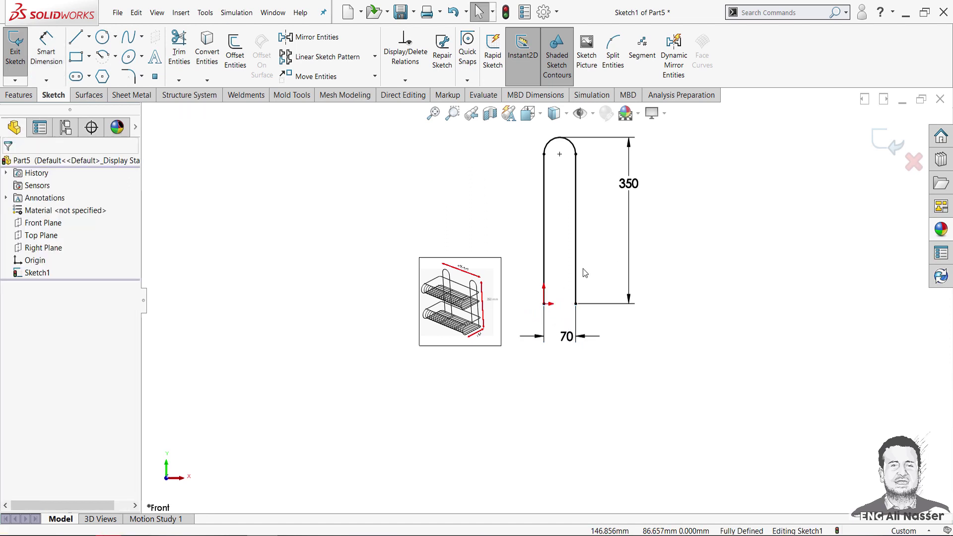
# Step: Enlarge the reference picture and move it to the left of the U sketch
pyautogui.click(446, 313)
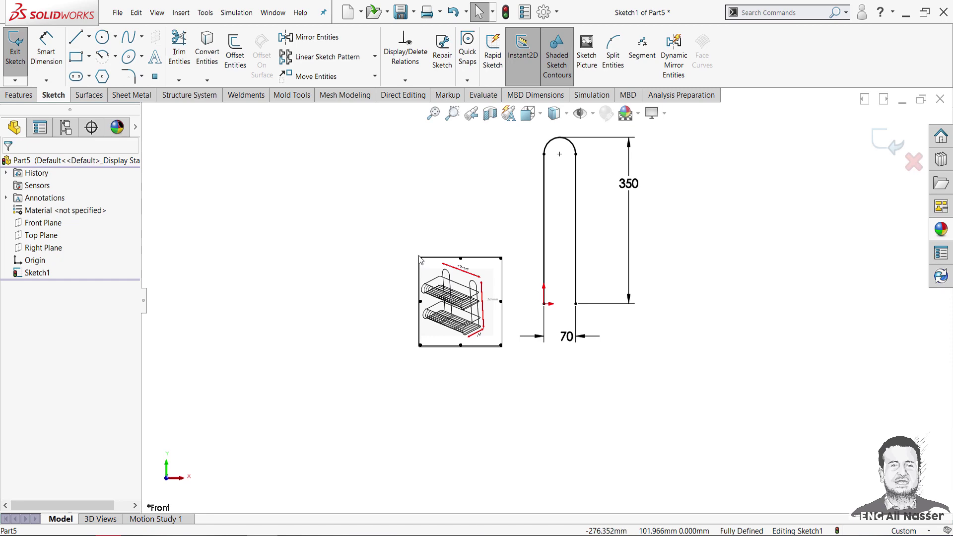
pyautogui.moveTo(420, 259); pyautogui.dragTo(303, 131)
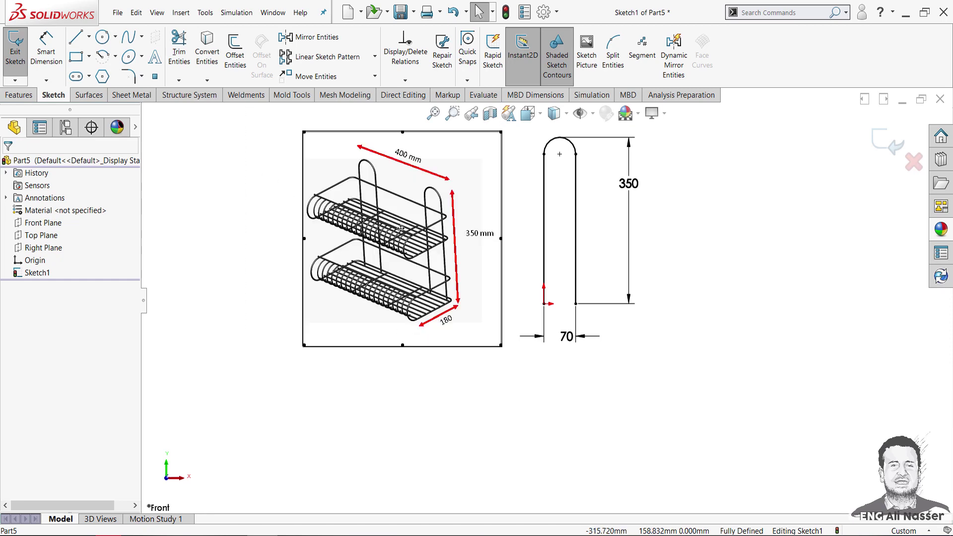
pyautogui.moveTo(449, 243); pyautogui.dragTo(334, 243)
pyautogui.keyDown('ctrl'); pyautogui.moveTo(333, 242); pyautogui.dragTo(402, 289, button='middle'); pyautogui.keyUp('ctrl')
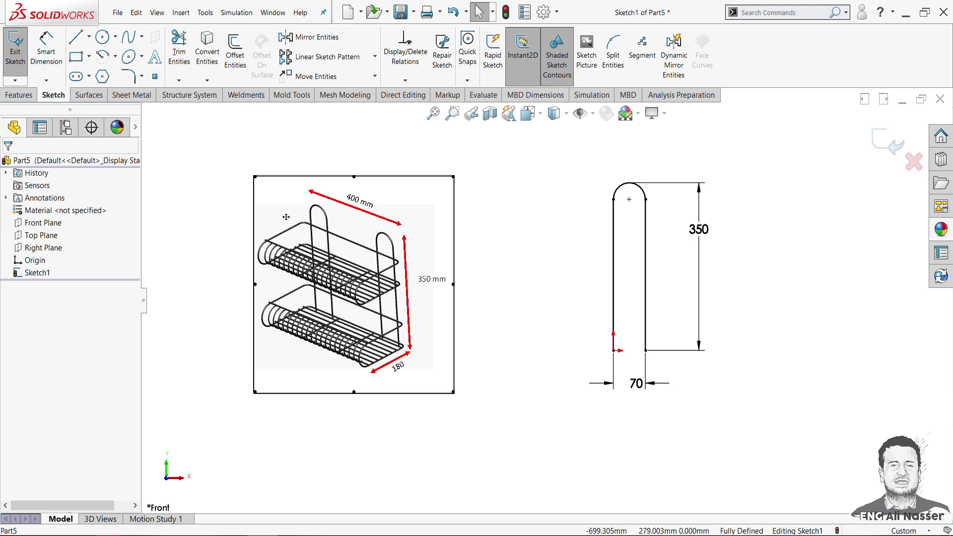
pyautogui.click(800, 394)
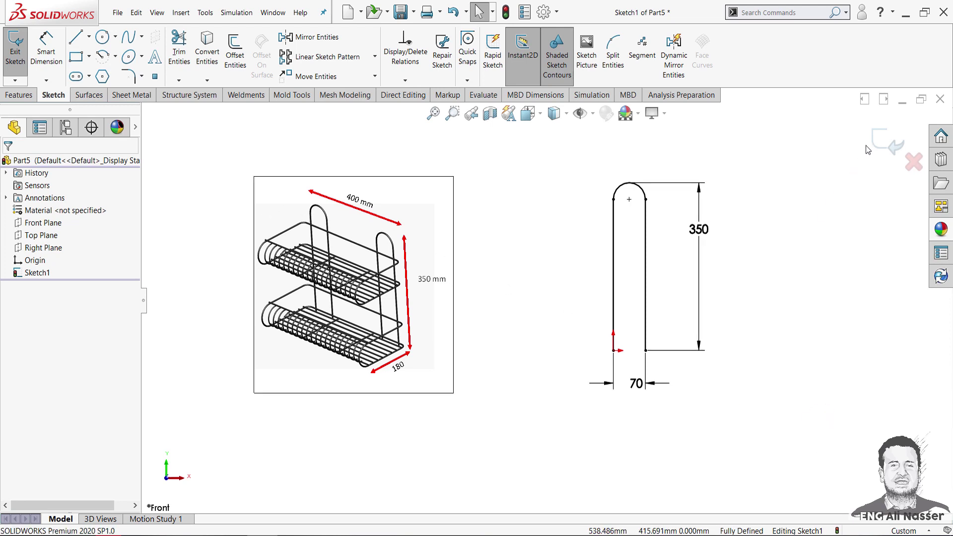
# Step: Sweep a 4 mm diameter circular profile along the U sketch to create Sweep1
pyautogui.click(881, 140)
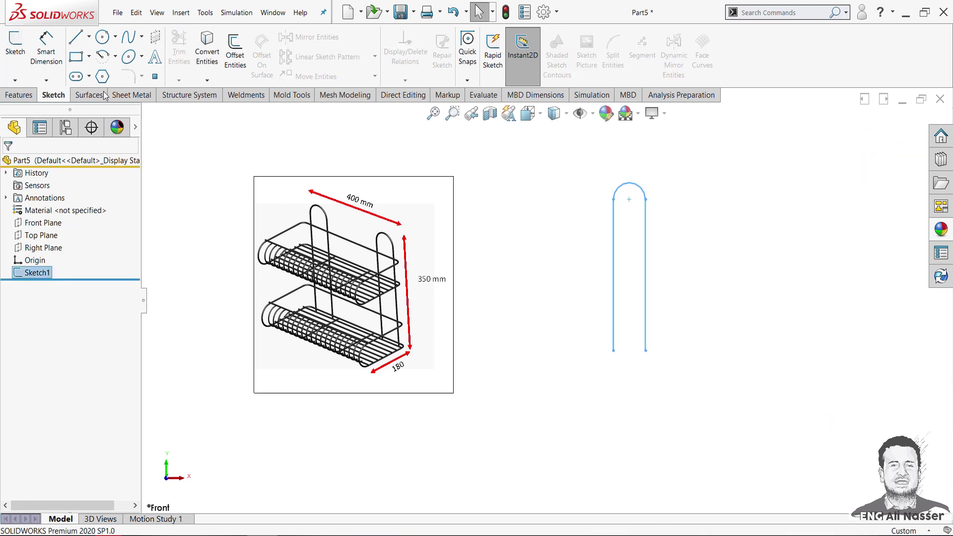
pyautogui.click(18, 95)
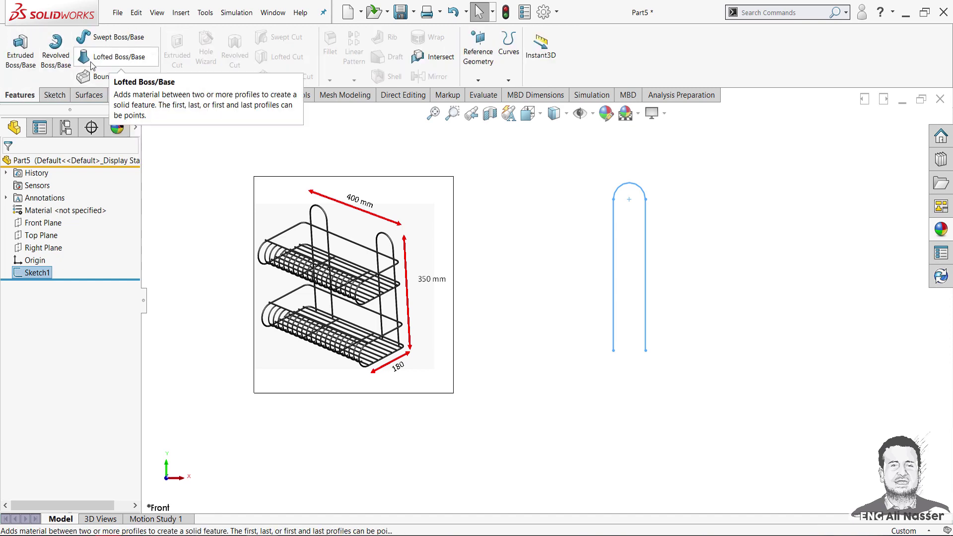
pyautogui.click(100, 39)
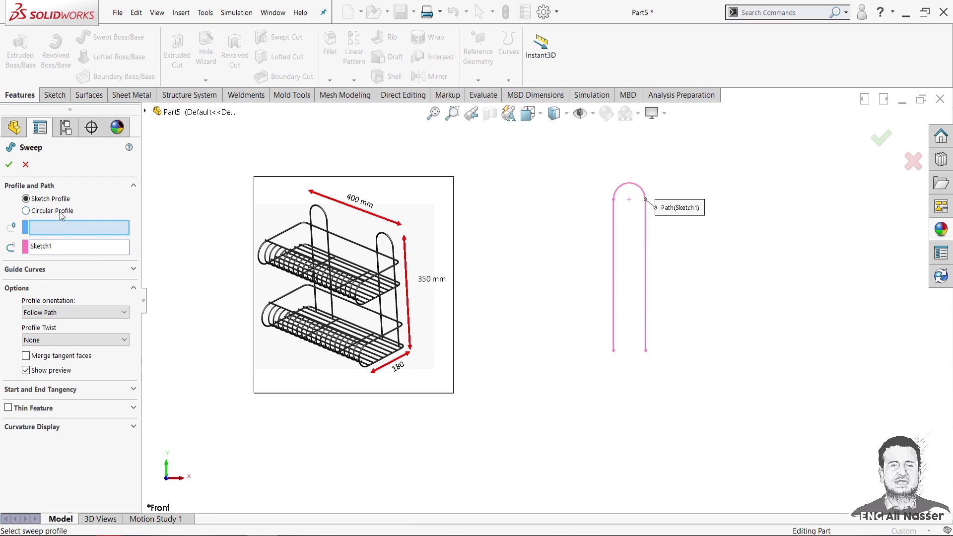
pyautogui.click(26, 210)
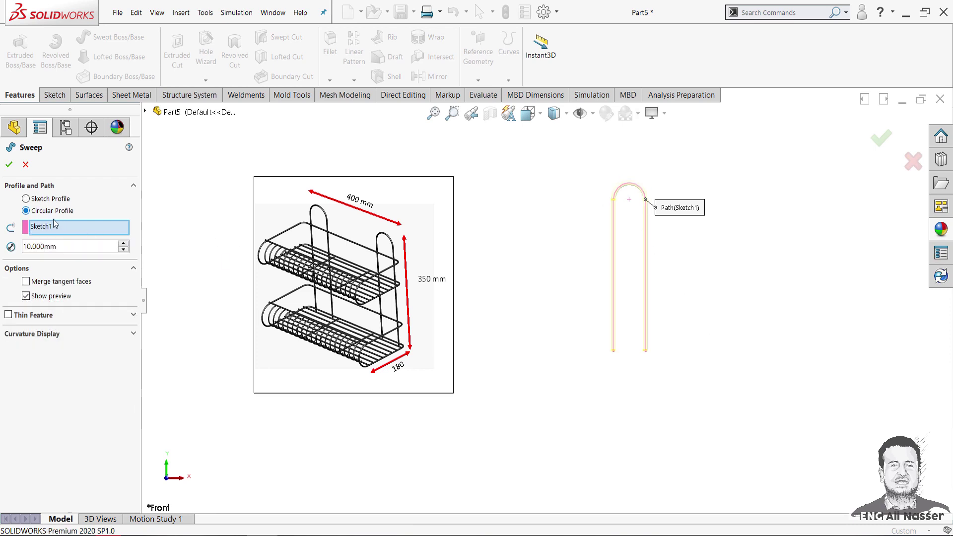
pyautogui.doubleClick(67, 246)
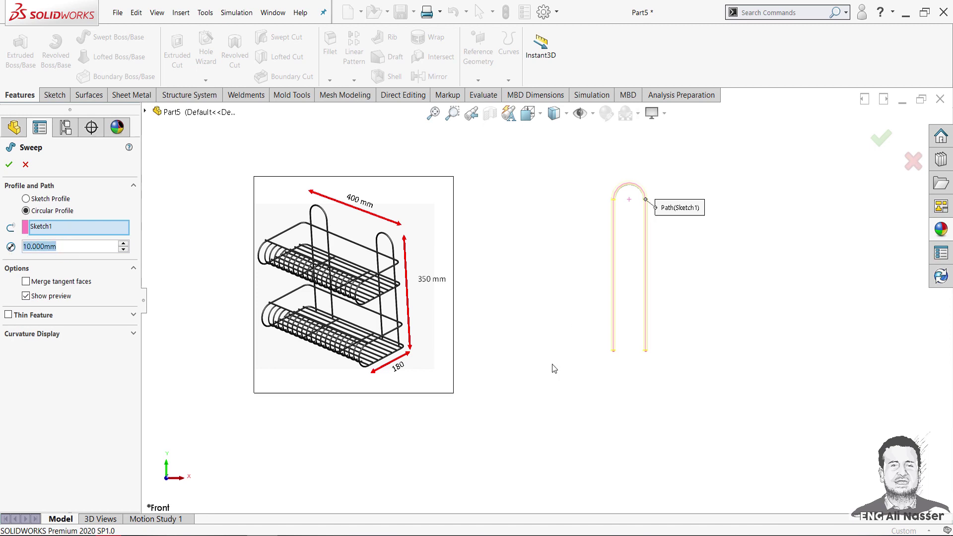
pyautogui.write('4')
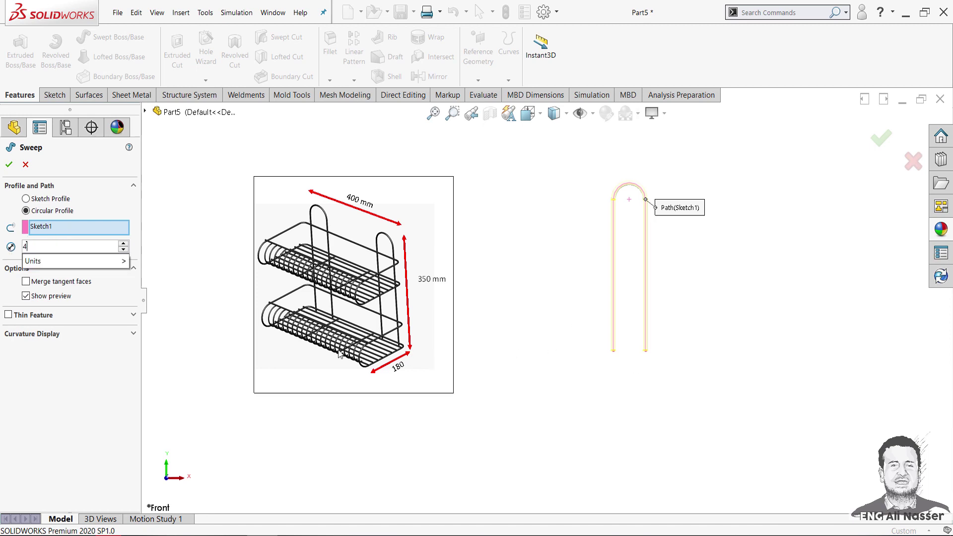
pyautogui.rightClick(596, 419)
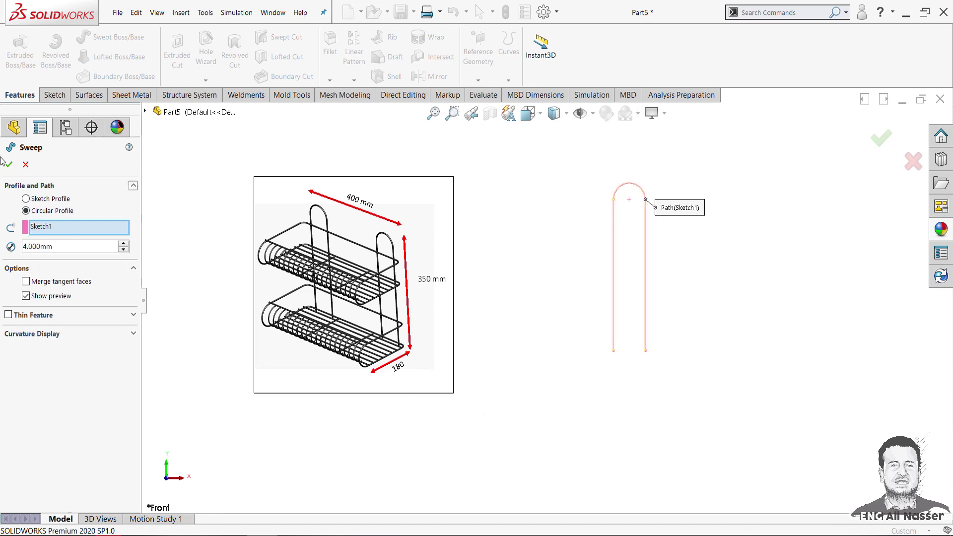
pyautogui.scroll(-3, 590, 284)
pyautogui.scroll(-2, 559, 275)
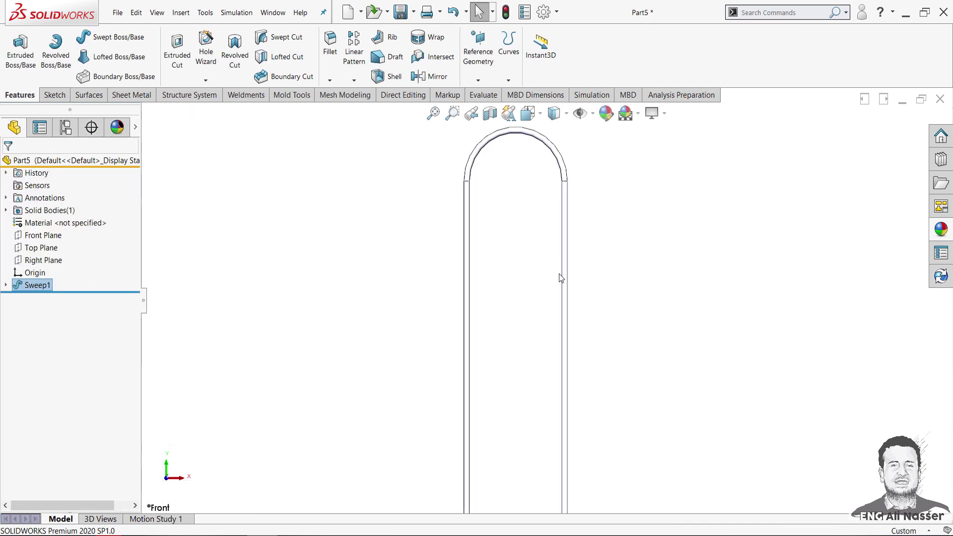
# Step: Apply black spray paint to the whole Sweep1 wire part, then orbit it upright
pyautogui.moveTo(561, 285); pyautogui.dragTo(522, 327, button='middle')
pyautogui.scroll(2, 570, 372)
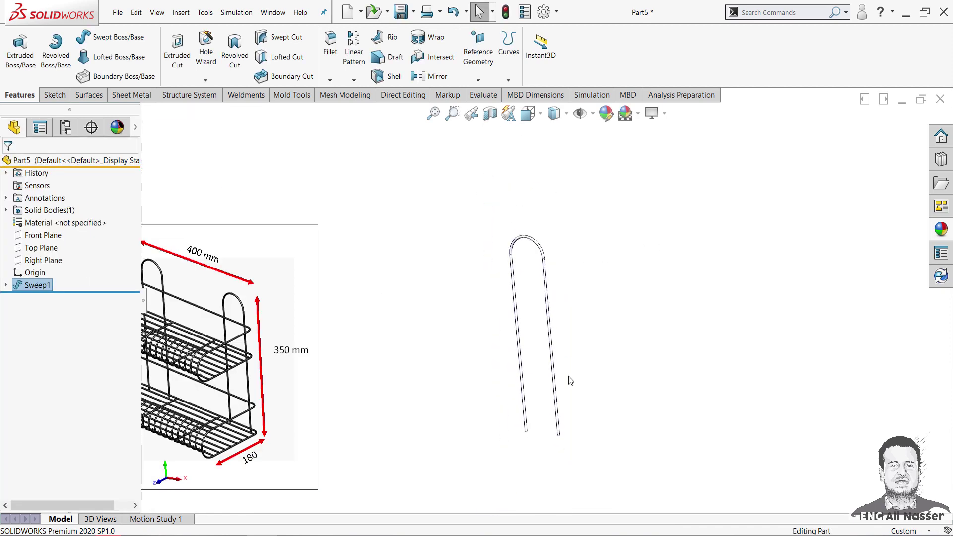
pyautogui.click(941, 229)
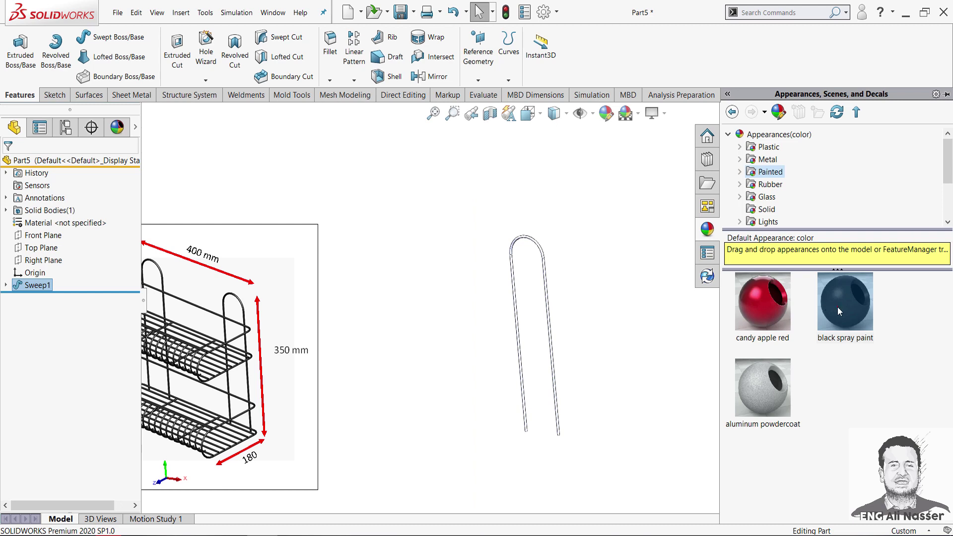
pyautogui.moveTo(837, 307); pyautogui.dragTo(543, 255)
pyautogui.click(559, 262)
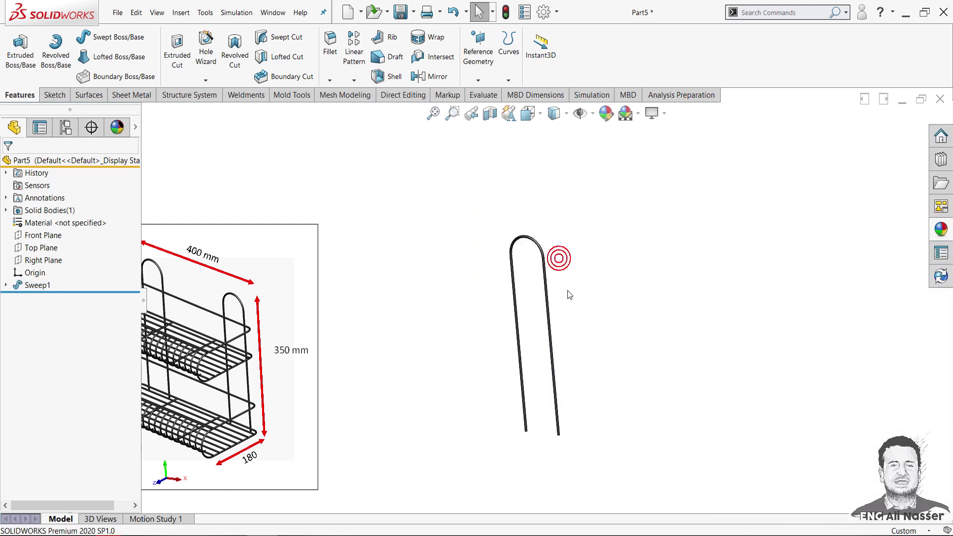
pyautogui.scroll(-2, 558, 281)
pyautogui.scroll(-2, 553, 297)
pyautogui.moveTo(553, 297)
pyautogui.mouseDown(button='middle')
pyautogui.moveTo(504, 306)
pyautogui.moveTo(574, 346)
pyautogui.mouseUp(button='middle')
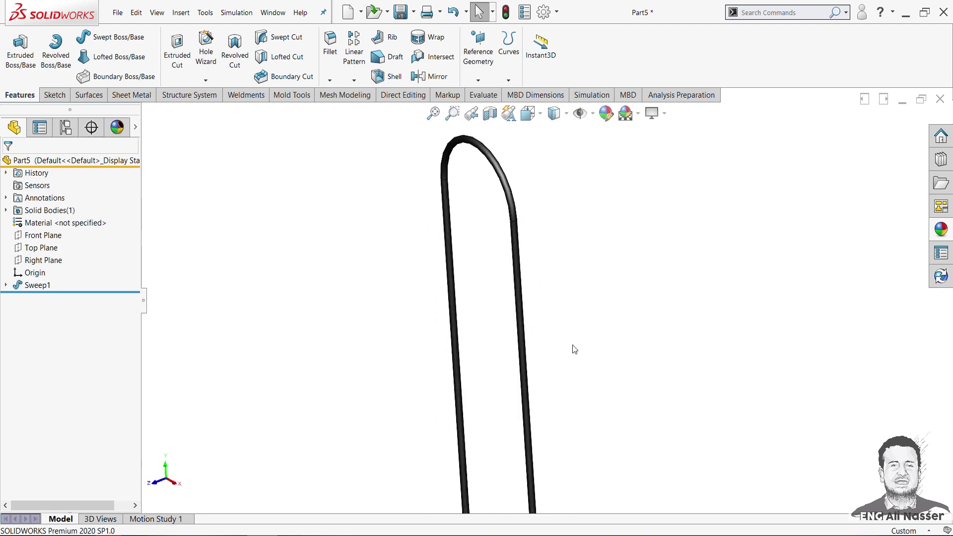
pyautogui.scroll(3, 578, 357)
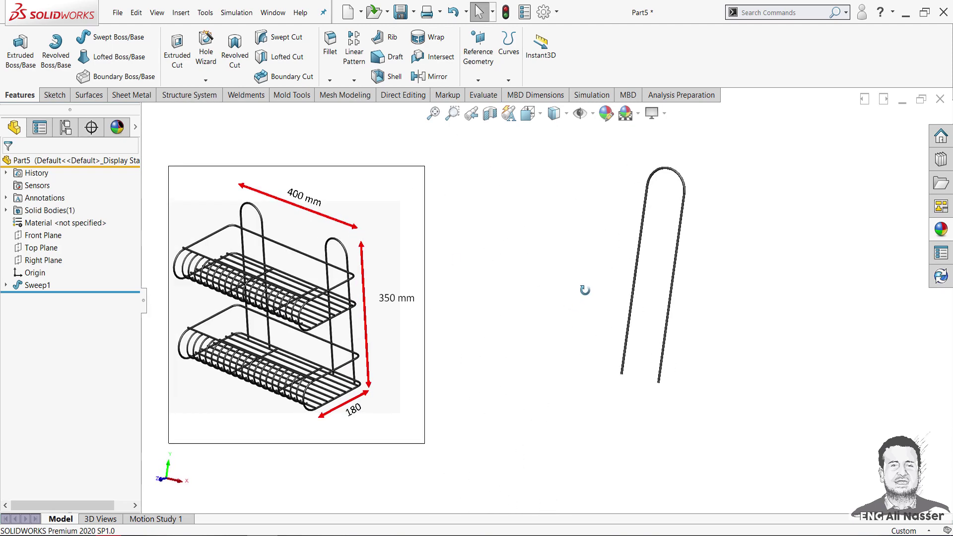
pyautogui.moveTo(579, 287); pyautogui.dragTo(574, 334, button='middle')
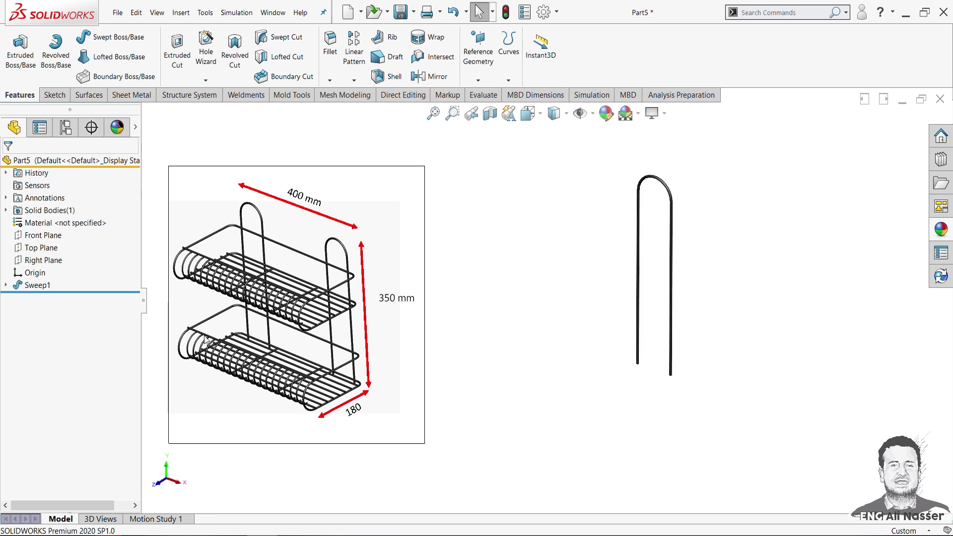
# Step: Start a reference plane offset from the Right Plane, flipped to the far side of the wire
pyautogui.click(39, 261)
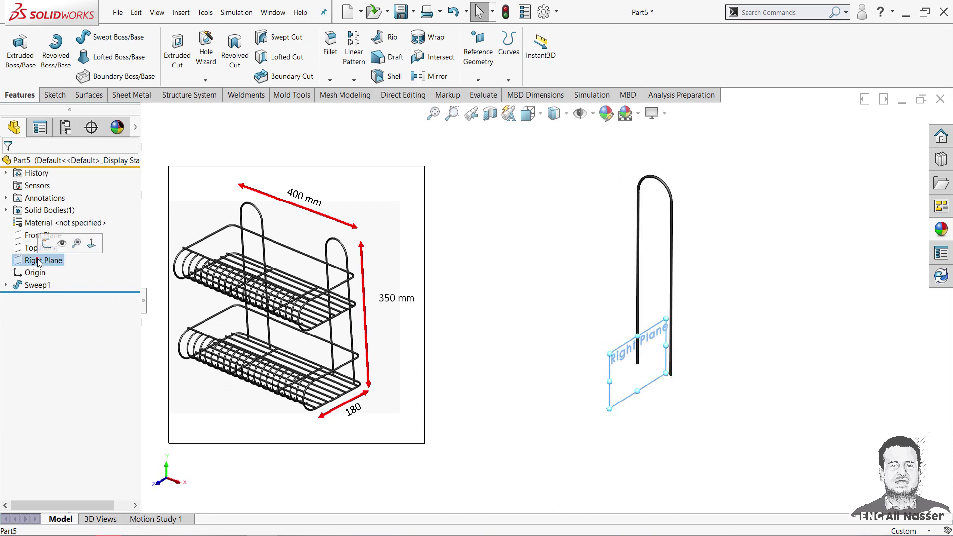
pyautogui.moveTo(559, 414)
pyautogui.mouseDown(button='middle')
pyautogui.moveTo(591, 362)
pyautogui.moveTo(588, 398)
pyautogui.mouseUp(button='middle')
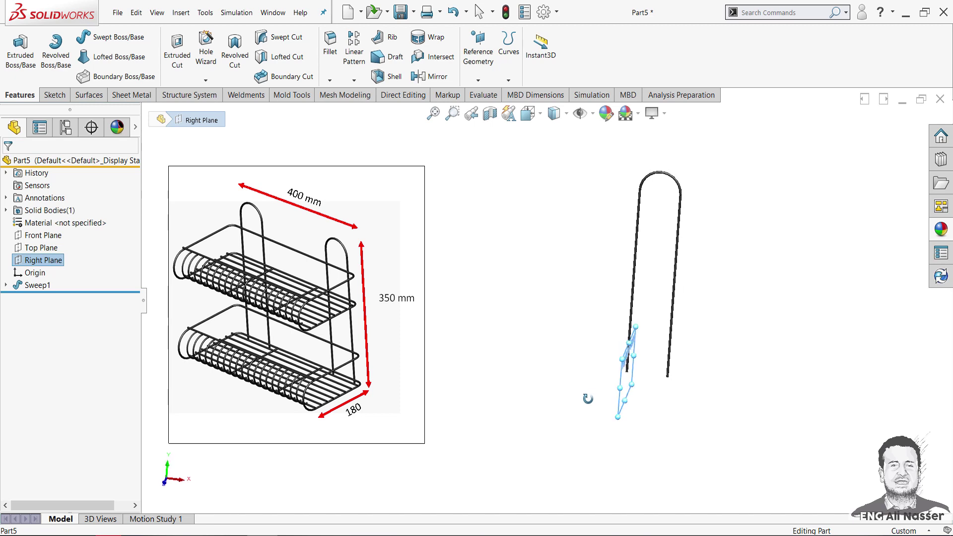
pyautogui.click(478, 55)
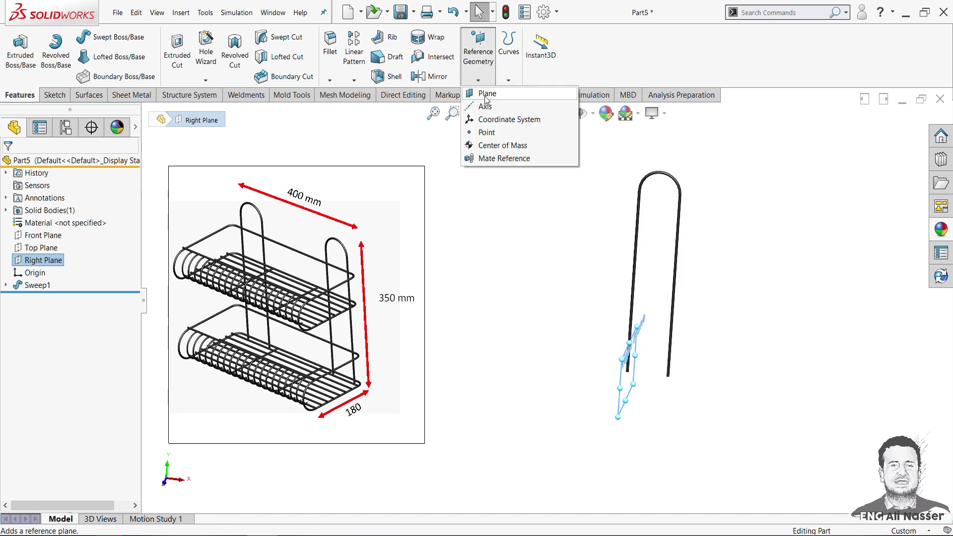
pyautogui.click(484, 96)
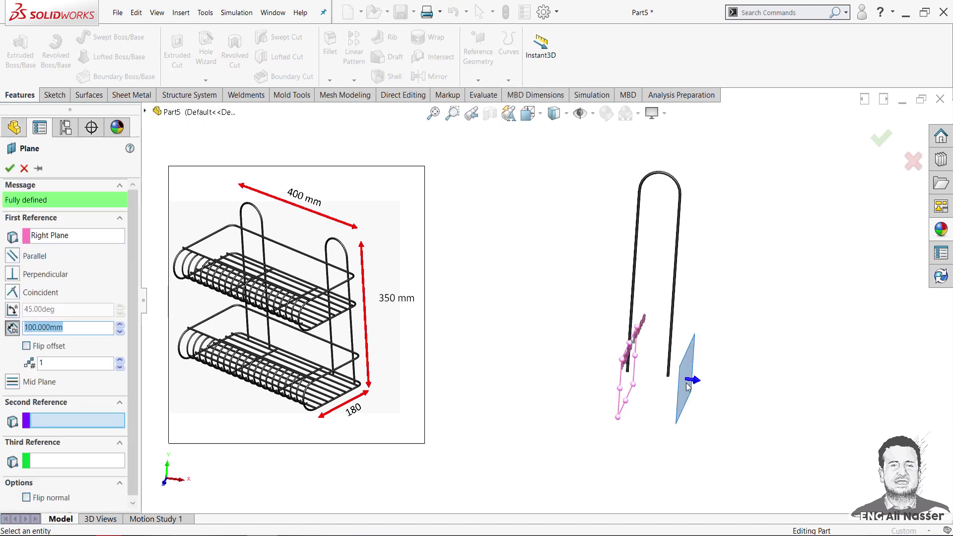
pyautogui.click(27, 346)
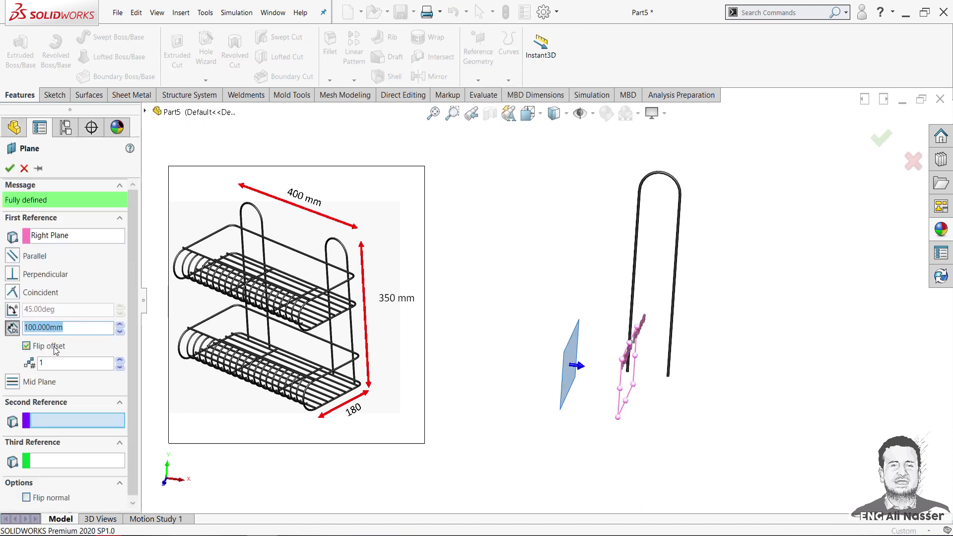
pyautogui.moveTo(561, 483)
pyautogui.mouseDown(button='middle')
pyautogui.moveTo(590, 453)
pyautogui.moveTo(548, 489)
pyautogui.mouseUp(button='middle')
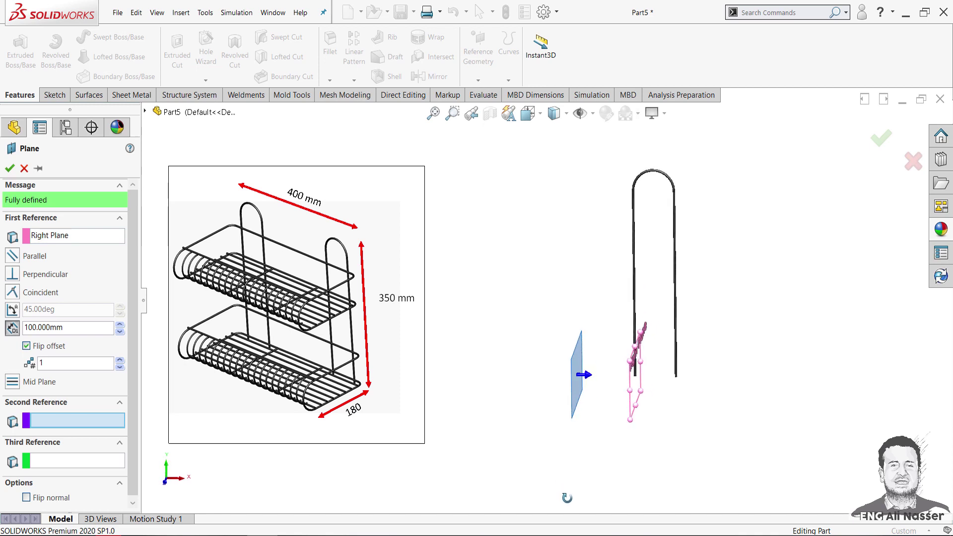
# Step: Set the new plane's offset distance to 150 mm and confirm Plane1
pyautogui.doubleClick(70, 329)
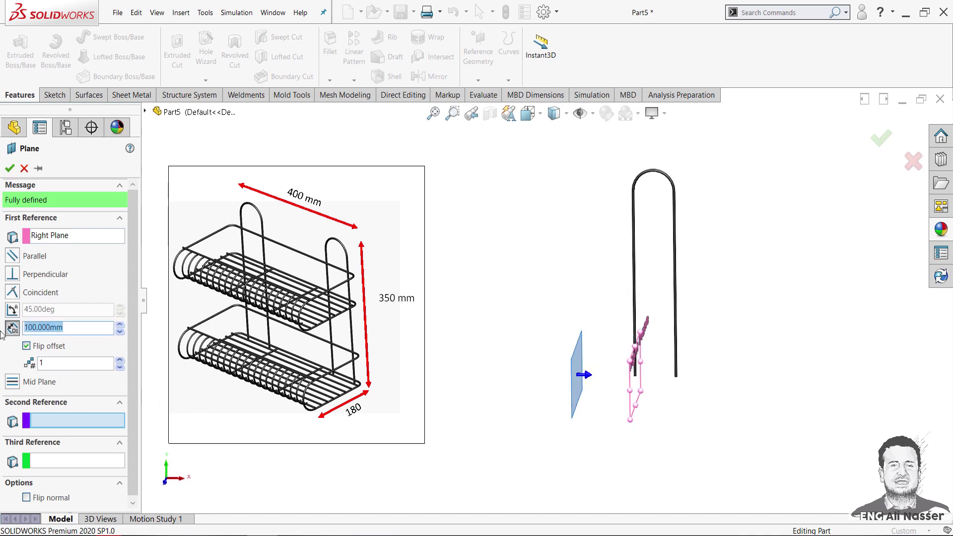
pyautogui.write('200')
pyautogui.write('-70')
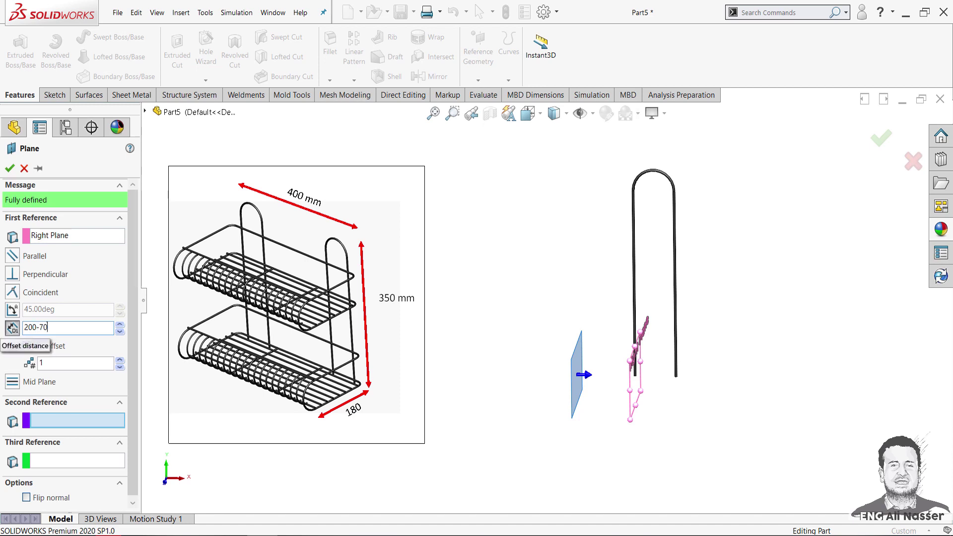
pyautogui.press('Return')
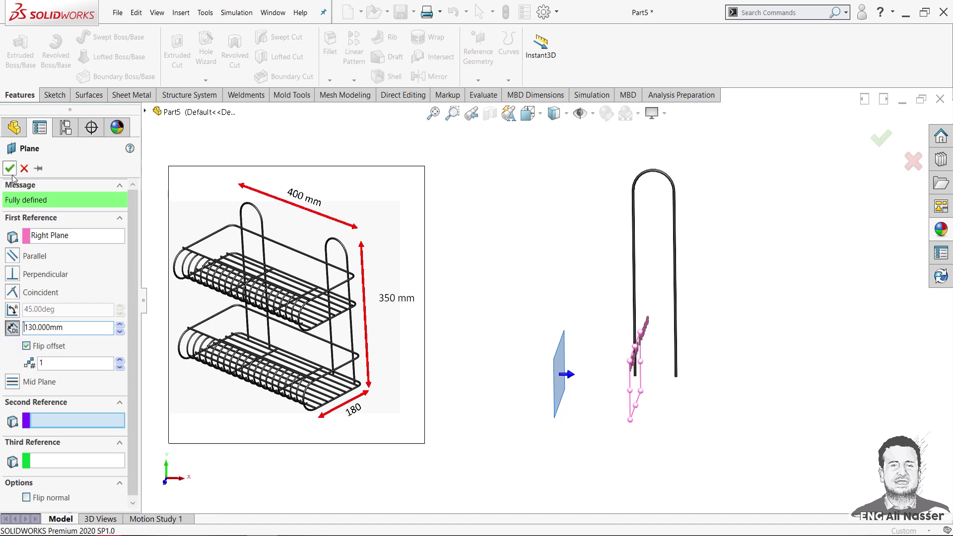
pyautogui.moveTo(73, 330); pyautogui.dragTo(2, 329)
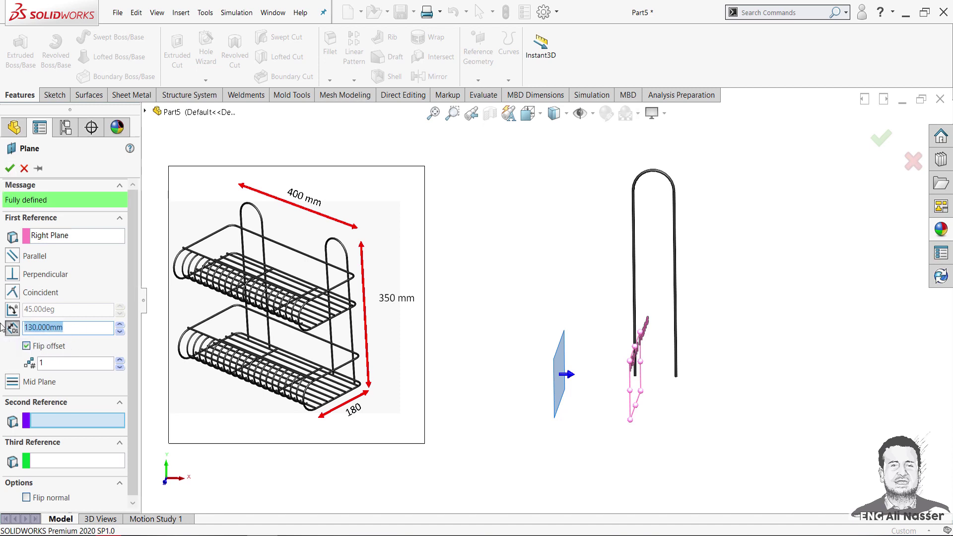
pyautogui.write('150')
pyautogui.press('Return')
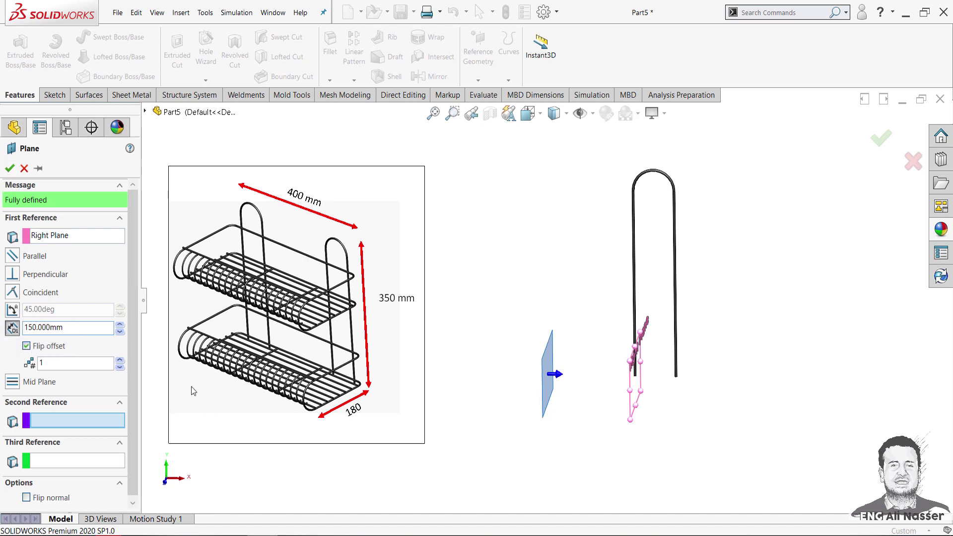
pyautogui.click(10, 167)
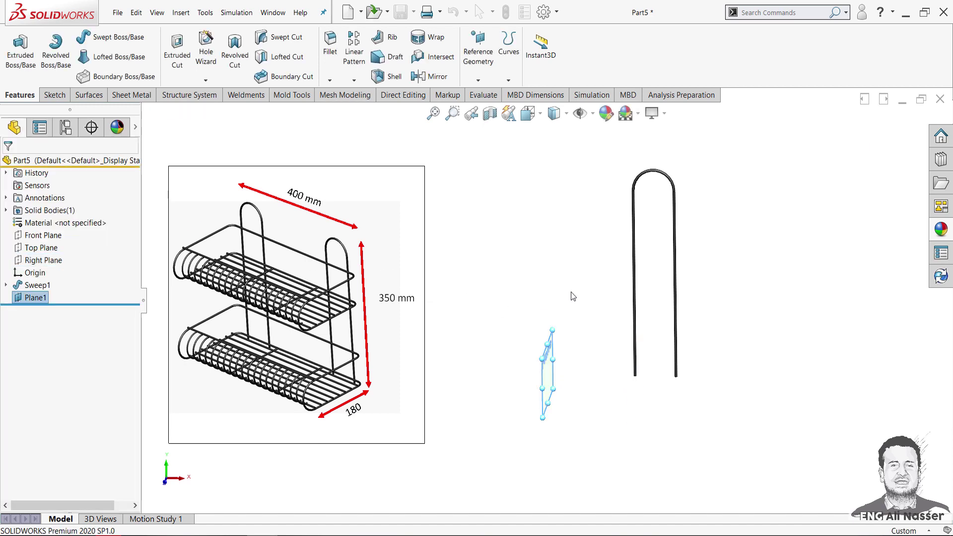
# Step: Mirror the Sweep1 wire body across Plane1 as a separate solid, creating Mirror2
pyautogui.click(429, 77)
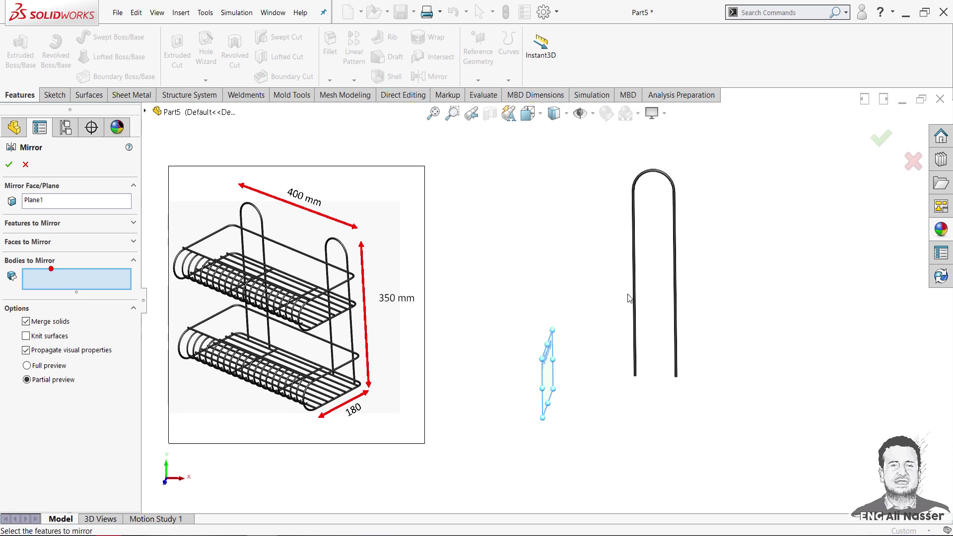
pyautogui.click(675, 288)
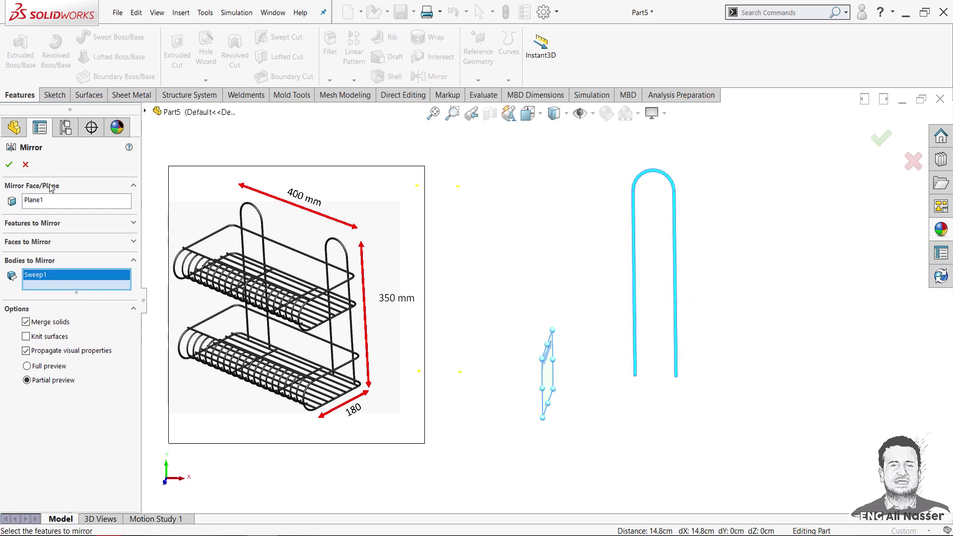
pyautogui.moveTo(546, 367); pyautogui.dragTo(543, 423, button='middle')
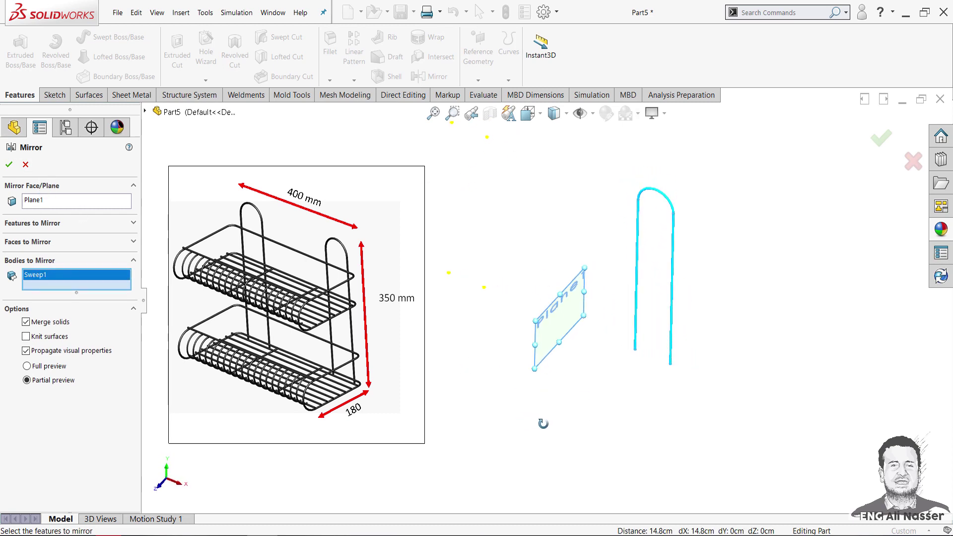
pyautogui.scroll(2, 541, 349)
pyautogui.click(9, 164)
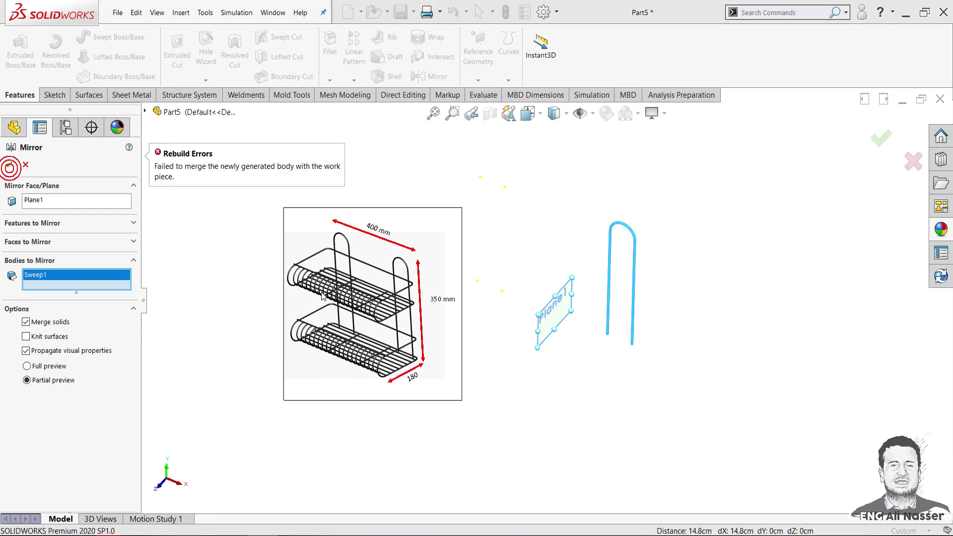
pyautogui.rightClick(54, 280)
pyautogui.click(78, 289)
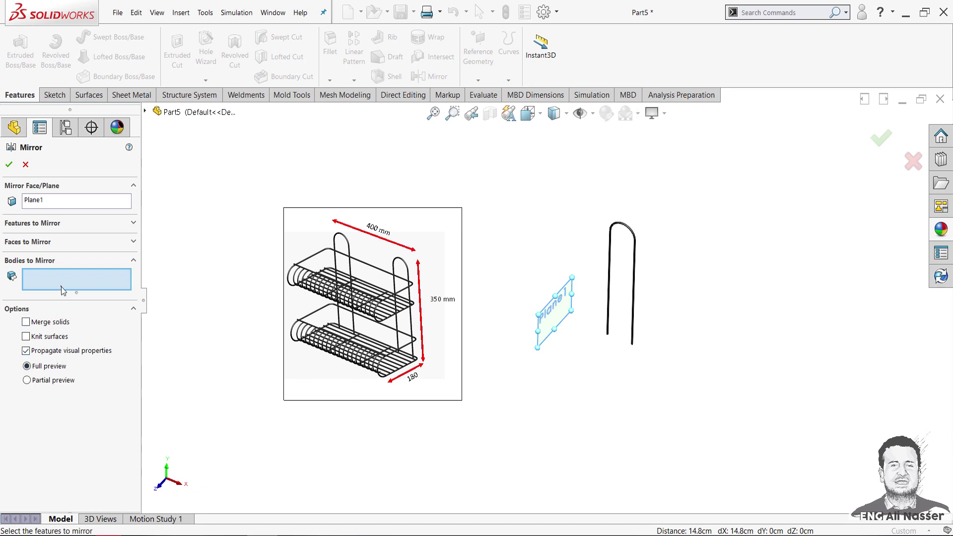
pyautogui.click(46, 202)
pyautogui.click(56, 286)
pyautogui.click(634, 255)
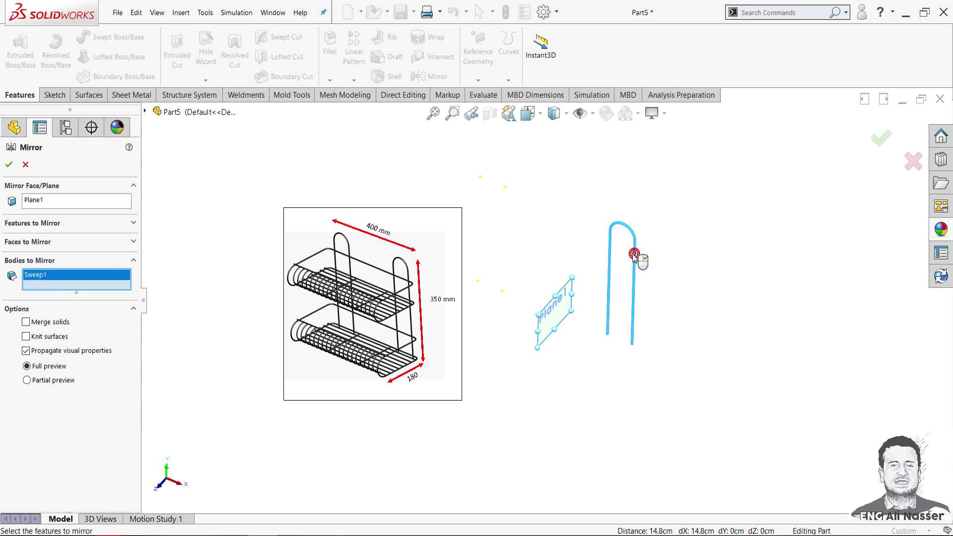
pyautogui.click(9, 165)
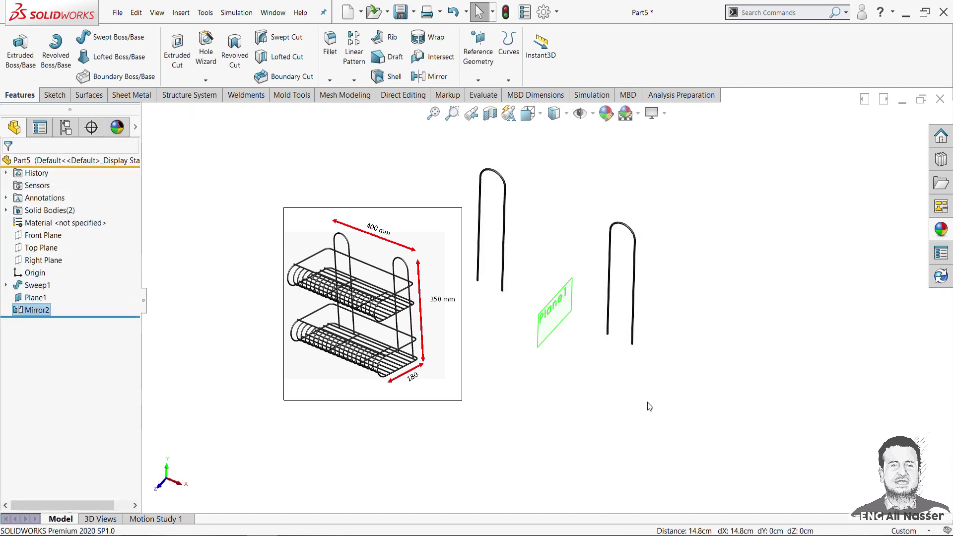
pyautogui.scroll(-3, 422, 321)
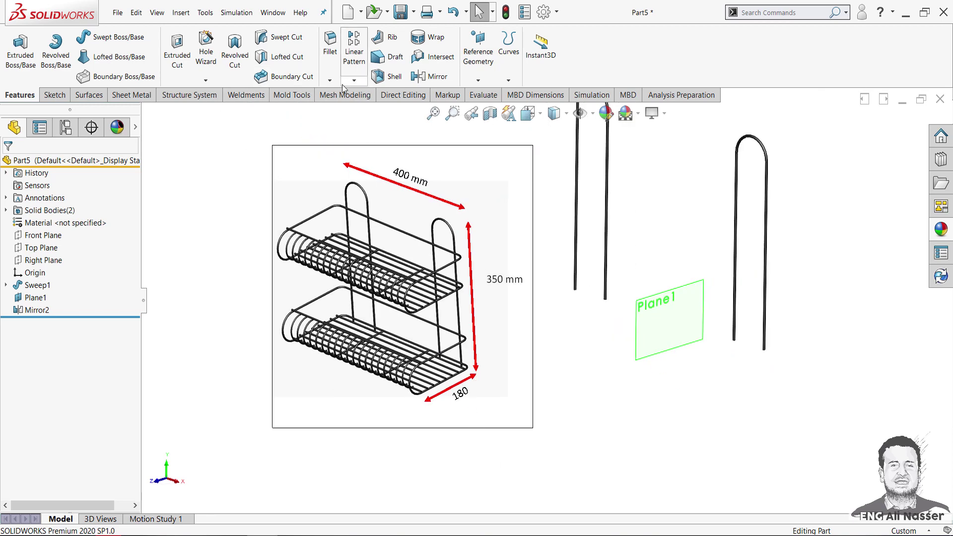
pyautogui.click(60, 96)
# Step: Start a new 3D sketch and reframe the wire rods and reference image
pyautogui.click(15, 80)
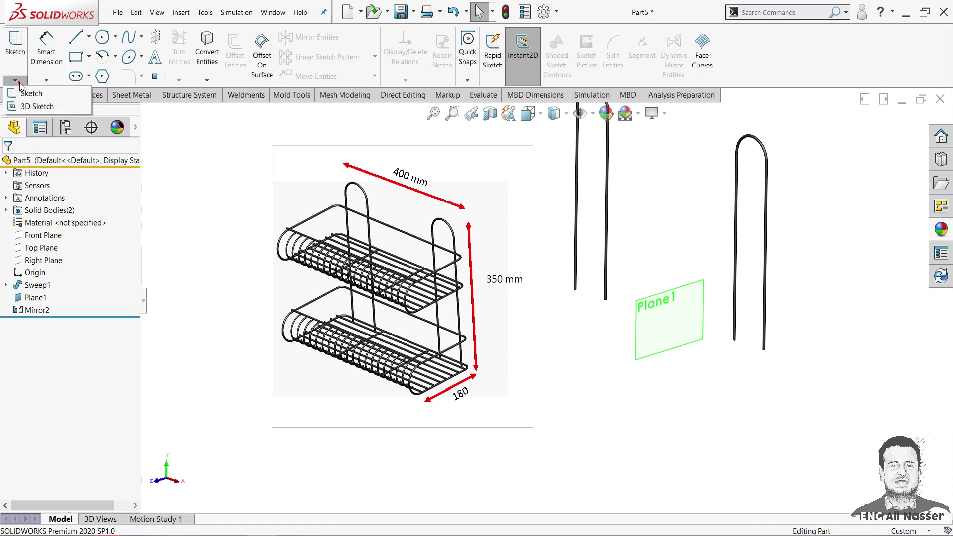
pyautogui.click(20, 105)
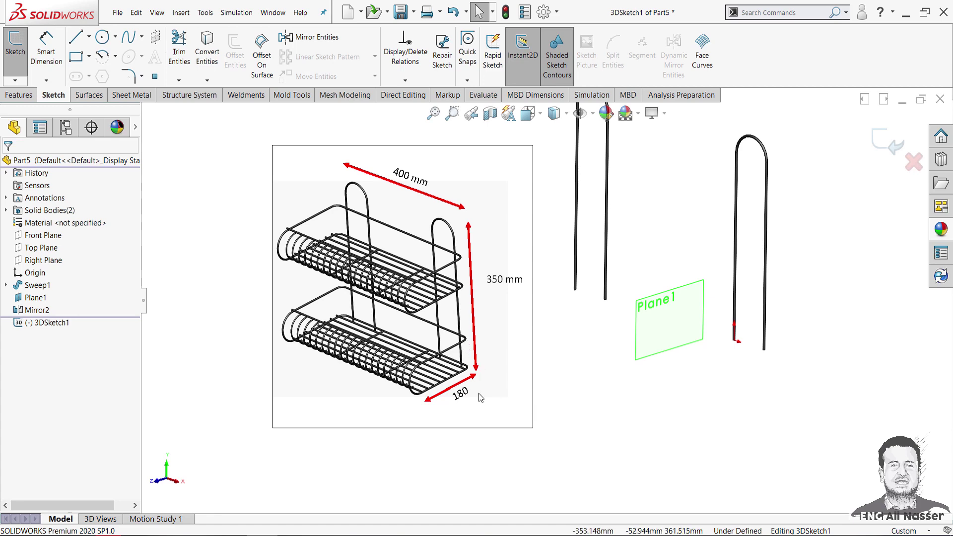
pyautogui.scroll(3, 717, 420)
pyautogui.moveTo(719, 412)
pyautogui.mouseDown(button='middle')
pyautogui.moveTo(759, 385)
pyautogui.moveTo(736, 442)
pyautogui.mouseUp(button='middle')
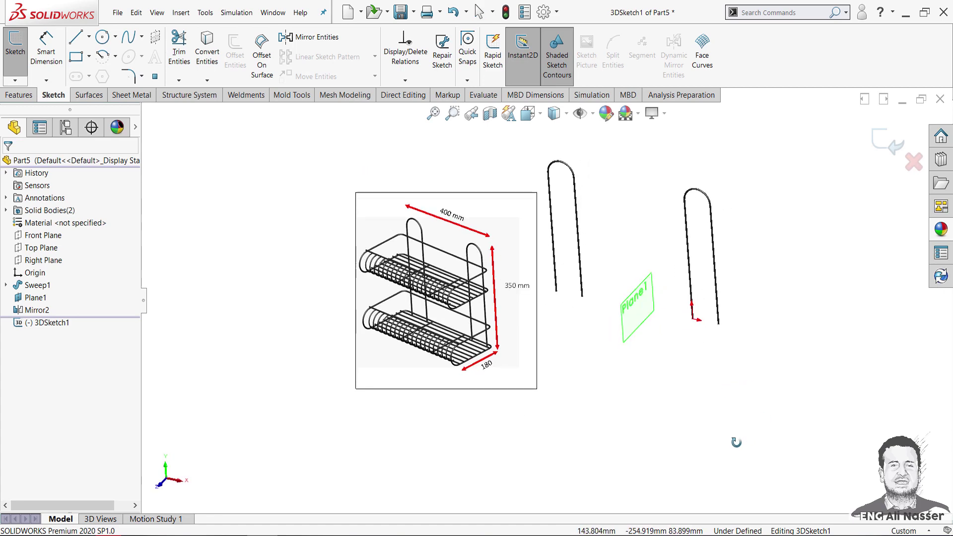
pyautogui.click(479, 12)
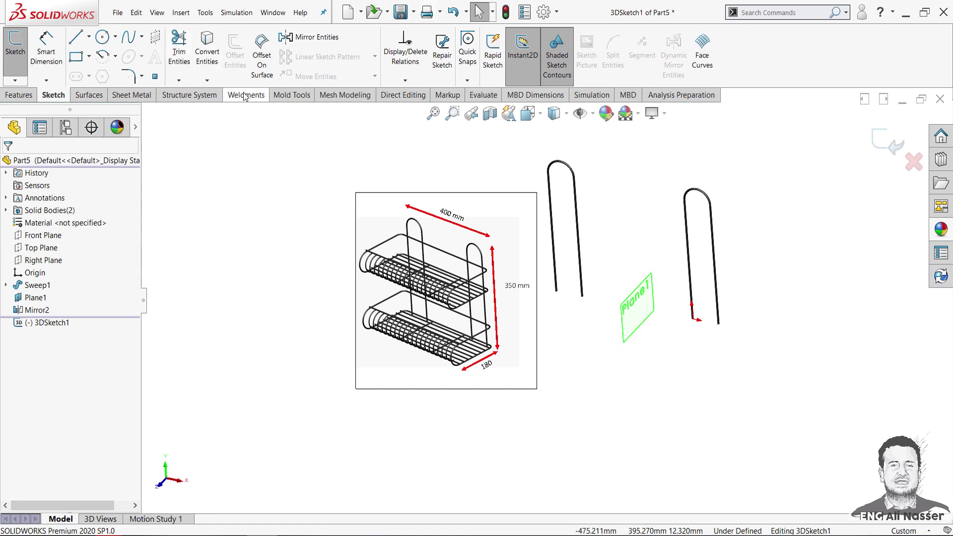
# Step: Add a sketch plane referencing Plane1, with the offset initially raised to 220 mm
pyautogui.click(155, 36)
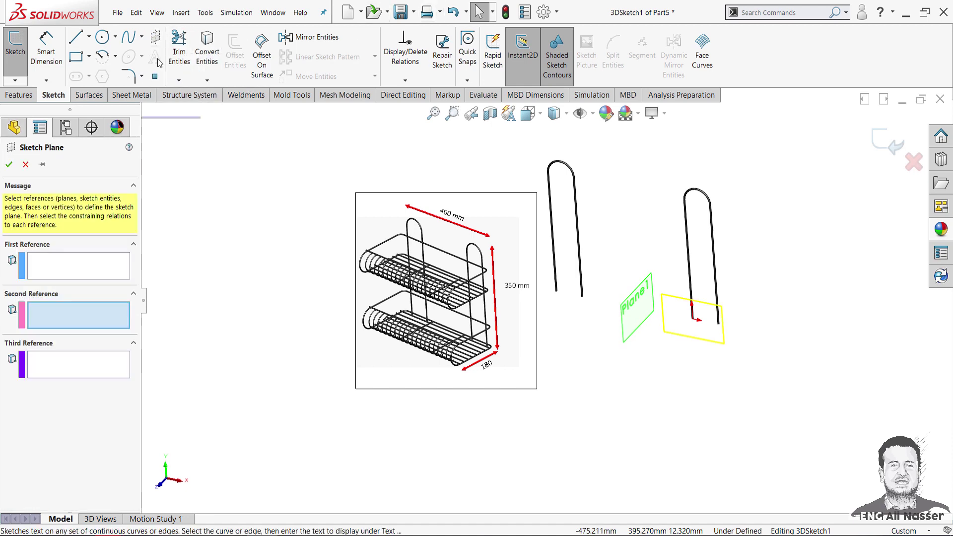
pyautogui.click(144, 111)
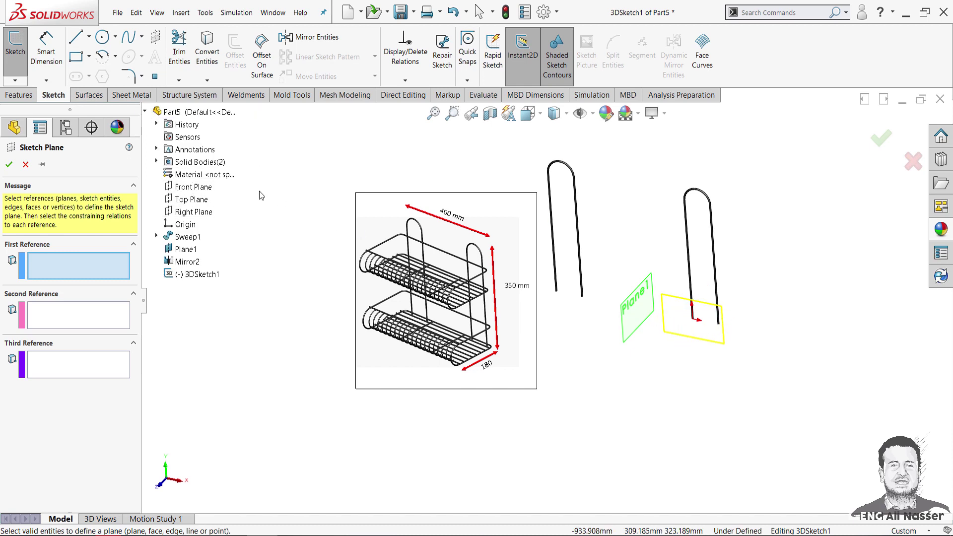
pyautogui.click(638, 294)
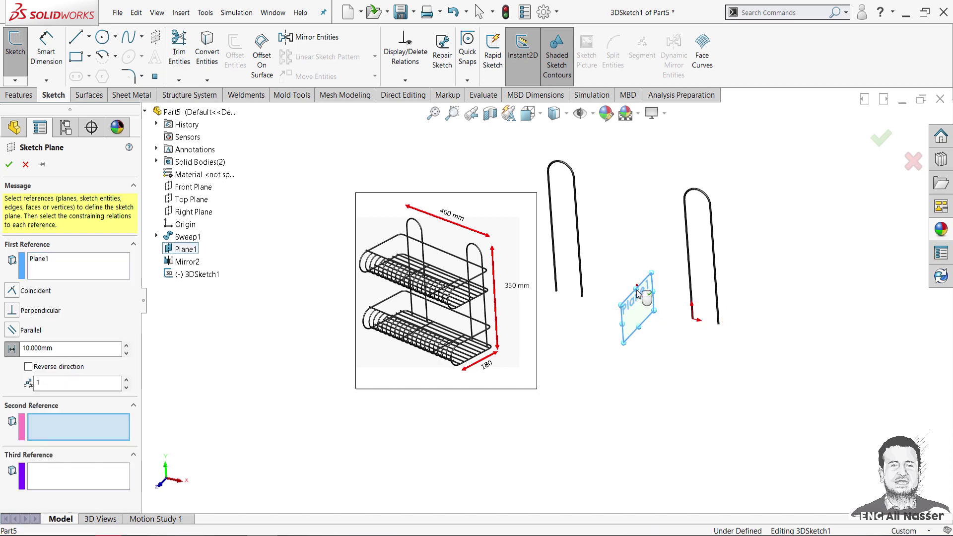
pyautogui.moveTo(676, 394); pyautogui.dragTo(678, 372, button='middle')
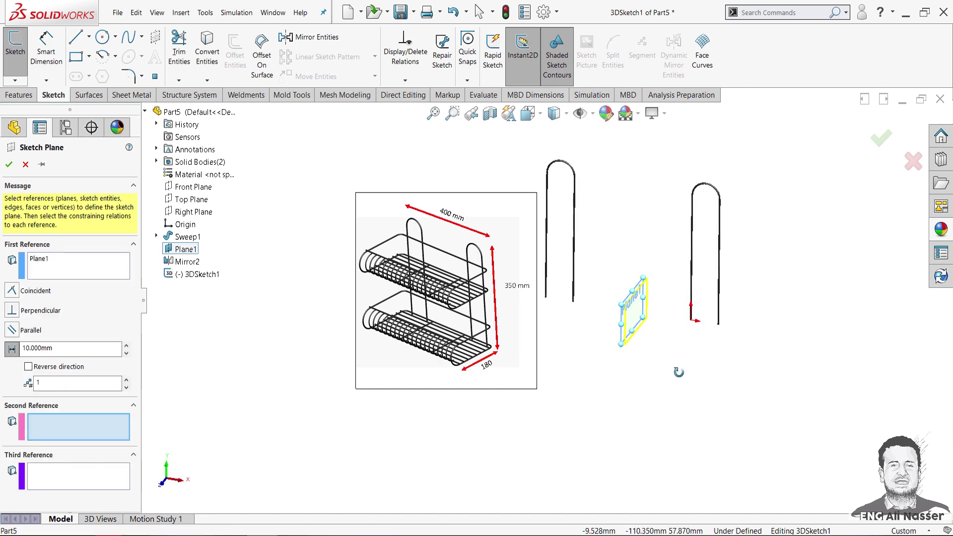
pyautogui.click(126, 345)
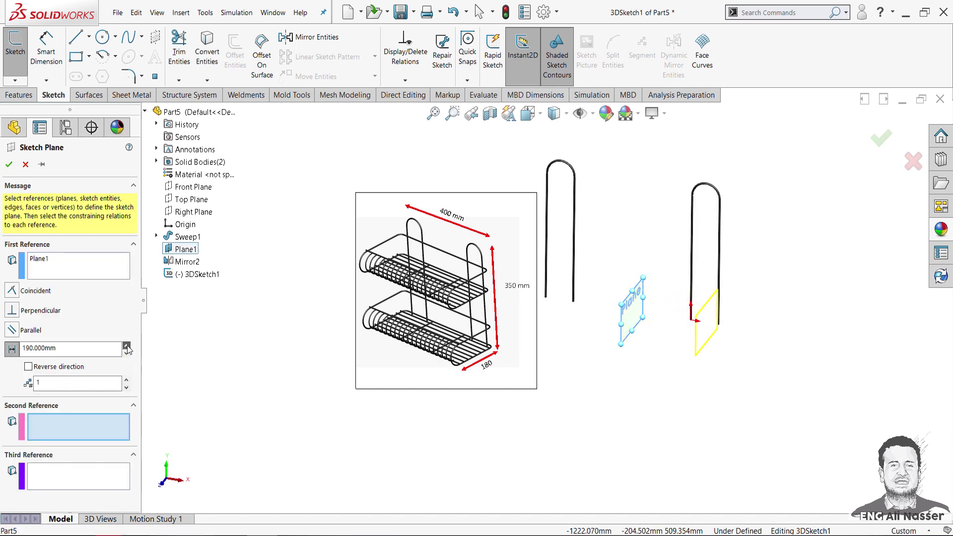
pyautogui.click(127, 346)
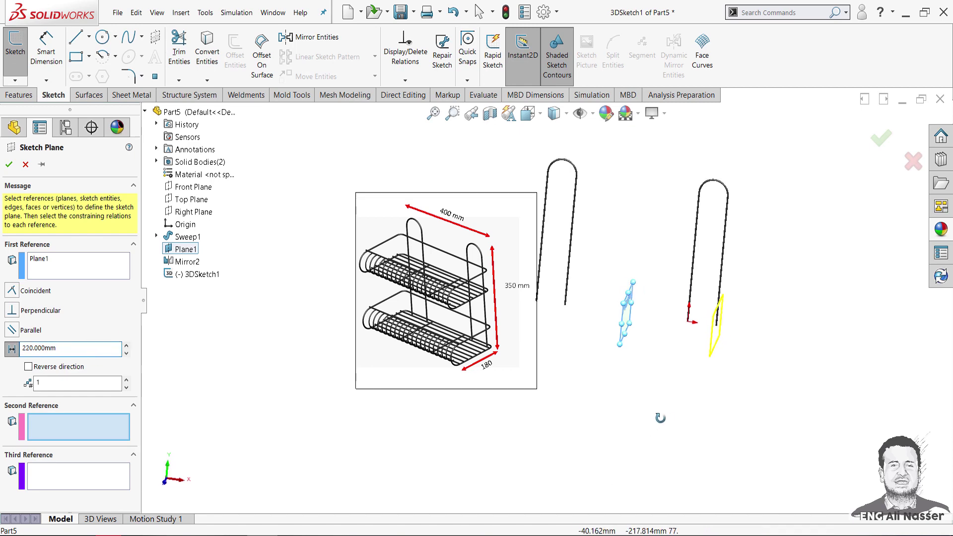
pyautogui.moveTo(685, 387); pyautogui.dragTo(700, 382, button='middle')
# Step: Raise the sketch plane offset to 240 mm and confirm Plane2
pyautogui.scroll(-4, 677, 329)
pyautogui.scroll(3, 677, 329)
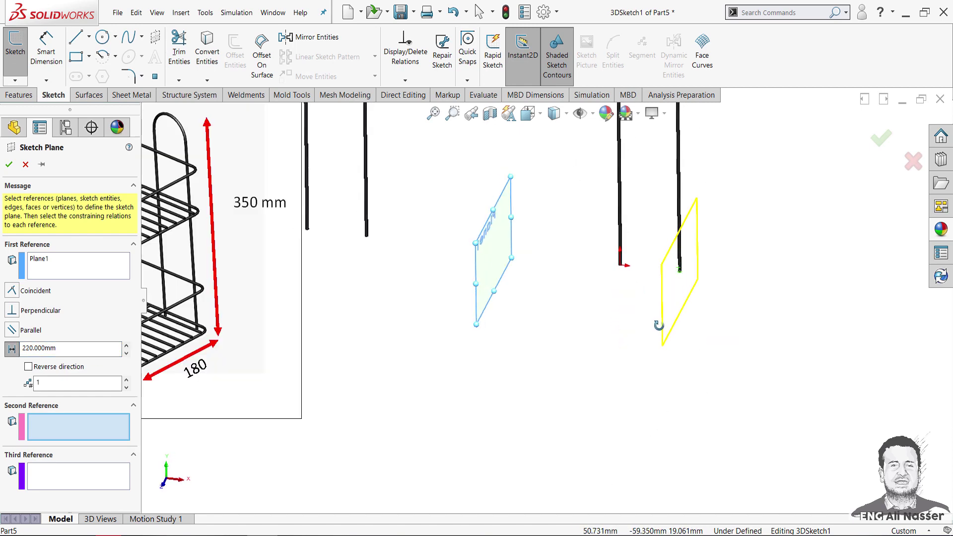
pyautogui.scroll(2, 477, 226)
pyautogui.scroll(-1, 477, 226)
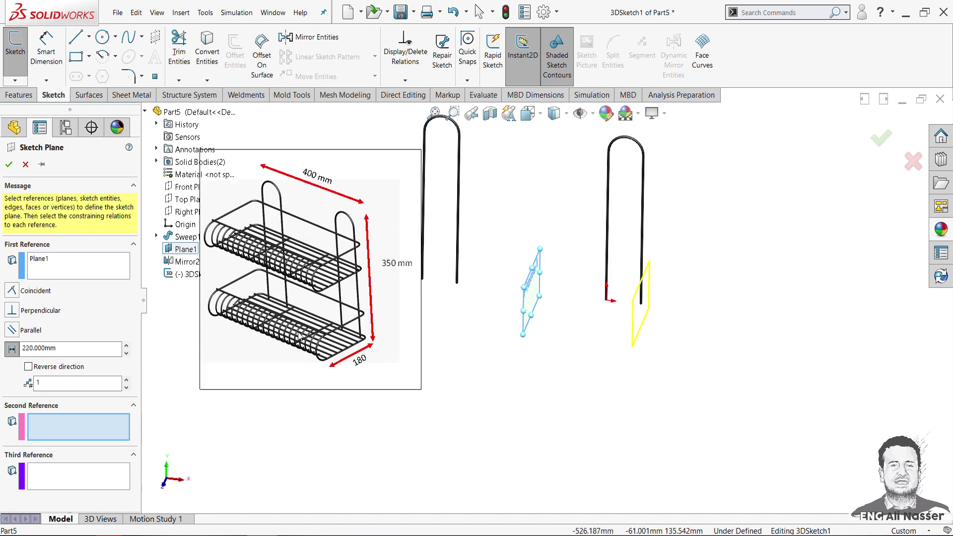
pyautogui.click(126, 346)
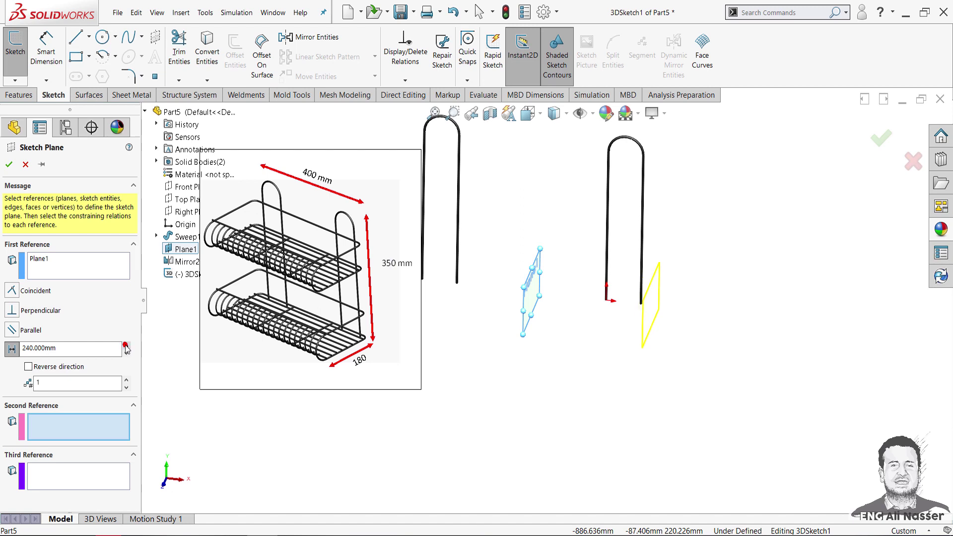
pyautogui.moveTo(617, 427); pyautogui.dragTo(626, 407, button='middle')
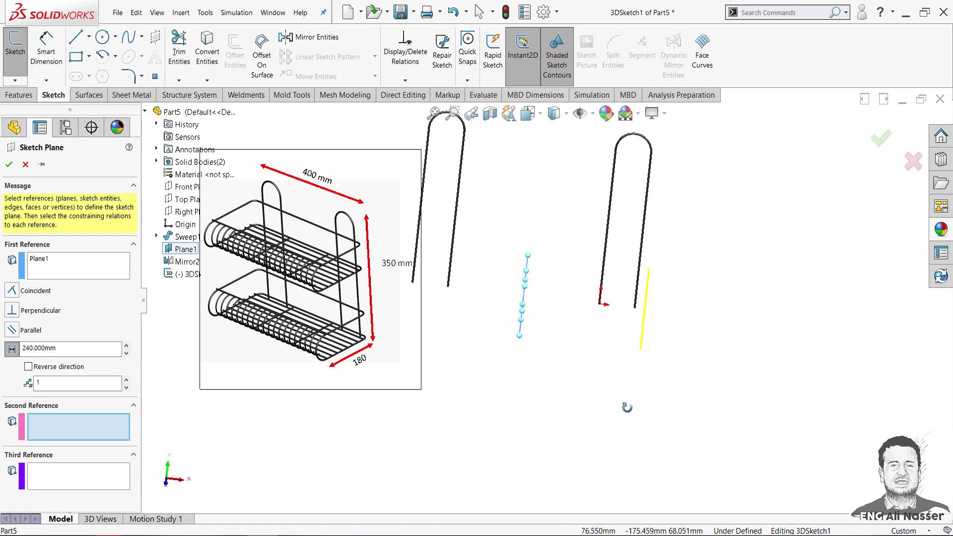
pyautogui.click(9, 164)
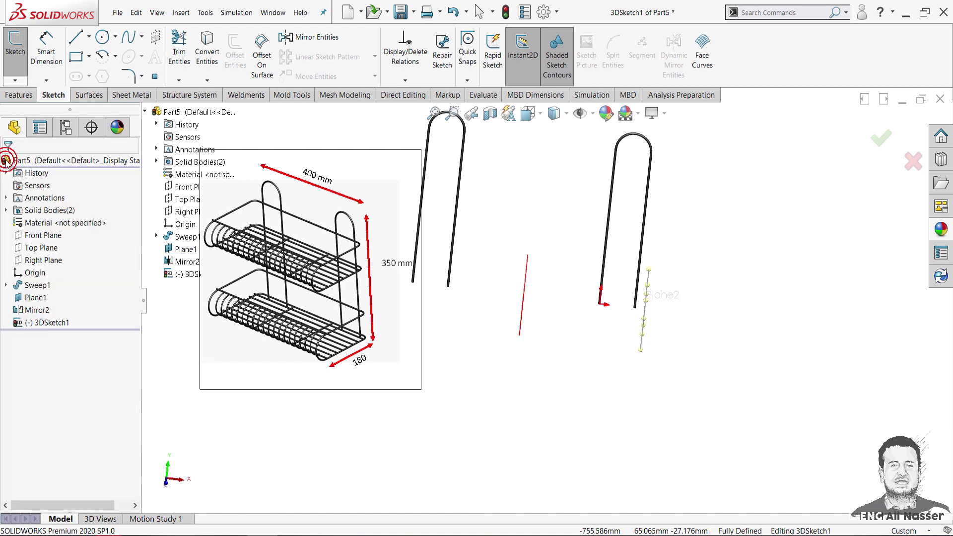
pyautogui.moveTo(622, 343); pyautogui.dragTo(621, 357, button='middle')
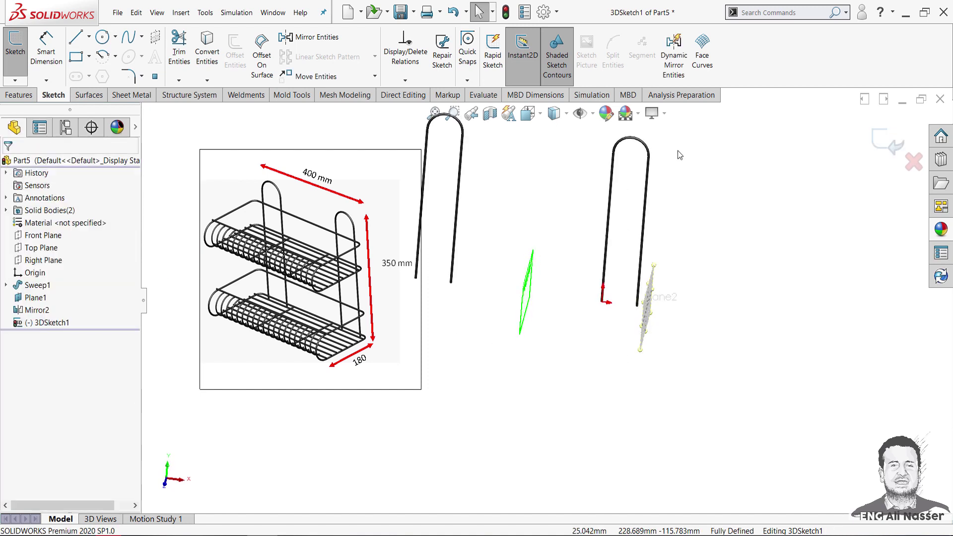
pyautogui.moveTo(590, 268)
pyautogui.mouseDown(button='middle')
pyautogui.moveTo(572, 267)
pyautogui.moveTo(666, 321)
pyautogui.mouseUp(button='middle')
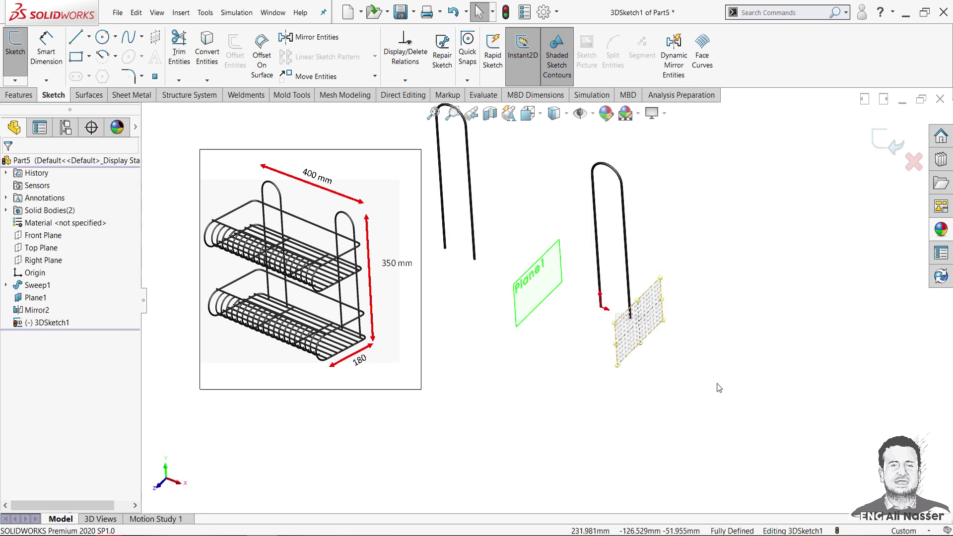
# Step: View the sketch plane face-on from the Right view, zoomed in beside the reference image
pyautogui.press('space')
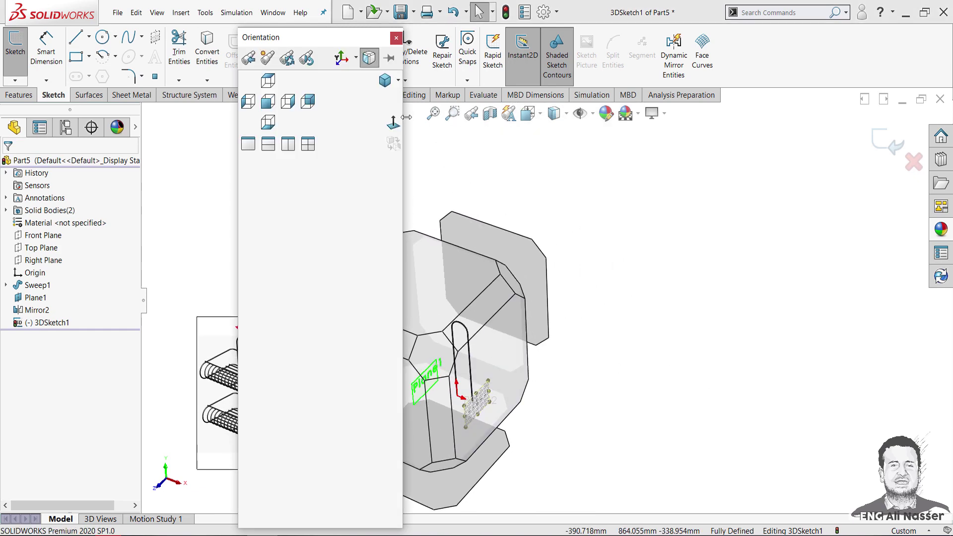
pyautogui.hotkey('ctrl', '4')
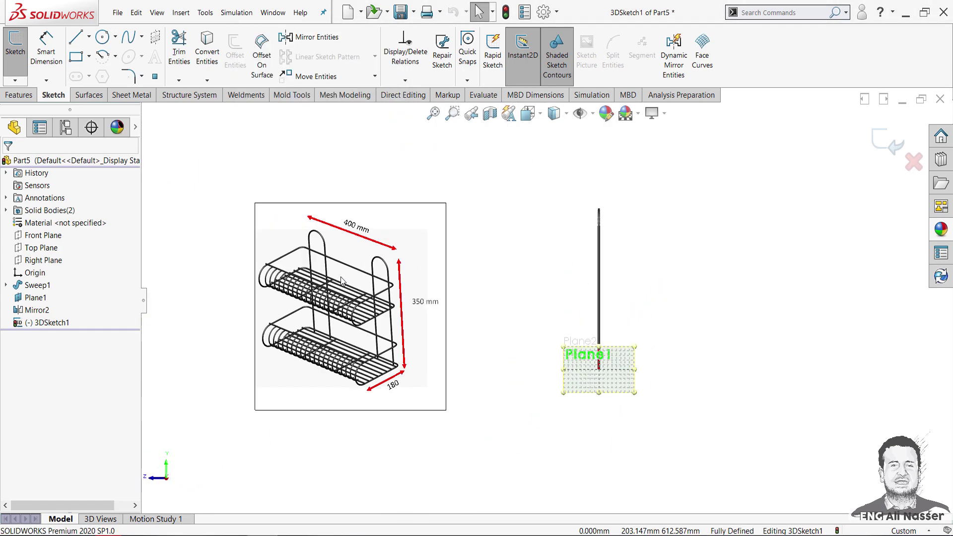
pyautogui.scroll(2, 342, 280)
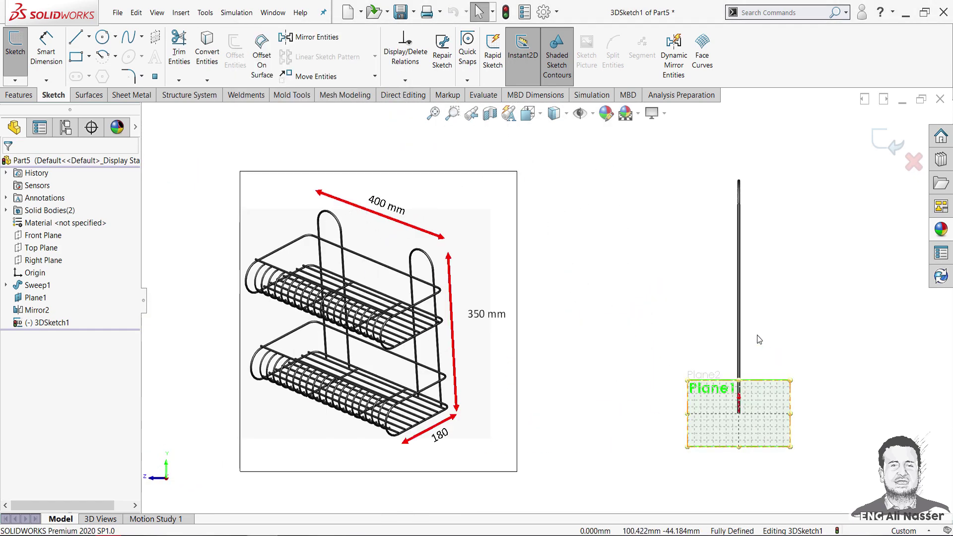
pyautogui.moveTo(760, 243); pyautogui.dragTo(790, 341, button='middle')
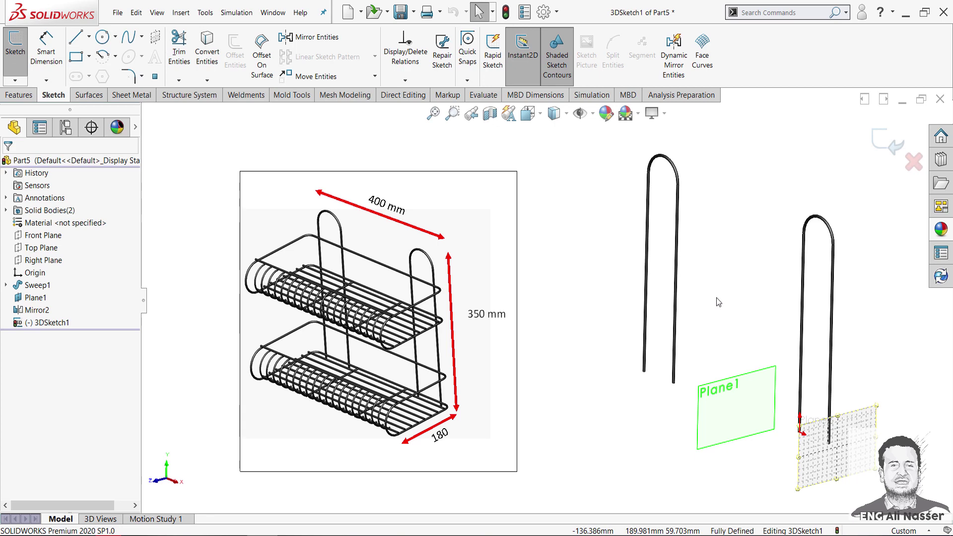
pyautogui.press('space')
pyautogui.click(513, 335)
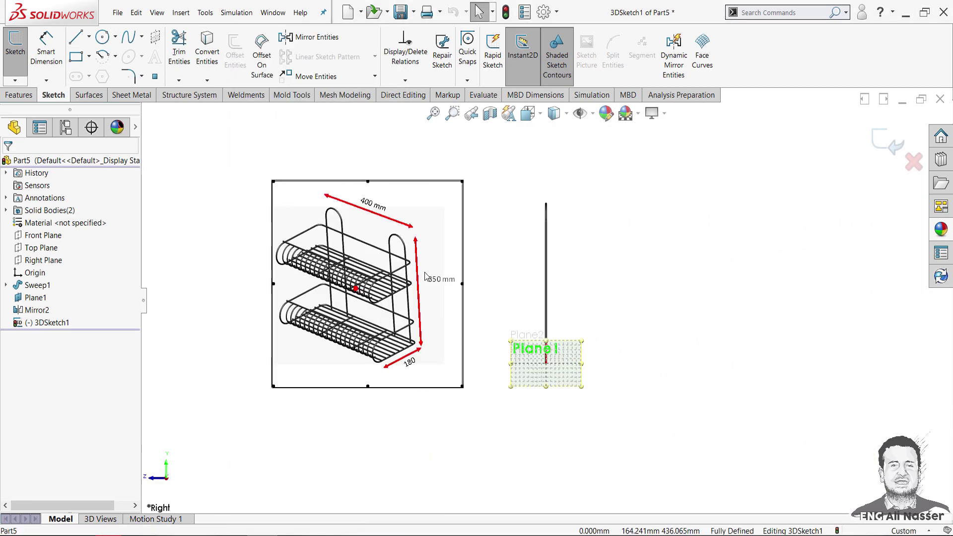
pyautogui.scroll(-1, 469, 298)
pyautogui.scroll(-1, 487, 326)
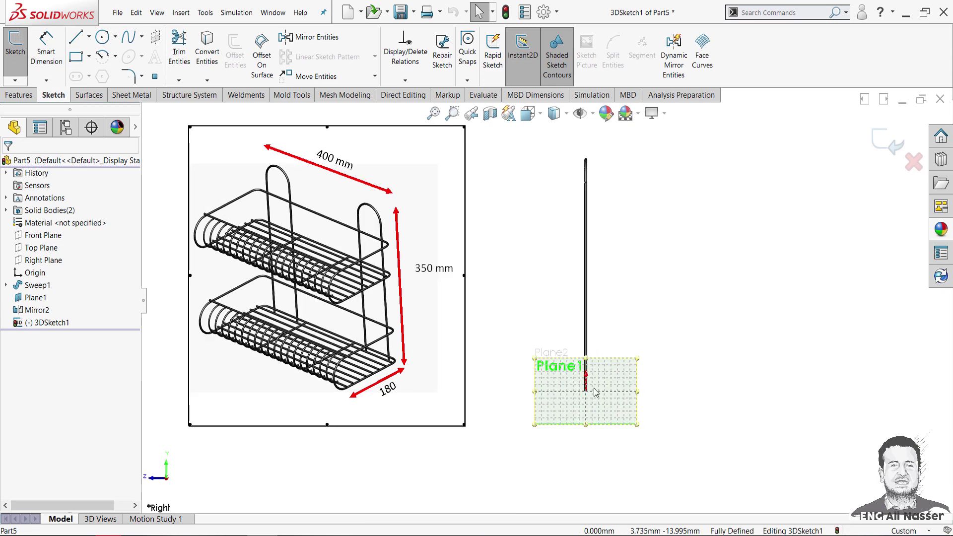
pyautogui.scroll(-2, 536, 406)
pyautogui.scroll(1, 348, 341)
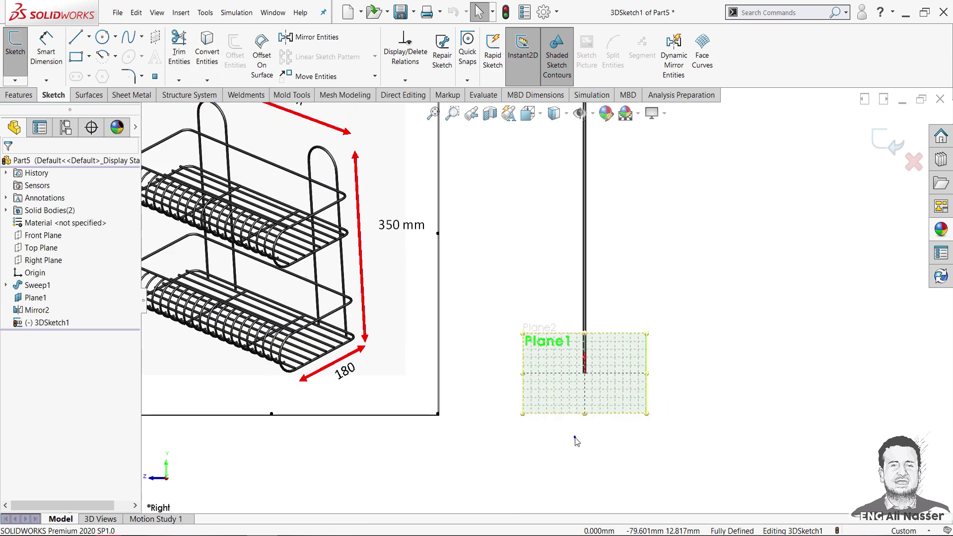
pyautogui.moveTo(575, 436); pyautogui.dragTo(546, 437, button='right')
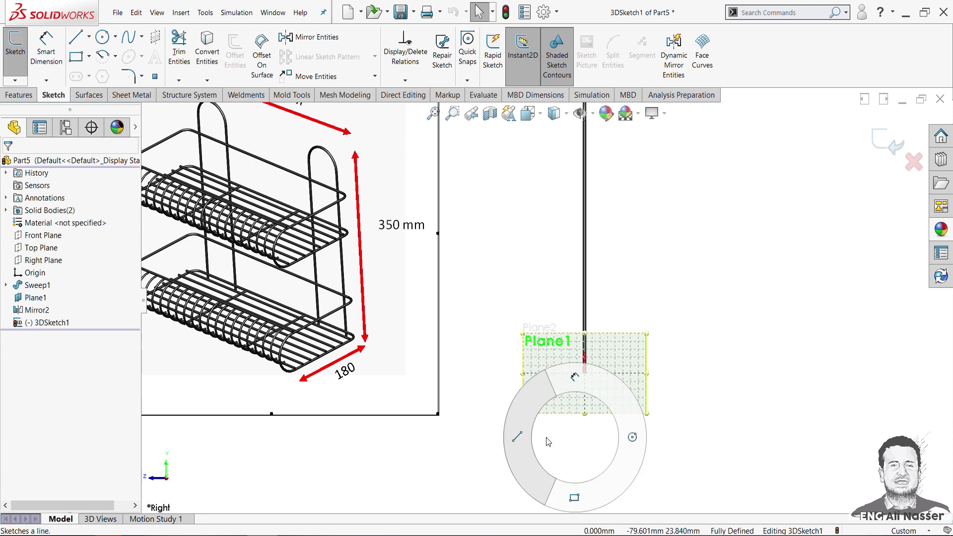
# Step: Draw a top line leftward, a rounded arc downward and a bottom line back right
pyautogui.click(573, 329)
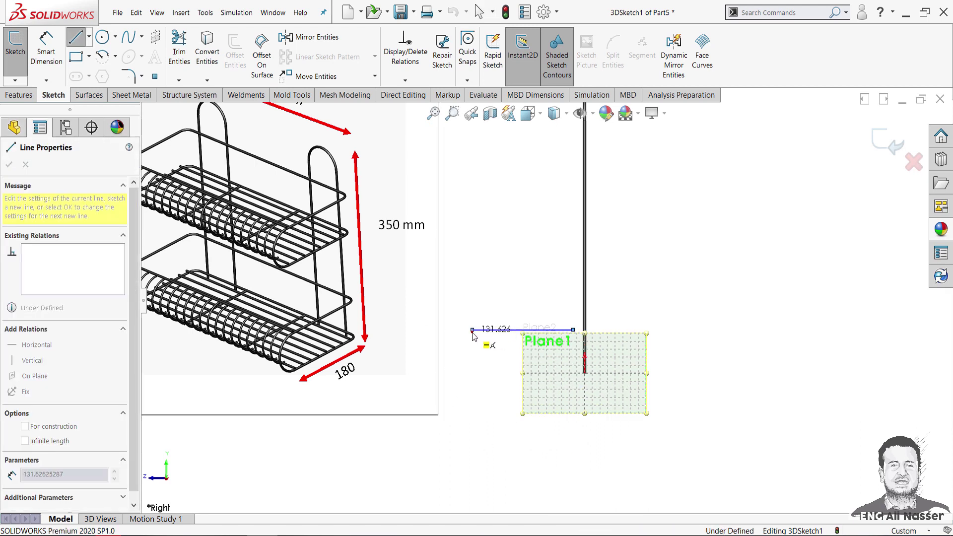
pyautogui.click(472, 331)
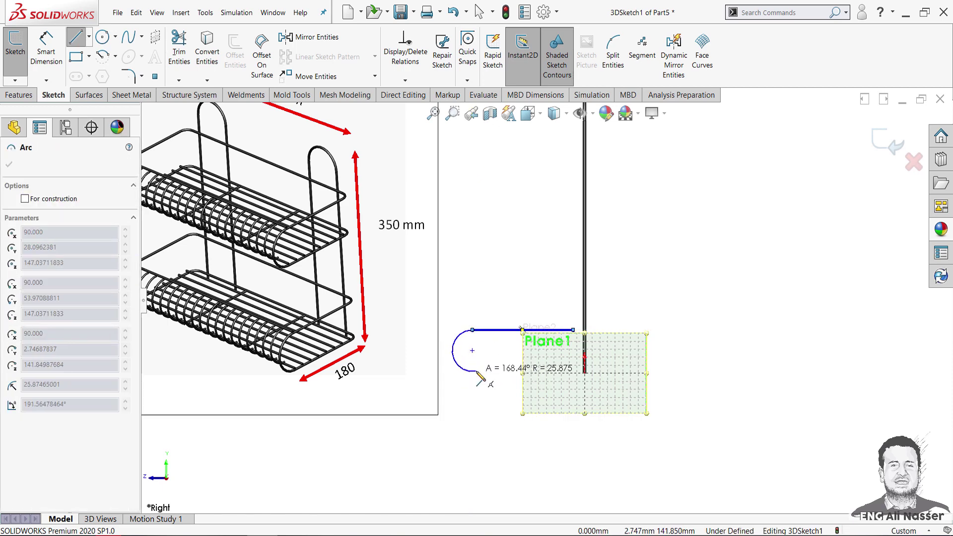
pyautogui.click(473, 372)
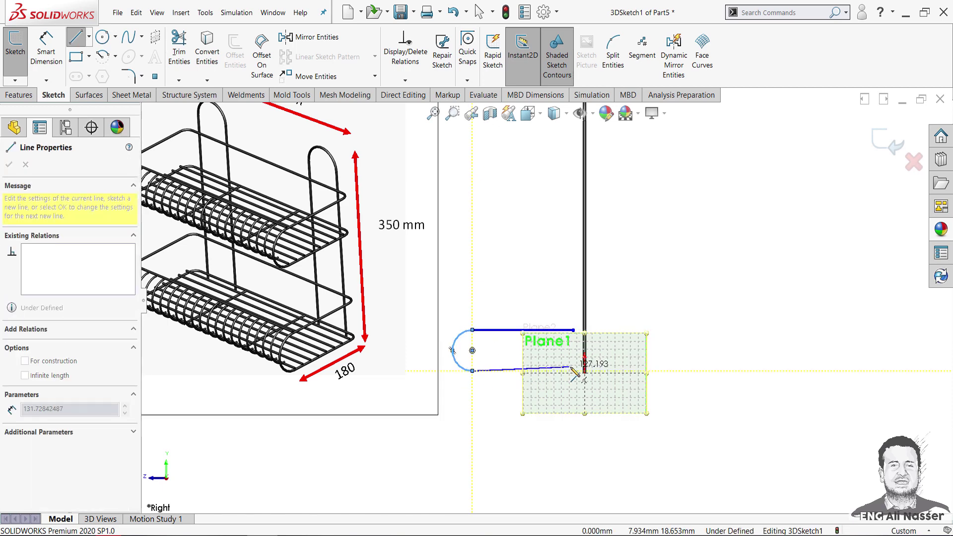
pyautogui.doubleClick(573, 371)
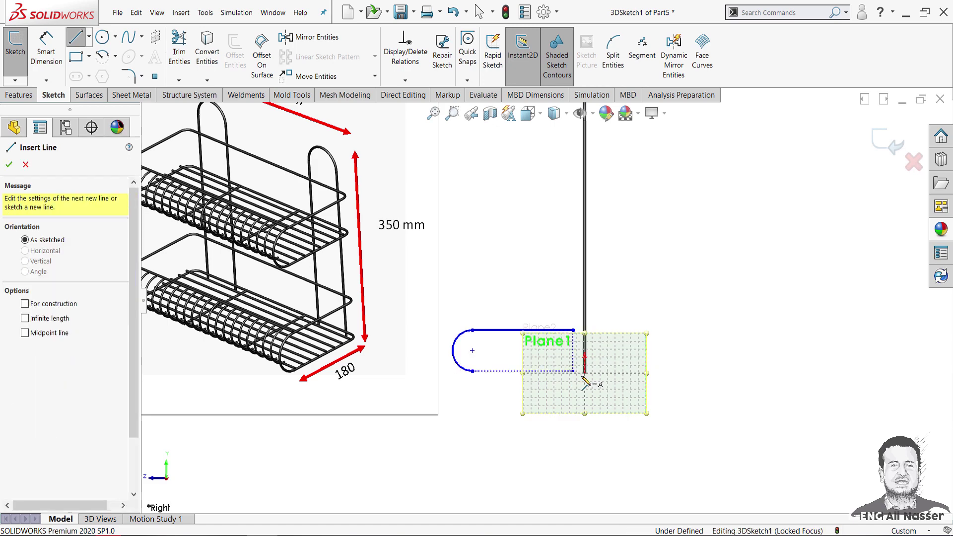
pyautogui.rightClick(581, 378)
pyautogui.click(591, 381)
# Step: Redraw the bottom line from the arc's lower end back under the top line
pyautogui.scroll(-3, 570, 362)
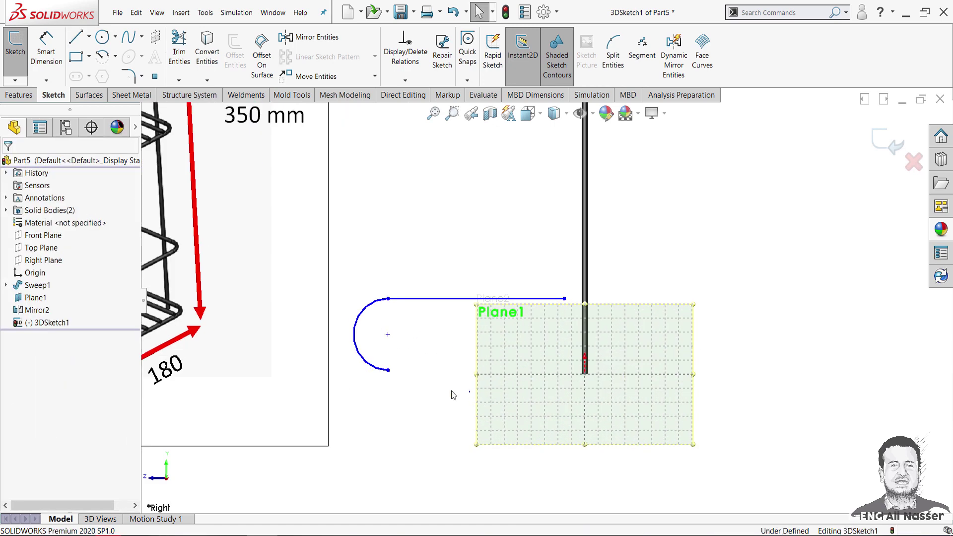
pyautogui.scroll(-1, 375, 394)
pyautogui.press('l')
pyautogui.click(353, 371)
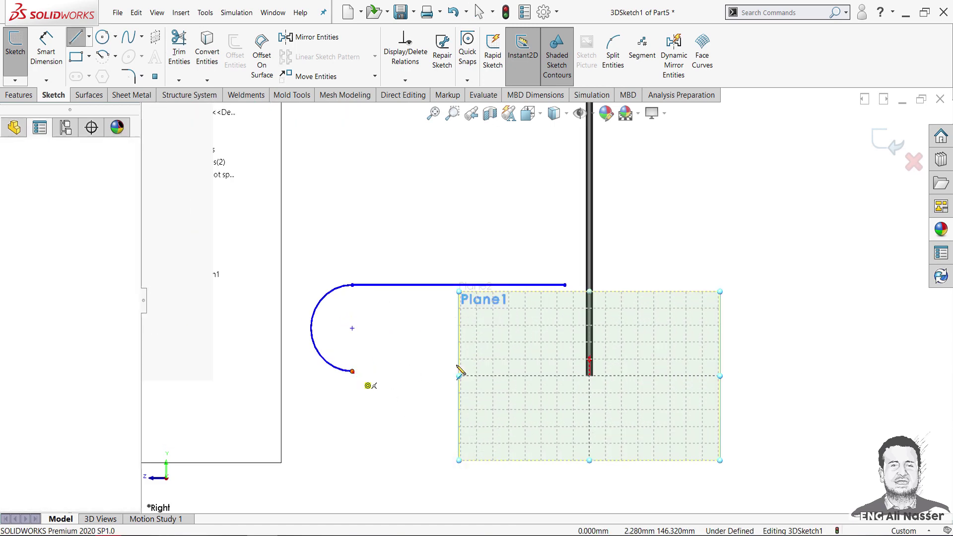
pyautogui.doubleClick(571, 372)
pyautogui.rightClick(573, 379)
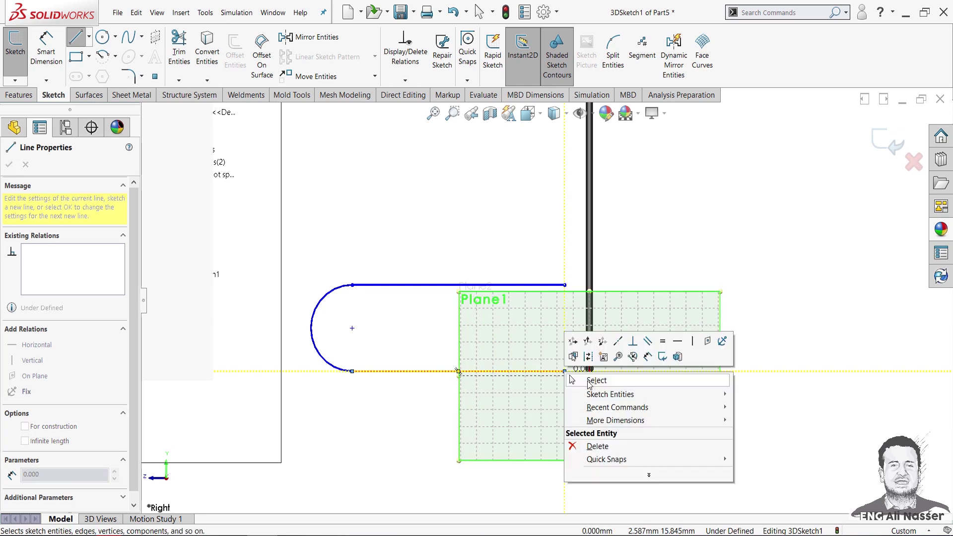
pyautogui.click(593, 379)
pyautogui.press('Escape')
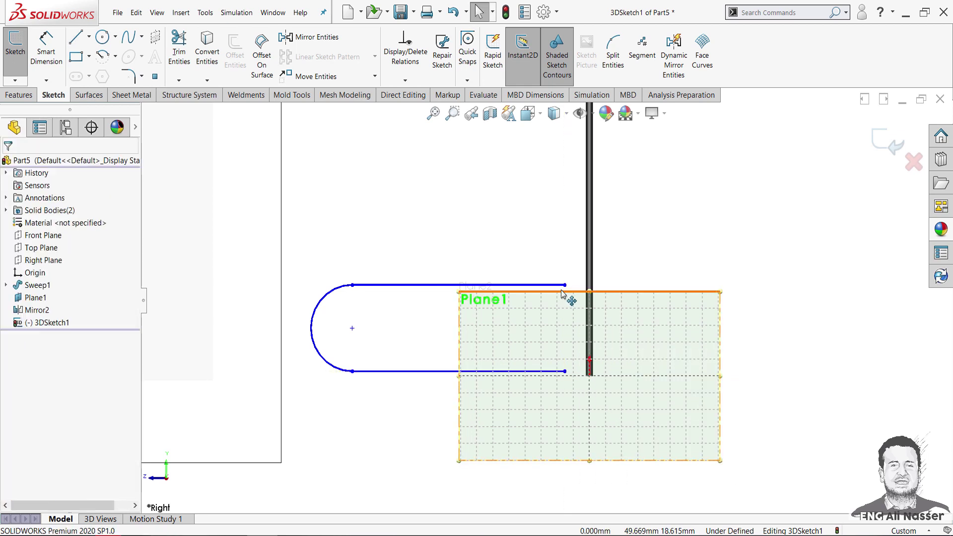
# Step: Align the top and bottom lines' open ends vertically
pyautogui.click(564, 285)
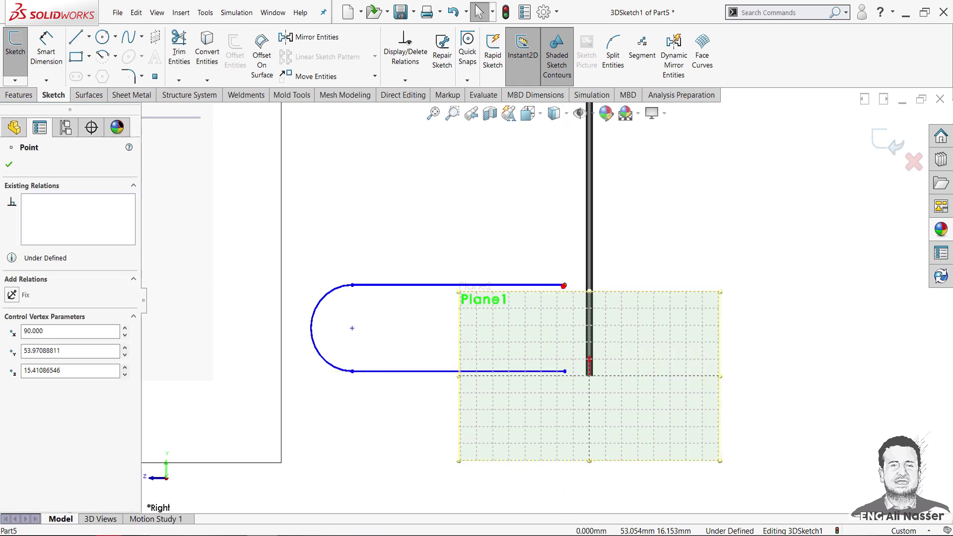
pyautogui.keyDown('ctrl'); pyautogui.click(565, 371); pyautogui.keyUp('ctrl')
pyautogui.click(610, 331)
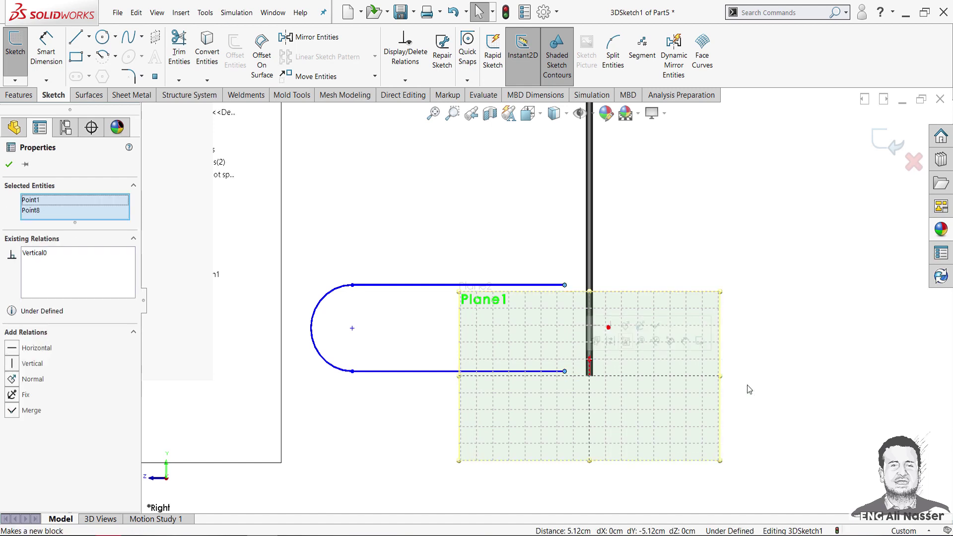
pyautogui.click(764, 386)
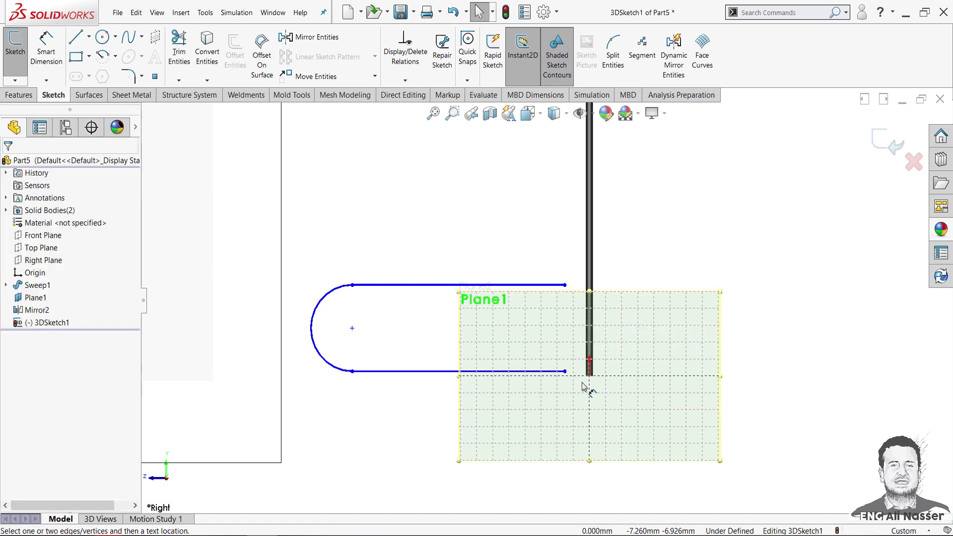
pyautogui.scroll(-3, 583, 386)
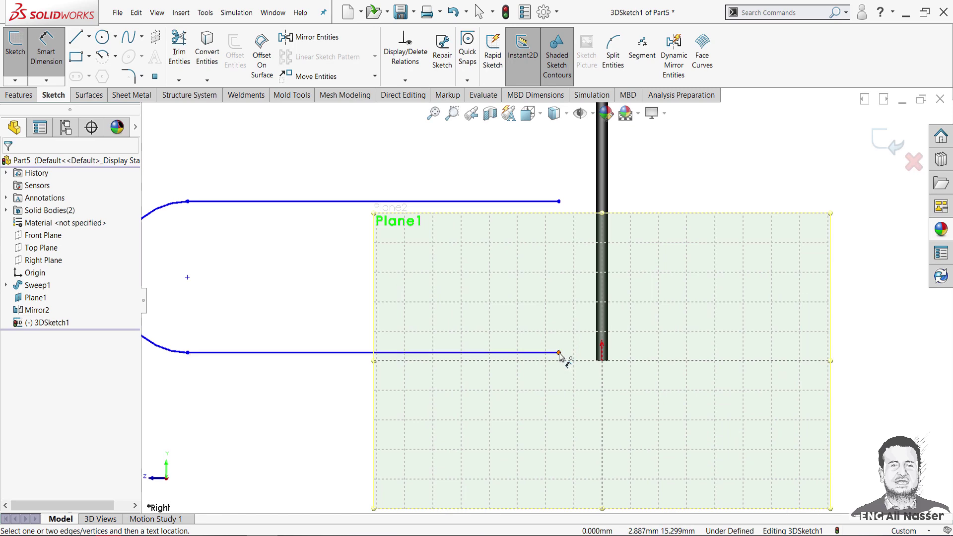
# Step: Dimension the line end 2 mm horizontally from the origin
pyautogui.click(601, 361)
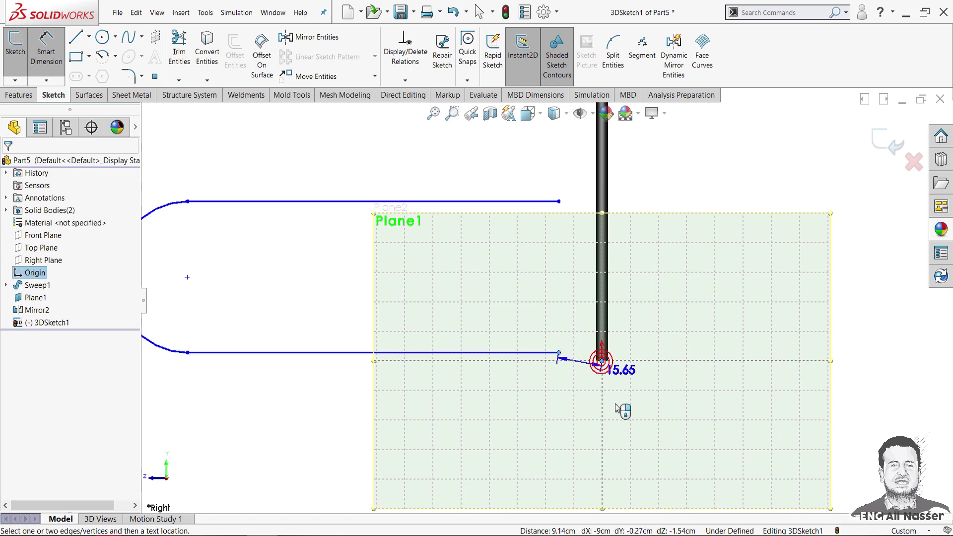
pyautogui.click(580, 414)
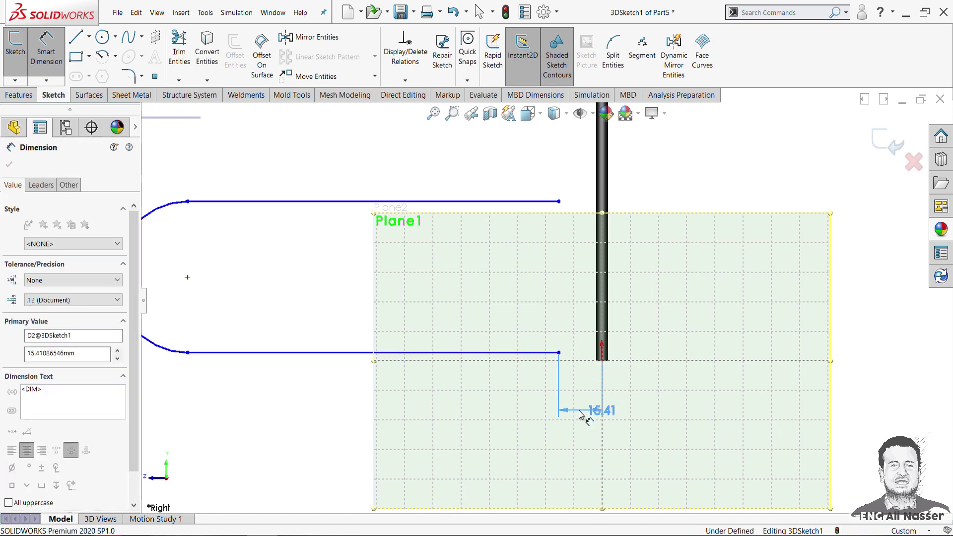
pyautogui.write('2')
pyautogui.press('Return')
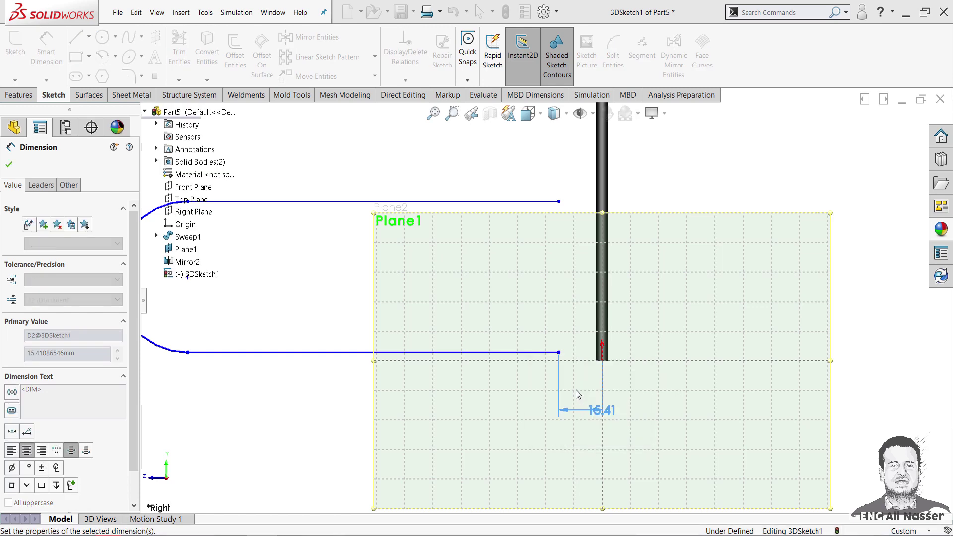
# Step: Set a 5 mm vertical gap between the rod's end and the lower line
pyautogui.scroll(-2, 608, 377)
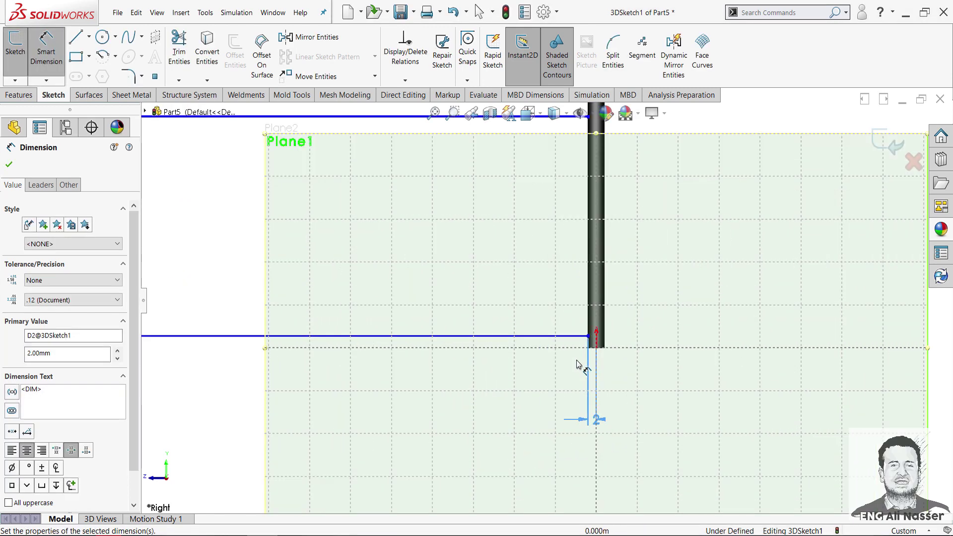
pyautogui.click(580, 337)
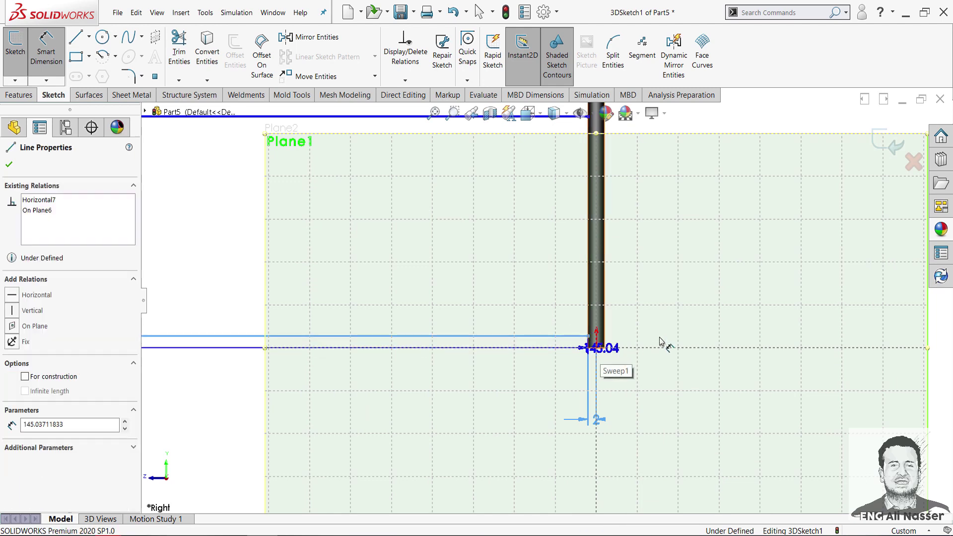
pyautogui.scroll(-5, 606, 347)
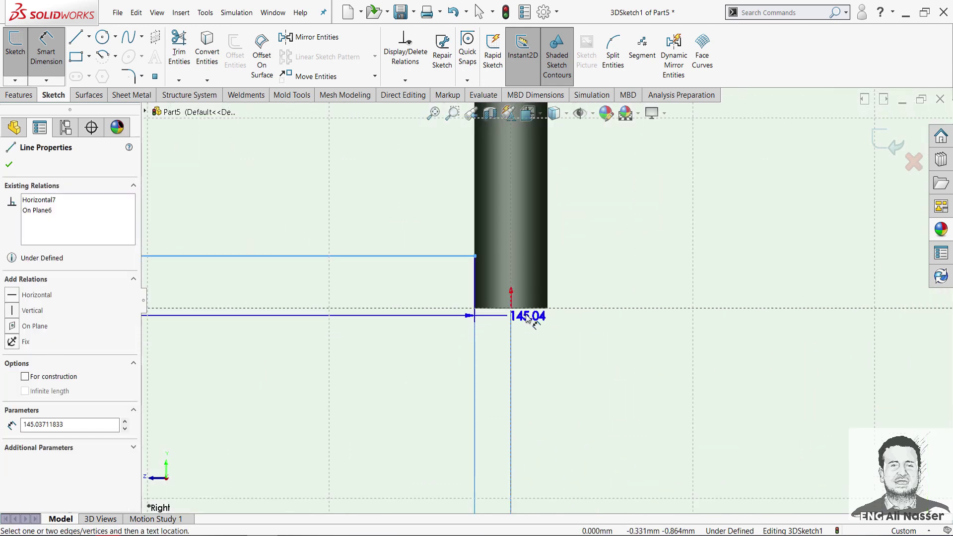
pyautogui.click(511, 308)
pyautogui.click(626, 282)
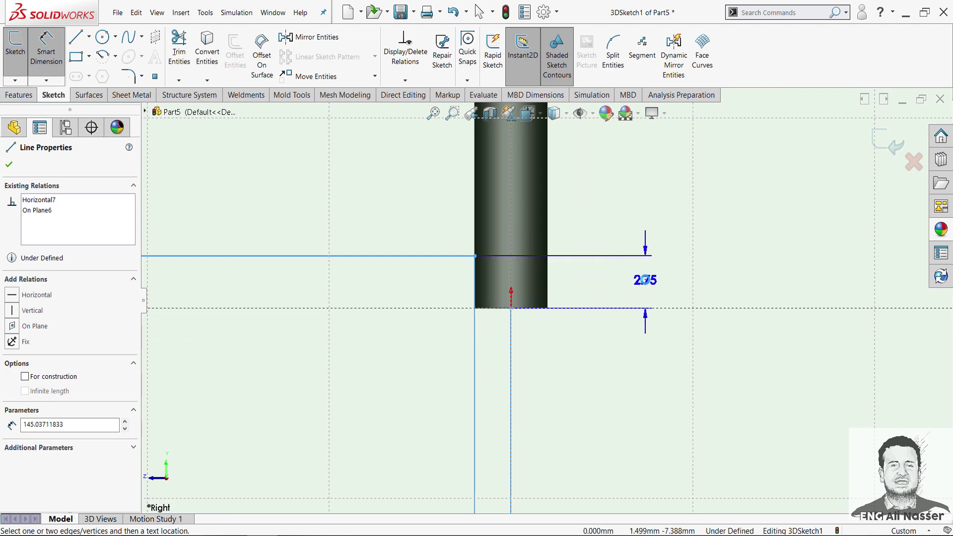
pyautogui.write('5')
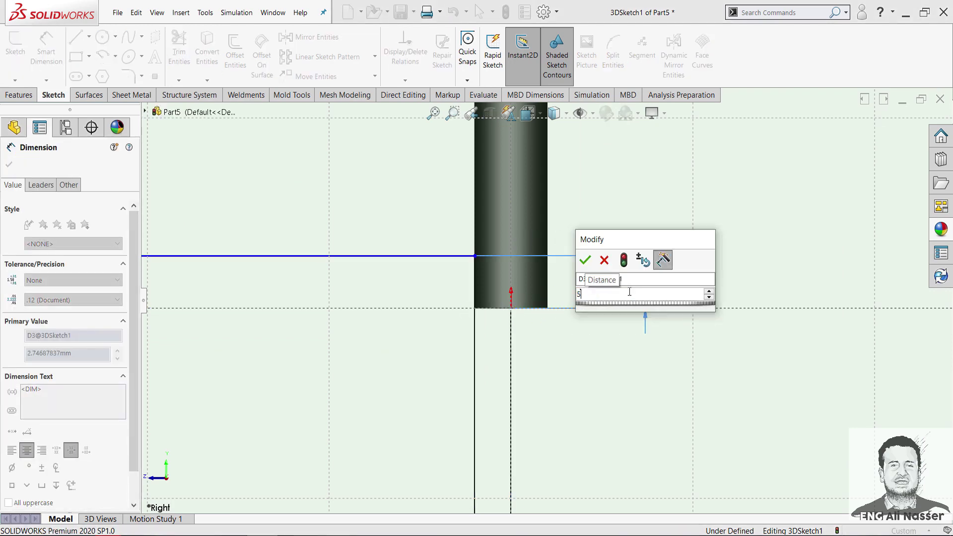
pyautogui.press('Return')
pyautogui.scroll(3, 655, 282)
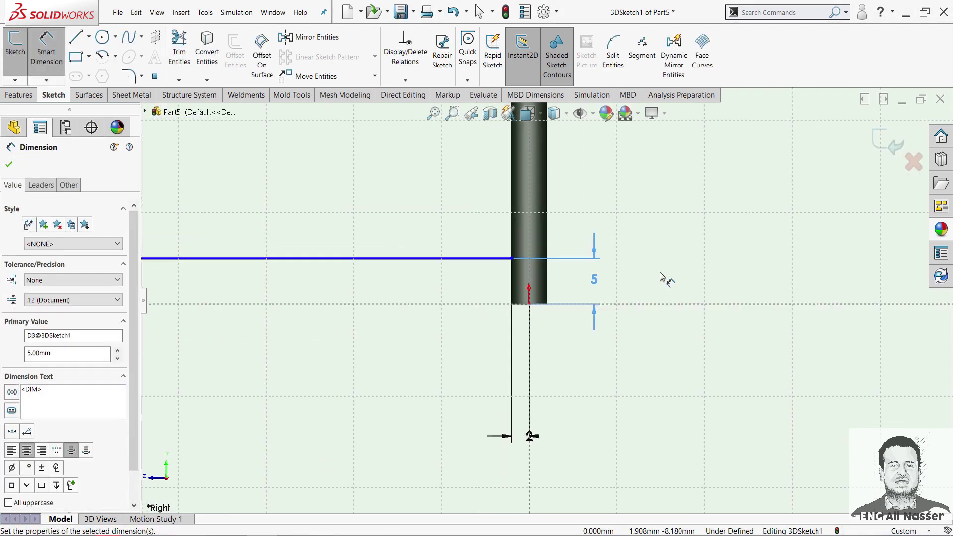
pyautogui.scroll(3, 659, 278)
pyautogui.scroll(3, 645, 281)
pyautogui.press('Escape')
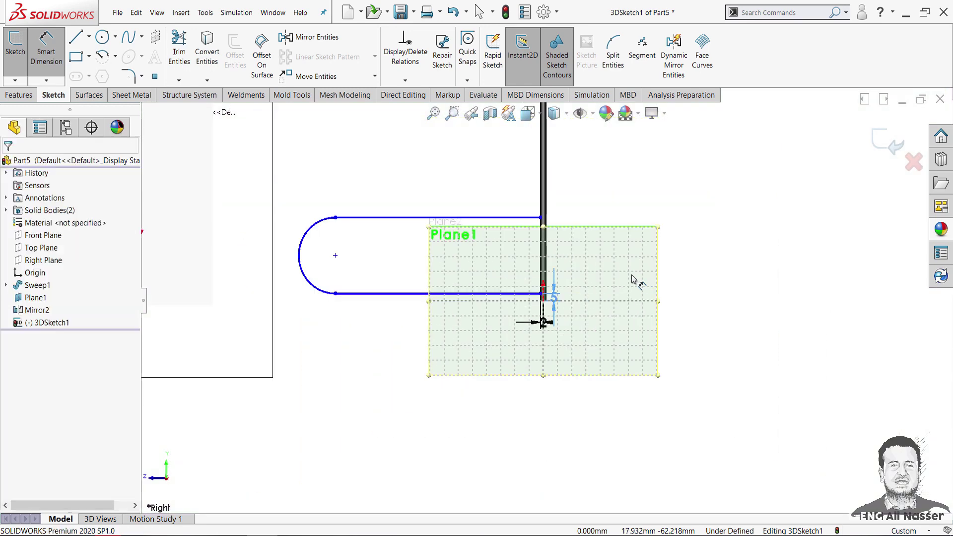
pyautogui.scroll(2, 645, 288)
pyautogui.moveTo(572, 412); pyautogui.dragTo(571, 369, button='right')
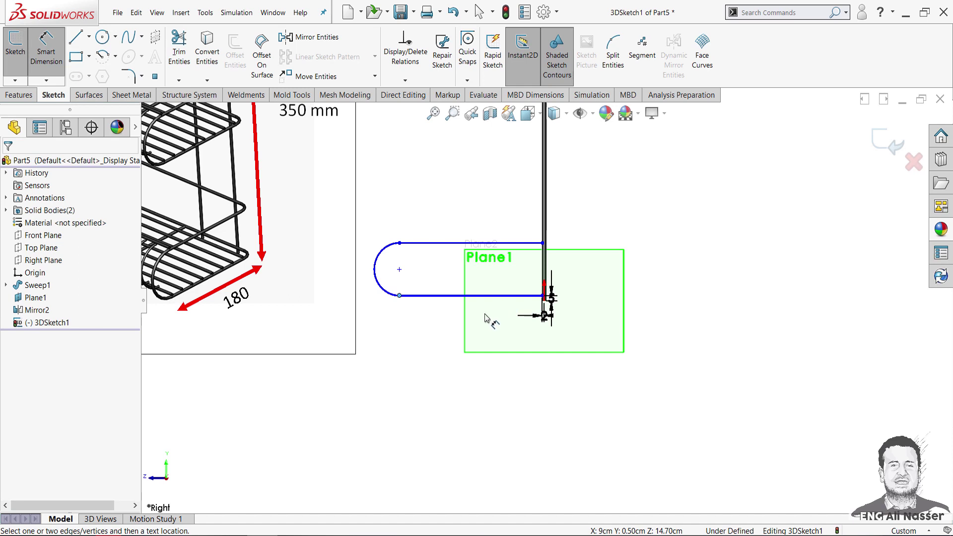
# Step: Dimension the lower straight line to set the 160 mm loop length
pyautogui.press('Escape')
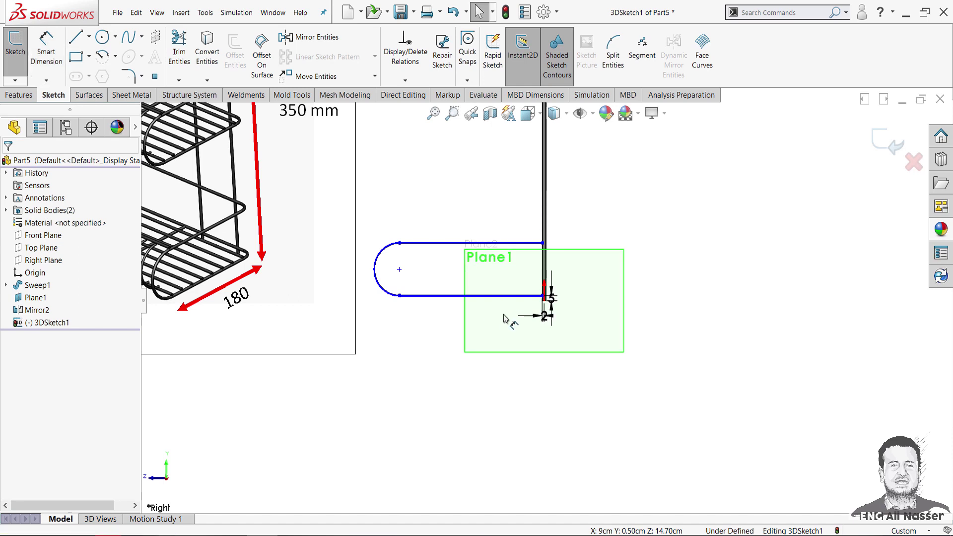
pyautogui.press('d')
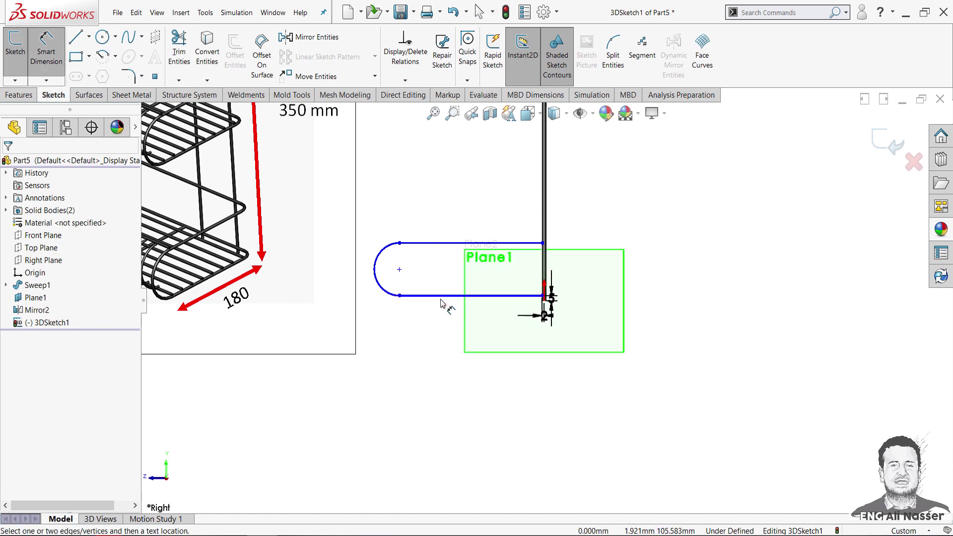
pyautogui.click(443, 300)
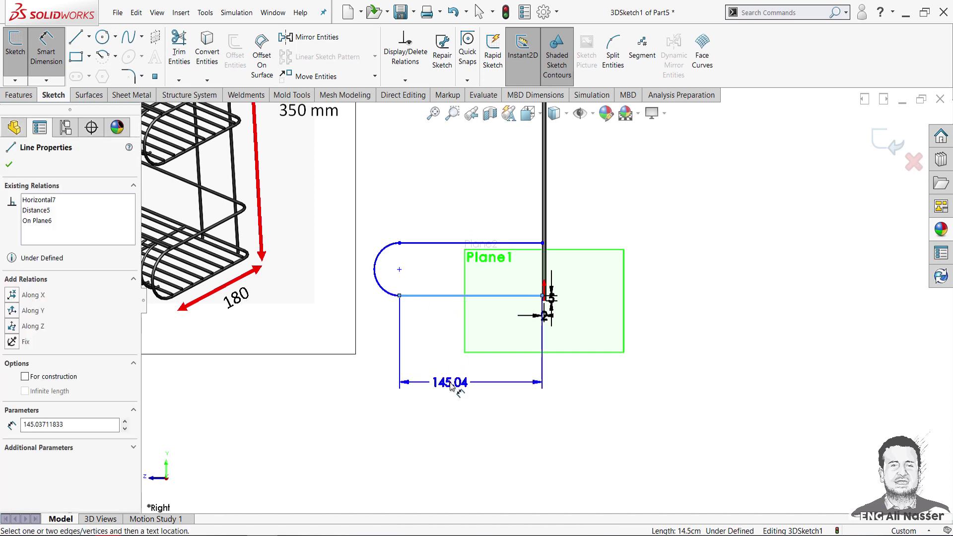
pyautogui.click(449, 385)
pyautogui.write('90')
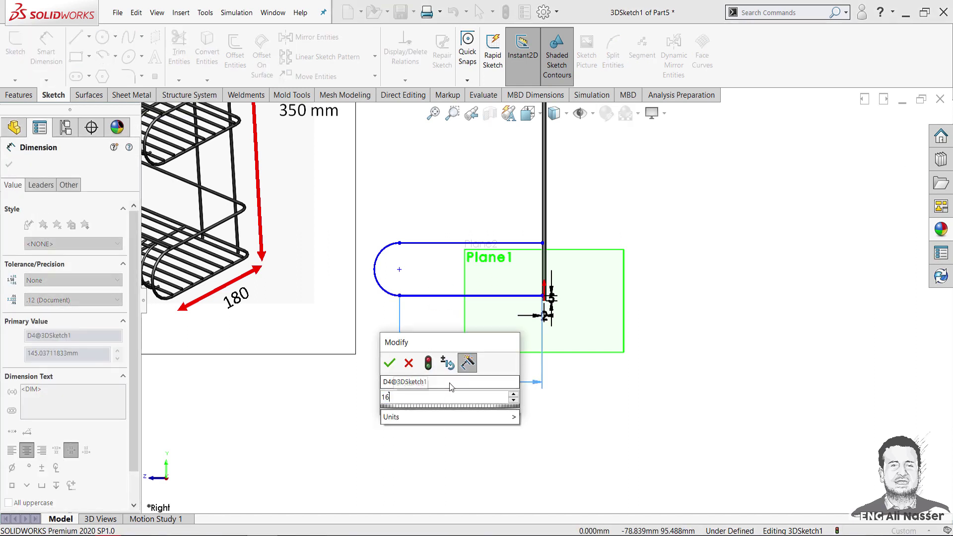
pyautogui.press('Return')
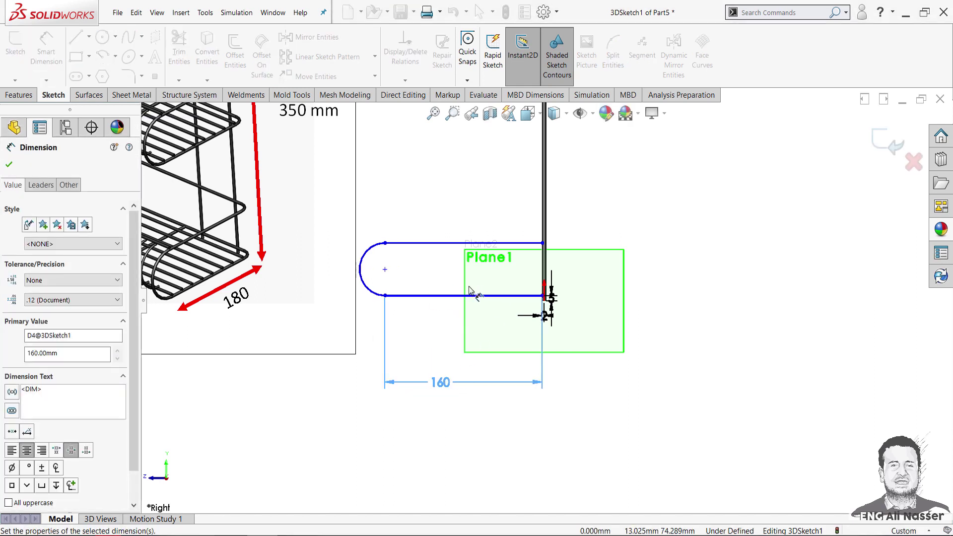
# Step: Set 70 mm between the two straight lines and orbit to view the sketch
pyautogui.click(400, 243)
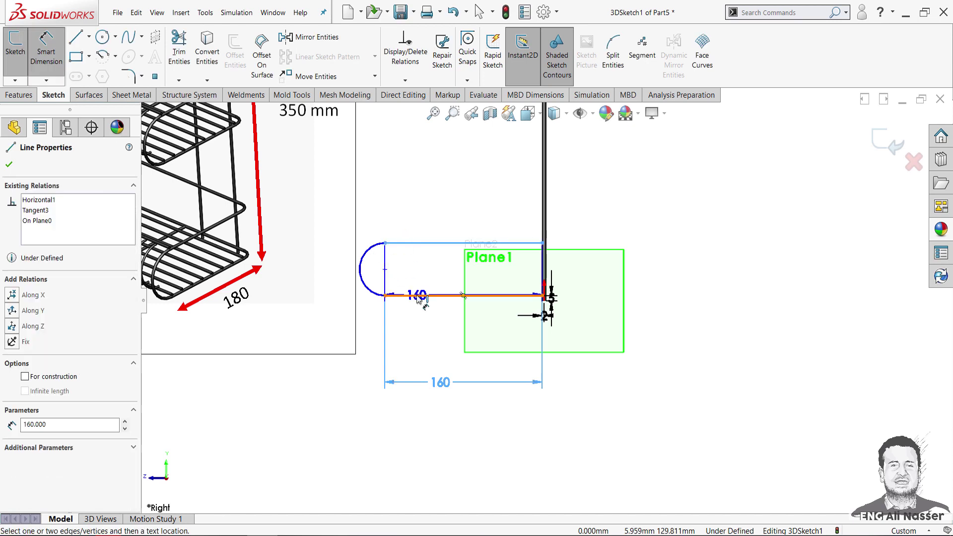
pyautogui.click(414, 296)
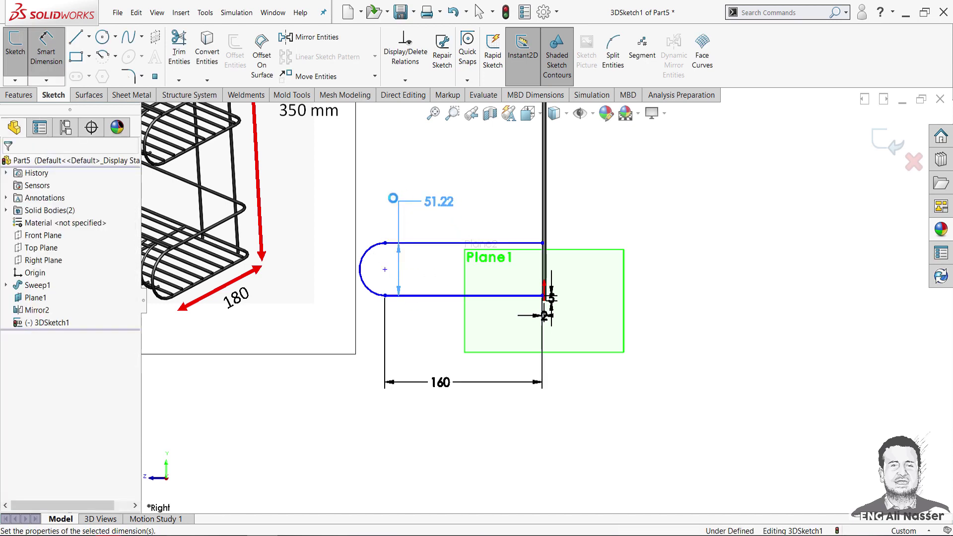
pyautogui.click(396, 203)
pyautogui.write('70')
pyautogui.press('Return')
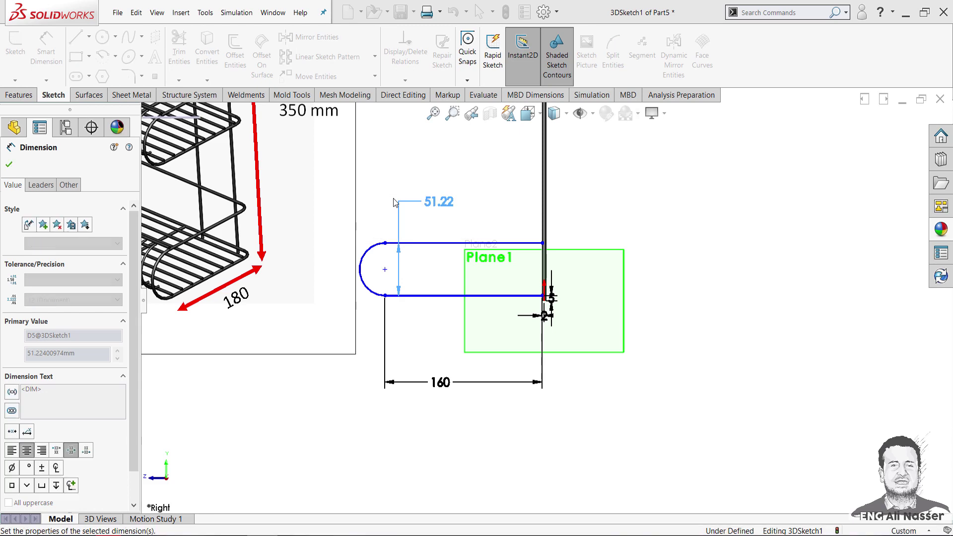
pyautogui.press('Escape')
pyautogui.scroll(5, 571, 301)
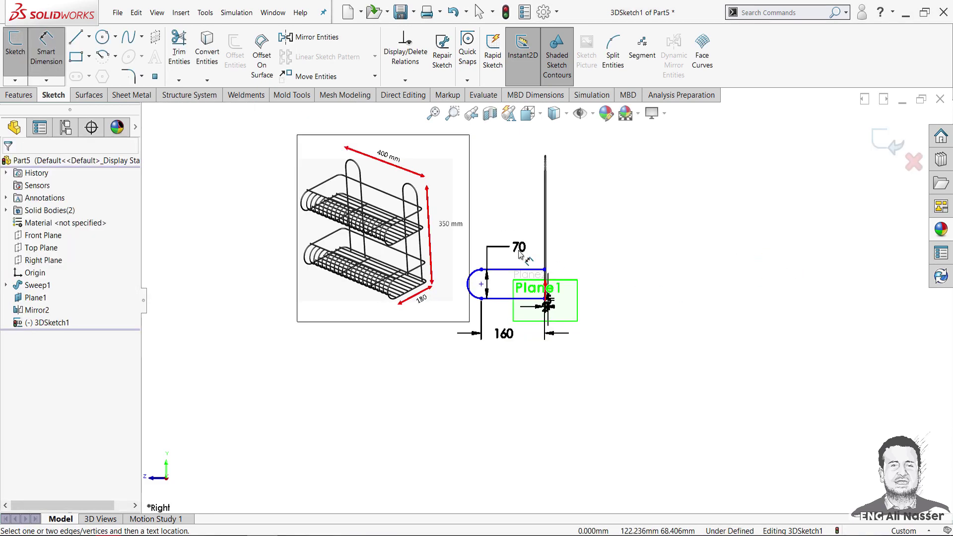
pyautogui.moveTo(571, 301)
pyautogui.mouseDown(button='middle')
pyautogui.moveTo(573, 330)
pyautogui.moveTo(737, 242)
pyautogui.mouseUp(button='middle')
pyautogui.scroll(-3, 573, 330)
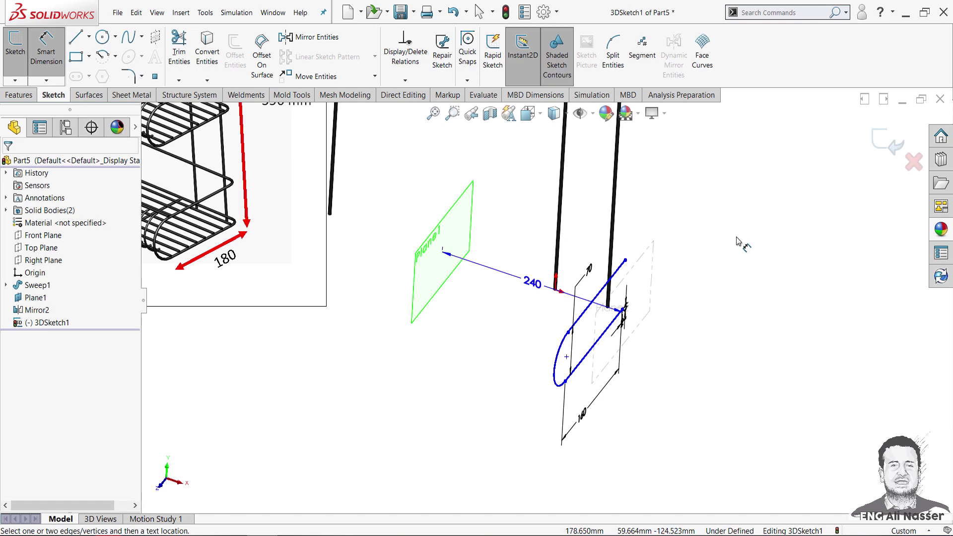
pyautogui.press('Escape')
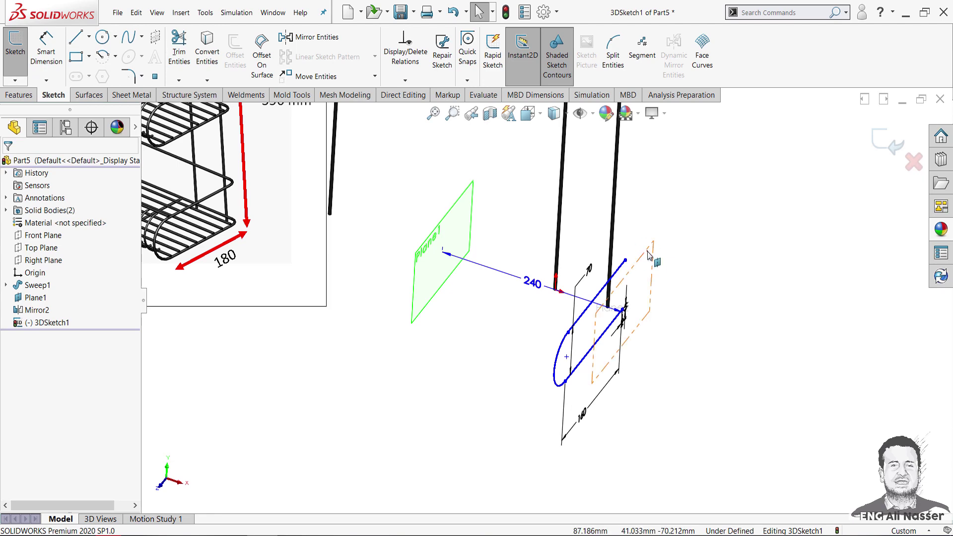
pyautogui.click(649, 255)
pyautogui.moveTo(661, 271)
pyautogui.mouseDown(button='middle')
pyautogui.moveTo(692, 201)
pyautogui.moveTo(691, 251)
pyautogui.mouseUp(button='middle')
pyautogui.click(691, 197)
pyautogui.moveTo(712, 229); pyautogui.dragTo(682, 294, button='middle')
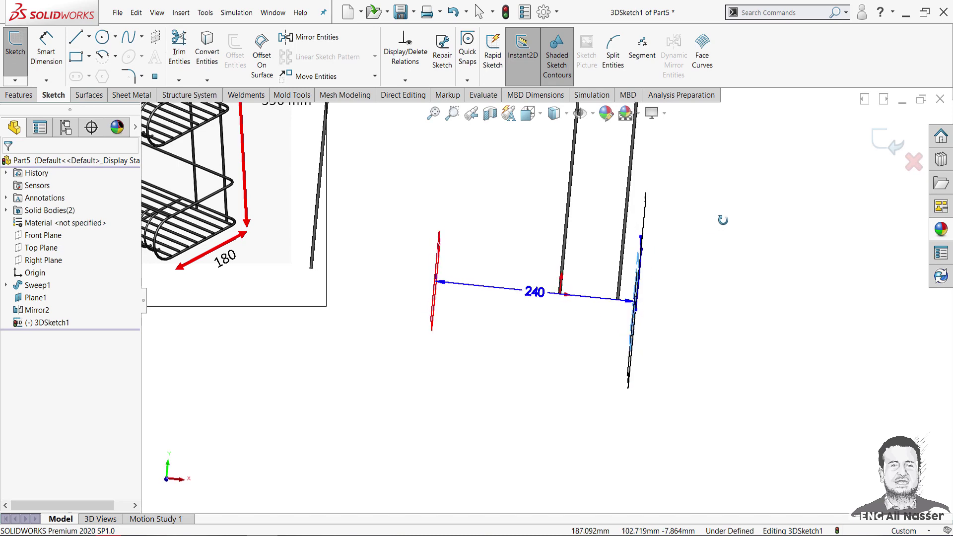
pyautogui.moveTo(385, 262); pyautogui.dragTo(693, 325, button='middle')
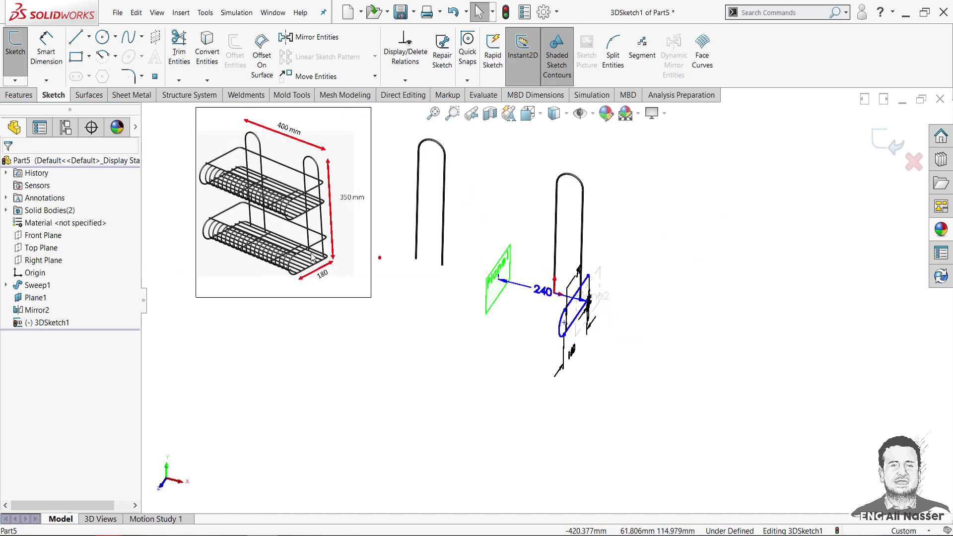
pyautogui.scroll(-2, 693, 325)
pyautogui.moveTo(693, 322); pyautogui.dragTo(636, 322, button='right')
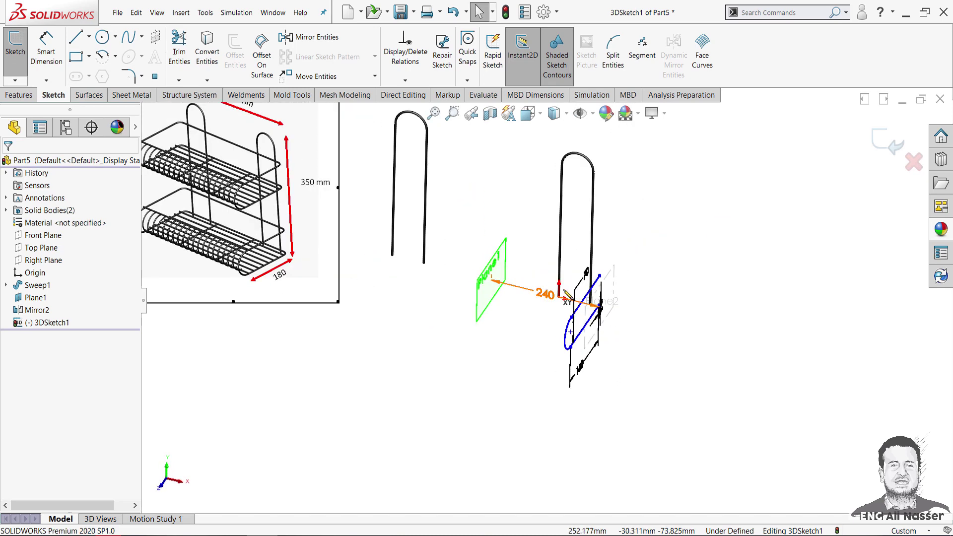
pyautogui.scroll(-3, 555, 246)
pyautogui.click(649, 307)
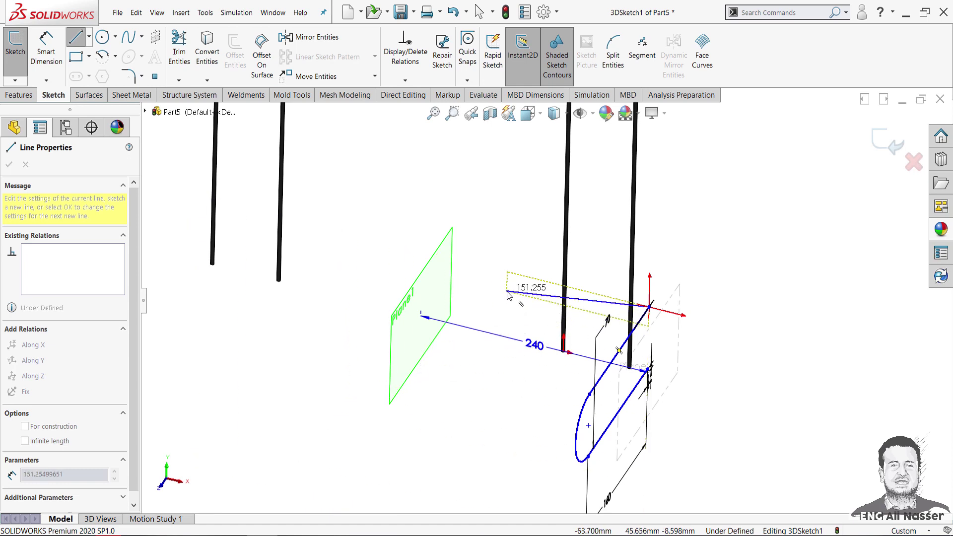
# Step: Draw upper and lower rail lines from the frame corners back toward Plane1
pyautogui.press('Escape')
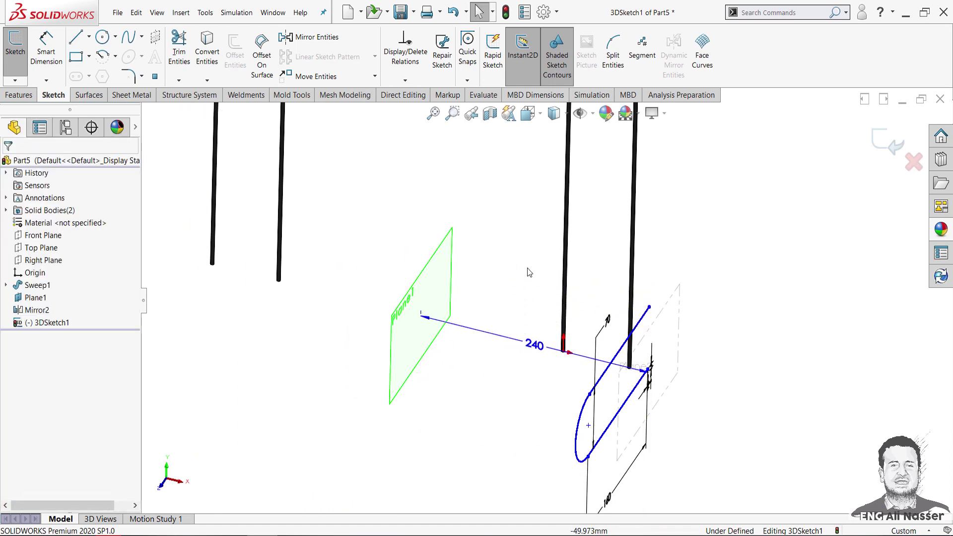
pyautogui.press('l')
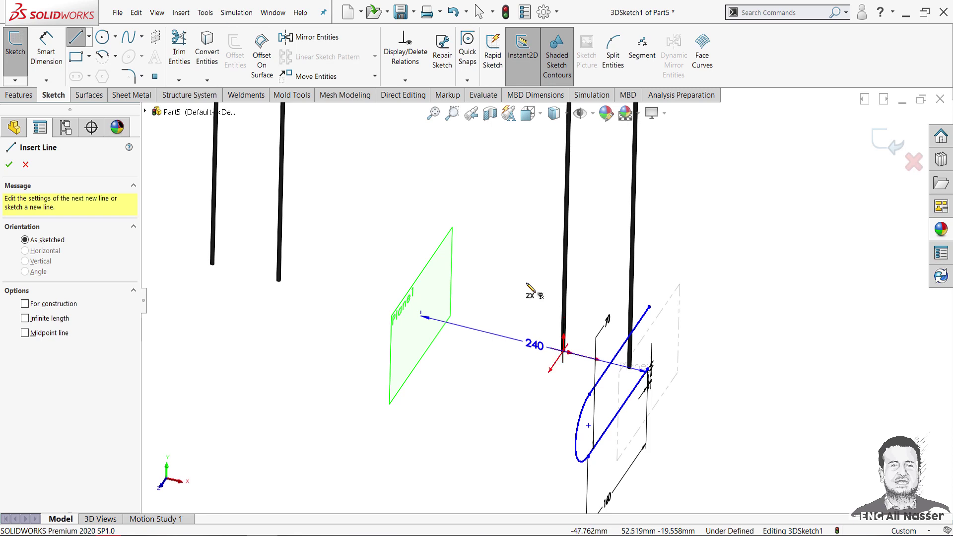
pyautogui.click(648, 307)
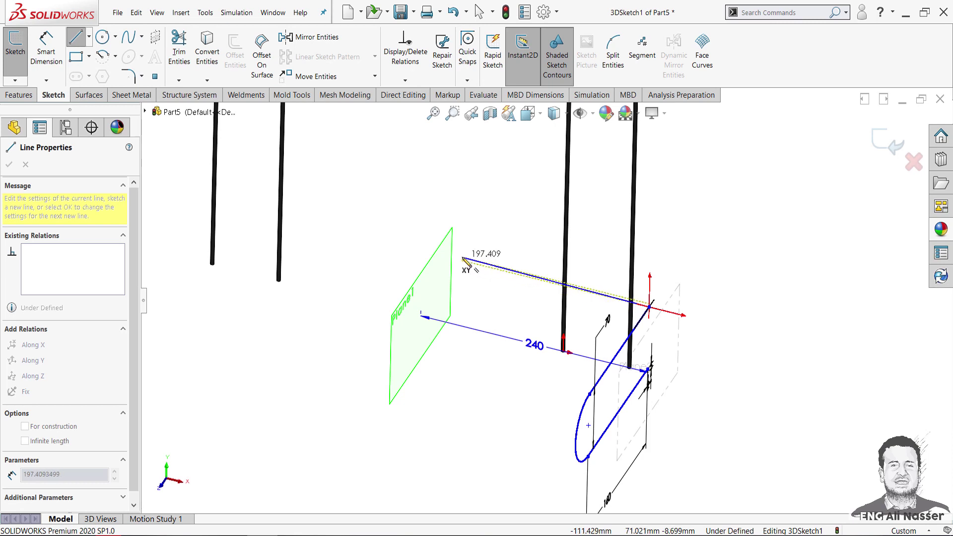
pyautogui.click(461, 259)
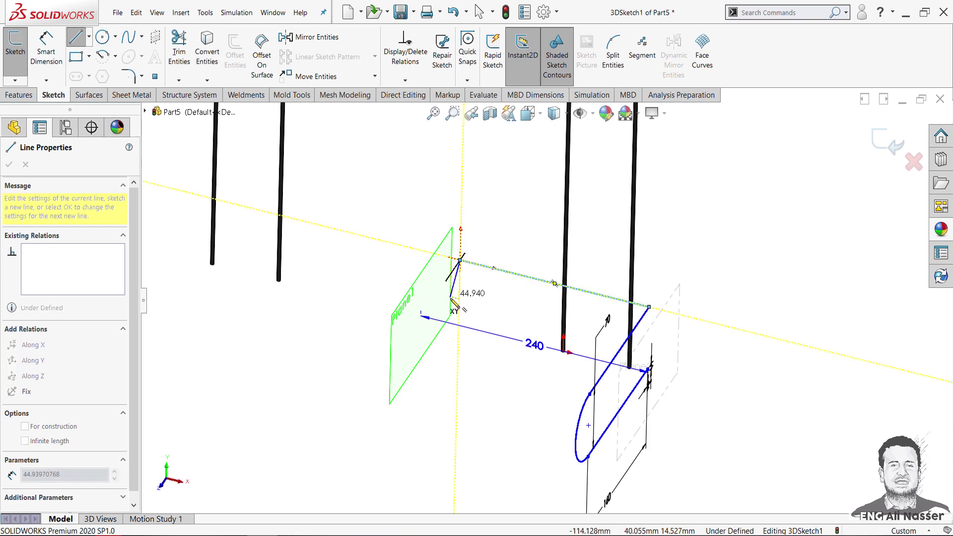
pyautogui.press('Escape')
pyautogui.press('Escape')
pyautogui.press('Return')
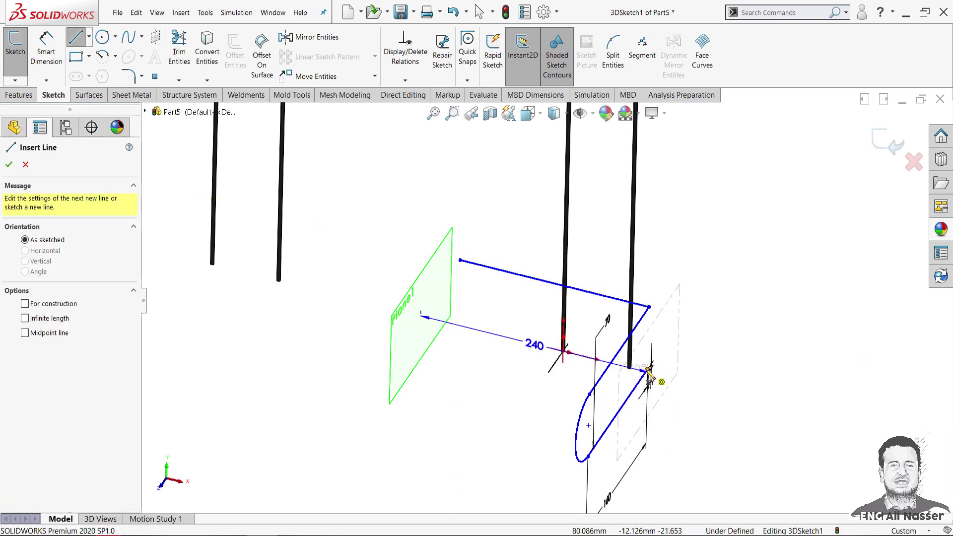
pyautogui.click(649, 372)
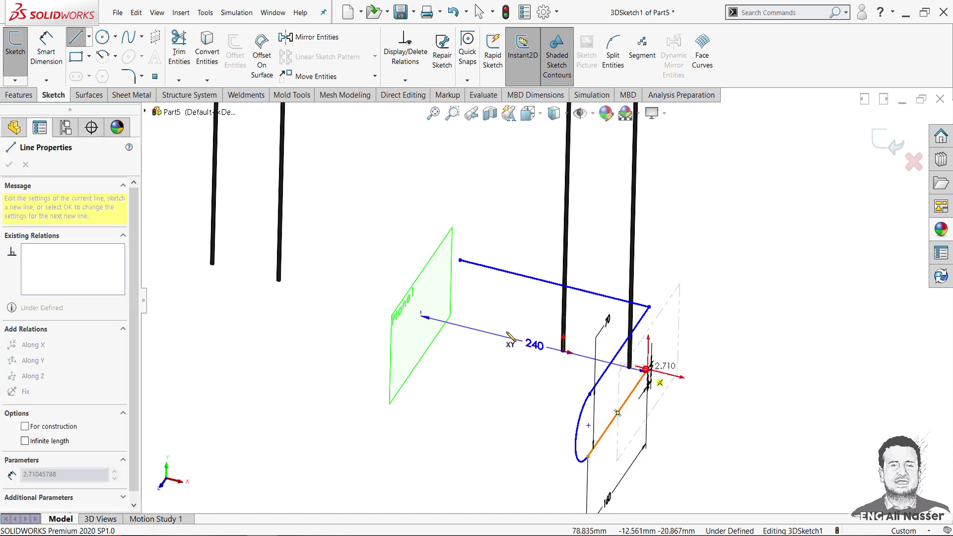
pyautogui.click(467, 325)
pyautogui.press('Escape')
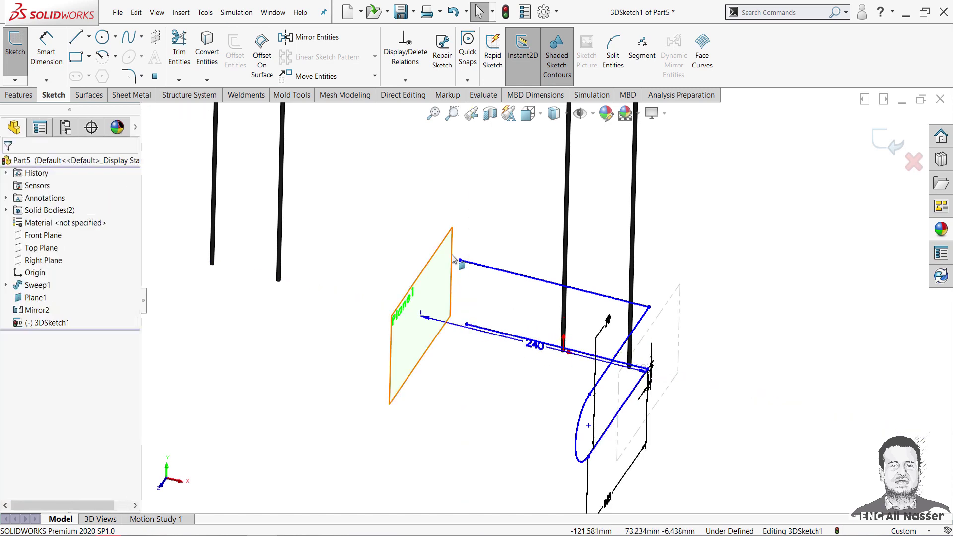
# Step: Align the rails' far endpoints vertically and place them on Plane1
pyautogui.click(461, 261)
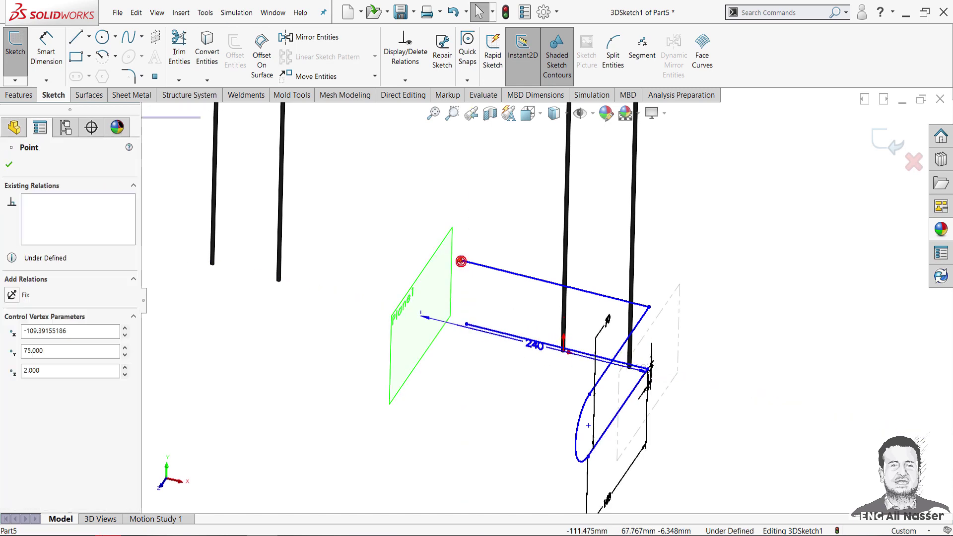
pyautogui.keyDown('ctrl'); pyautogui.click(466, 324); pyautogui.keyUp('ctrl')
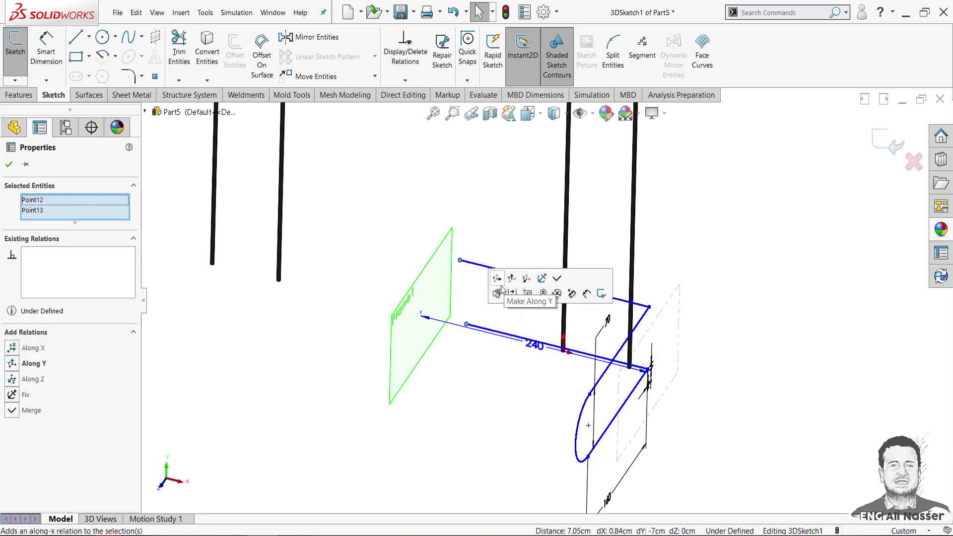
pyautogui.click(512, 278)
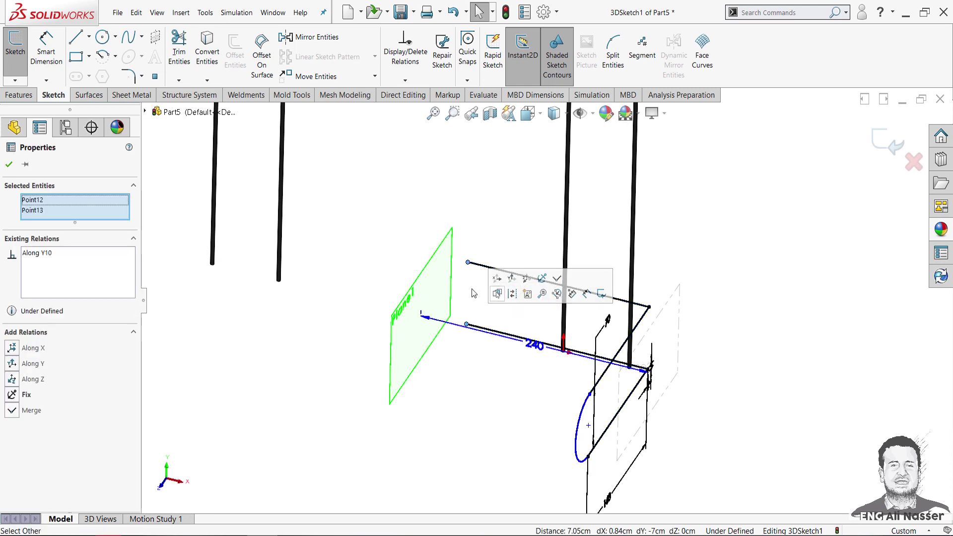
pyautogui.click(476, 233)
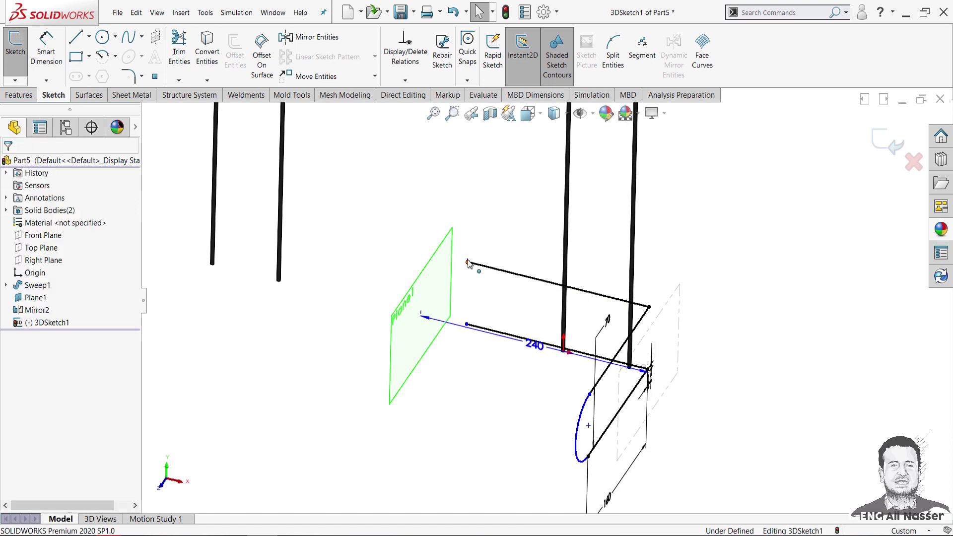
pyautogui.click(467, 262)
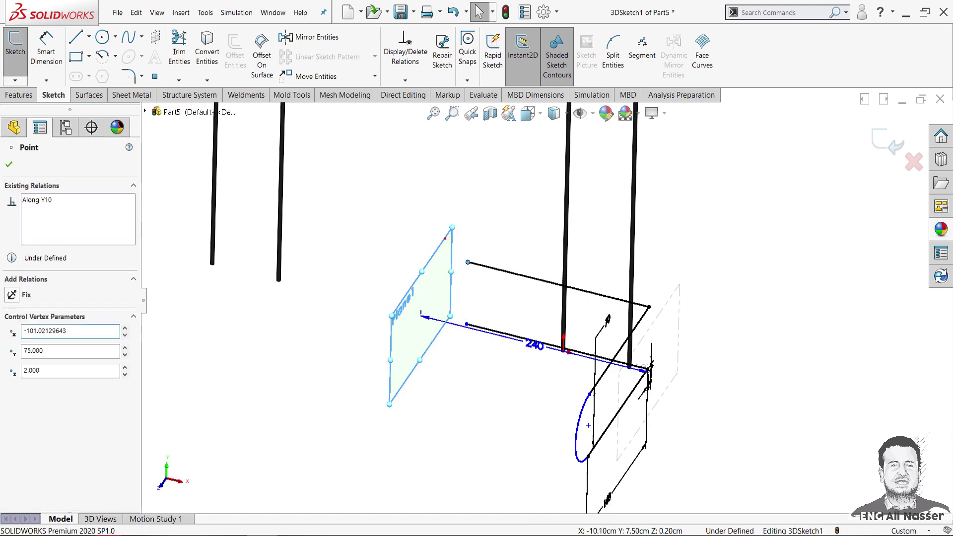
pyautogui.keyDown('ctrl'); pyautogui.click(445, 243); pyautogui.keyUp('ctrl')
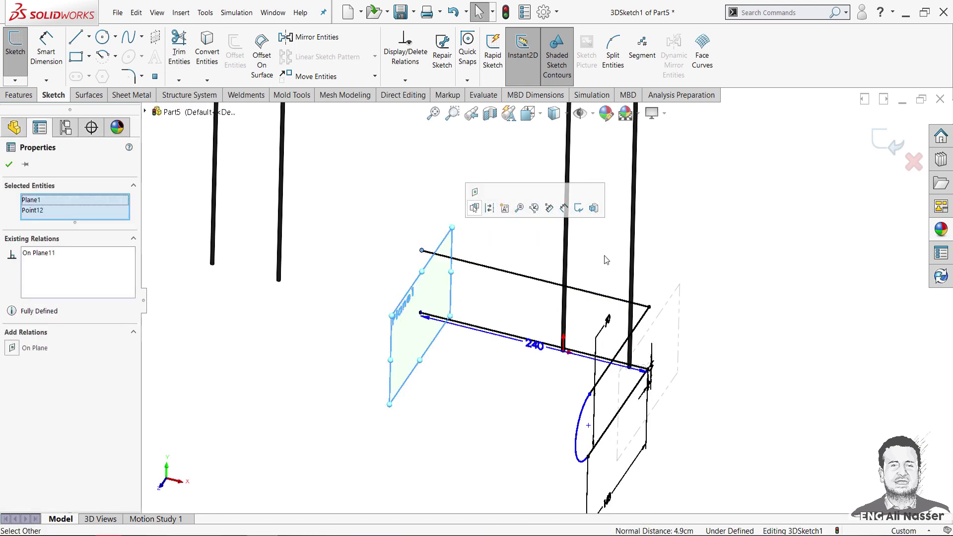
pyautogui.click(474, 207)
pyautogui.moveTo(754, 317)
pyautogui.mouseDown(button='middle')
pyautogui.moveTo(598, 363)
pyautogui.moveTo(620, 339)
pyautogui.mouseUp(button='middle')
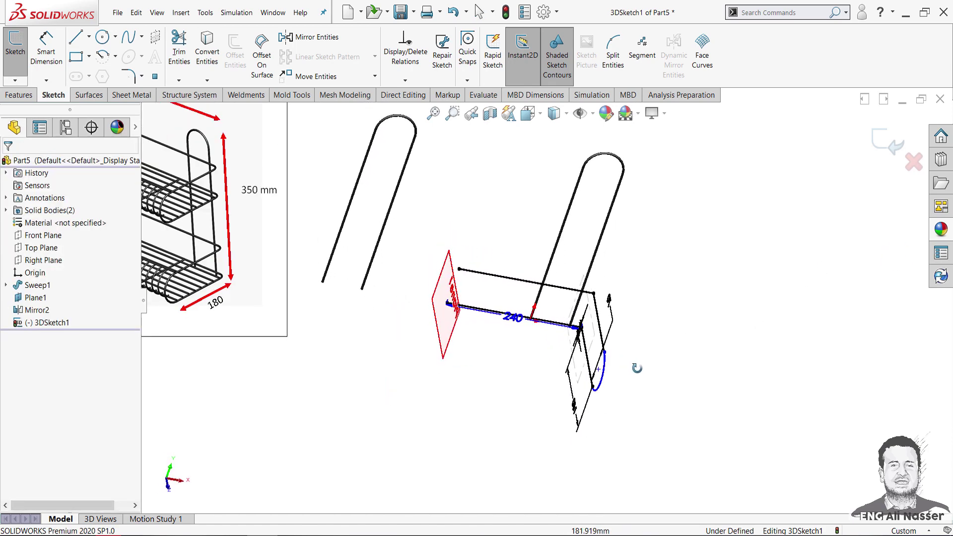
# Step: Zoom around the rail sketch and launch Sketch Fillet at a 10 mm radius
pyautogui.scroll(-2, 620, 339)
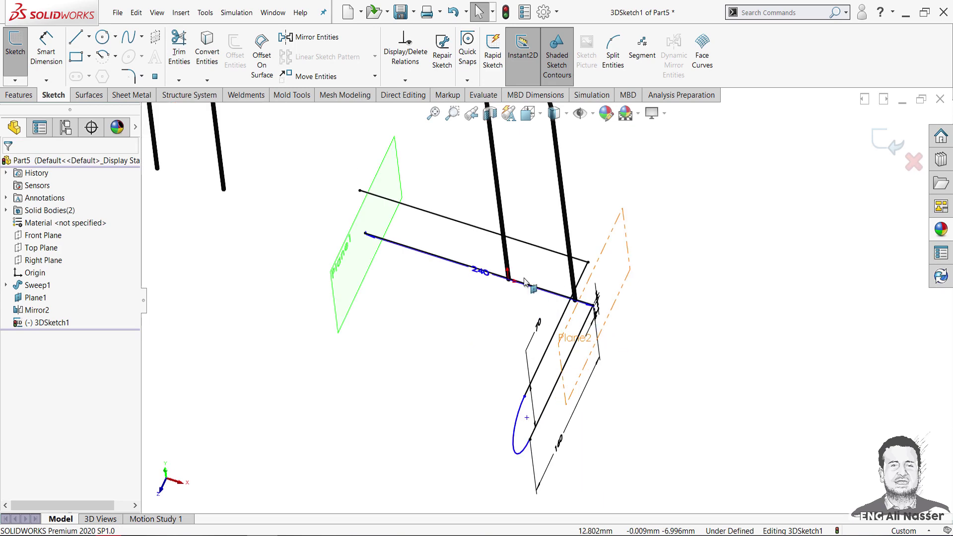
pyautogui.scroll(-2, 645, 318)
pyautogui.scroll(-3, 648, 308)
pyautogui.scroll(-1, 649, 292)
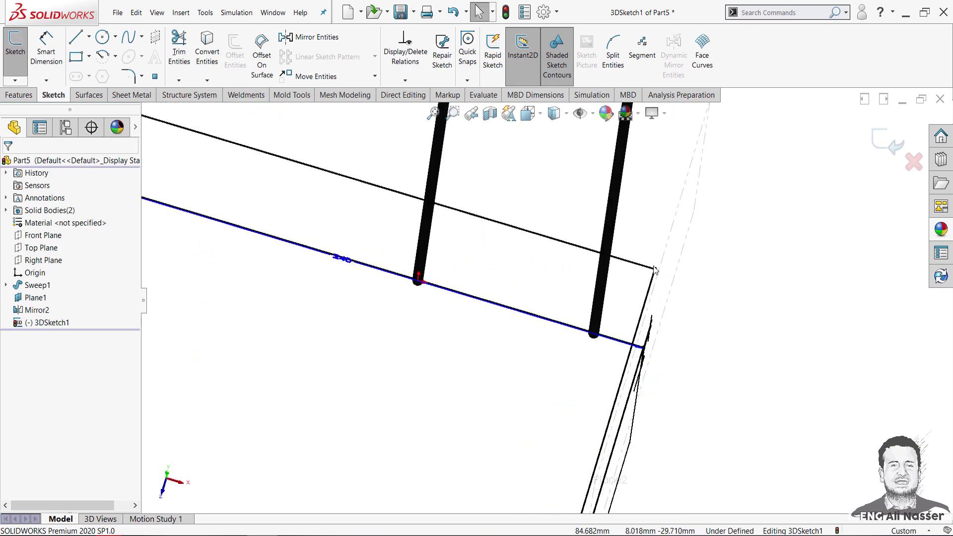
pyautogui.scroll(3, 657, 294)
pyautogui.scroll(4, 656, 295)
pyautogui.scroll(-3, 438, 266)
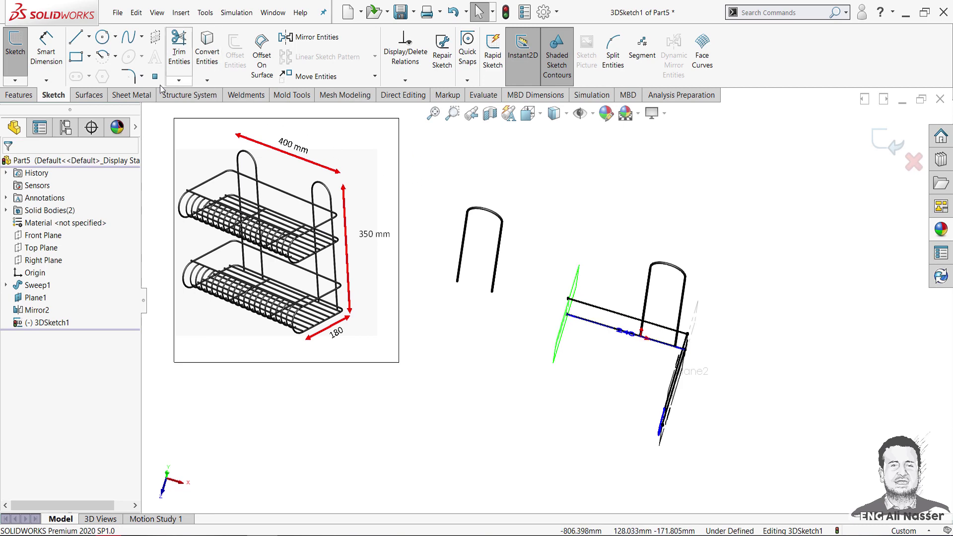
pyautogui.click(129, 80)
# Step: Fillet both rail-to-frame corners at 10 mm radius and confirm
pyautogui.scroll(-2, 620, 323)
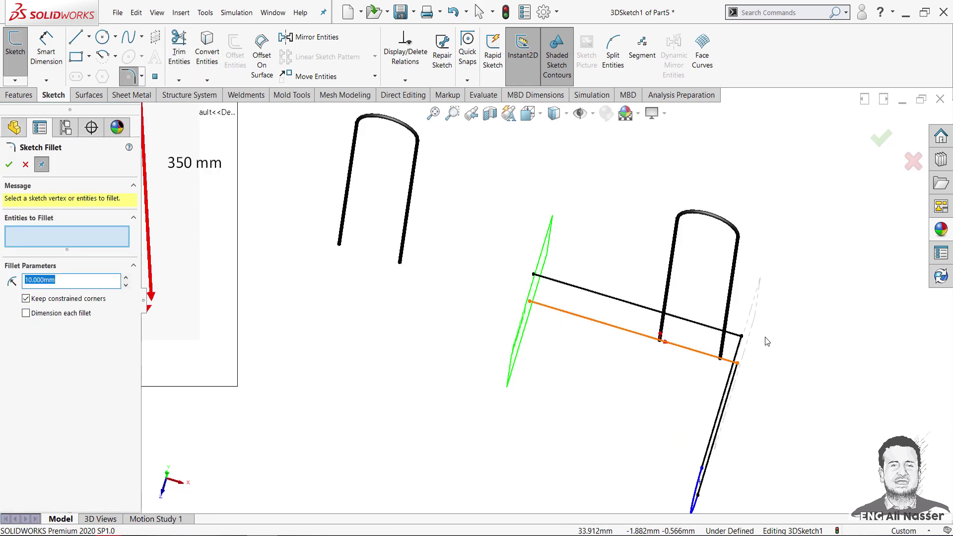
pyautogui.scroll(-3, 709, 328)
pyautogui.click(707, 327)
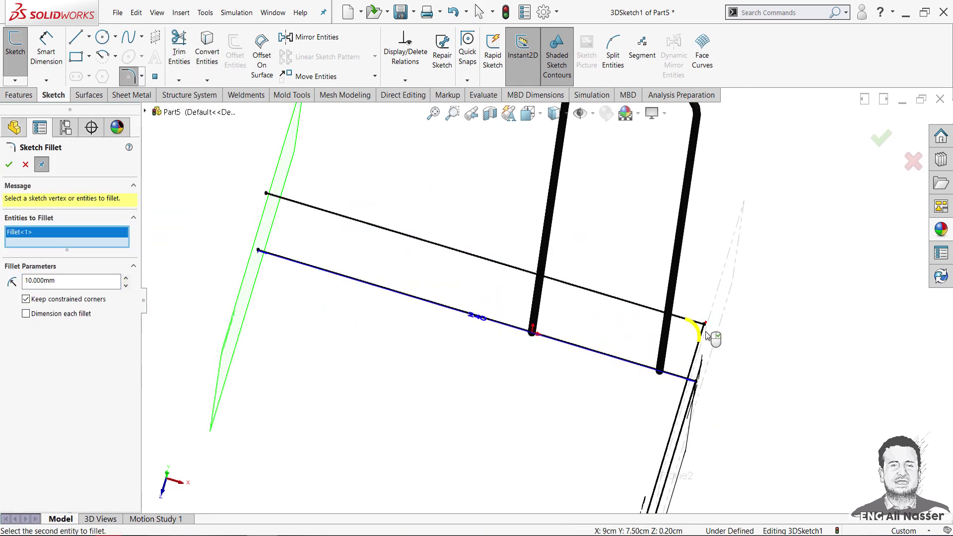
pyautogui.moveTo(709, 331); pyautogui.dragTo(764, 318, button='middle')
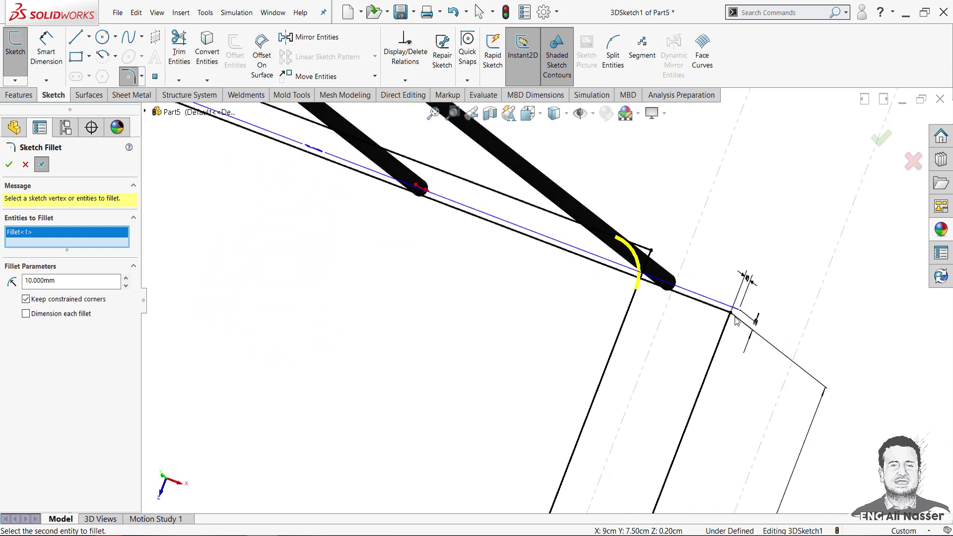
pyautogui.click(733, 317)
pyautogui.moveTo(727, 386)
pyautogui.mouseDown(button='middle')
pyautogui.moveTo(754, 393)
pyautogui.moveTo(743, 375)
pyautogui.mouseUp(button='middle')
pyautogui.scroll(5, 743, 376)
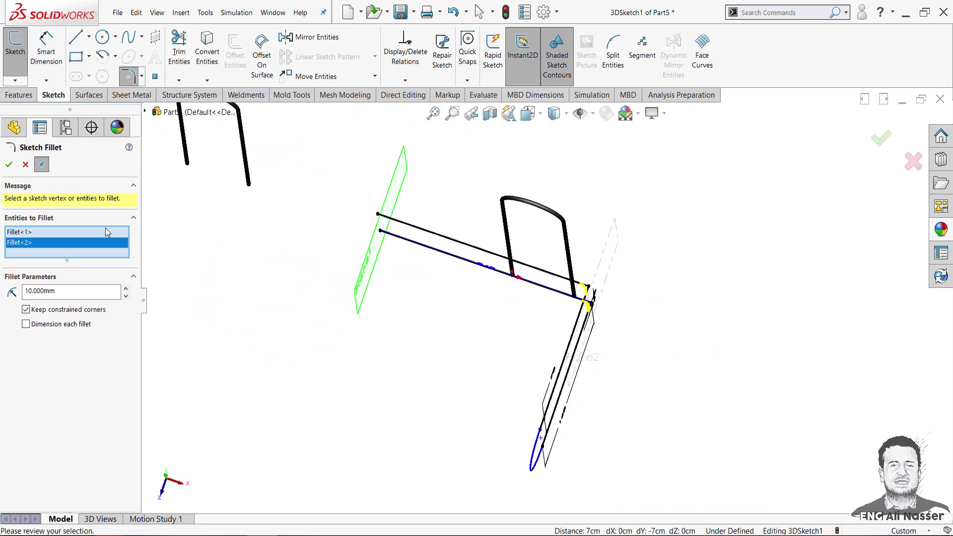
pyautogui.click(10, 165)
pyautogui.click(5, 165)
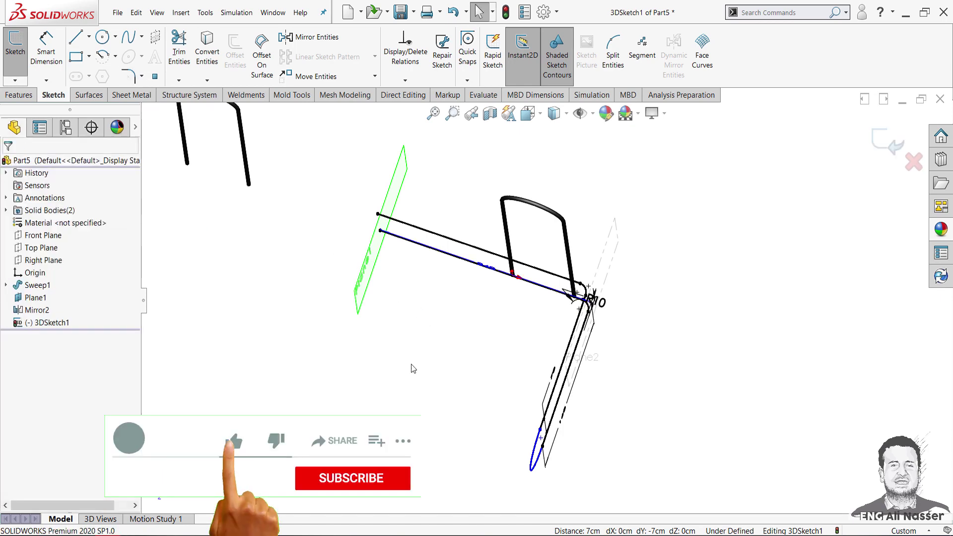
# Step: Dimension the curved front arc to a 35 mm radius
pyautogui.moveTo(502, 379)
pyautogui.mouseDown(button='middle')
pyautogui.moveTo(503, 295)
pyautogui.moveTo(516, 347)
pyautogui.moveTo(619, 434)
pyautogui.mouseUp(button='middle')
pyautogui.press('Escape')
pyautogui.moveTo(676, 460)
pyautogui.mouseDown()
pyautogui.moveTo(649, 398)
pyautogui.moveTo(352, 206)
pyautogui.moveTo(421, 243)
pyautogui.mouseUp()
pyautogui.scroll(-3, 675, 431)
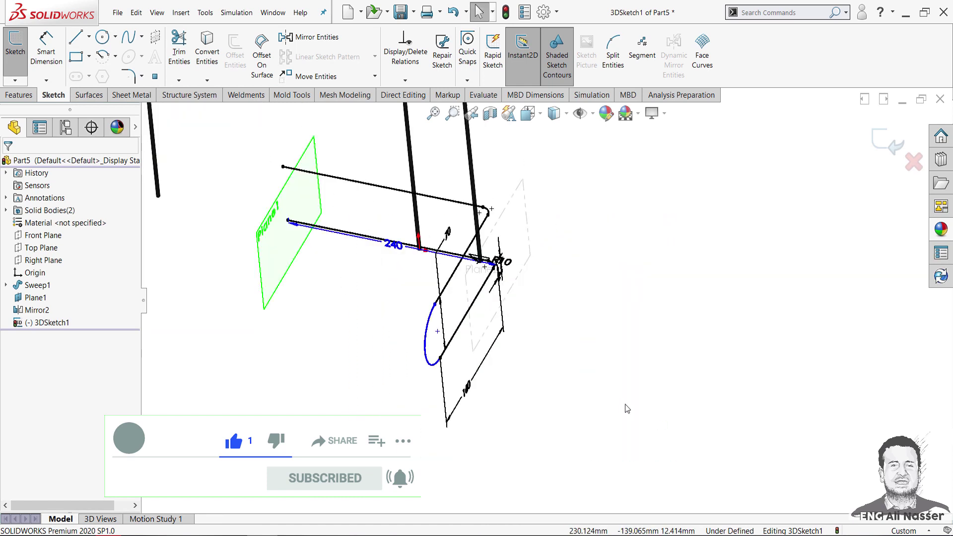
pyautogui.moveTo(599, 428); pyautogui.dragTo(599, 392, button='right')
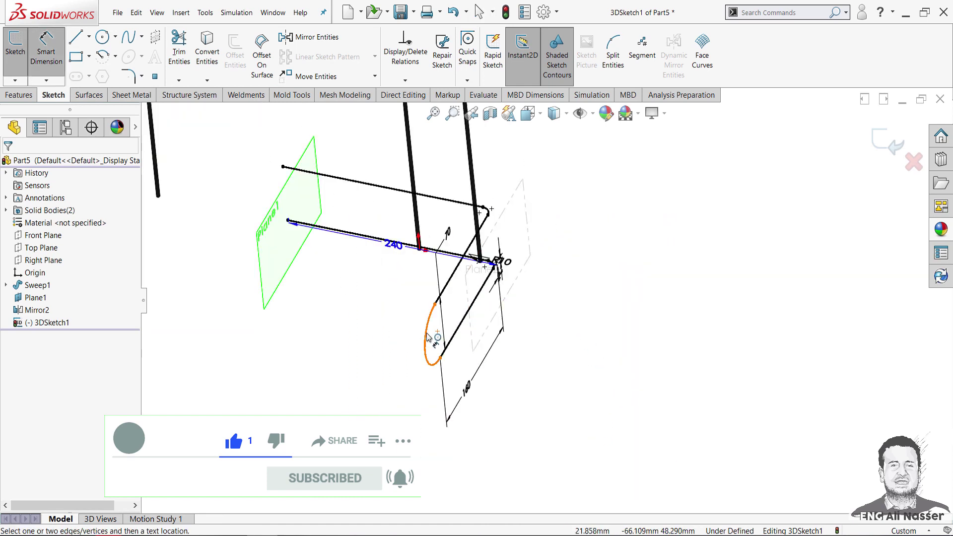
pyautogui.click(425, 333)
pyautogui.click(392, 337)
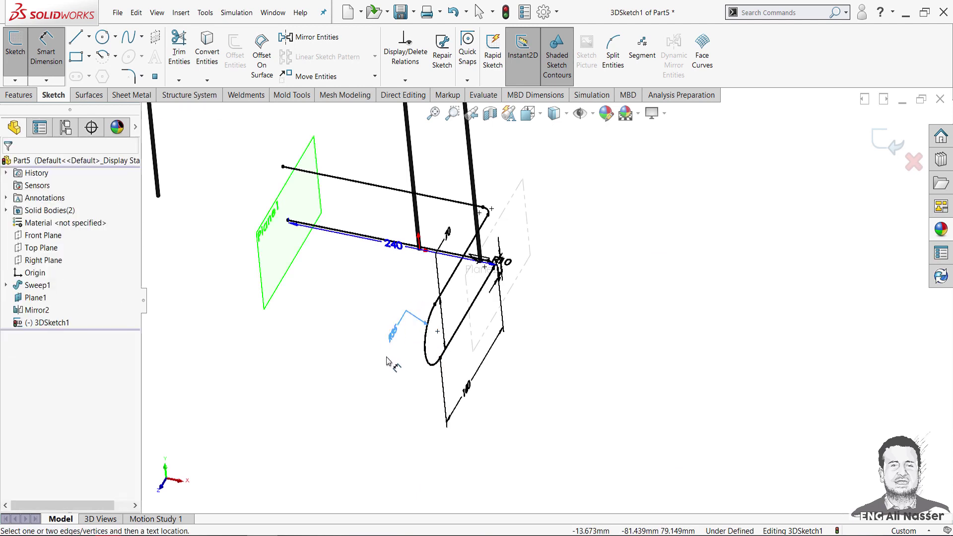
pyautogui.press('Escape')
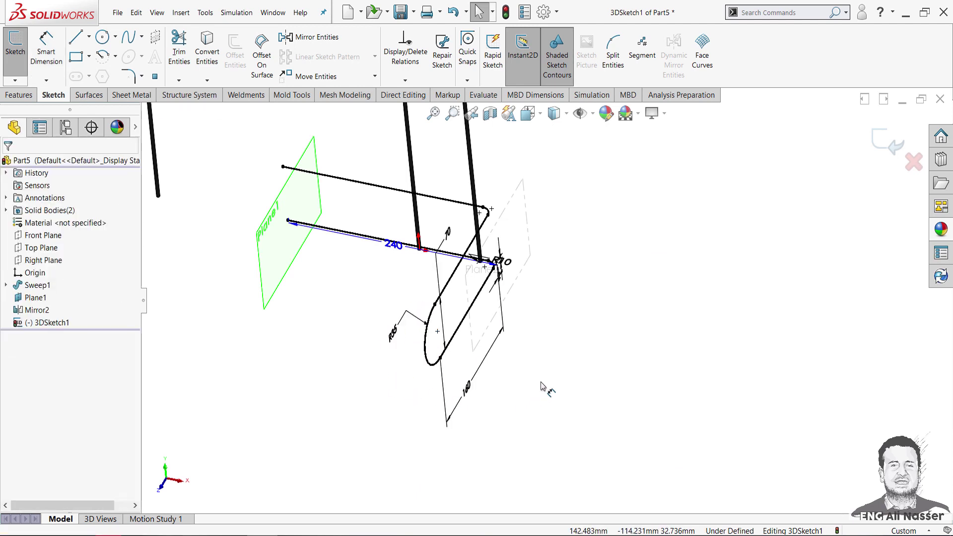
# Step: Box-select the rail sketch, mirror it, then undo the mirror
pyautogui.moveTo(617, 392); pyautogui.dragTo(245, 128)
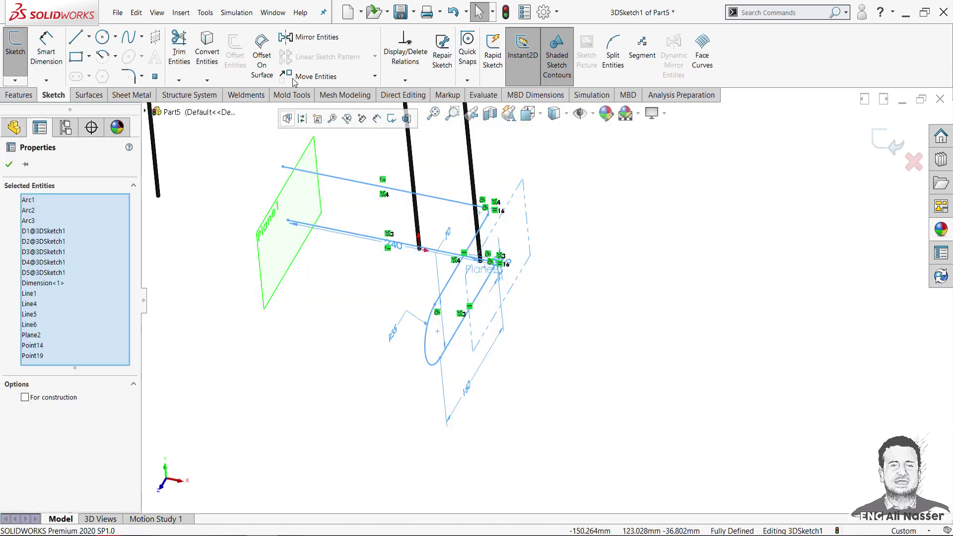
pyautogui.click(295, 42)
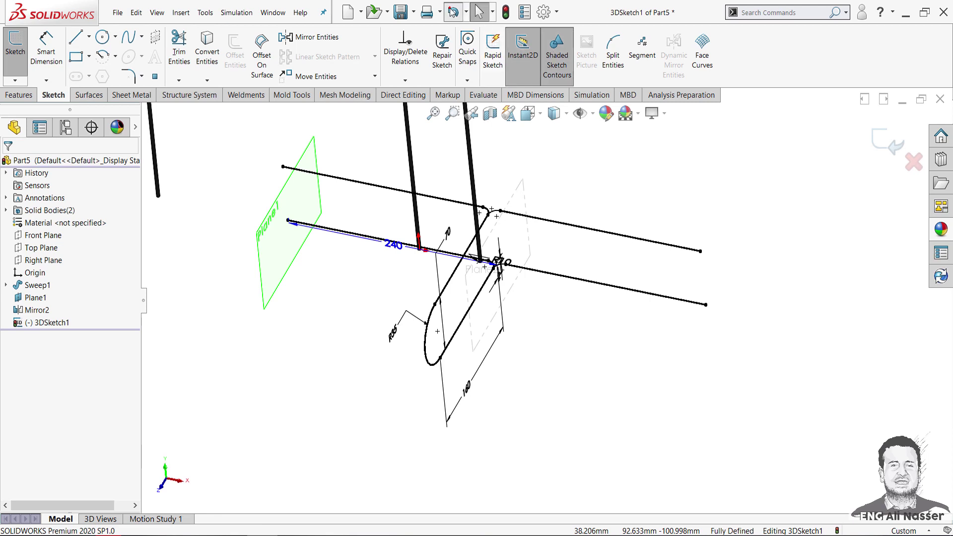
pyautogui.click(453, 12)
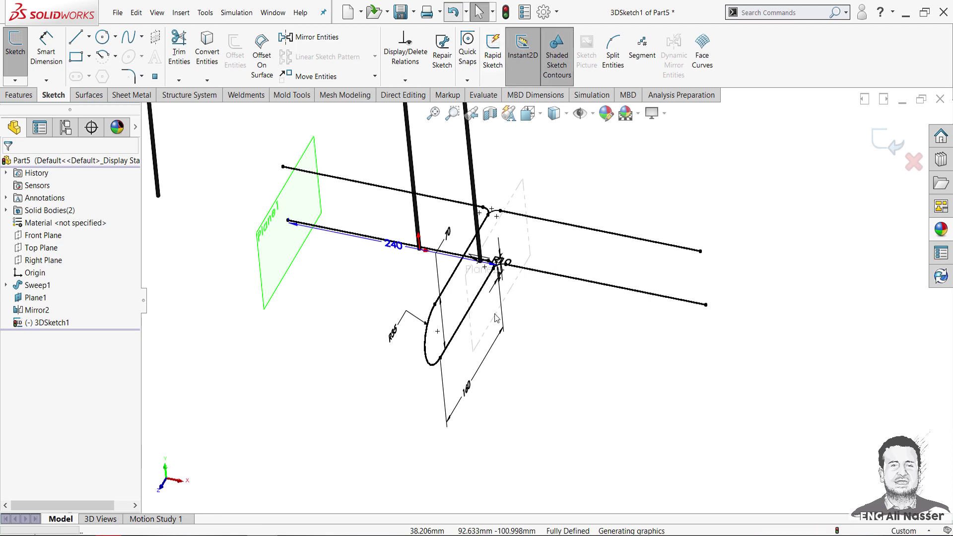
# Step: Box-select the loop and rail entities and set Plane1 as the mirror plane
pyautogui.click(309, 43)
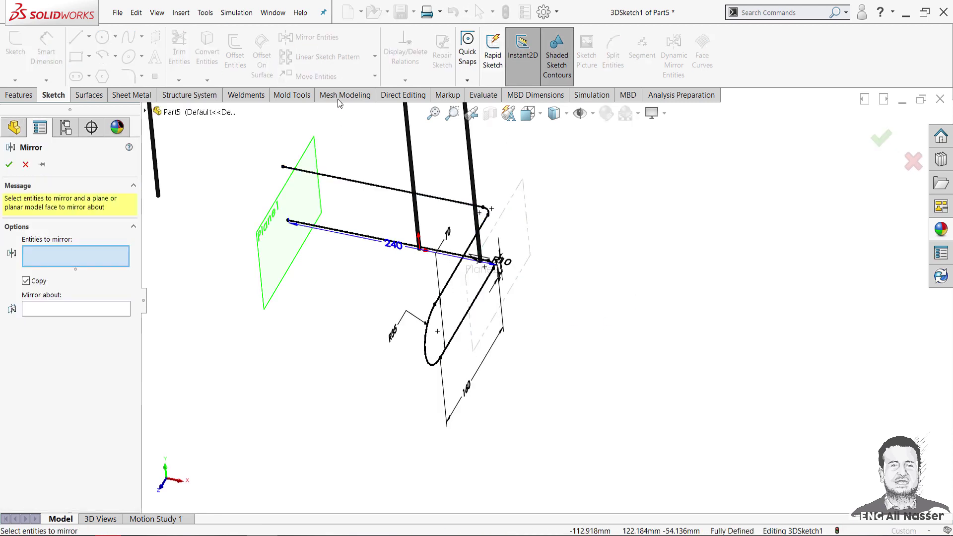
pyautogui.rightClick(470, 315)
pyautogui.click(646, 447)
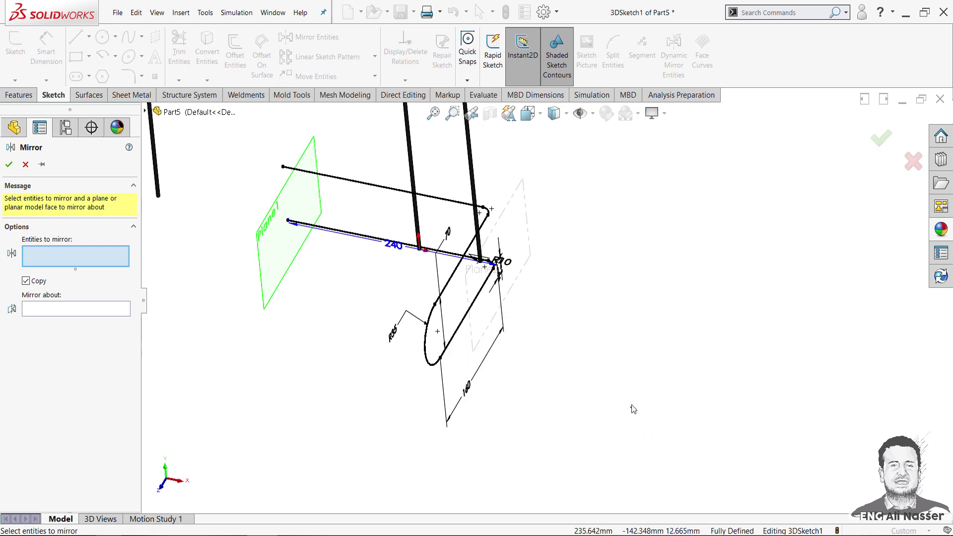
pyautogui.moveTo(633, 409); pyautogui.dragTo(263, 124)
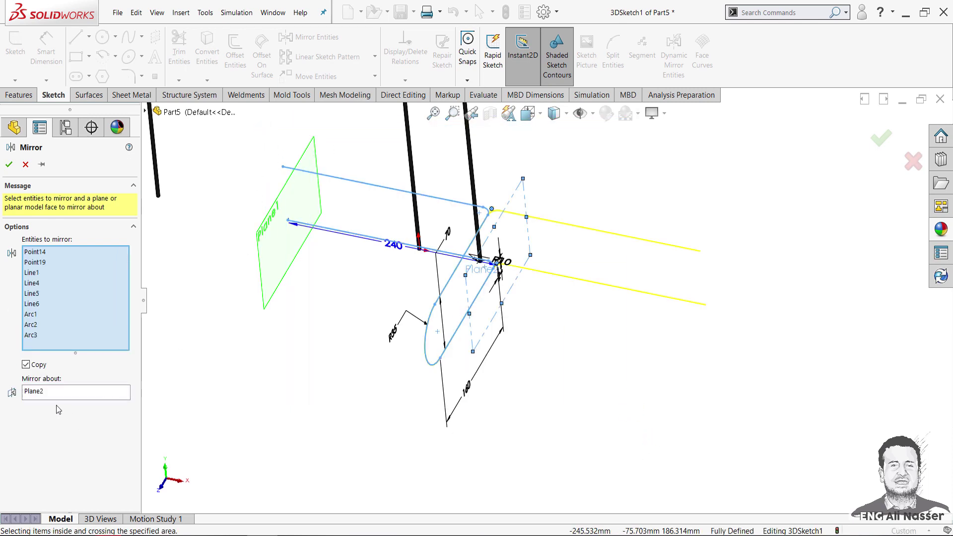
pyautogui.rightClick(45, 393)
pyautogui.click(76, 403)
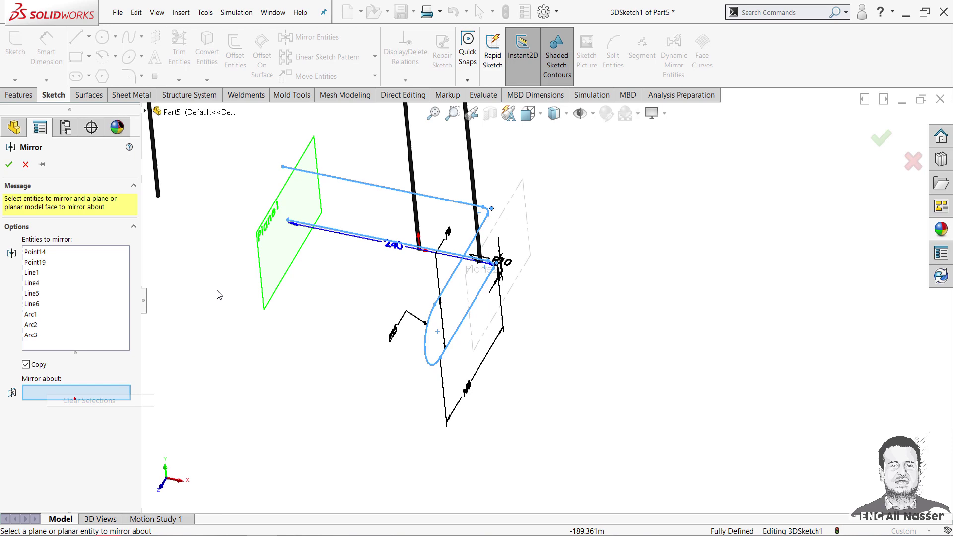
pyautogui.click(269, 208)
# Step: Confirm the mirror across Plane1 and orbit to inspect the matching far end
pyautogui.scroll(3, 342, 293)
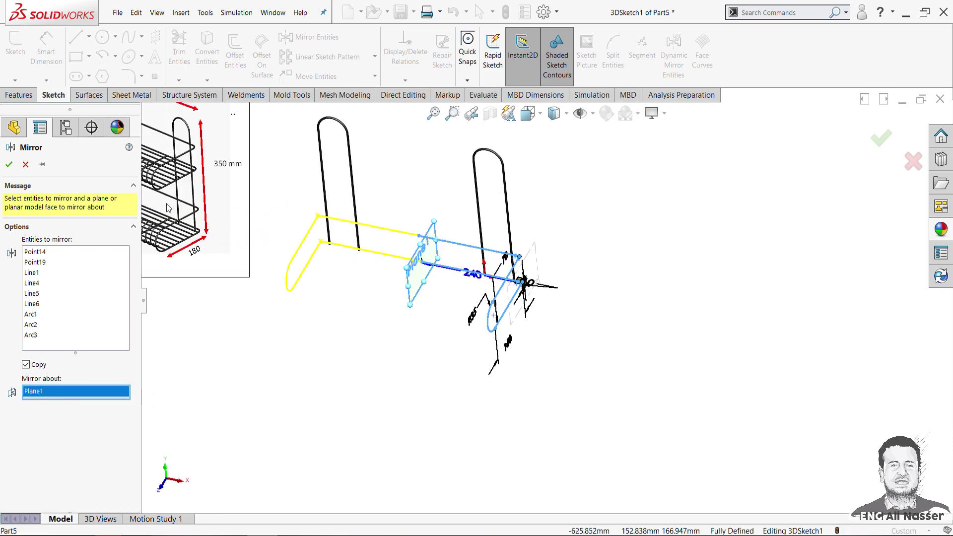
pyautogui.click(9, 166)
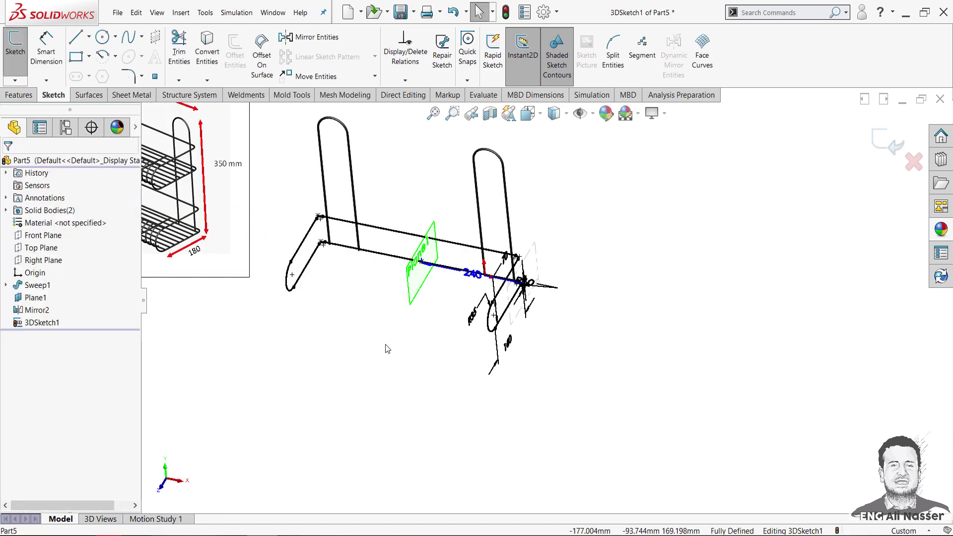
pyautogui.moveTo(396, 326)
pyautogui.mouseDown(button='middle')
pyautogui.moveTo(370, 244)
pyautogui.moveTo(451, 296)
pyautogui.mouseUp(button='middle')
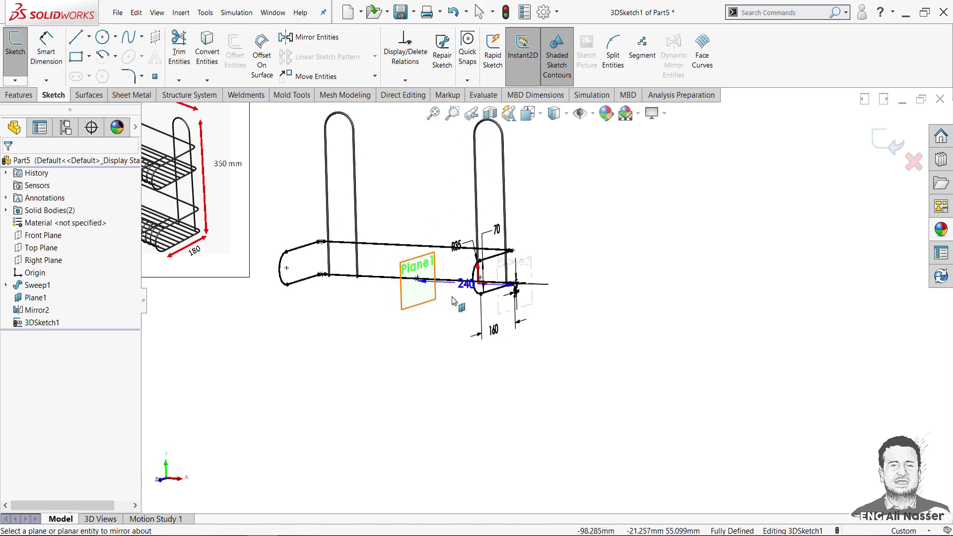
pyautogui.scroll(-2, 392, 325)
pyautogui.keyDown('ctrl'); pyautogui.moveTo(387, 314); pyautogui.dragTo(519, 359, button='middle'); pyautogui.keyUp('ctrl')
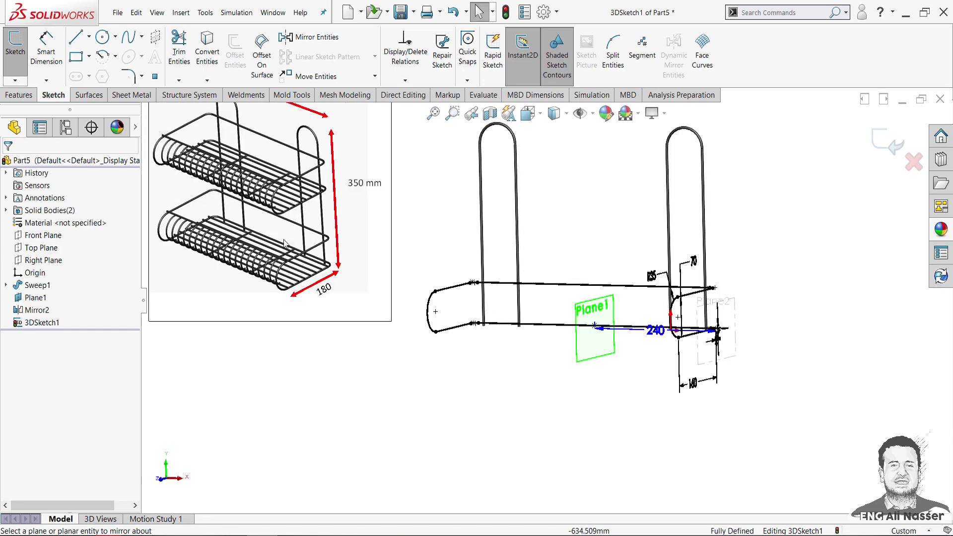
pyautogui.moveTo(588, 370); pyautogui.dragTo(666, 348, button='middle')
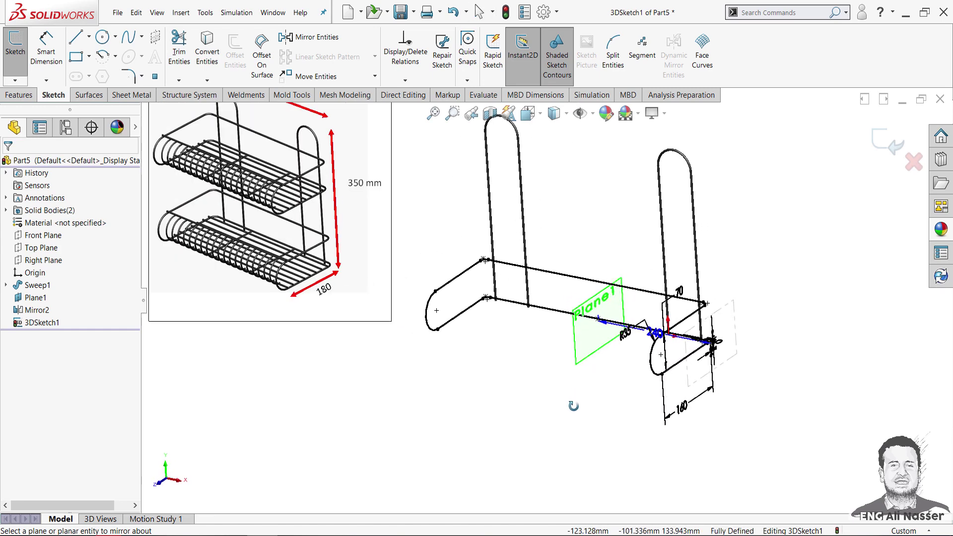
pyautogui.scroll(-3, 695, 350)
pyautogui.press('Escape')
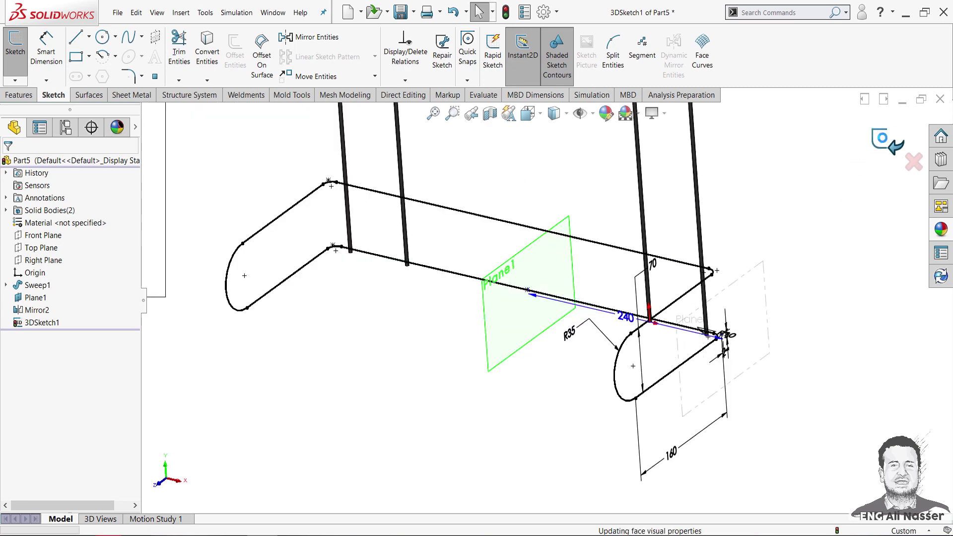
# Step: Exit the 3D sketch and hide Plane1
pyautogui.click(881, 139)
pyautogui.scroll(2, 786, 276)
pyautogui.scroll(2, 694, 311)
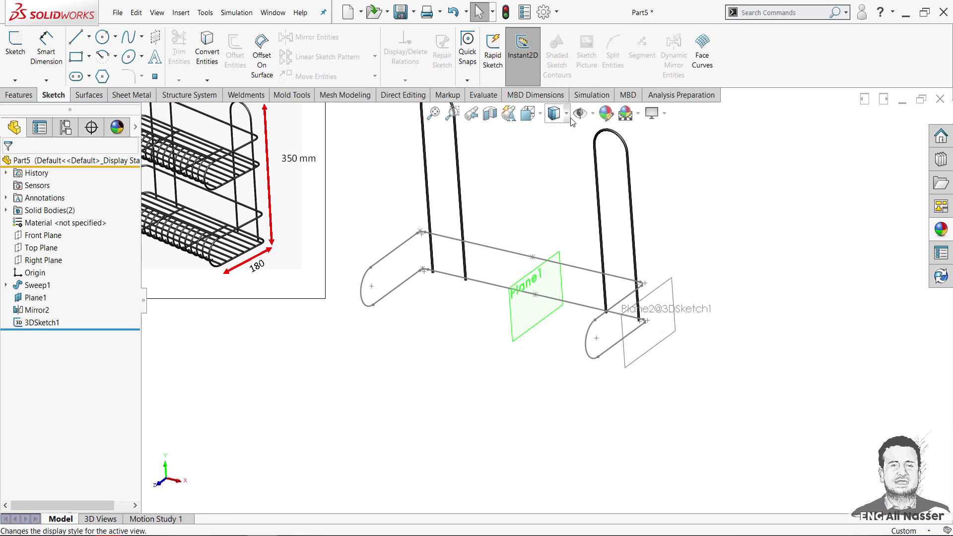
pyautogui.rightClick(555, 277)
pyautogui.click(596, 262)
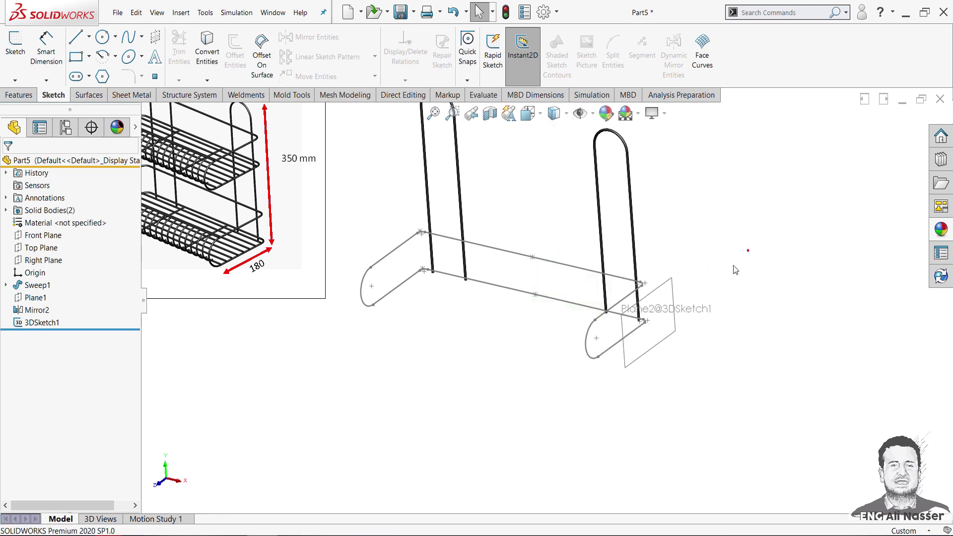
# Step: Hide and re-show 3DSketch1, then start Swept Boss/Base
pyautogui.rightClick(672, 286)
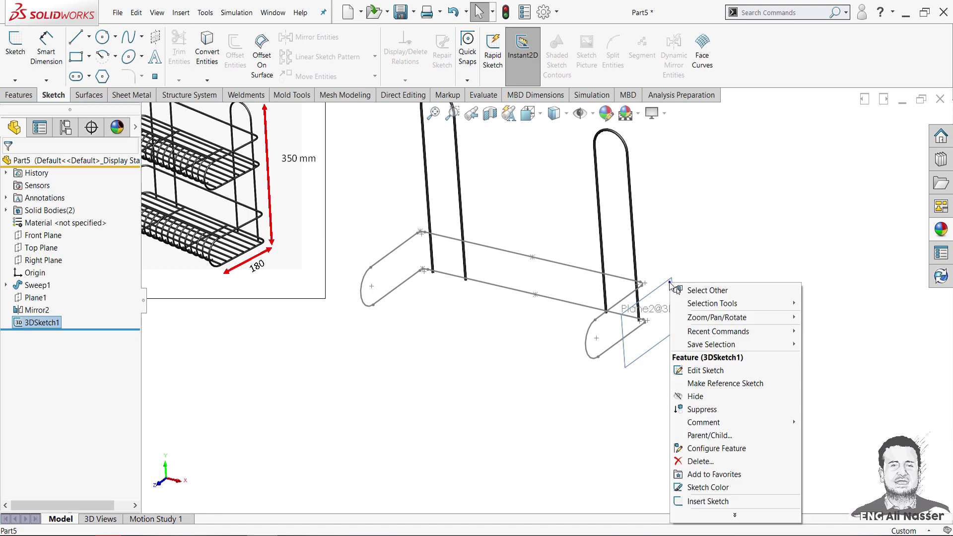
pyautogui.rightClick(20, 323)
pyautogui.click(27, 305)
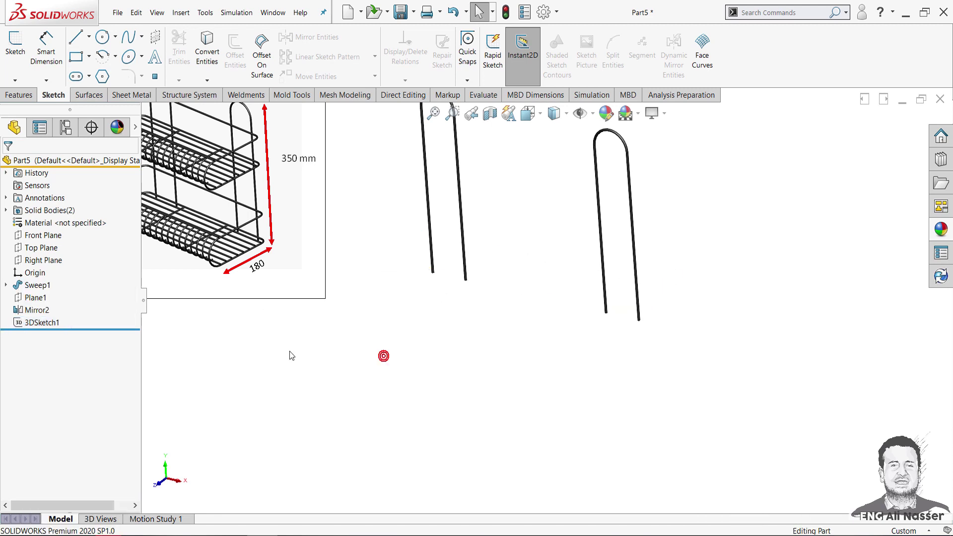
pyautogui.rightClick(50, 320)
pyautogui.click(52, 305)
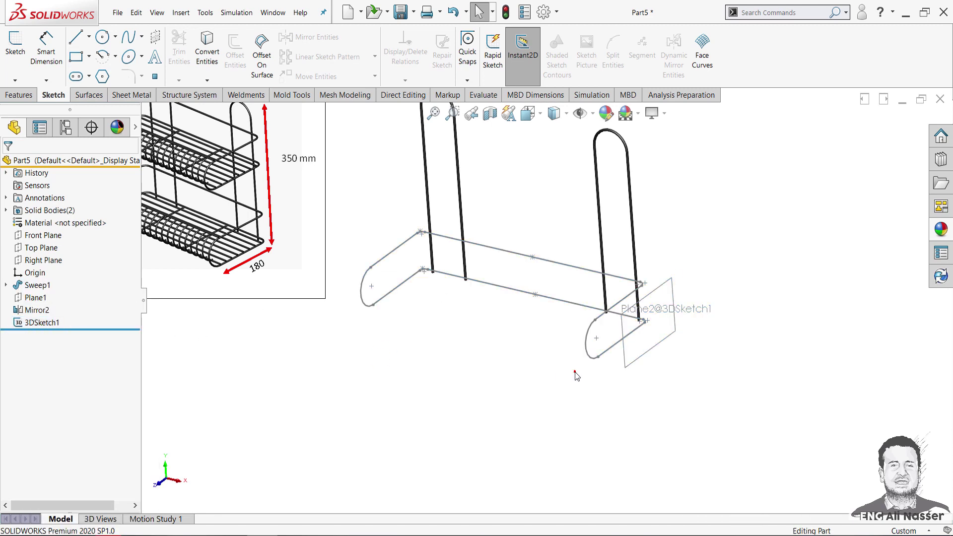
pyautogui.click(28, 98)
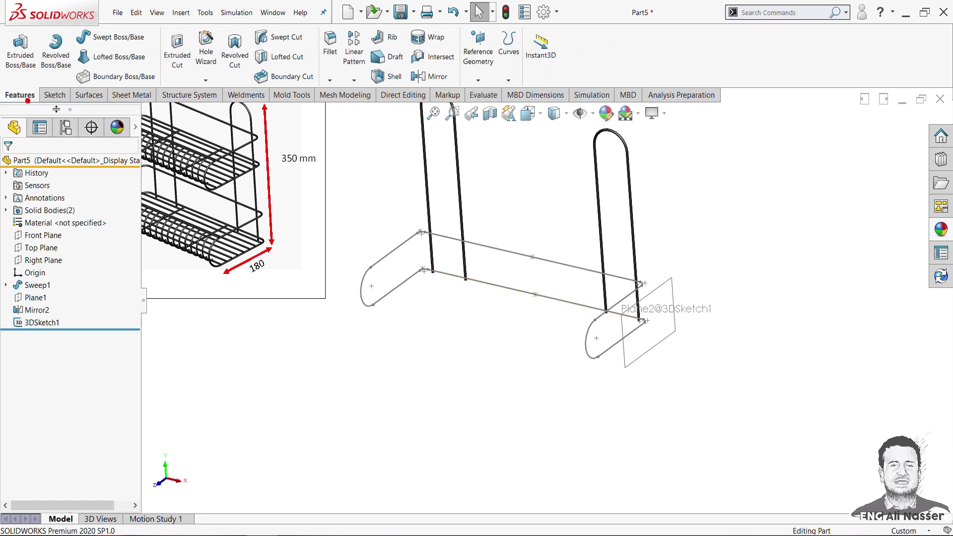
pyautogui.click(112, 37)
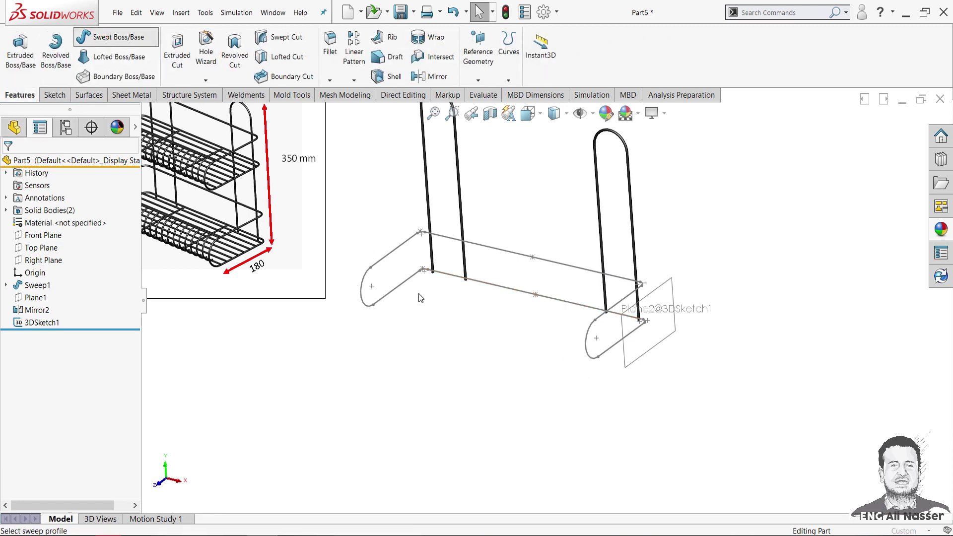
# Step: Set a 4 mm circular sweep profile along 3DSketch1 and inspect the preview
pyautogui.click(43, 212)
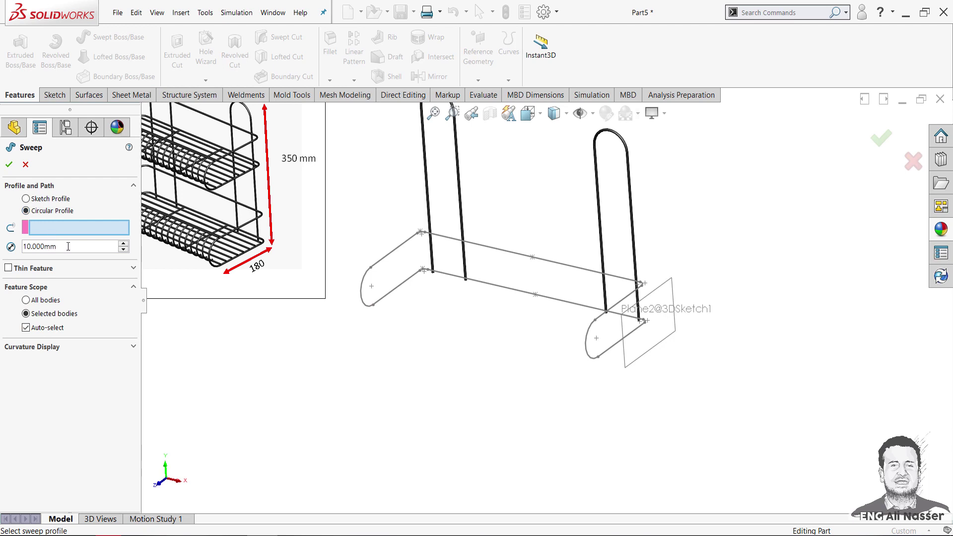
pyautogui.write('4')
pyautogui.scroll(-1, 564, 332)
pyautogui.click(623, 306)
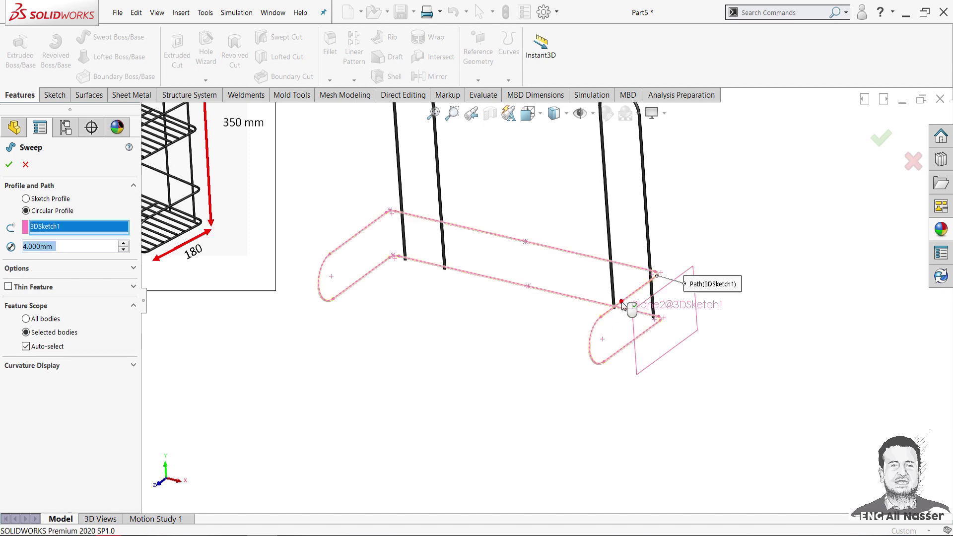
pyautogui.moveTo(583, 318)
pyautogui.mouseDown(button='middle')
pyautogui.moveTo(641, 303)
pyautogui.moveTo(736, 318)
pyautogui.moveTo(698, 270)
pyautogui.moveTo(665, 284)
pyautogui.moveTo(672, 279)
pyautogui.mouseUp(button='middle')
pyautogui.scroll(-3, 671, 138)
pyautogui.scroll(-3, 671, 138)
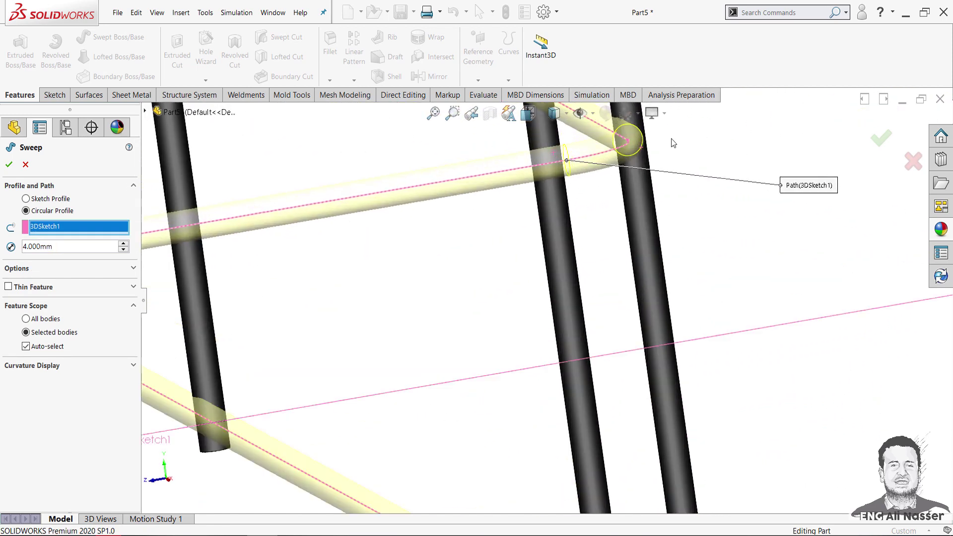
pyautogui.scroll(-2, 641, 151)
pyautogui.moveTo(641, 151)
pyautogui.mouseDown(button='middle')
pyautogui.moveTo(629, 145)
pyautogui.moveTo(634, 171)
pyautogui.mouseUp(button='middle')
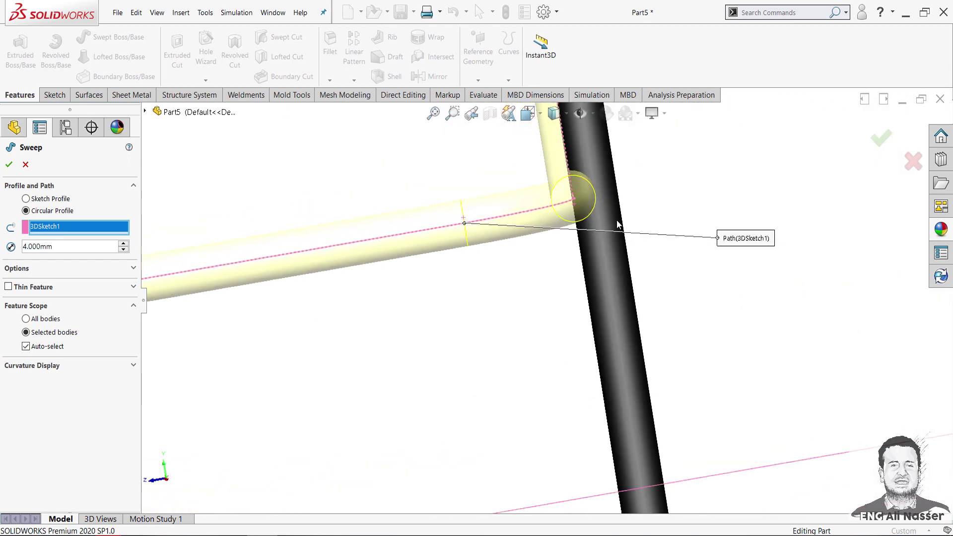
pyautogui.moveTo(477, 228); pyautogui.dragTo(487, 274, button='middle')
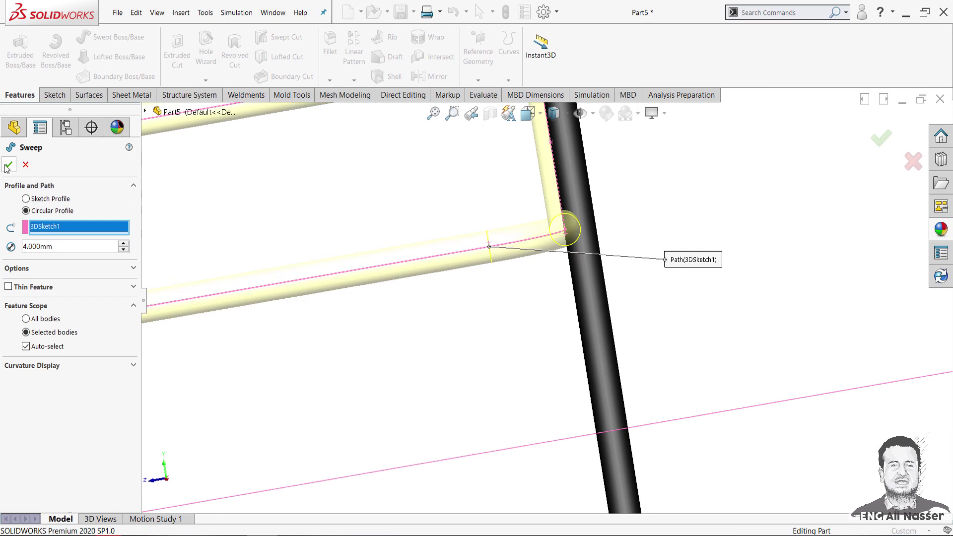
# Step: Uncheck Merge result and finish the sweep as Sweep2
pyautogui.click(32, 271)
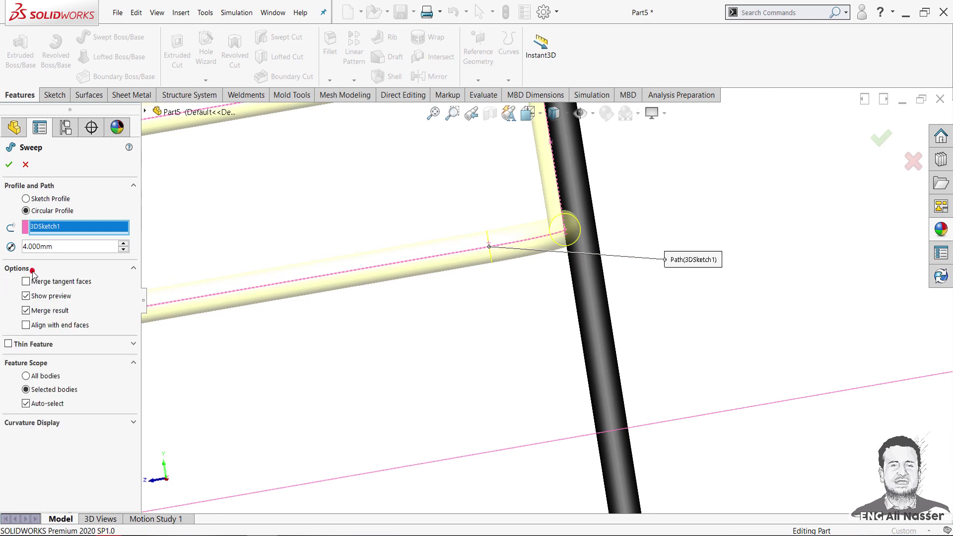
pyautogui.click(39, 310)
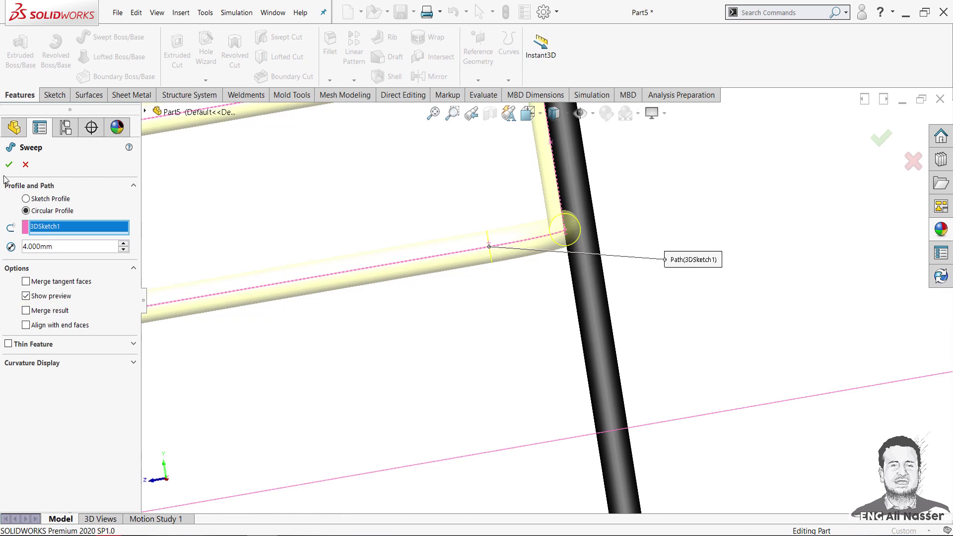
pyautogui.press('Return')
pyautogui.scroll(5, 529, 320)
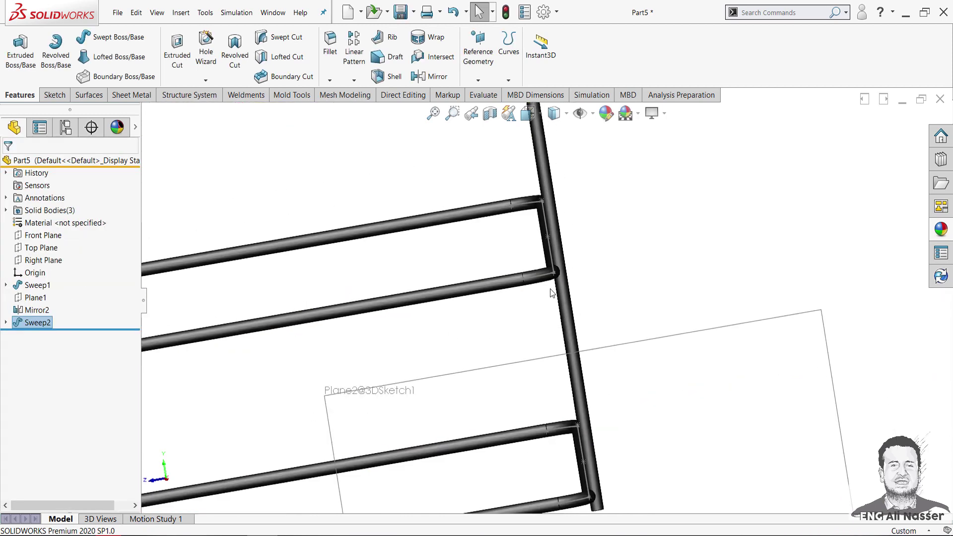
# Step: Select the Sweep2 rail body at the bent joint and open Direct Editing
pyautogui.moveTo(551, 293)
pyautogui.mouseDown(button='middle')
pyautogui.moveTo(511, 298)
pyautogui.moveTo(536, 272)
pyautogui.mouseUp(button='middle')
pyautogui.scroll(-3, 513, 308)
pyautogui.scroll(-3, 526, 260)
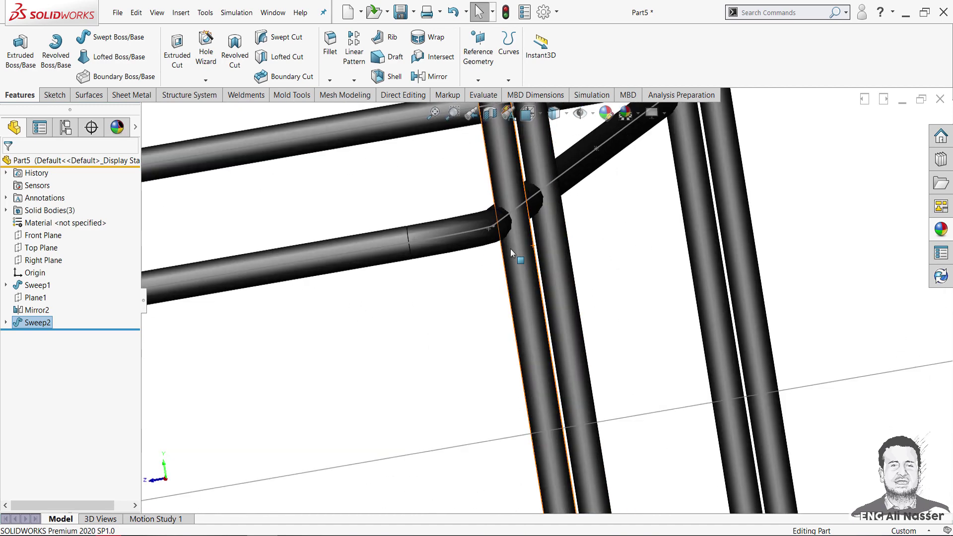
pyautogui.click(427, 234)
pyautogui.moveTo(479, 254); pyautogui.dragTo(478, 253, button='middle')
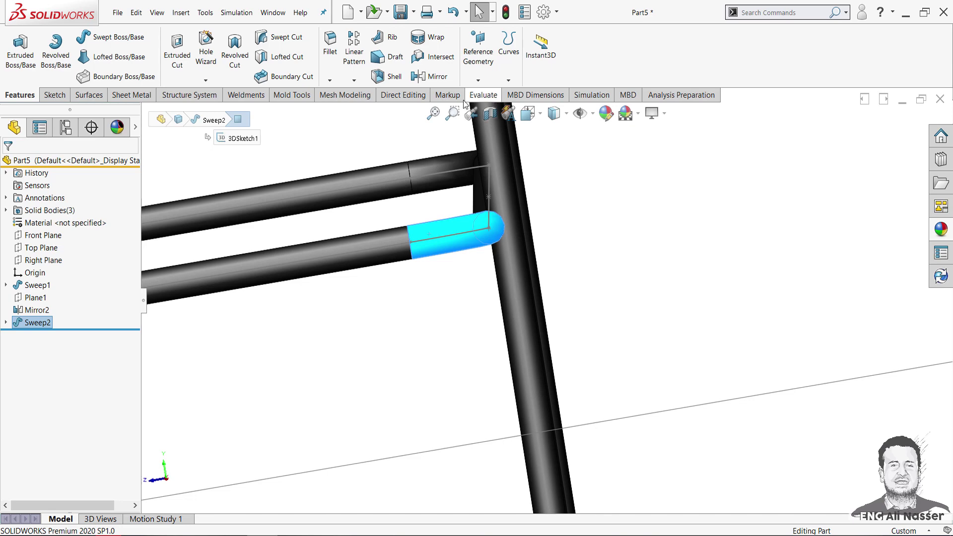
pyautogui.click(403, 95)
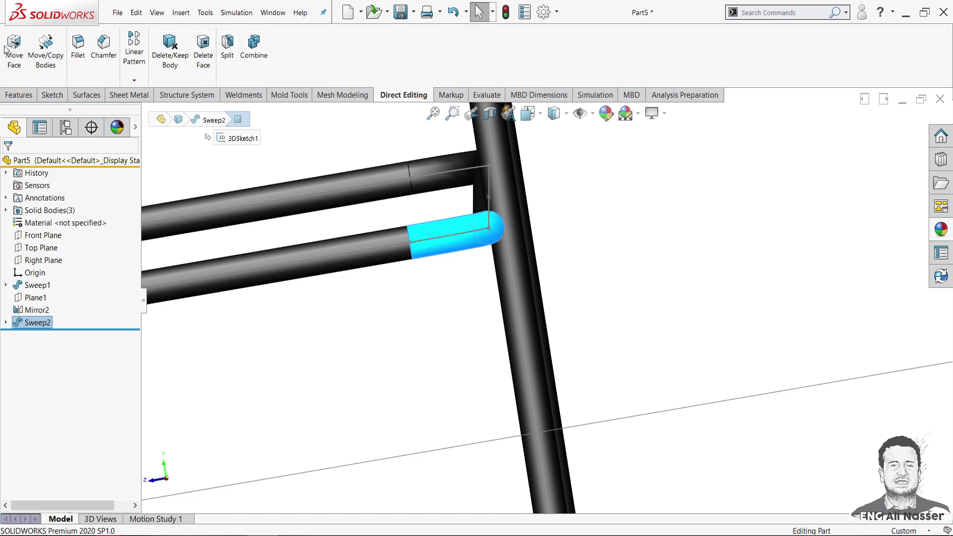
# Step: Apply a 2 mm ΔZ offset to the Sweep2 body with Move/Copy Bodies
pyautogui.click(45, 50)
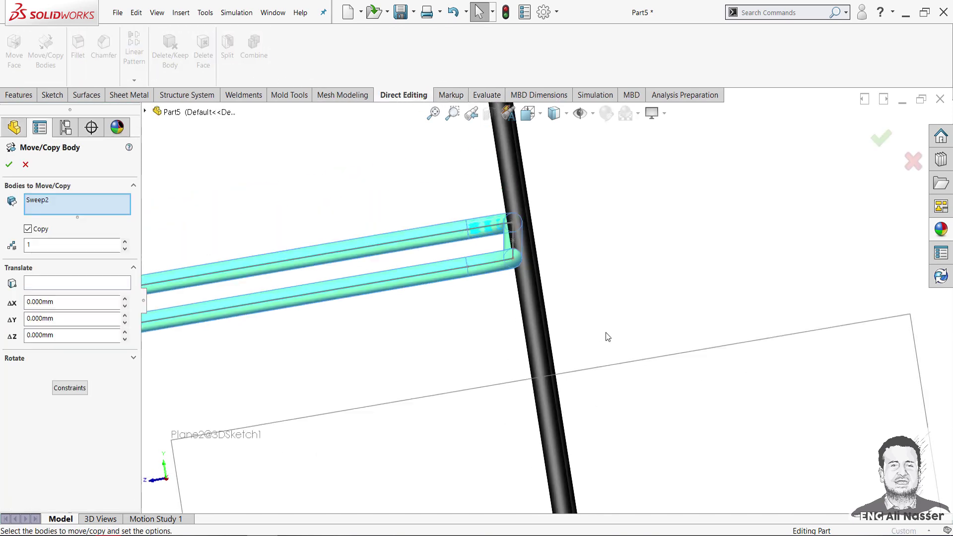
pyautogui.scroll(3, 609, 332)
pyautogui.scroll(2, 609, 332)
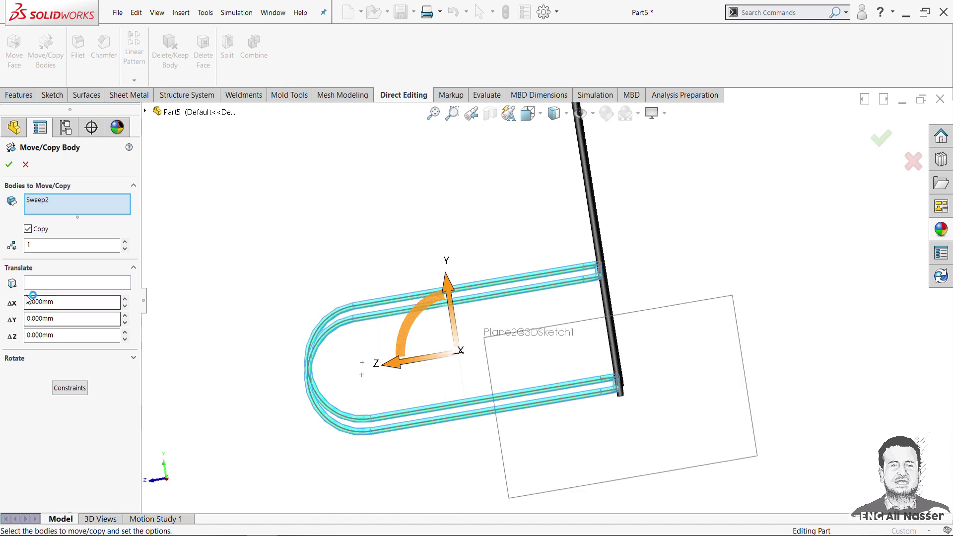
pyautogui.click(71, 337)
pyautogui.write('2.000')
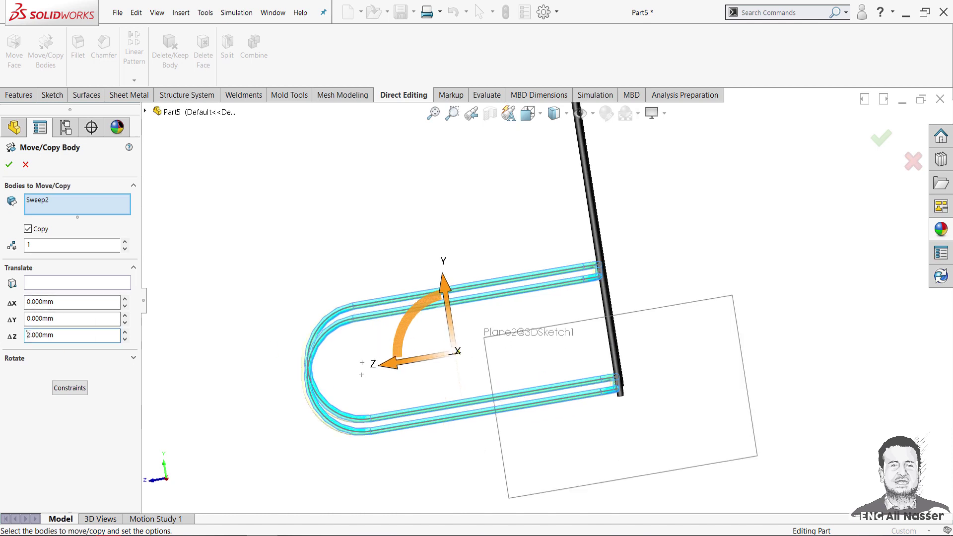
pyautogui.press('Return')
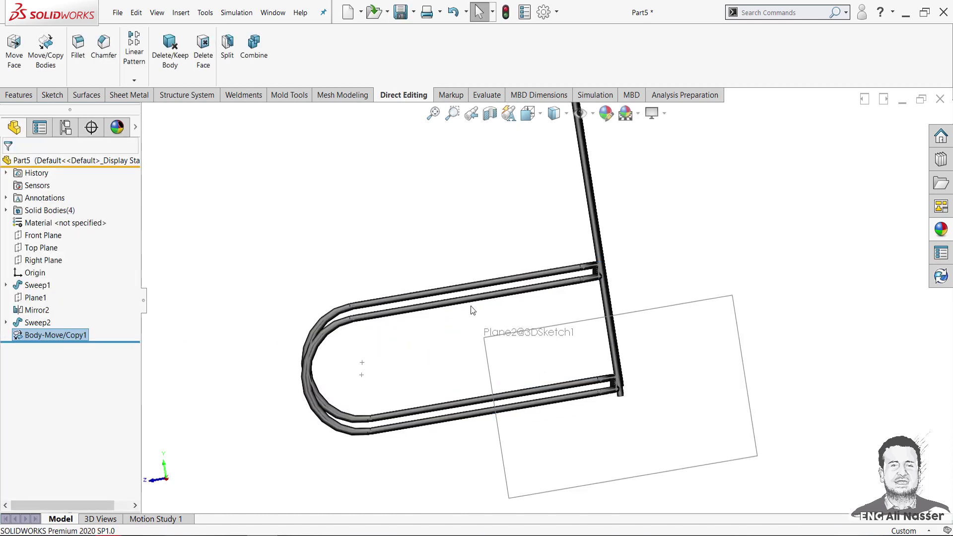
pyautogui.scroll(-2, 616, 270)
pyautogui.scroll(-2, 615, 273)
pyautogui.scroll(-2, 617, 282)
pyautogui.scroll(-2, 617, 293)
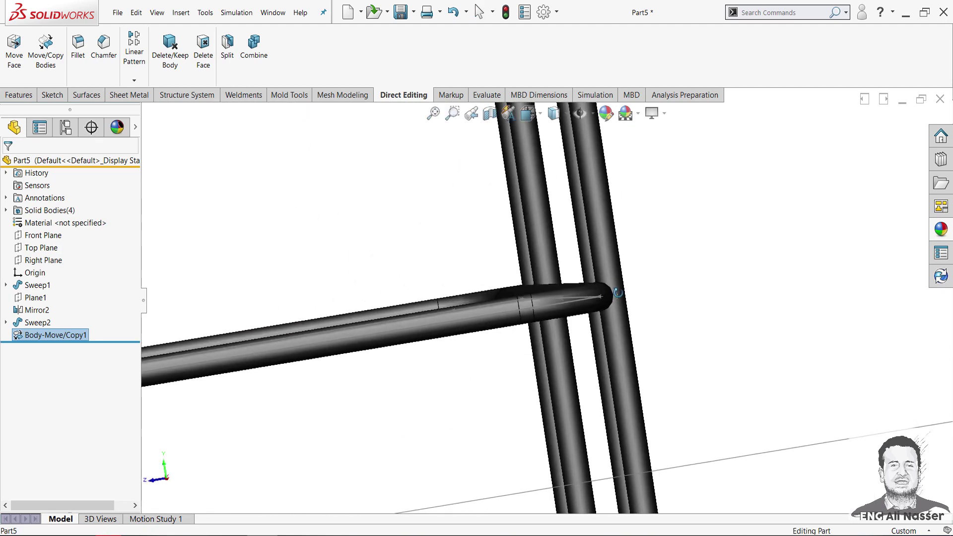
pyautogui.moveTo(618, 292)
pyautogui.mouseDown(button='middle')
pyautogui.moveTo(622, 361)
pyautogui.moveTo(605, 313)
pyautogui.moveTo(556, 325)
pyautogui.moveTo(626, 358)
pyautogui.moveTo(635, 342)
pyautogui.mouseUp(button='middle')
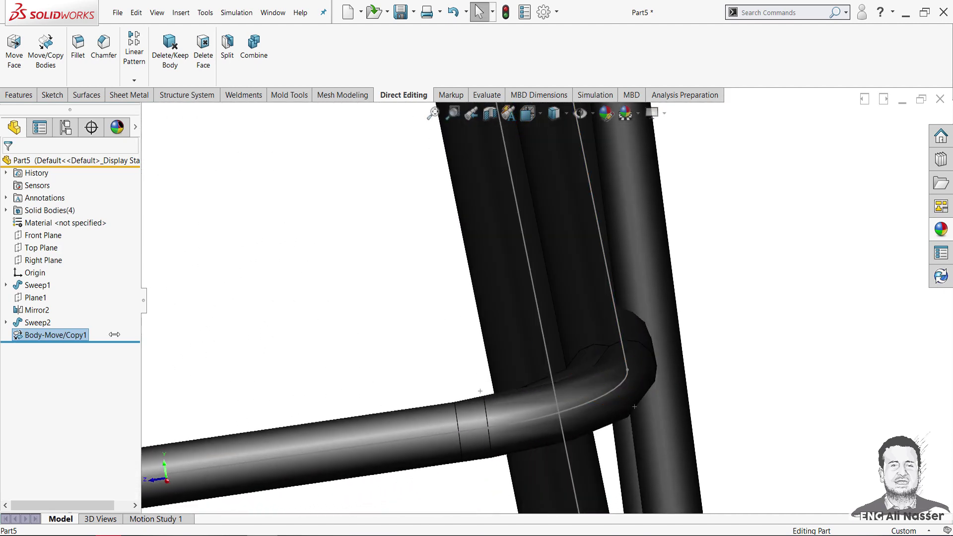
# Step: Edit Body-Move/Copy1 so it moves Sweep2 2 mm along Z instead of copying it
pyautogui.rightClick(64, 339)
pyautogui.click(72, 276)
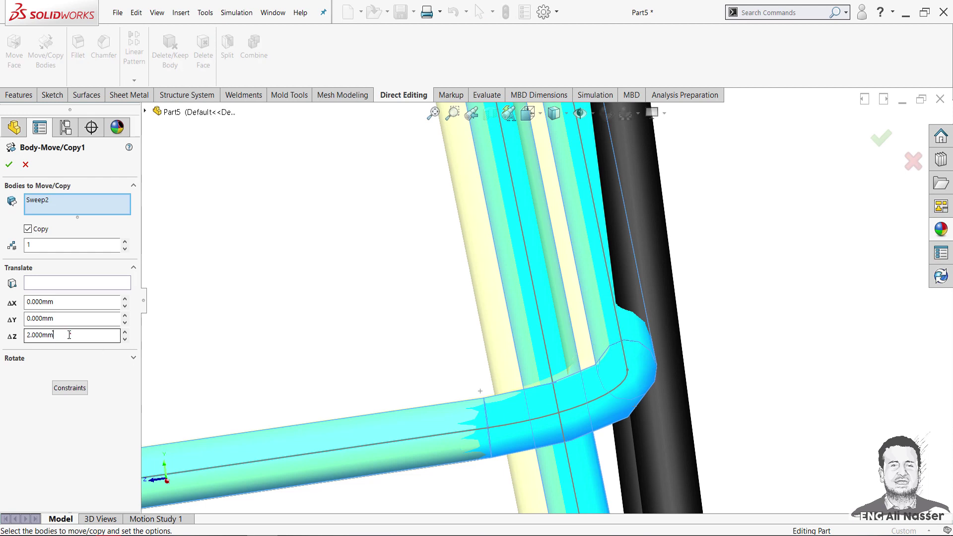
pyautogui.write('4')
pyautogui.press('Return')
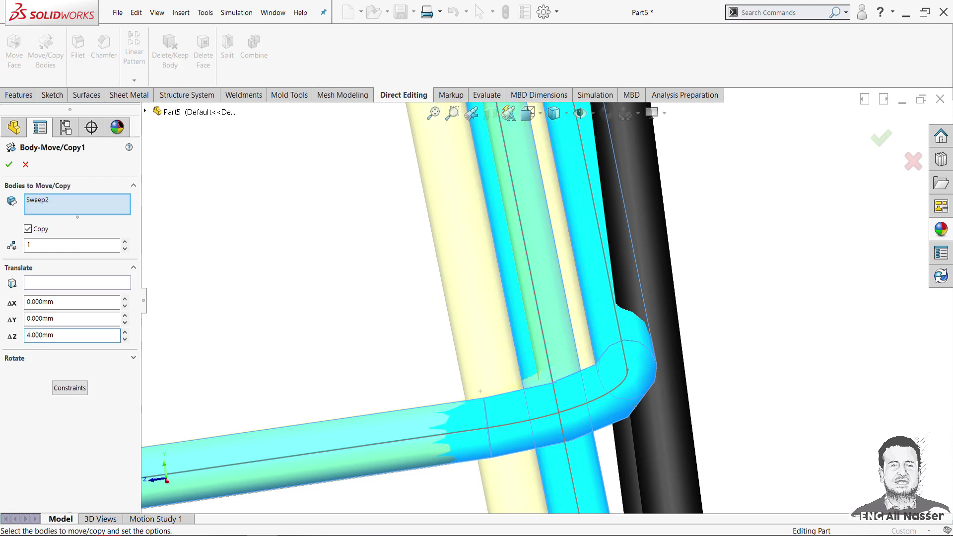
pyautogui.click(41, 231)
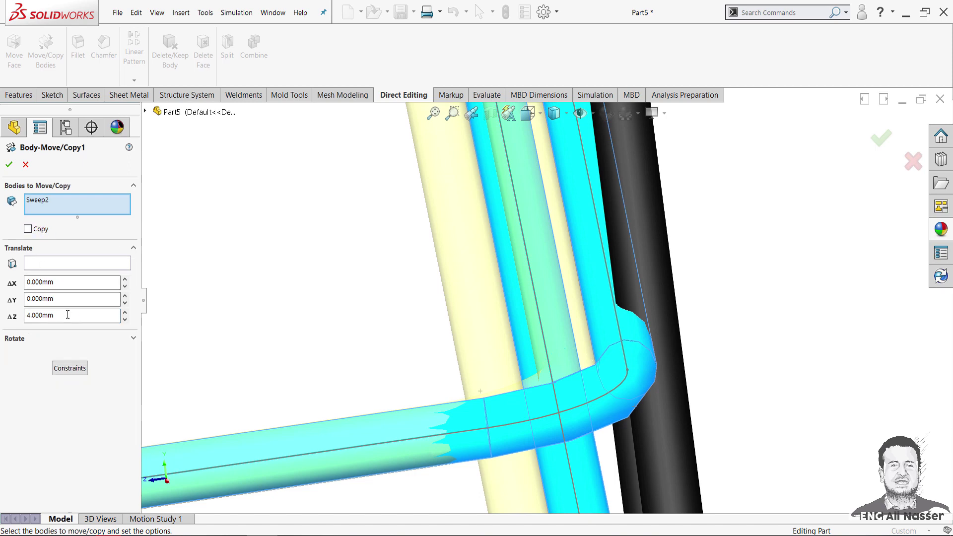
pyautogui.write('2')
pyautogui.press('Return')
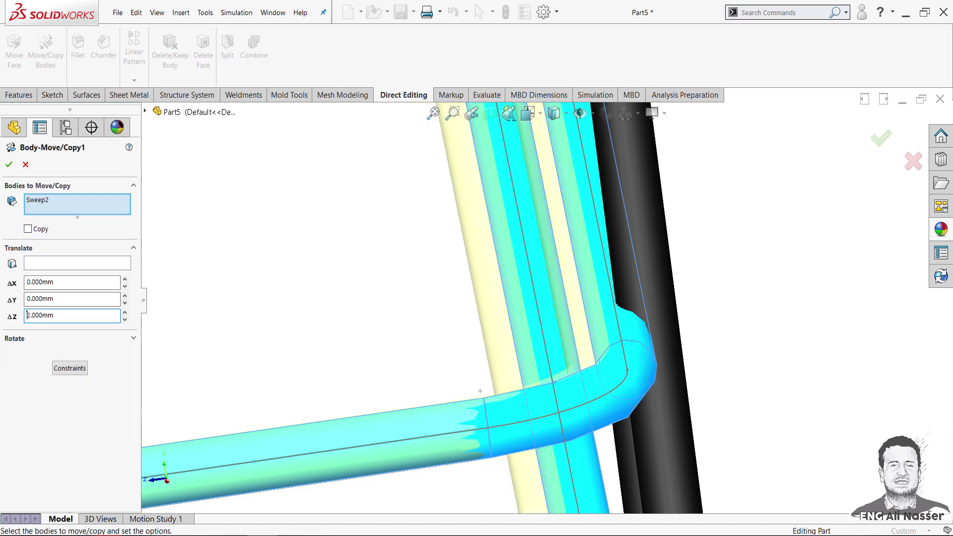
pyautogui.press('Return')
pyautogui.moveTo(403, 397)
pyautogui.mouseDown(button='middle')
pyautogui.moveTo(608, 320)
pyautogui.moveTo(594, 329)
pyautogui.mouseUp(button='middle')
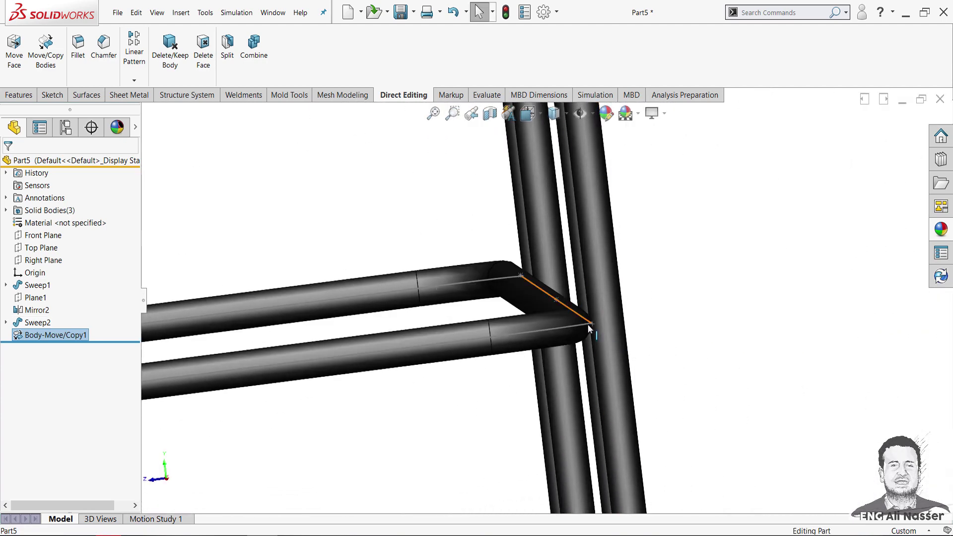
pyautogui.rightClick(588, 323)
# Step: Hide the 3D path sketch and zoom in on the solid wire tubes
pyautogui.click(614, 310)
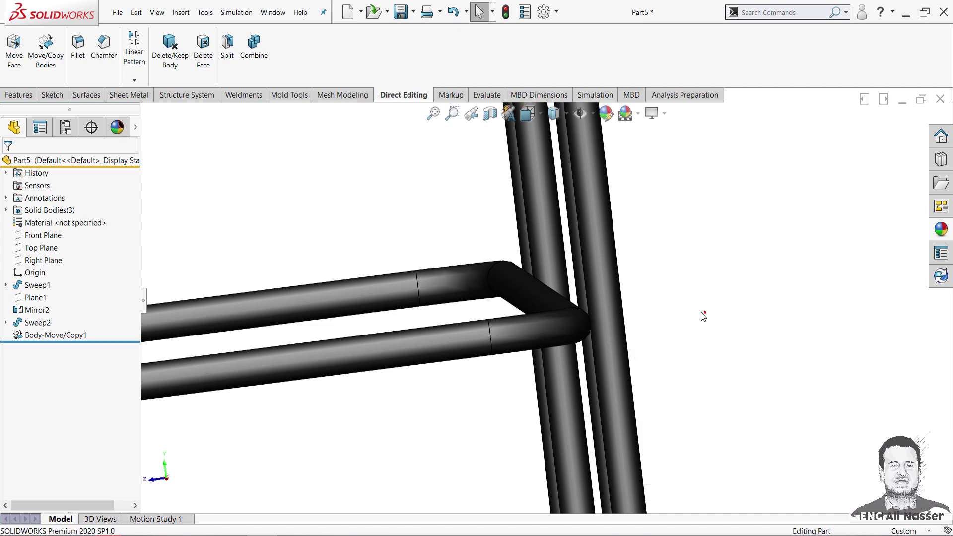
pyautogui.scroll(5, 702, 316)
pyautogui.scroll(2, 489, 351)
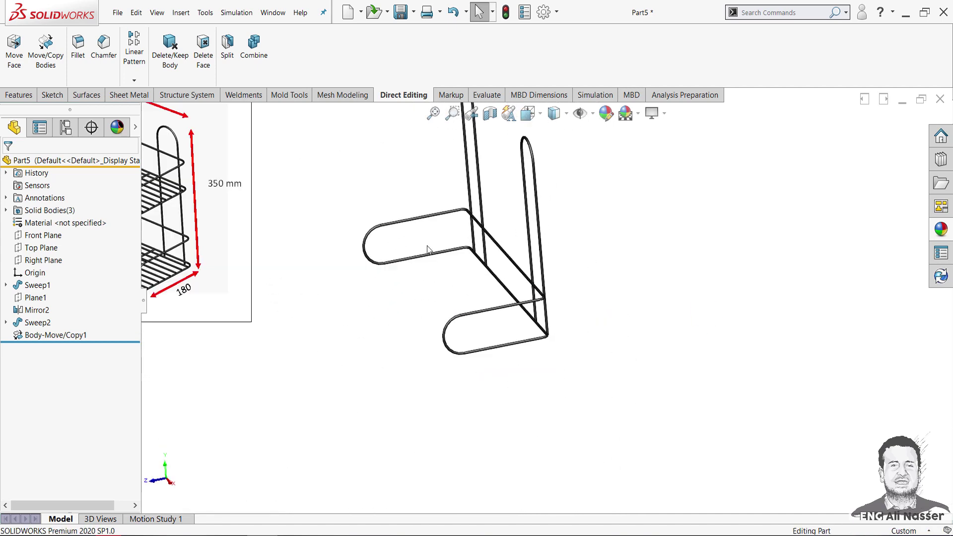
pyautogui.scroll(-3, 416, 342)
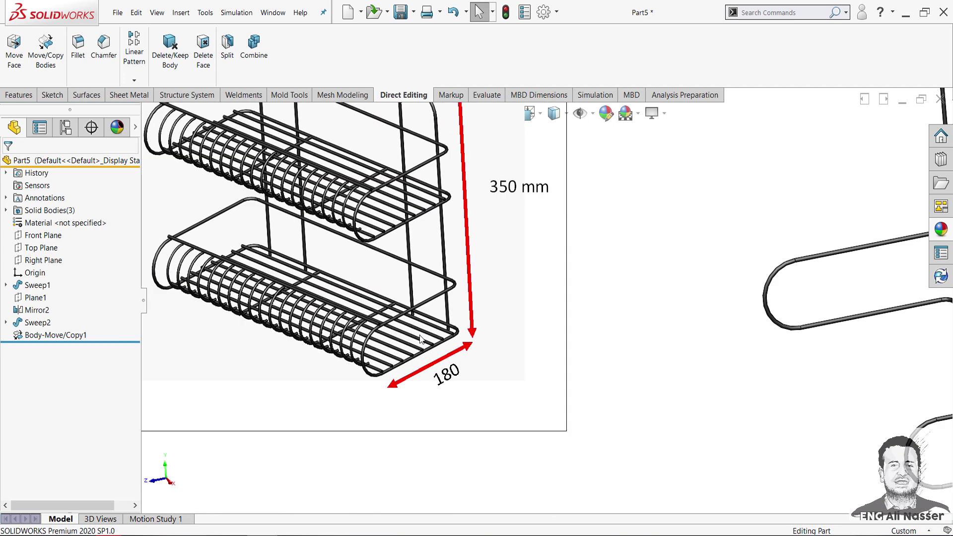
pyautogui.scroll(5, 794, 403)
pyautogui.scroll(-3, 742, 347)
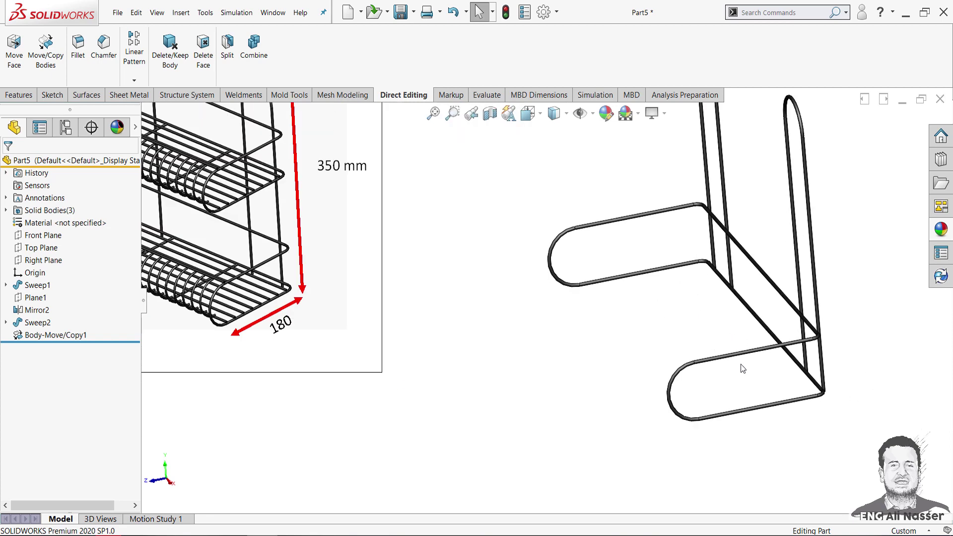
pyautogui.scroll(3, 598, 325)
pyautogui.scroll(-3, 595, 370)
# Step: Orbit the model upright to compare the wires with the reference image
pyautogui.moveTo(595, 370)
pyautogui.mouseDown(button='middle')
pyautogui.moveTo(595, 327)
pyautogui.moveTo(614, 337)
pyautogui.mouseUp(button='middle')
pyautogui.scroll(3, 543, 317)
pyautogui.scroll(-2, 360, 287)
pyautogui.scroll(-3, 345, 291)
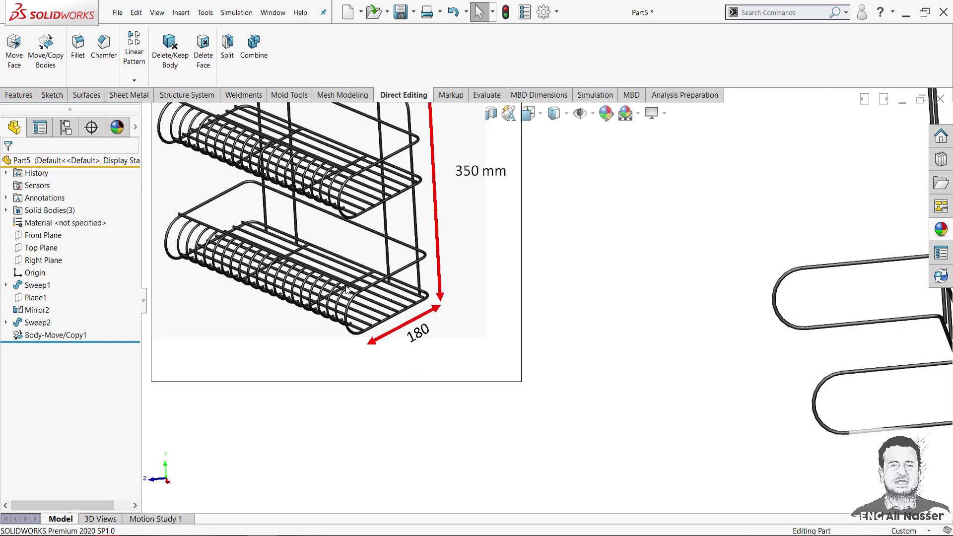
pyautogui.scroll(3, 800, 412)
pyautogui.scroll(-3, 780, 320)
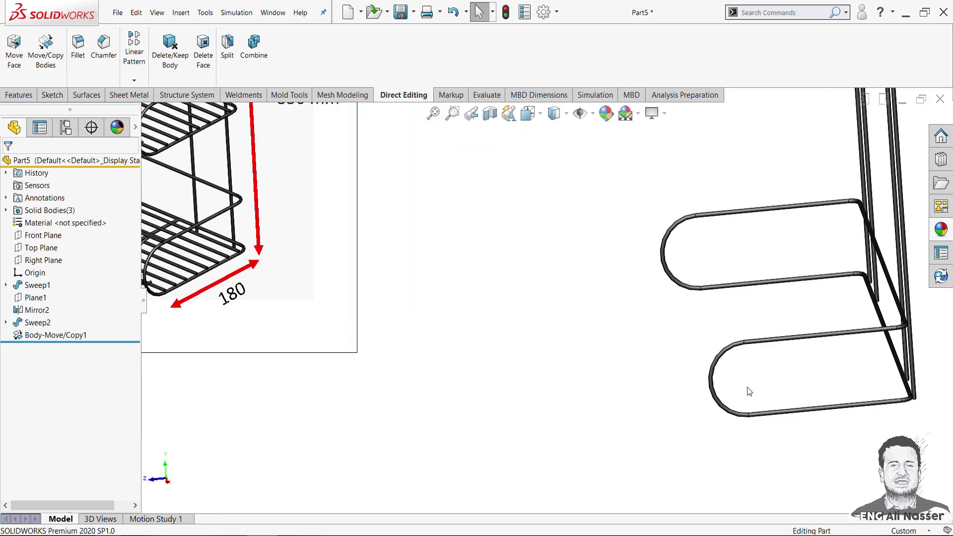
pyautogui.moveTo(746, 389); pyautogui.dragTo(757, 395, button='middle')
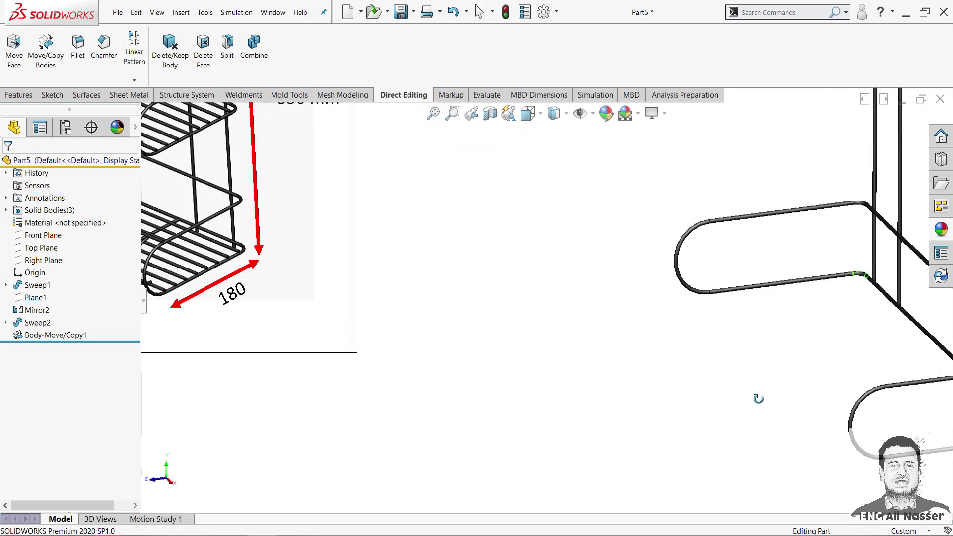
pyautogui.click(20, 95)
# Step: Start a reference plane using the Top Plane and the lower wire face as references
pyautogui.click(480, 81)
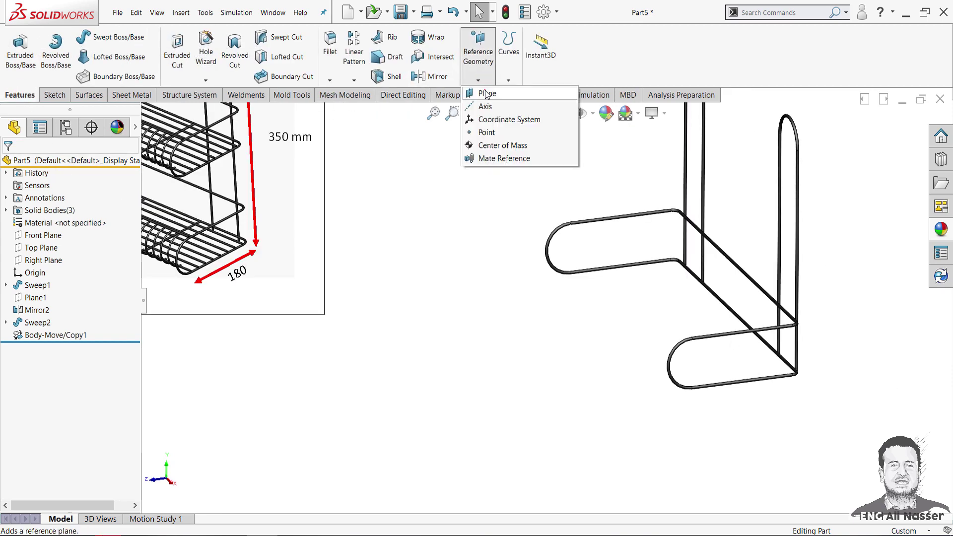
pyautogui.click(486, 93)
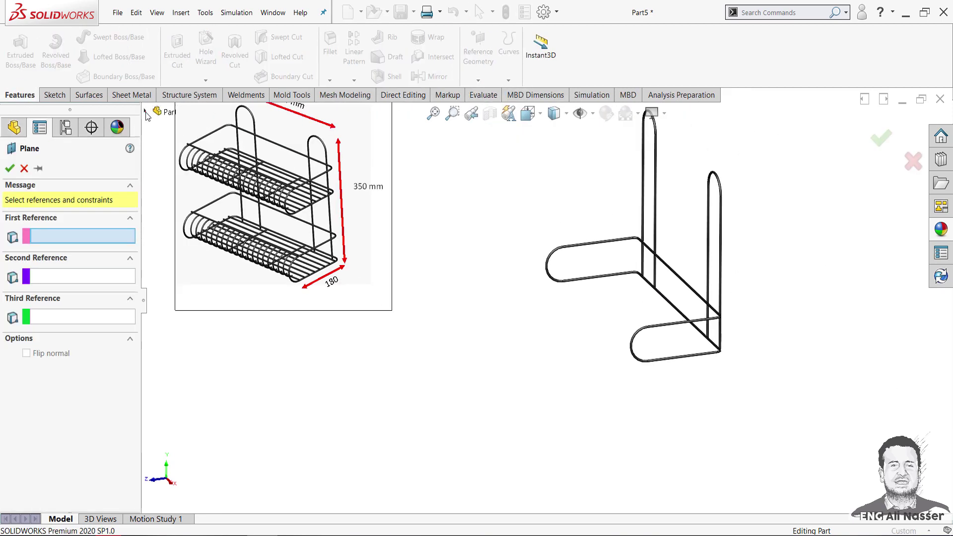
pyautogui.click(145, 112)
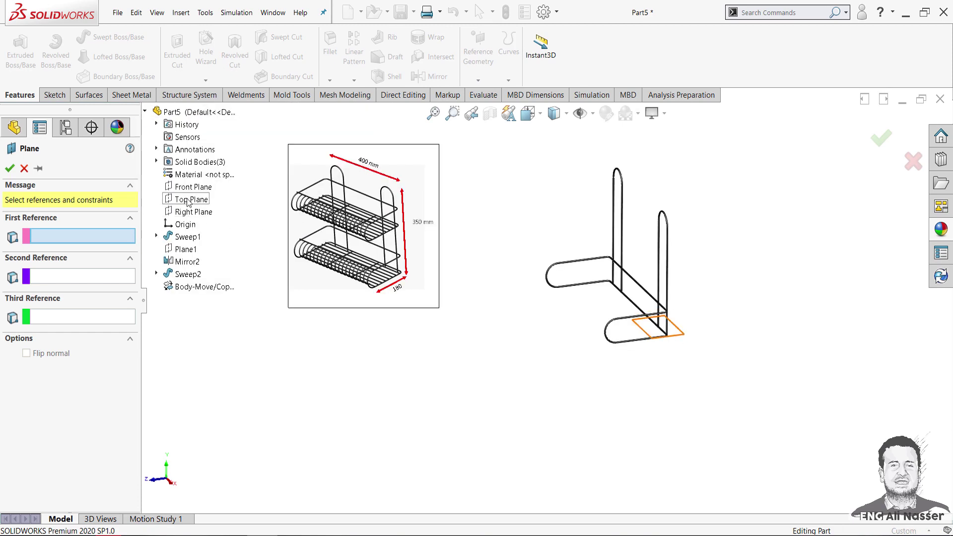
pyautogui.click(191, 199)
pyautogui.scroll(-2, 577, 307)
pyautogui.scroll(-3, 578, 307)
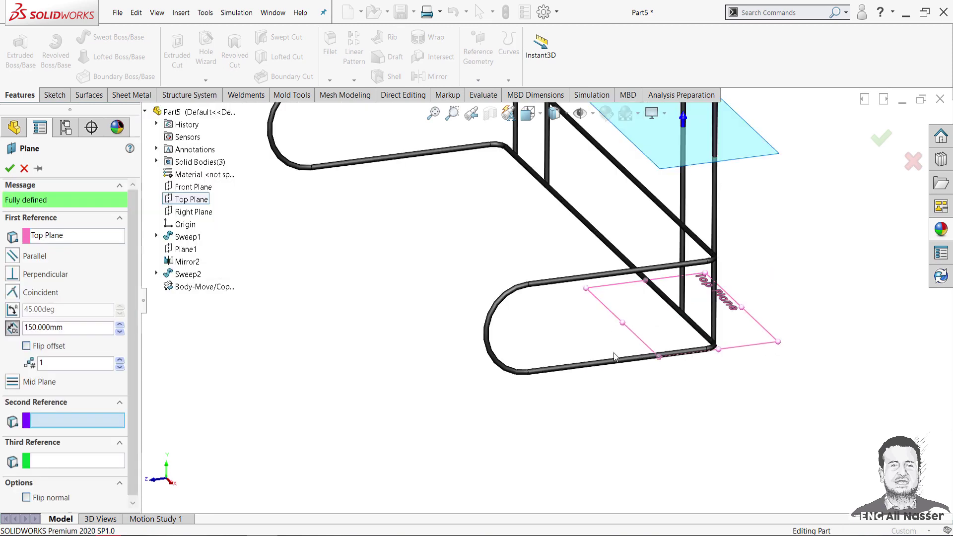
pyautogui.scroll(-3, 514, 371)
pyautogui.click(467, 359)
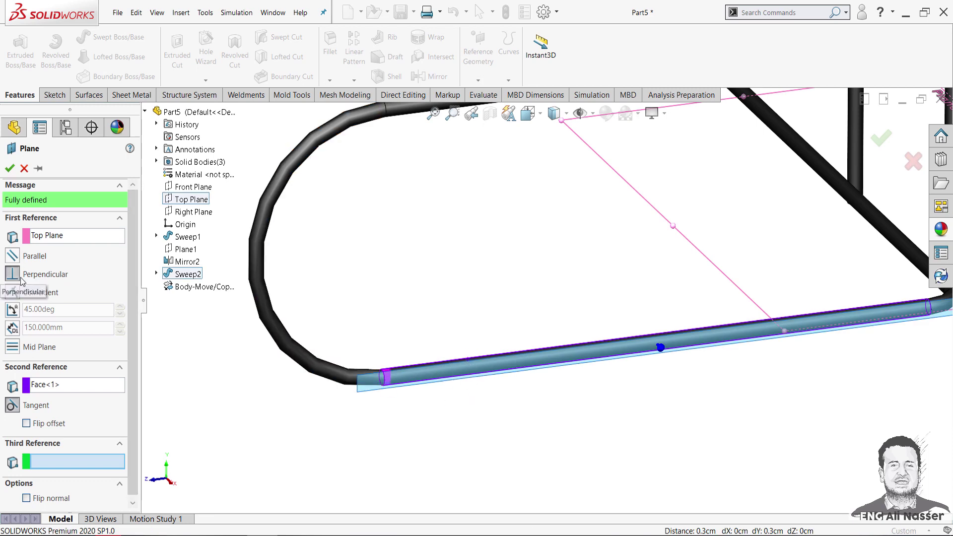
# Step: Make the plane parallel to the Top Plane and accept it as Plane2
pyautogui.click(12, 276)
pyautogui.click(14, 260)
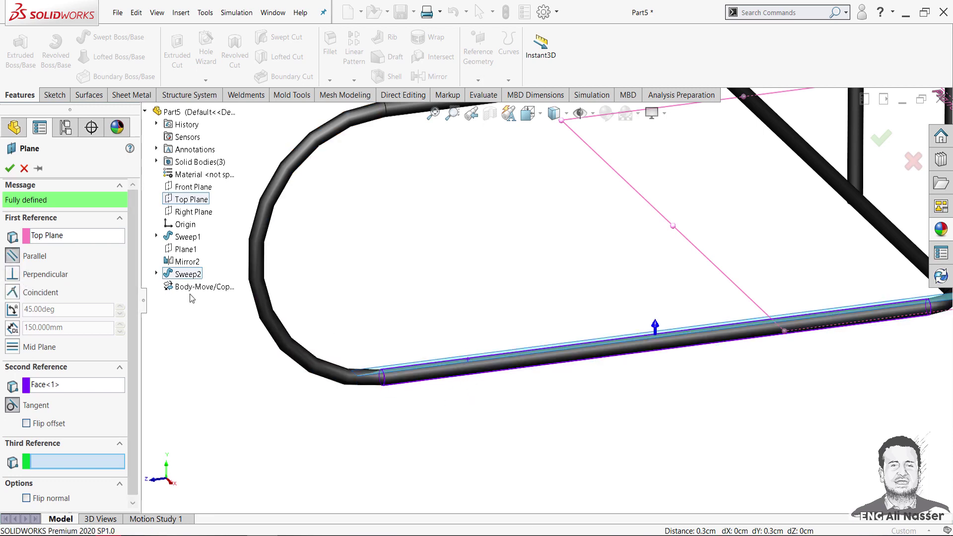
pyautogui.scroll(-3, 435, 403)
pyautogui.scroll(4, 451, 406)
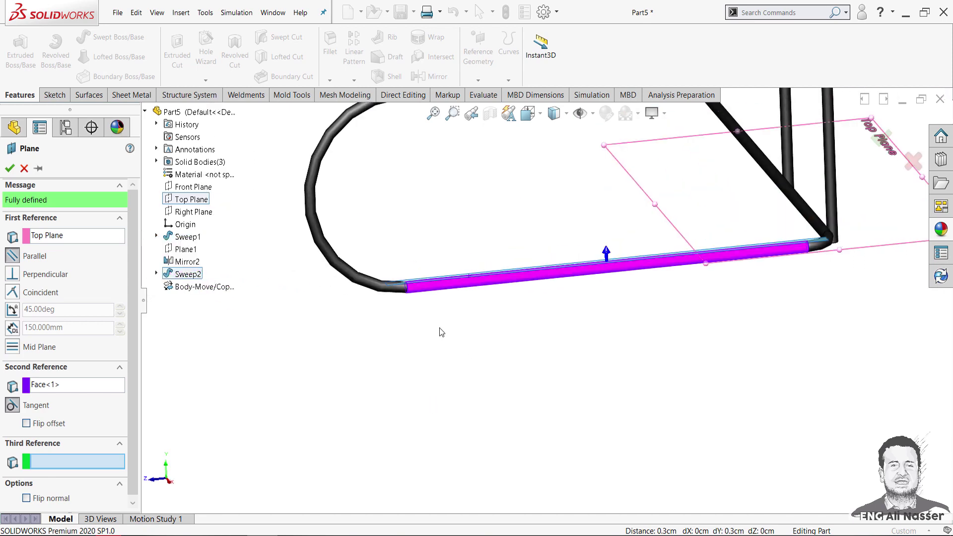
pyautogui.scroll(-2, 420, 256)
pyautogui.scroll(2, 499, 345)
pyautogui.scroll(2, 488, 342)
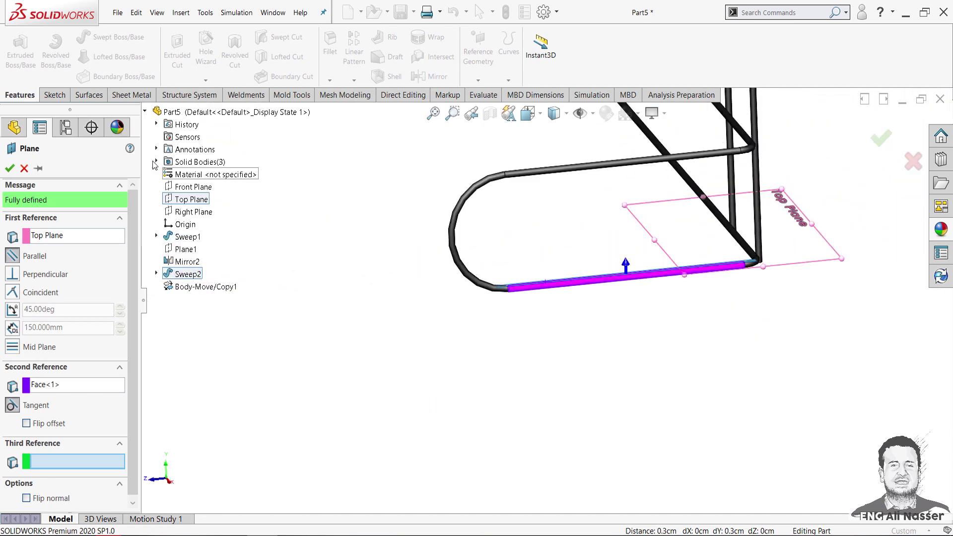
pyautogui.click(10, 168)
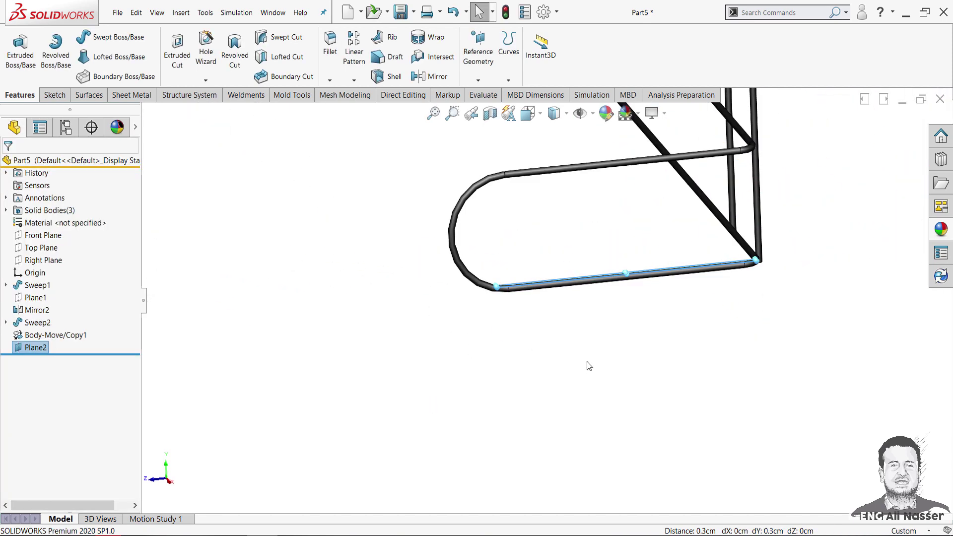
# Step: View Plane2 face-on and start a new sketch on it
pyautogui.moveTo(586, 361); pyautogui.dragTo(570, 264, button='middle')
pyautogui.scroll(-2, 305, 213)
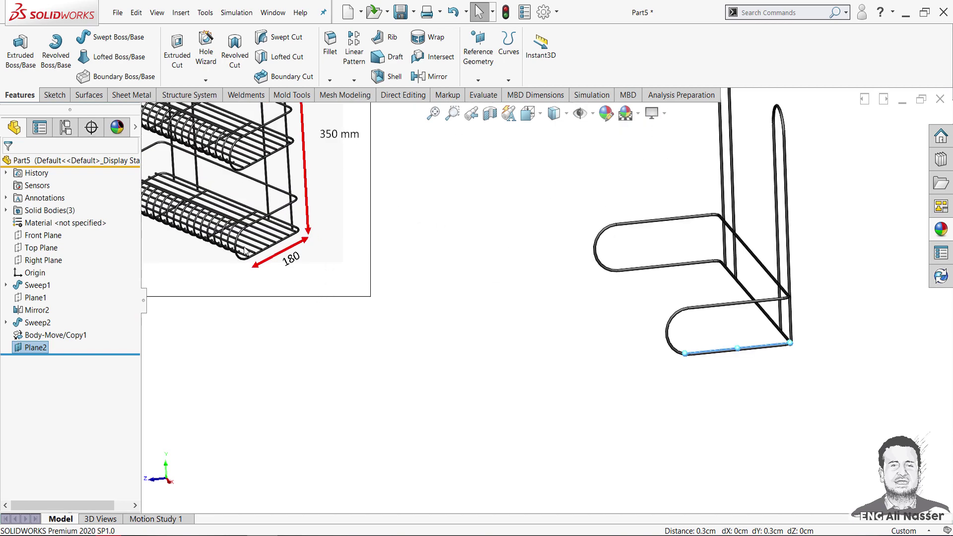
pyautogui.scroll(-3, 851, 374)
pyautogui.scroll(2, 814, 338)
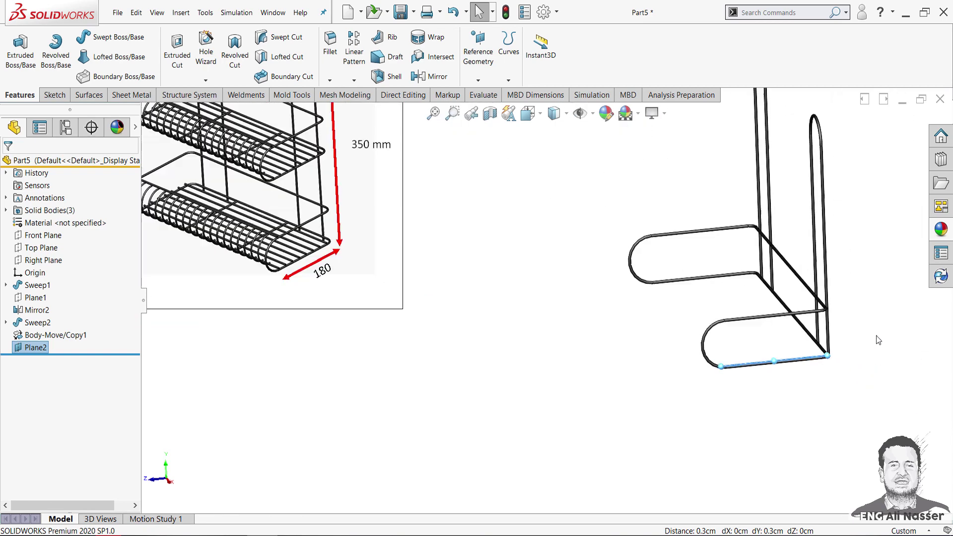
pyautogui.rightClick(37, 348)
pyautogui.click(86, 297)
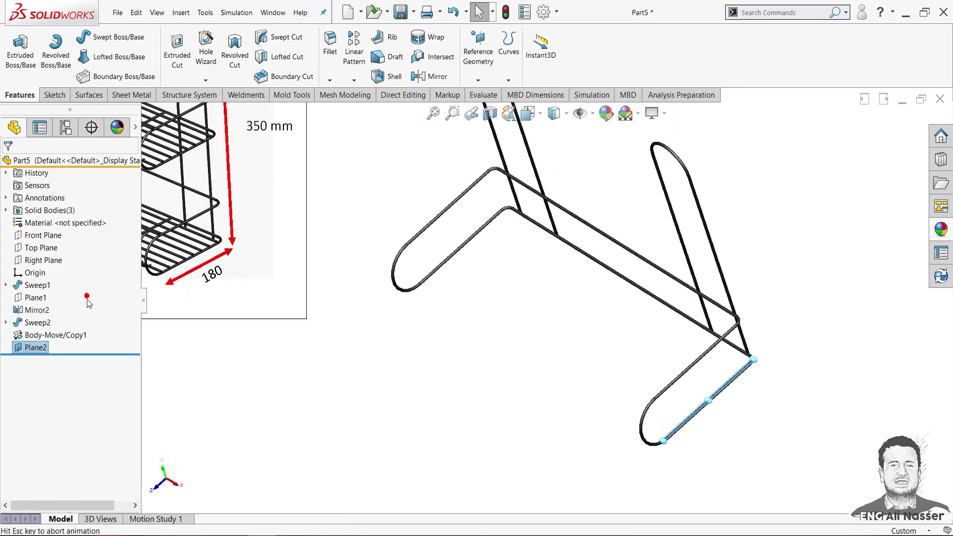
pyautogui.scroll(-3, 659, 404)
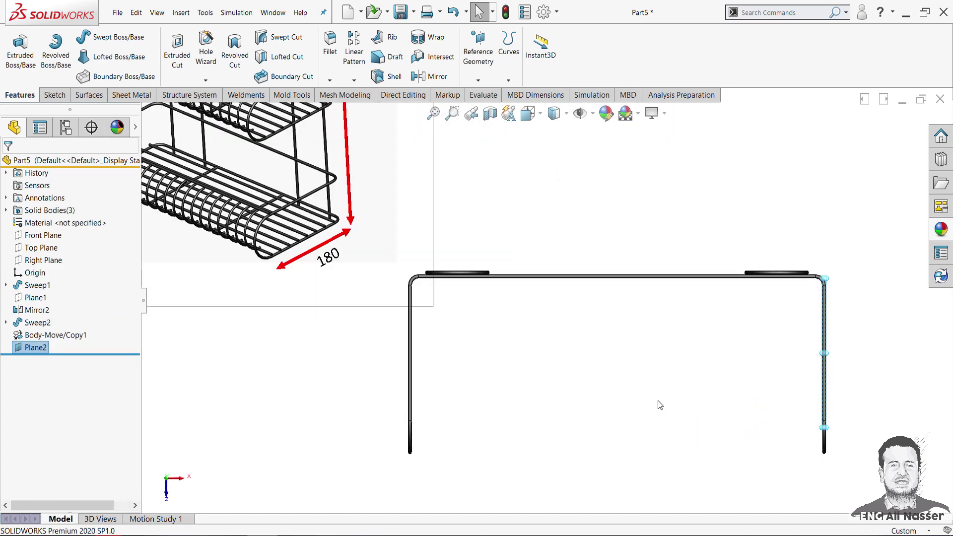
pyautogui.rightClick(37, 350)
pyautogui.click(52, 290)
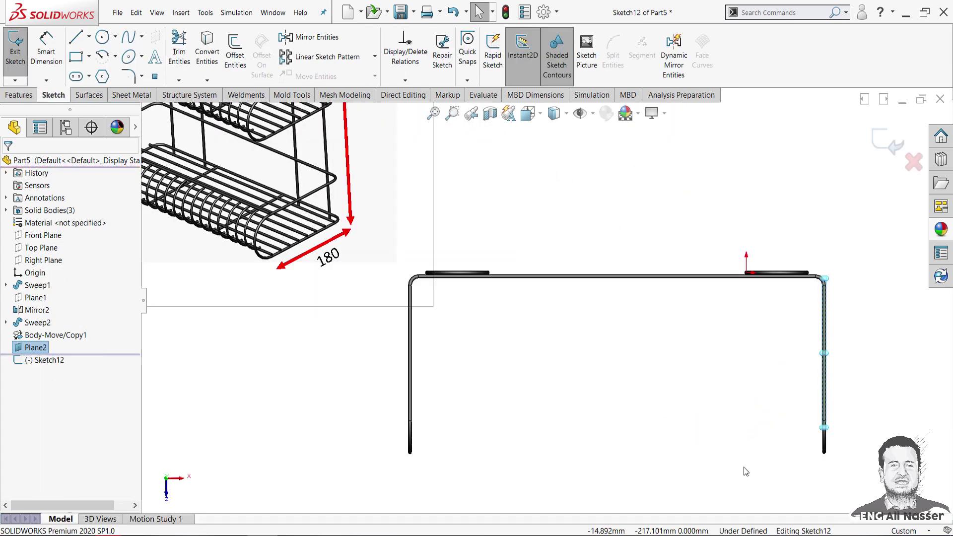
# Step: Pick the Line tool and set a front view with wireframe display
pyautogui.press('l')
pyautogui.scroll(-3, 776, 436)
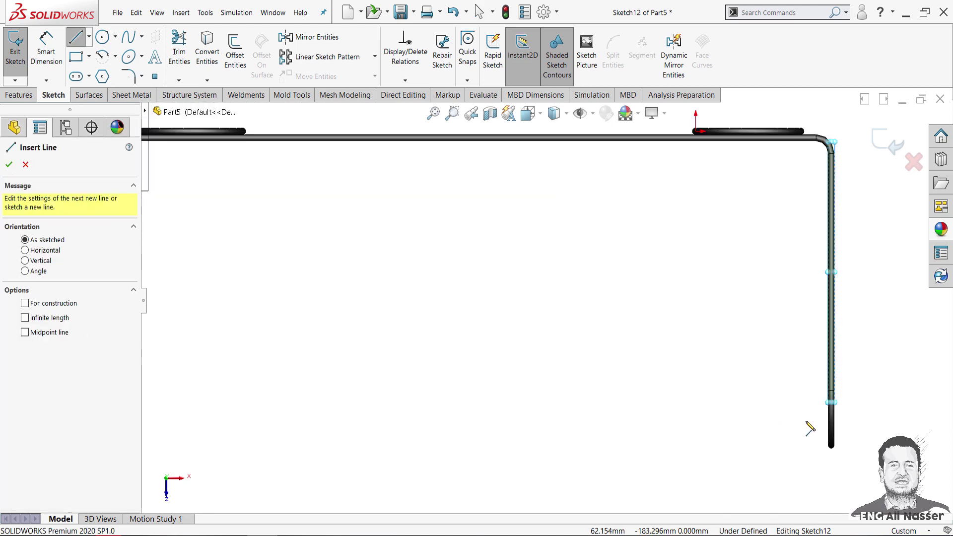
pyautogui.scroll(-3, 823, 407)
pyautogui.scroll(-3, 824, 407)
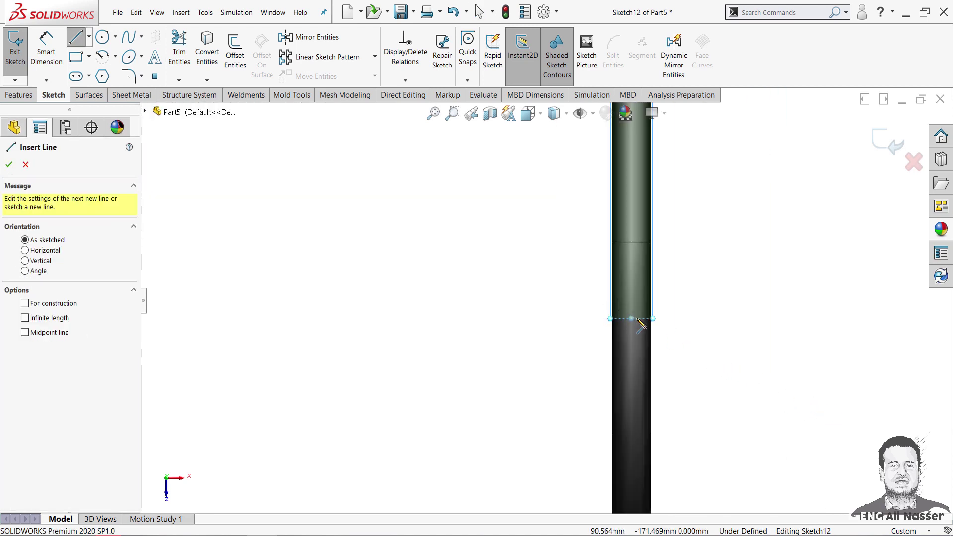
pyautogui.scroll(3, 652, 372)
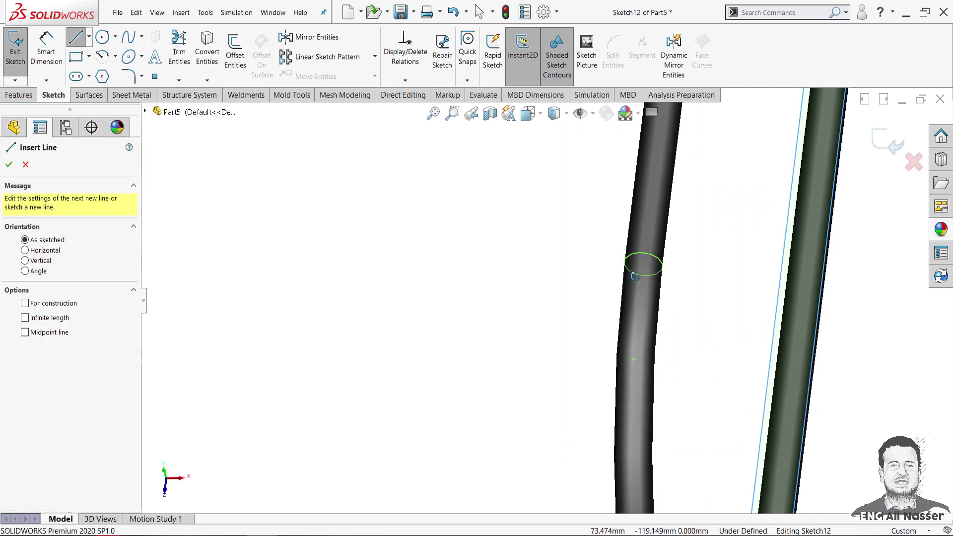
pyautogui.scroll(3, 695, 387)
pyautogui.scroll(-2, 616, 347)
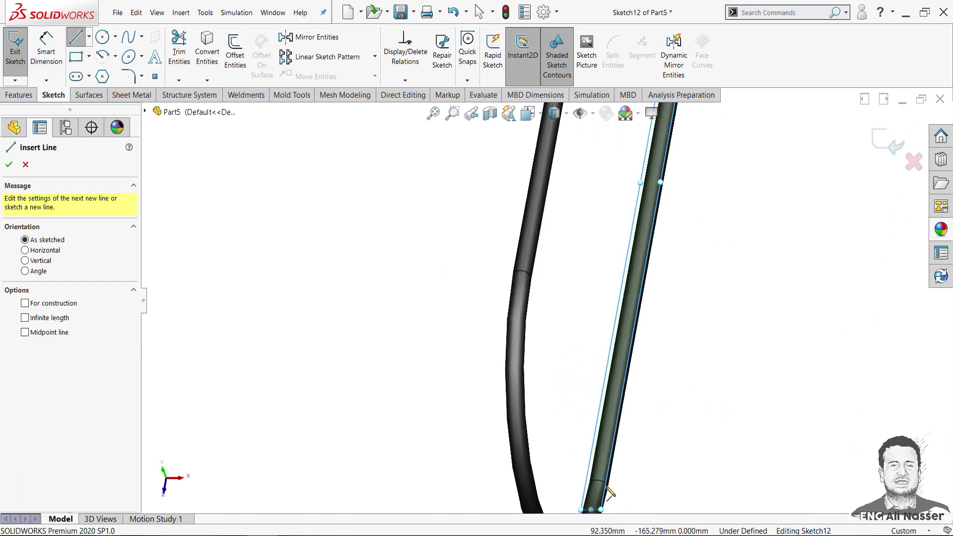
pyautogui.scroll(3, 595, 466)
pyautogui.scroll(-3, 576, 407)
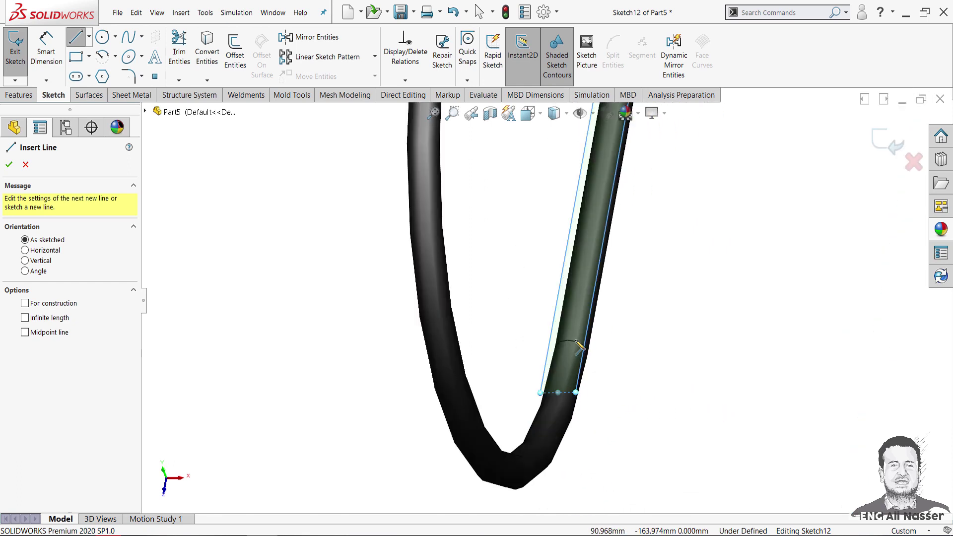
pyautogui.scroll(2, 626, 345)
pyautogui.scroll(2, 626, 345)
pyautogui.scroll(2, 658, 364)
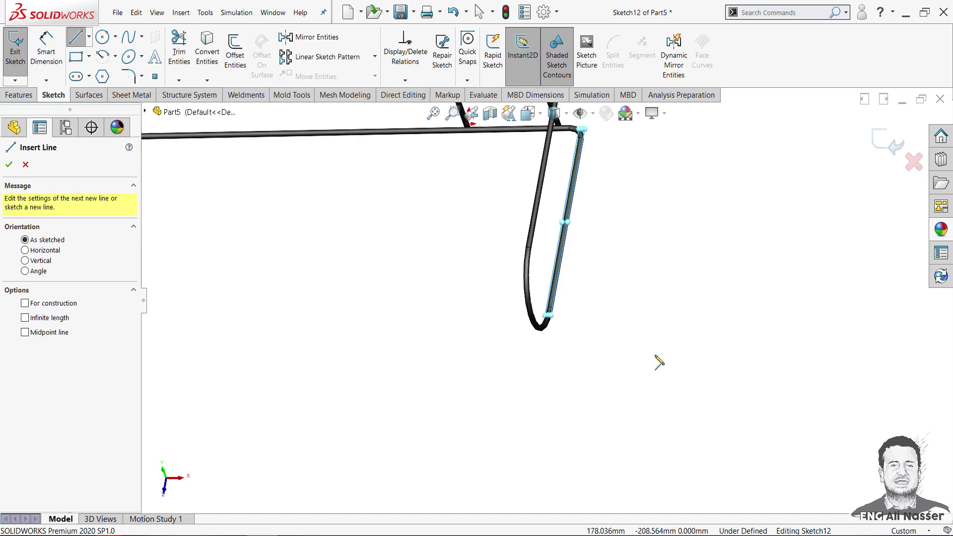
pyautogui.press('space')
pyautogui.click(618, 157)
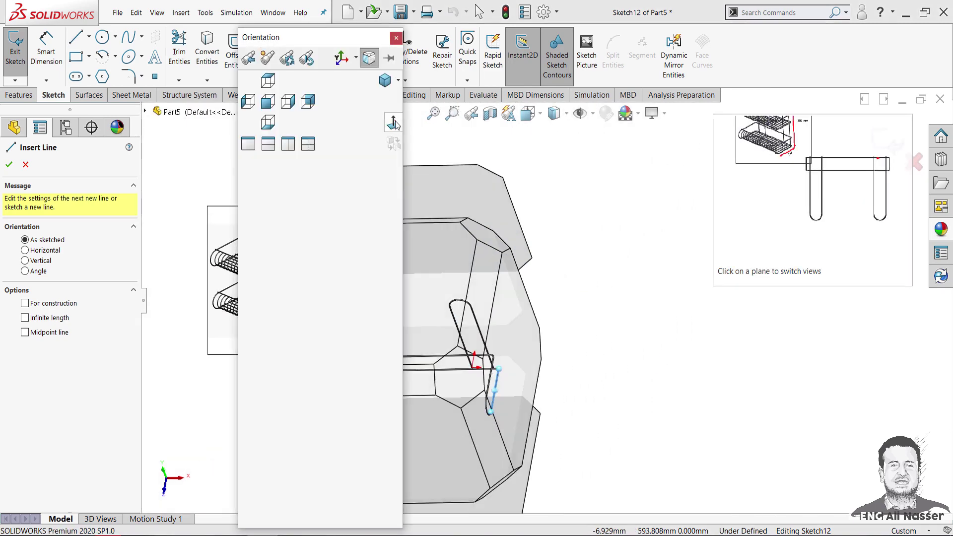
pyautogui.click(565, 113)
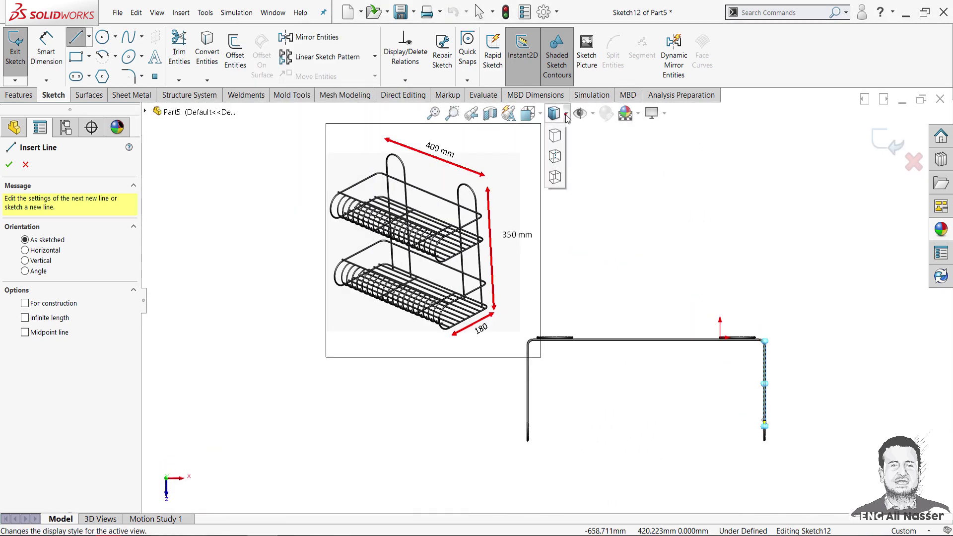
pyautogui.click(559, 195)
pyautogui.scroll(-4, 667, 355)
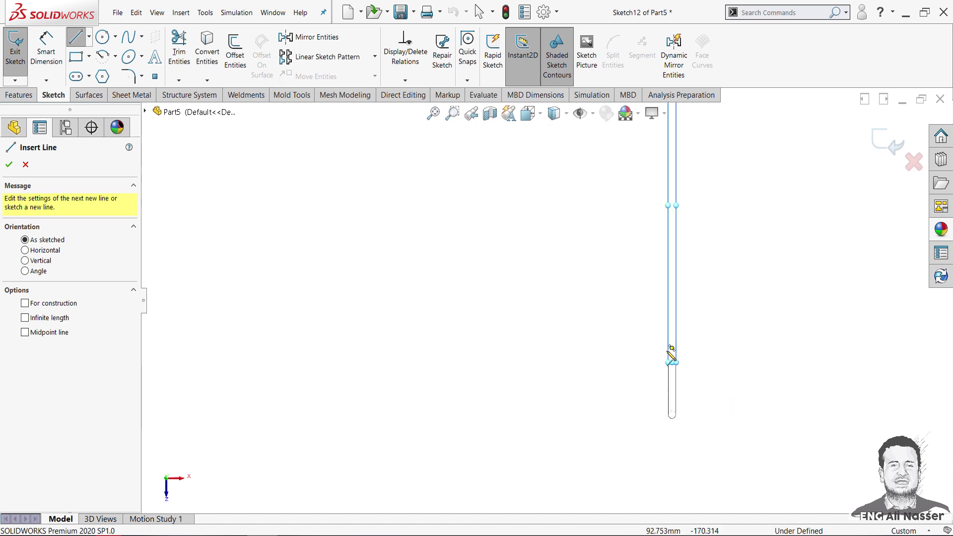
pyautogui.scroll(-2, 660, 334)
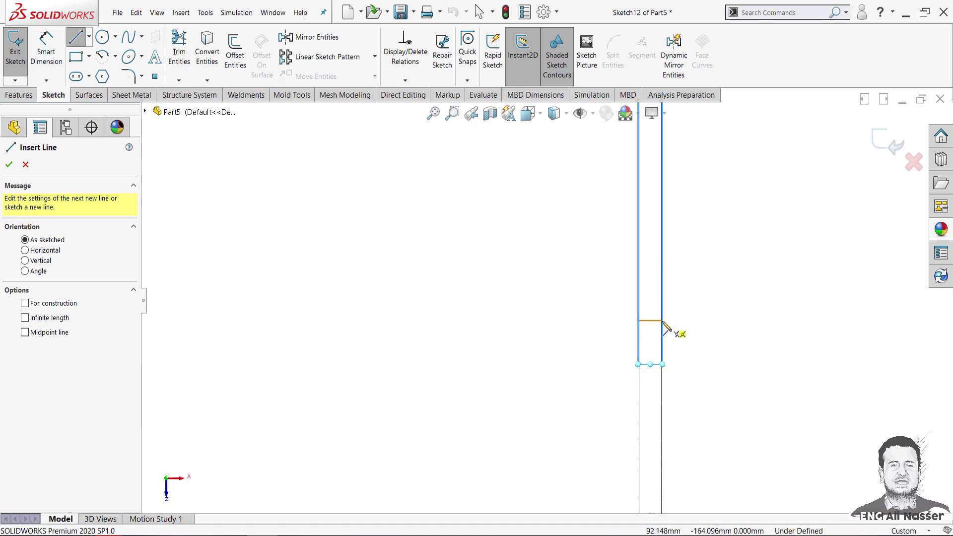
# Step: Draw one line from the right vertical wire across to the left vertical wire
pyautogui.click(639, 324)
pyautogui.scroll(2, 426, 318)
pyautogui.scroll(2, 392, 309)
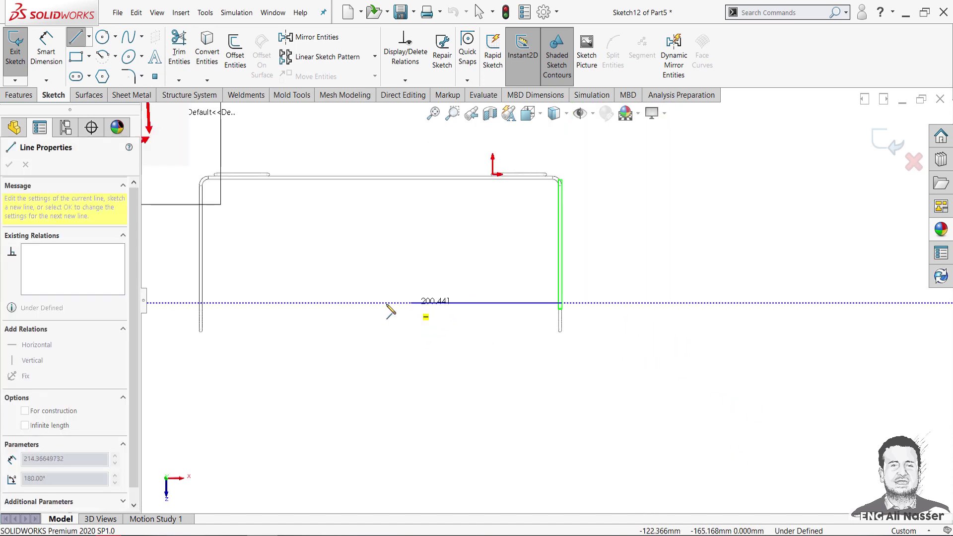
pyautogui.scroll(3, 384, 308)
pyautogui.scroll(-3, 377, 303)
pyautogui.scroll(-3, 388, 310)
pyautogui.scroll(-1, 391, 311)
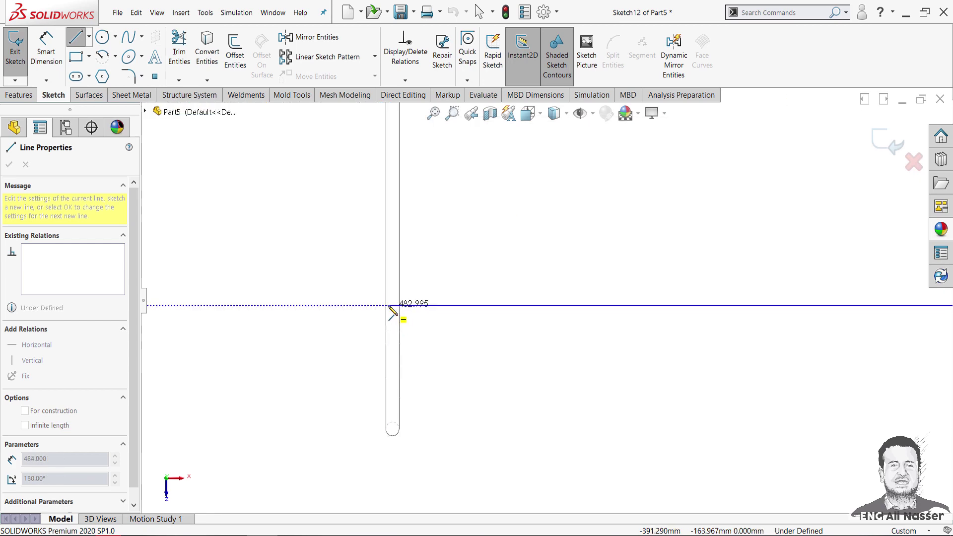
pyautogui.click(386, 305)
pyautogui.rightClick(439, 271)
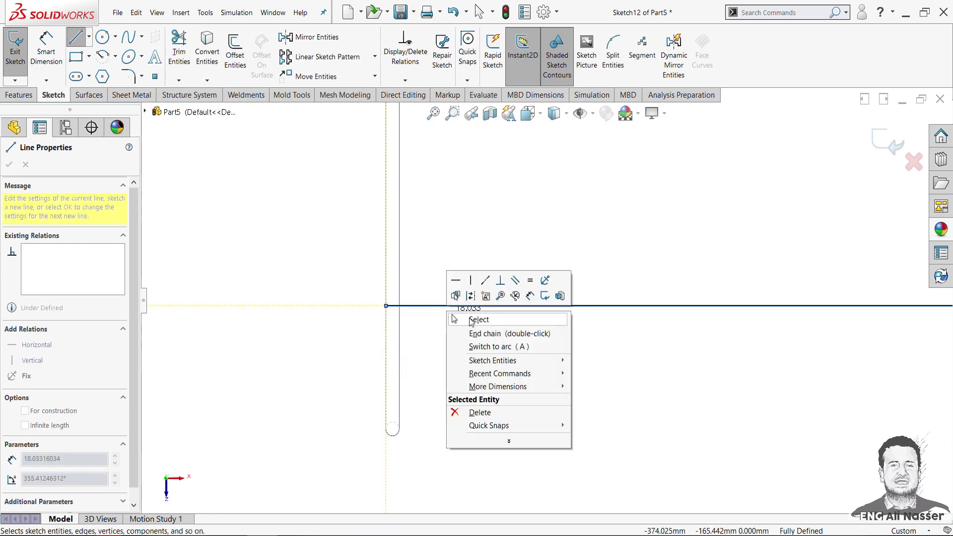
pyautogui.click(468, 315)
# Step: Check the new line against the frame in 3D and exit Sketch12
pyautogui.scroll(1, 595, 397)
pyautogui.scroll(3, 694, 420)
pyautogui.moveTo(784, 399); pyautogui.dragTo(743, 298, button='middle')
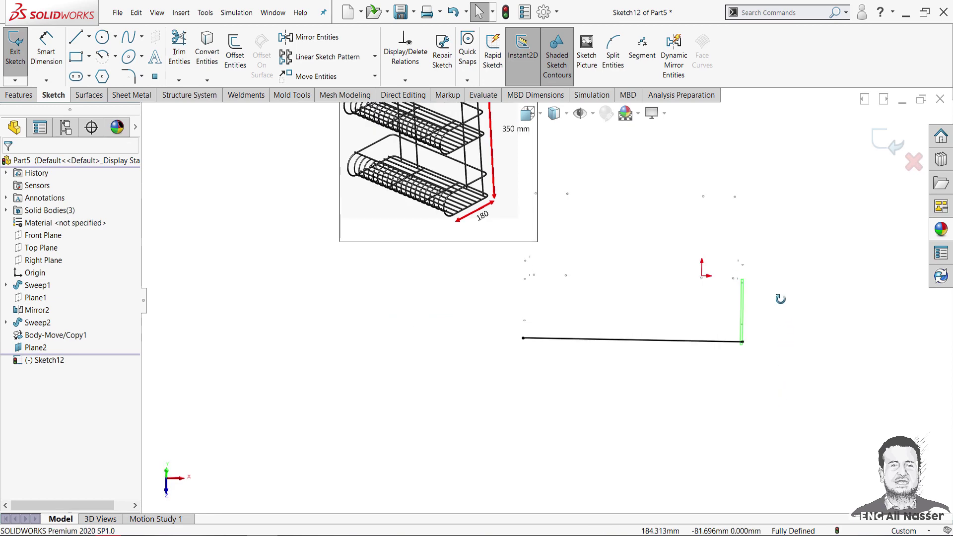
pyautogui.scroll(-5, 743, 298)
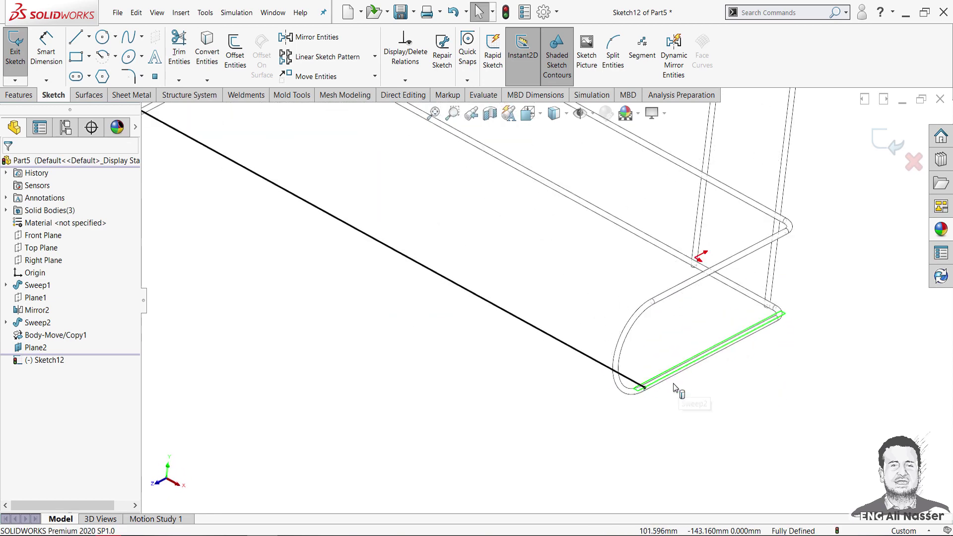
pyautogui.moveTo(676, 390); pyautogui.dragTo(708, 308, button='middle')
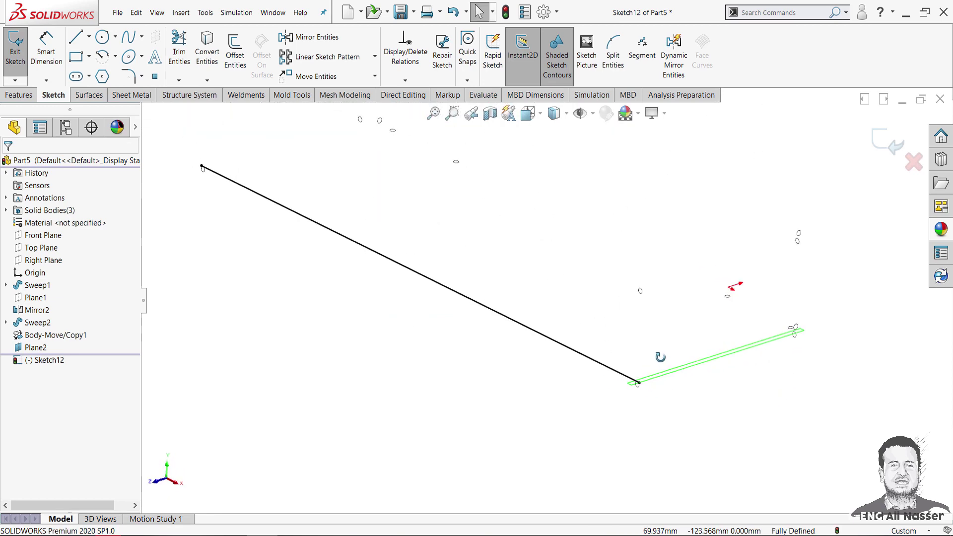
pyautogui.click(878, 141)
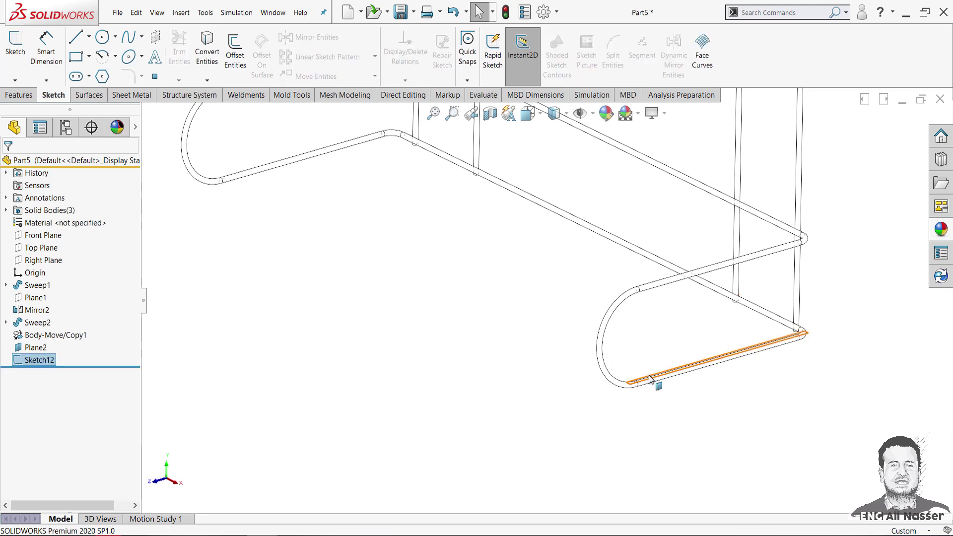
# Step: Return the display to shaded and select Sketch12 as the sweep path
pyautogui.click(415, 300)
pyautogui.click(568, 115)
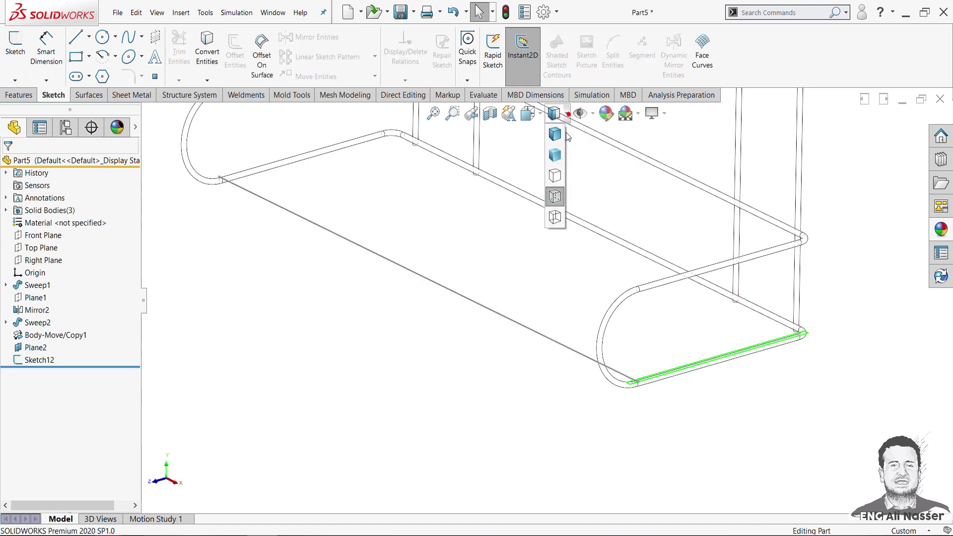
pyautogui.click(559, 140)
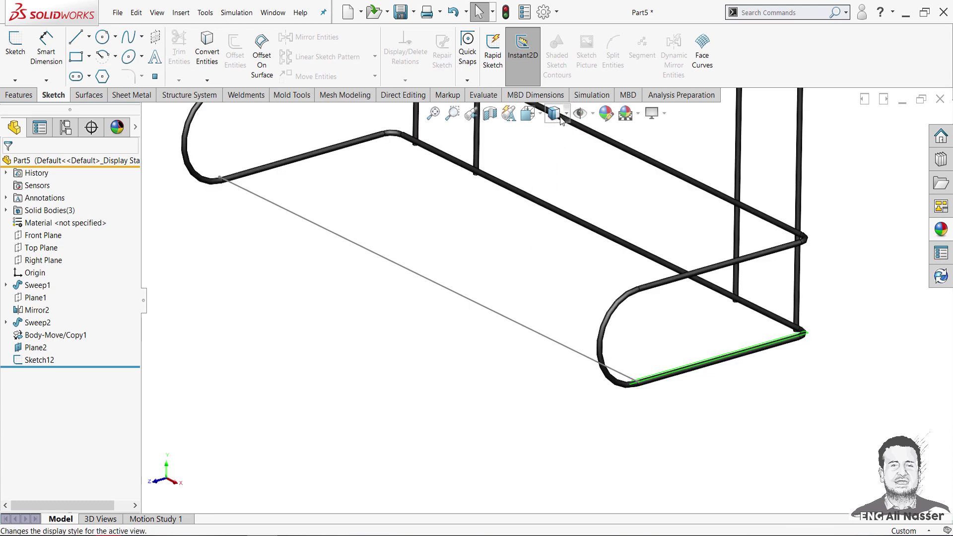
pyautogui.click(569, 115)
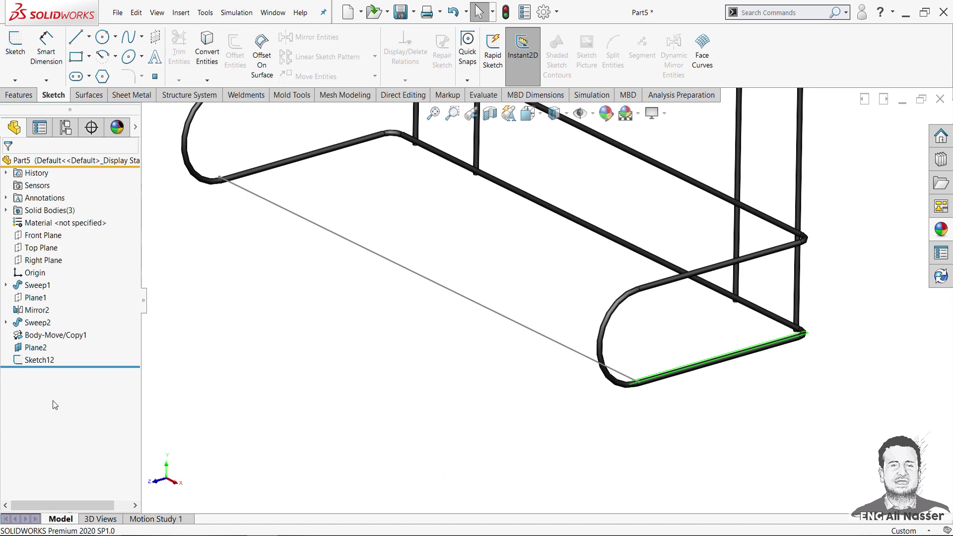
pyautogui.click(39, 360)
# Step: Sweep a 3 mm circular profile along Sketch12 as a separate unmerged body
pyautogui.click(20, 95)
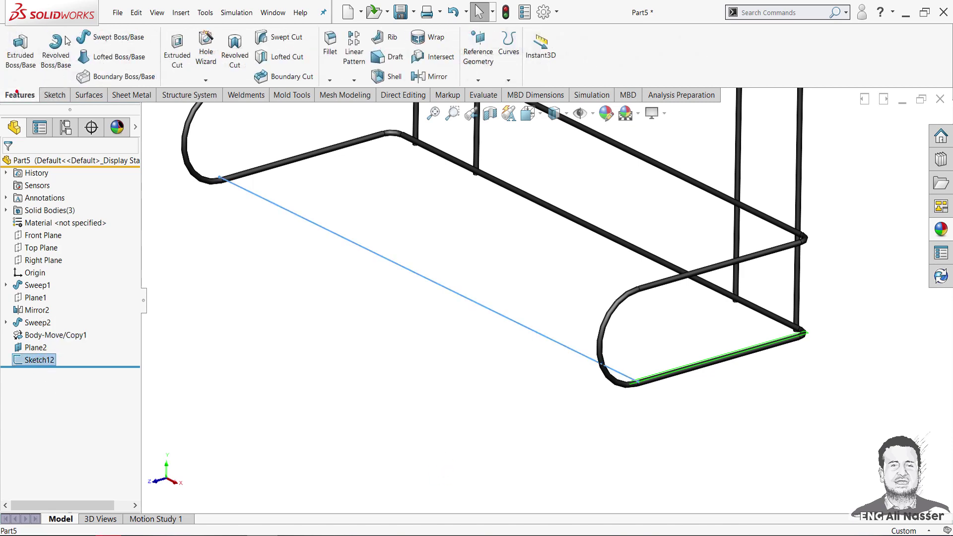
pyautogui.click(91, 40)
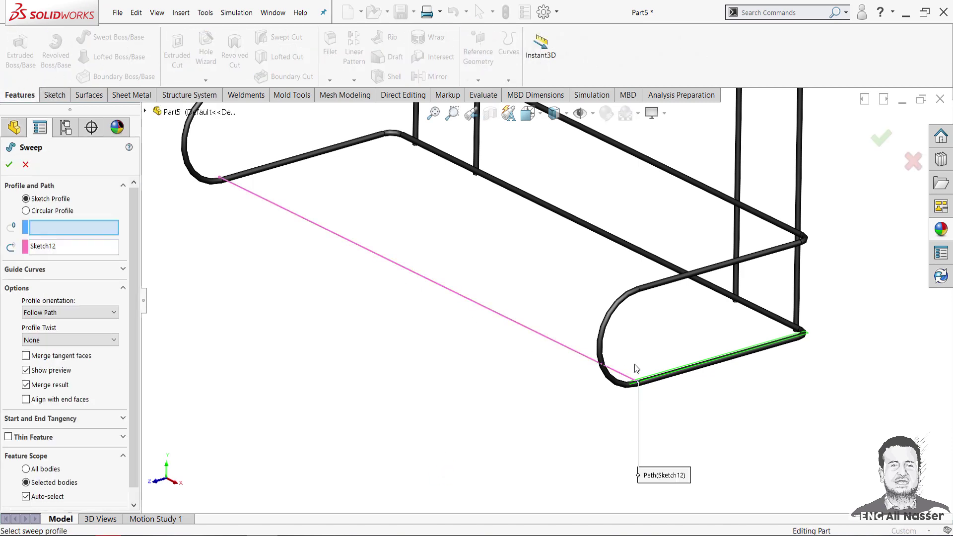
pyautogui.scroll(-3, 635, 380)
pyautogui.scroll(-3, 635, 381)
pyautogui.click(26, 210)
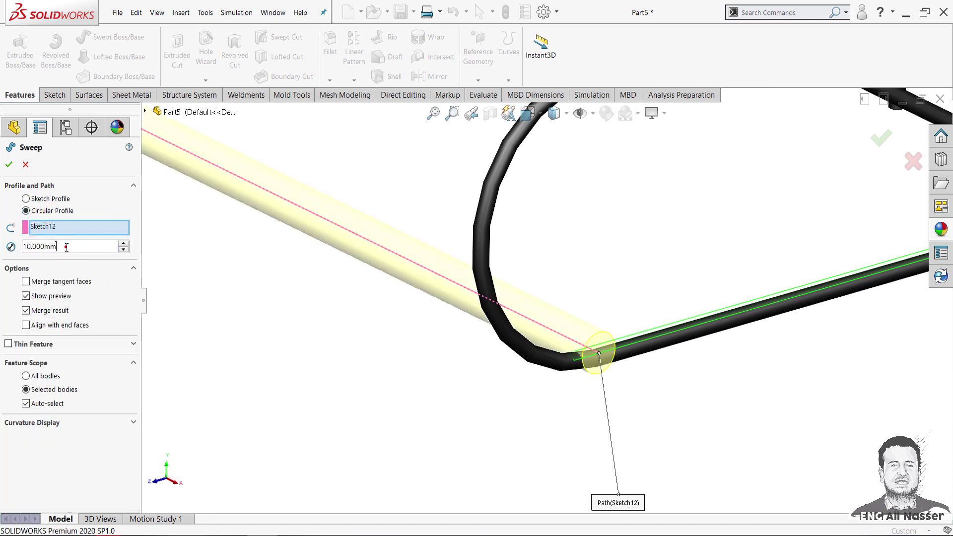
pyautogui.write('3')
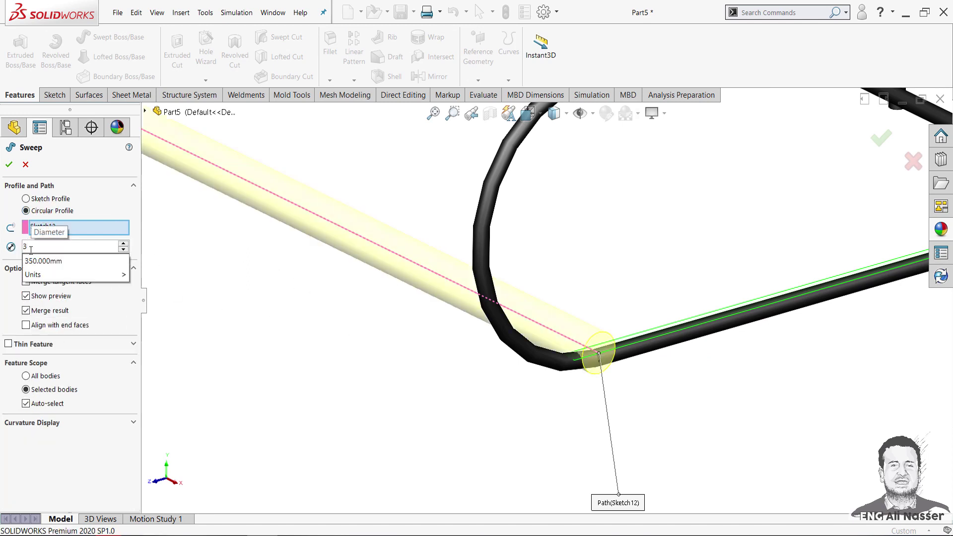
pyautogui.click(242, 300)
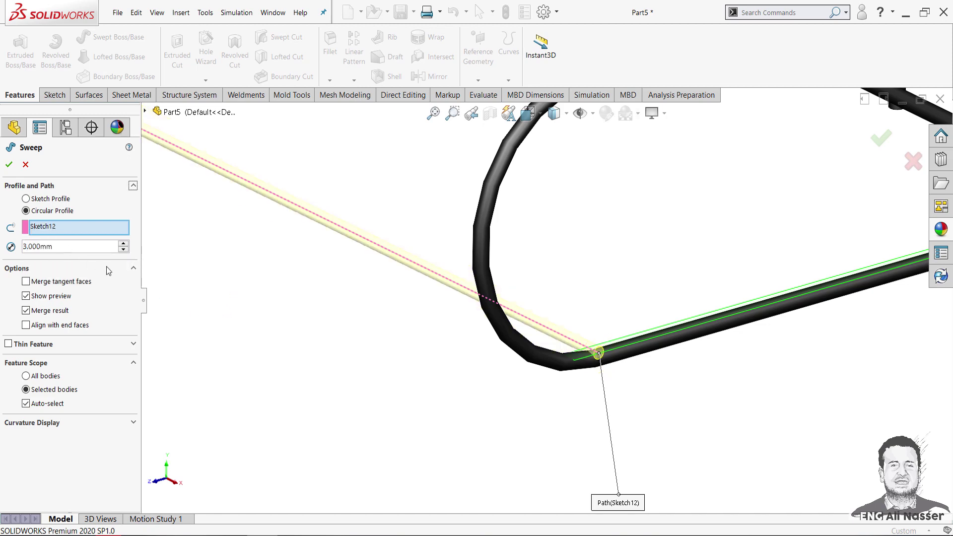
pyautogui.click(49, 310)
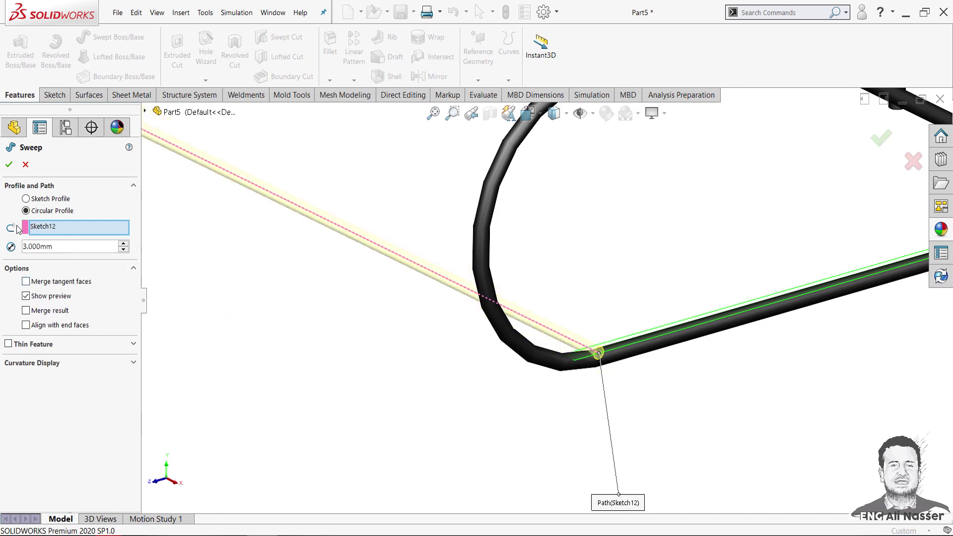
pyautogui.scroll(-2, 615, 362)
pyautogui.scroll(-2, 652, 352)
pyautogui.scroll(-2, 648, 360)
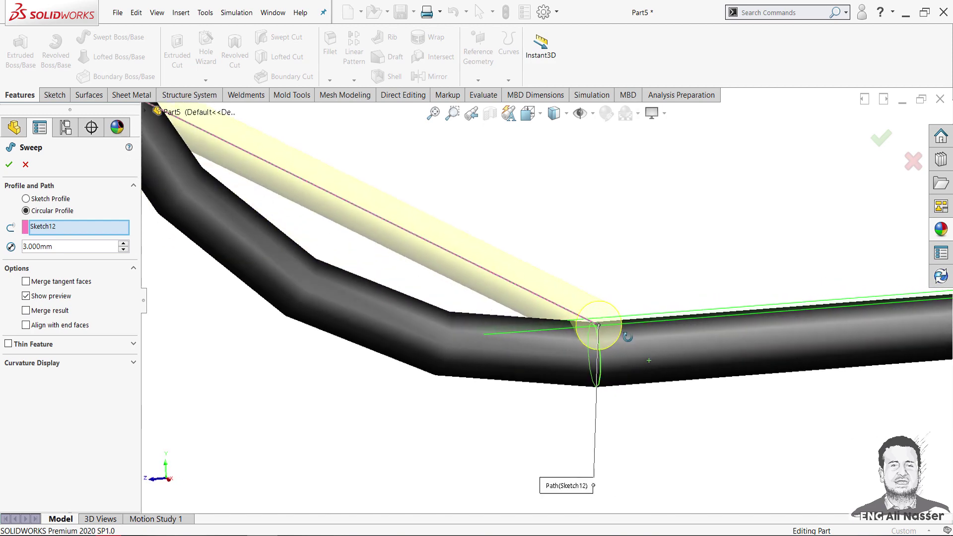
pyautogui.moveTo(627, 337); pyautogui.dragTo(487, 328, button='middle')
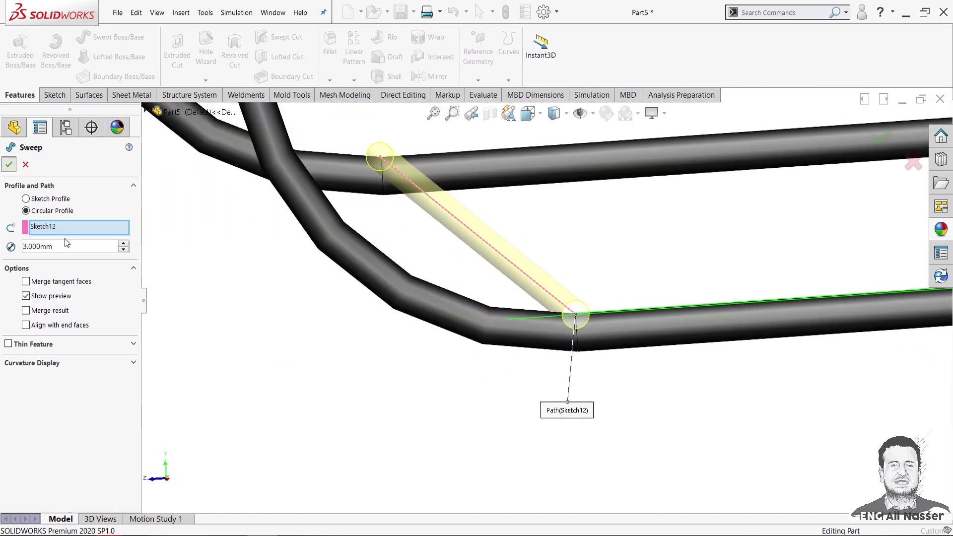
pyautogui.click(9, 165)
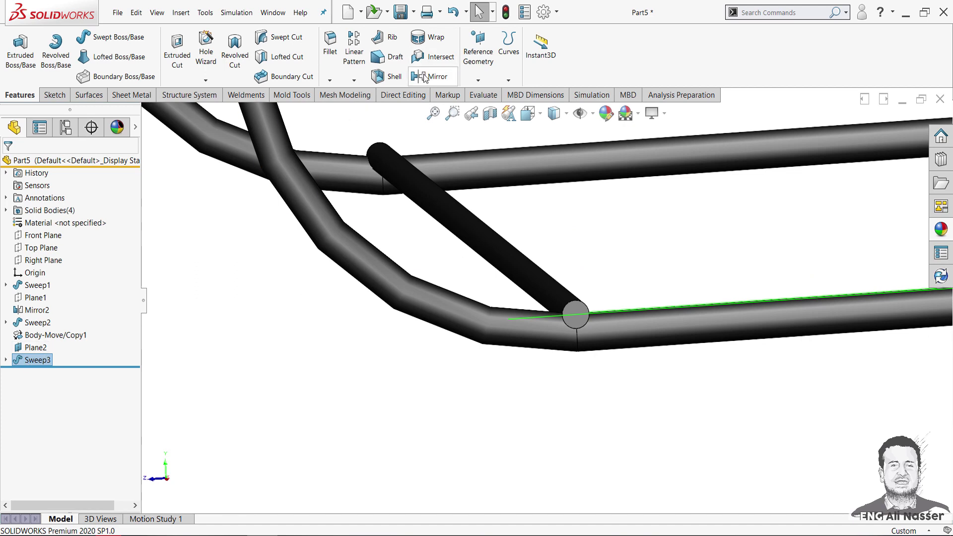
# Step: Move the Sweep3 wire 1.5 mm along Y without copying it
pyautogui.click(403, 94)
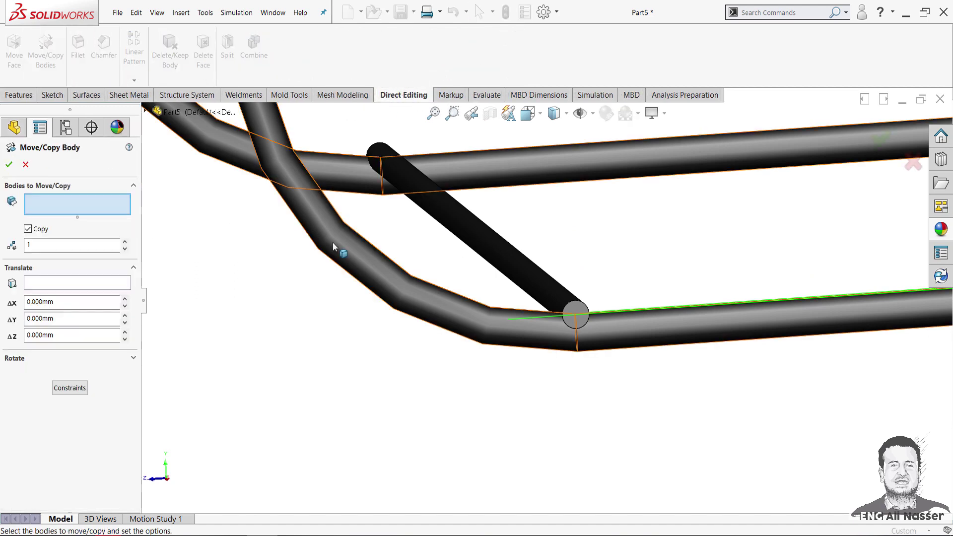
pyautogui.click(483, 236)
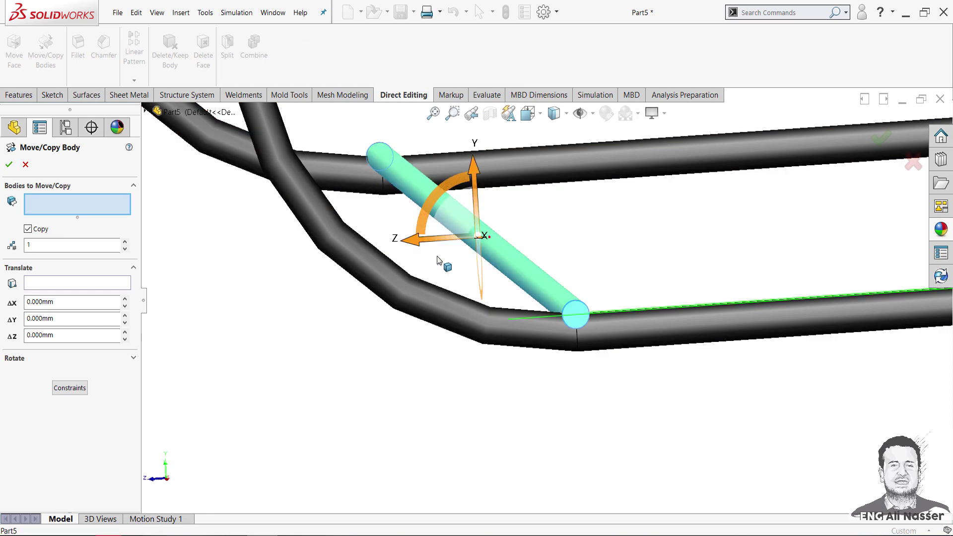
pyautogui.click(28, 228)
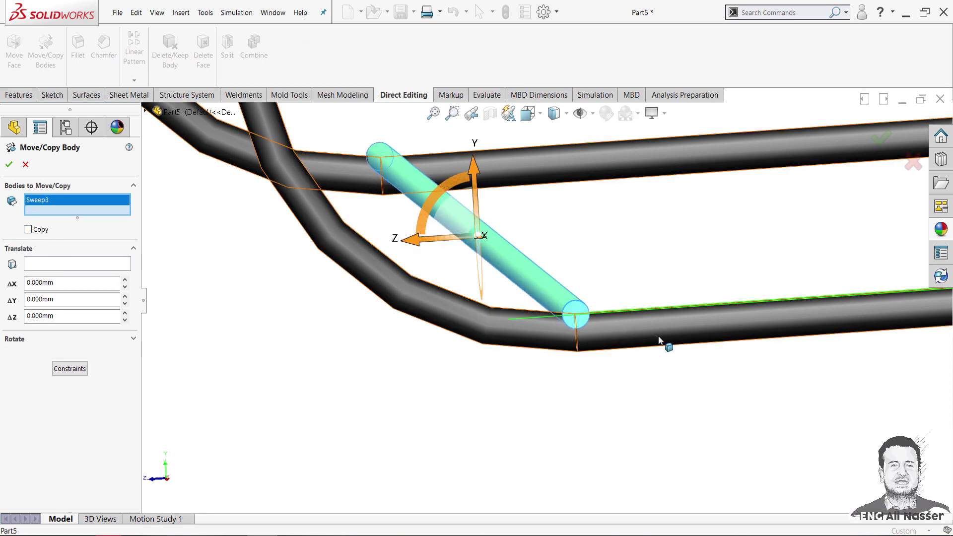
pyautogui.moveTo(677, 359); pyautogui.dragTo(680, 355, button='middle')
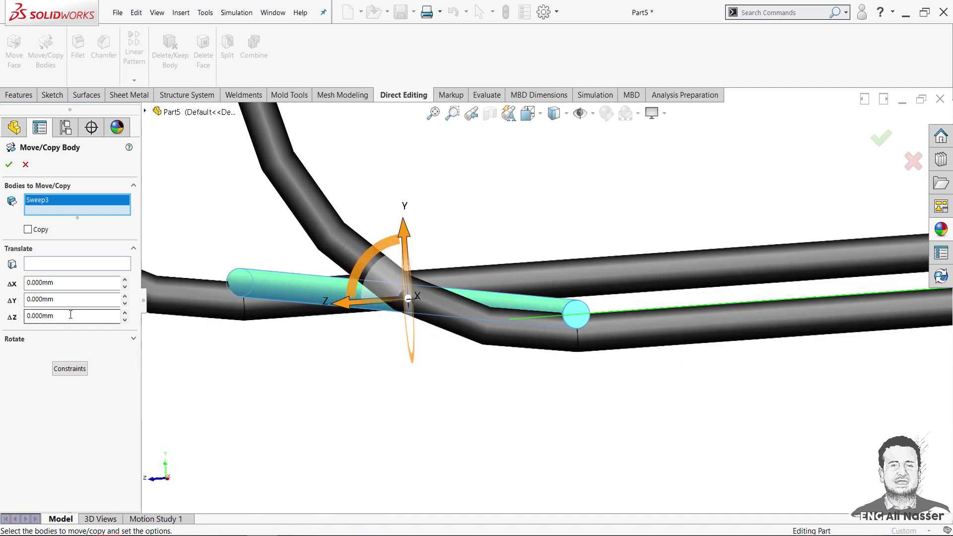
pyautogui.click(49, 299)
pyautogui.write('1.5')
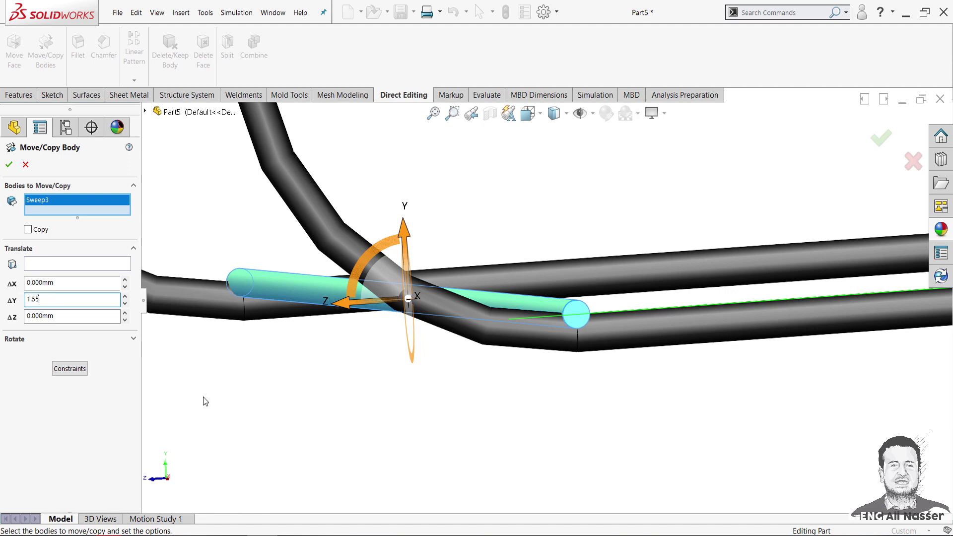
pyautogui.press('Return')
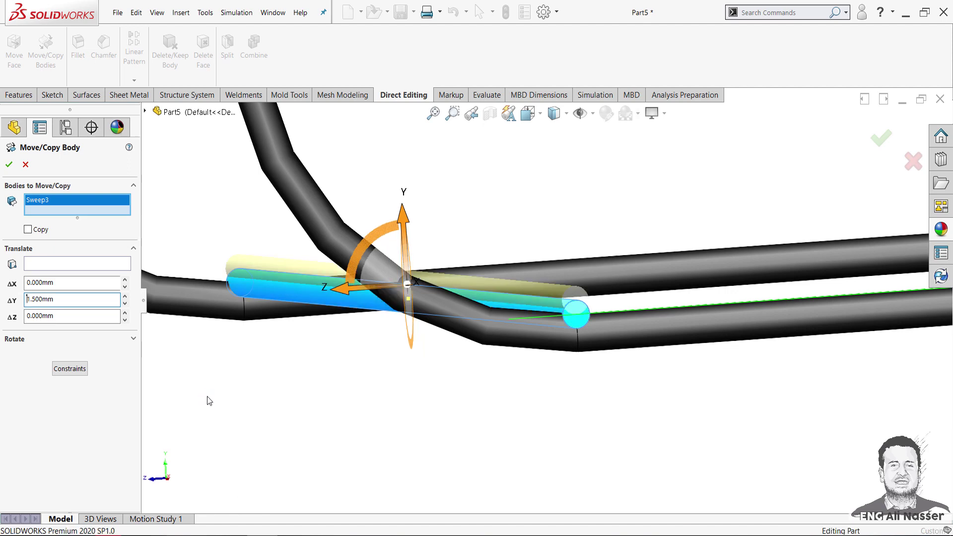
pyautogui.scroll(5, 416, 363)
pyautogui.moveTo(491, 308)
pyautogui.mouseDown(button='middle')
pyautogui.moveTo(549, 311)
pyautogui.moveTo(559, 325)
pyautogui.moveTo(564, 229)
pyautogui.mouseUp(button='middle')
pyautogui.scroll(-2, 545, 218)
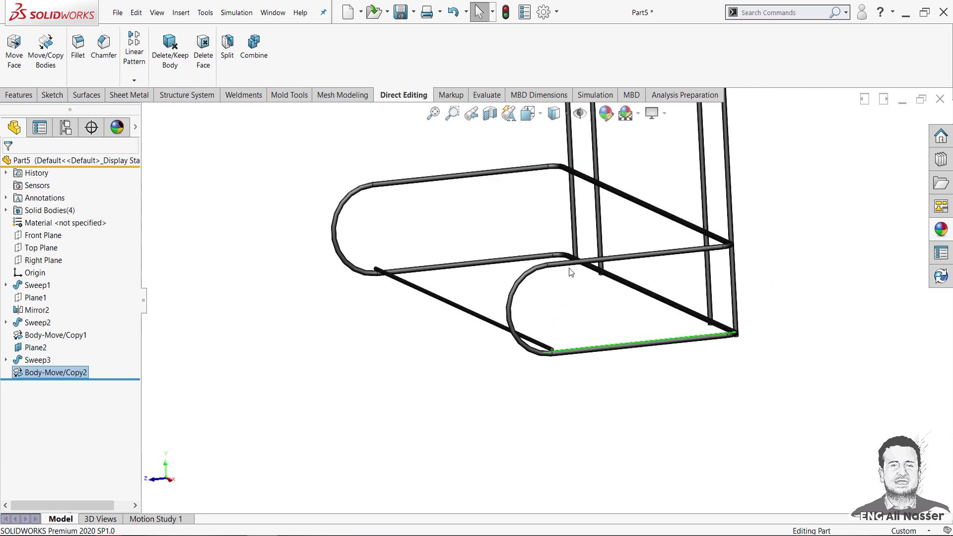
pyautogui.scroll(-2, 570, 272)
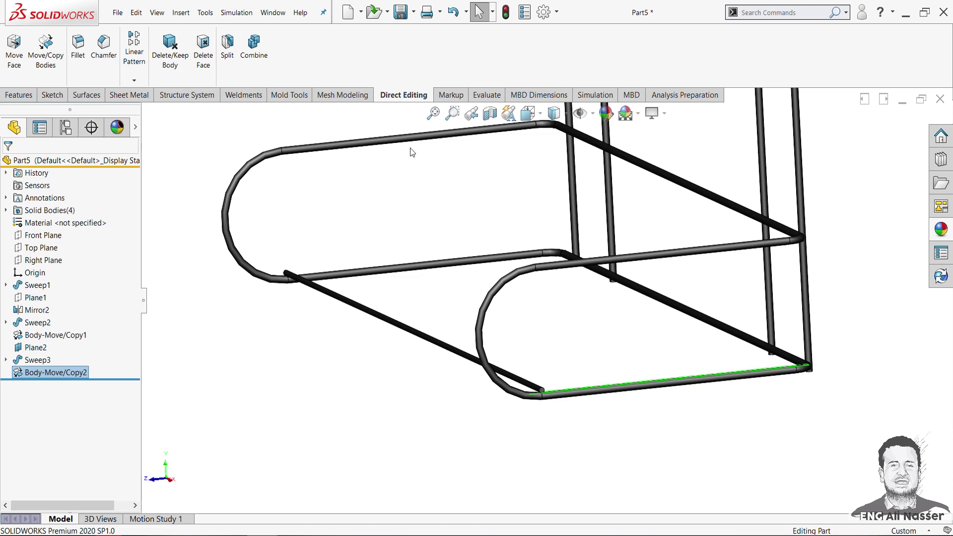
# Step: Copy the cross wire 70 mm along Y, creating Body-Move/Copy3
pyautogui.click(46, 49)
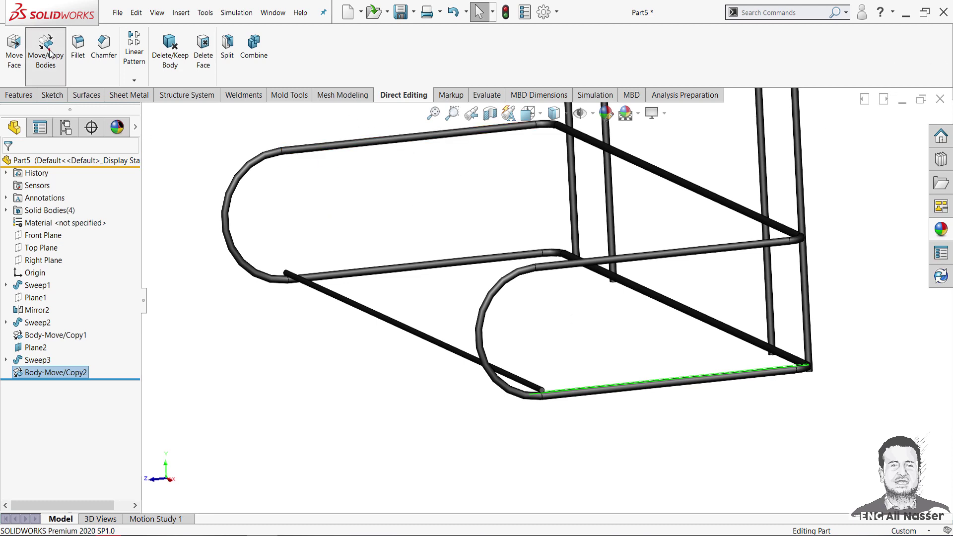
pyautogui.click(398, 327)
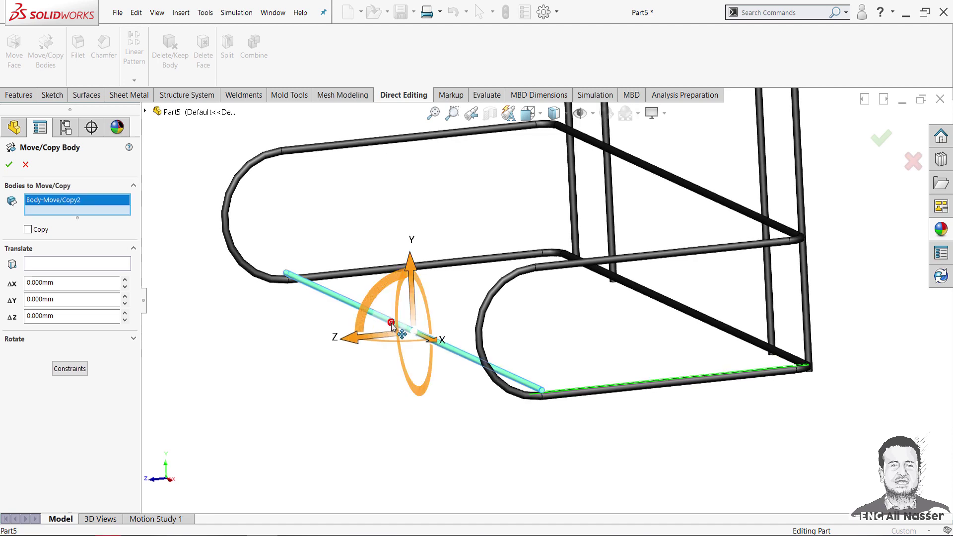
pyautogui.click(27, 229)
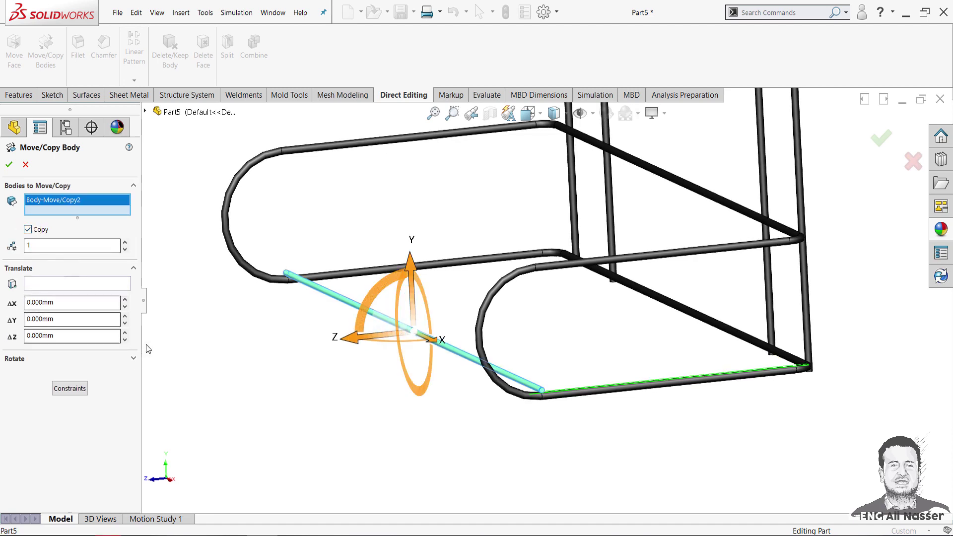
pyautogui.scroll(-1, 443, 328)
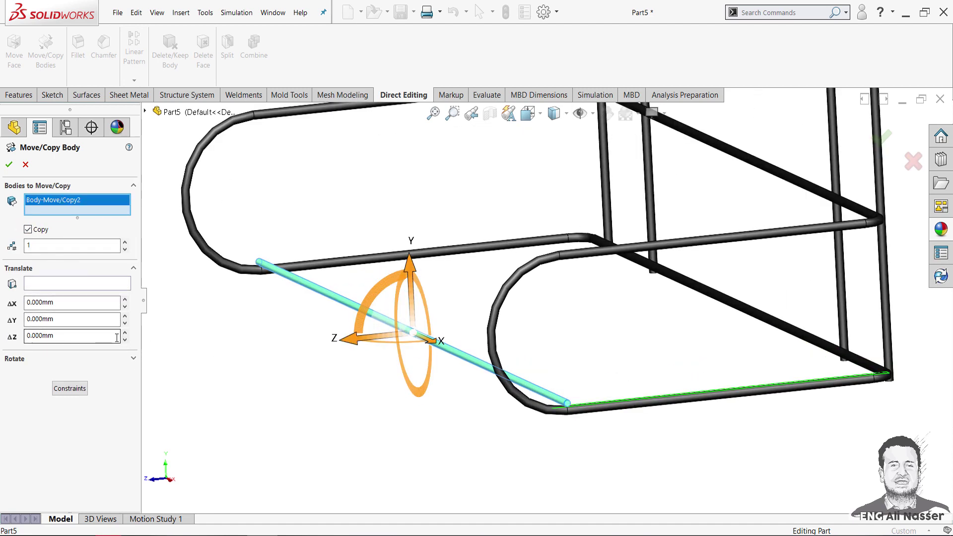
pyautogui.doubleClick(41, 319)
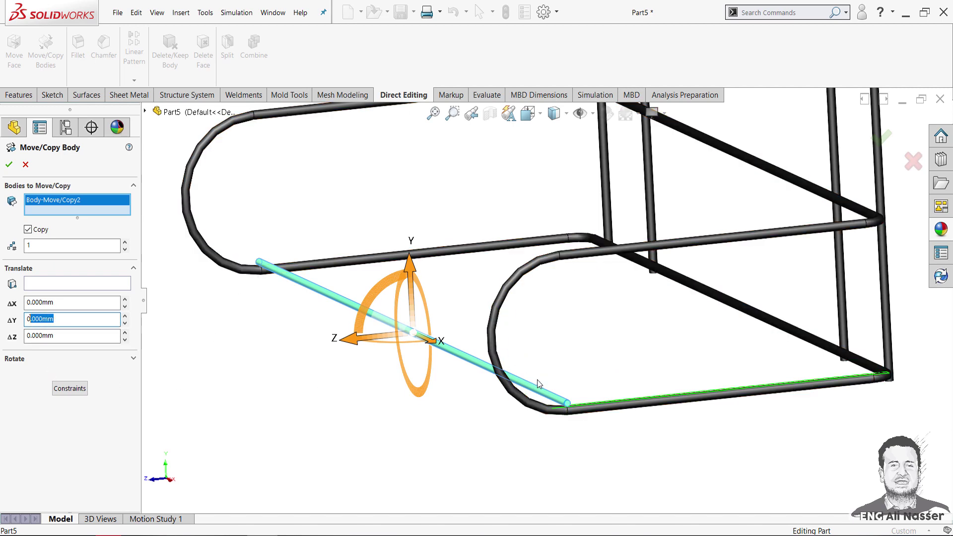
pyautogui.moveTo(63, 317); pyautogui.dragTo(1, 320)
pyautogui.write('70.000')
pyautogui.press('Return')
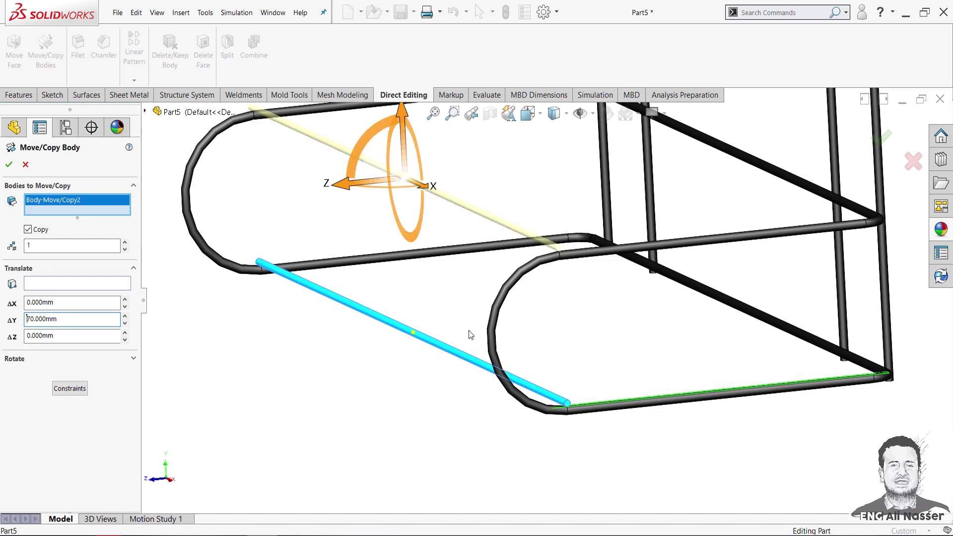
pyautogui.moveTo(471, 335)
pyautogui.mouseDown(button='middle')
pyautogui.moveTo(582, 317)
pyautogui.moveTo(470, 294)
pyautogui.mouseUp(button='middle')
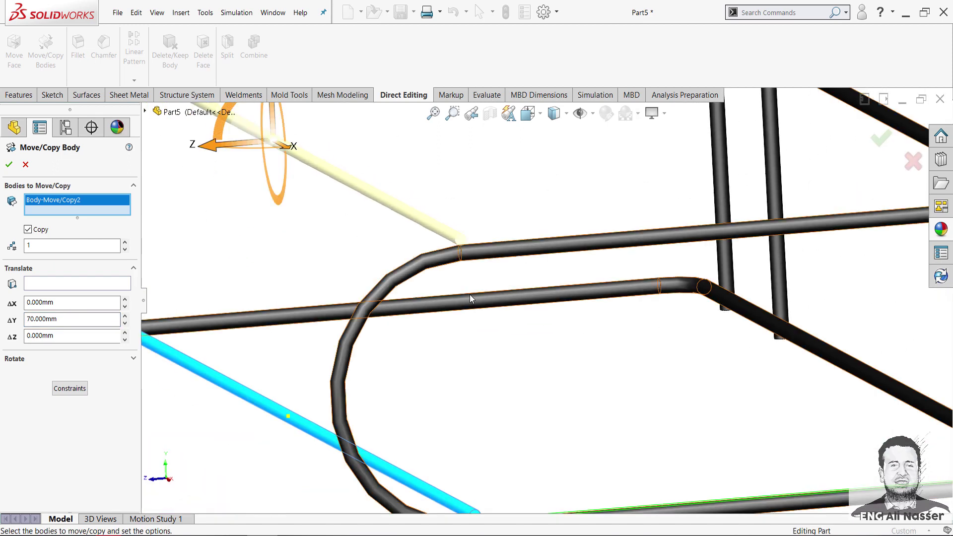
pyautogui.click(7, 165)
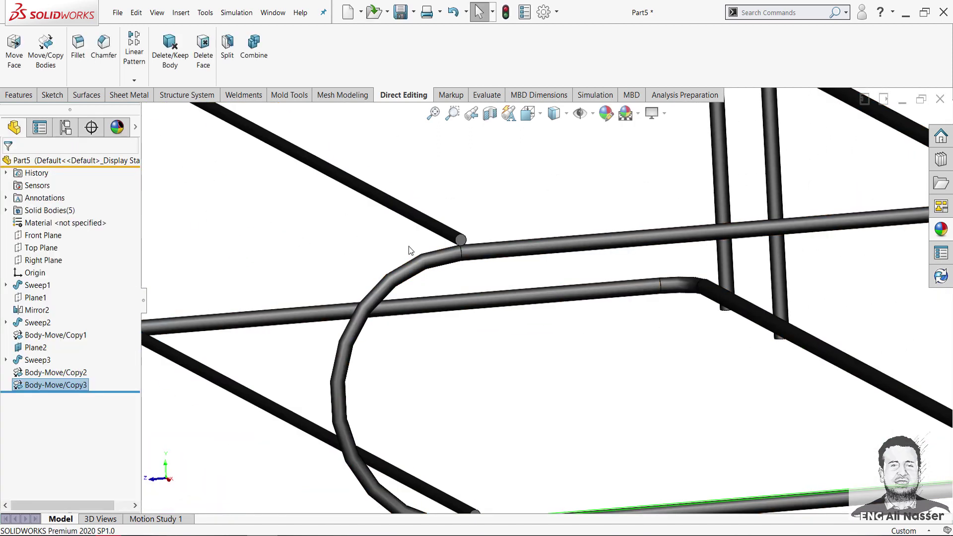
# Step: Orbit and zoom around the frame to compare it with the reference image
pyautogui.moveTo(427, 250)
pyautogui.mouseDown(button='middle')
pyautogui.moveTo(472, 268)
pyautogui.moveTo(490, 324)
pyautogui.mouseUp(button='middle')
pyautogui.moveTo(423, 290); pyautogui.dragTo(319, 329, button='middle')
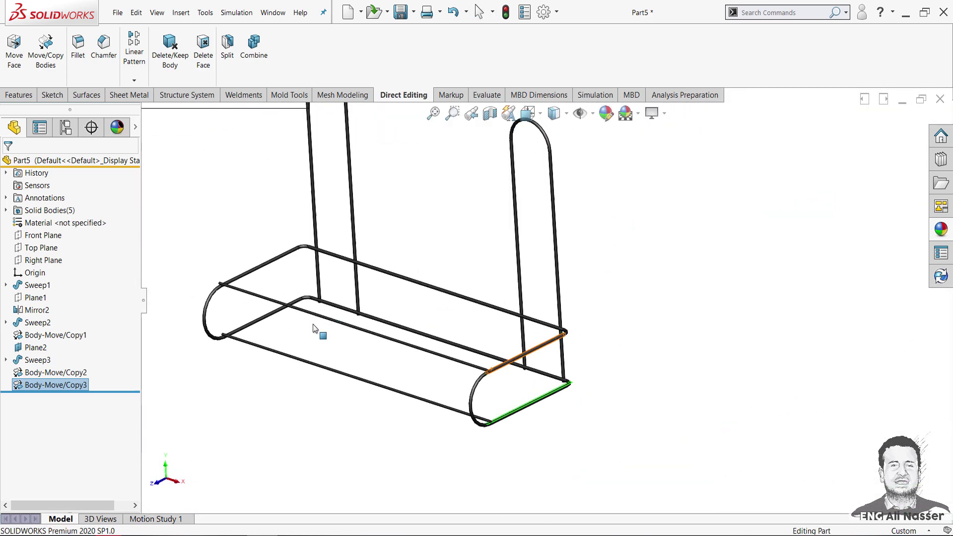
pyautogui.scroll(-5, 396, 207)
pyautogui.scroll(-3, 449, 201)
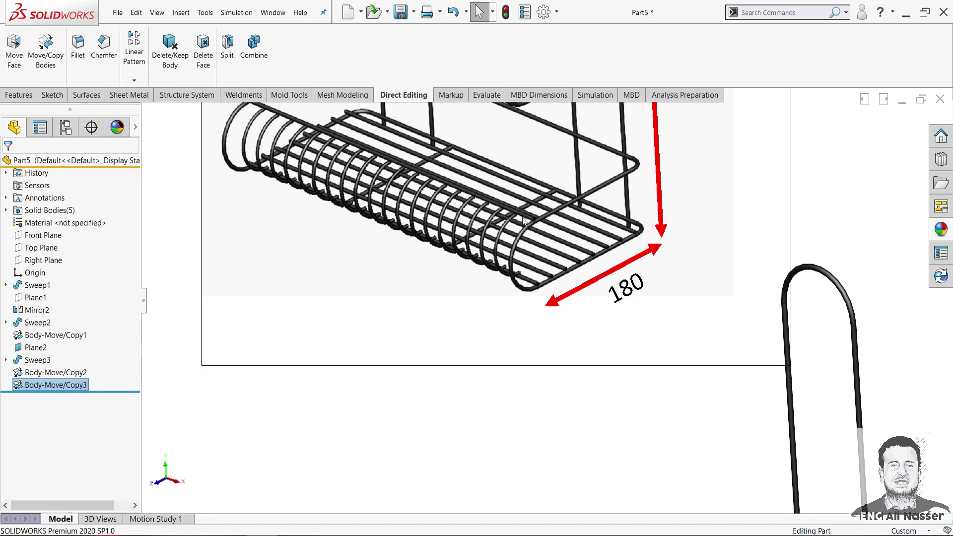
pyautogui.scroll(3, 500, 241)
pyautogui.scroll(3, 640, 409)
pyautogui.scroll(-4, 640, 409)
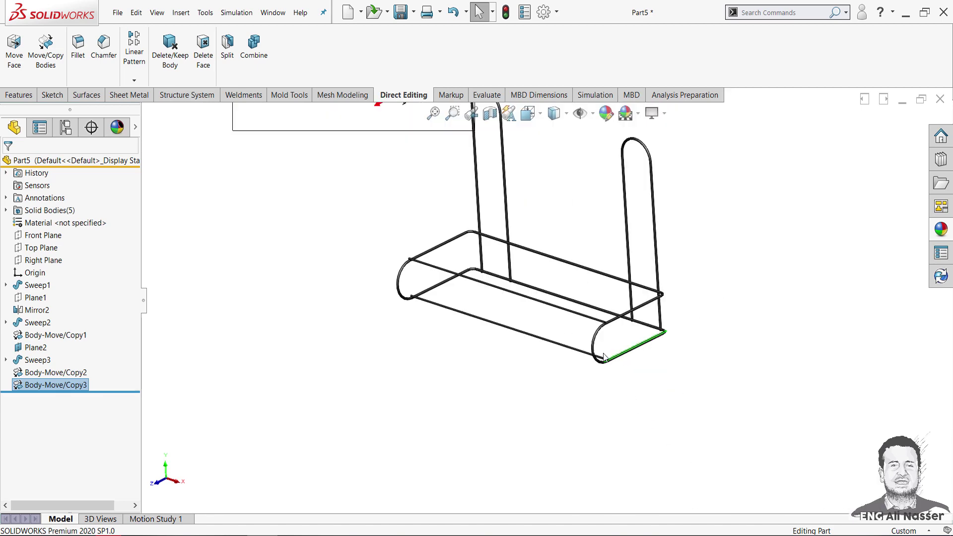
pyautogui.scroll(-3, 534, 257)
pyautogui.scroll(2, 546, 298)
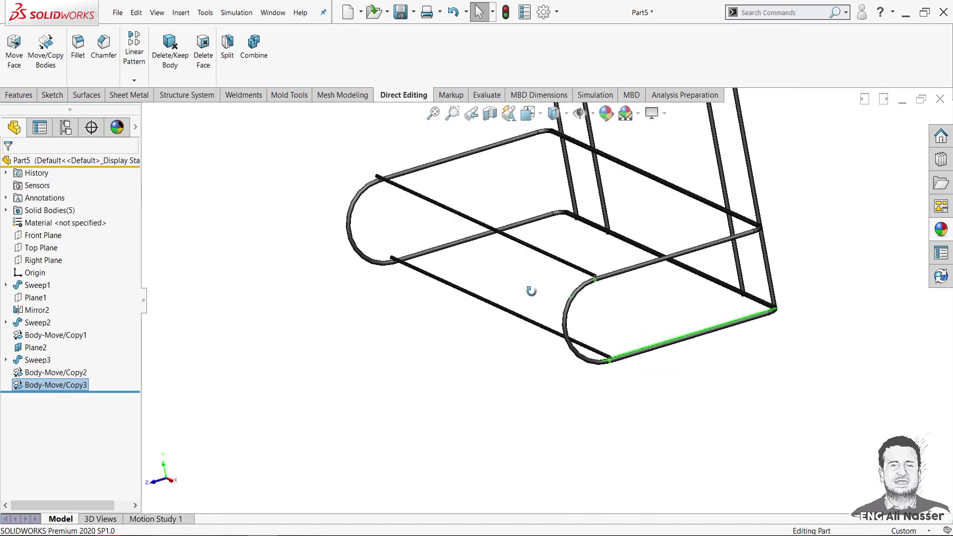
pyautogui.scroll(2, 529, 278)
pyautogui.scroll(2, 529, 233)
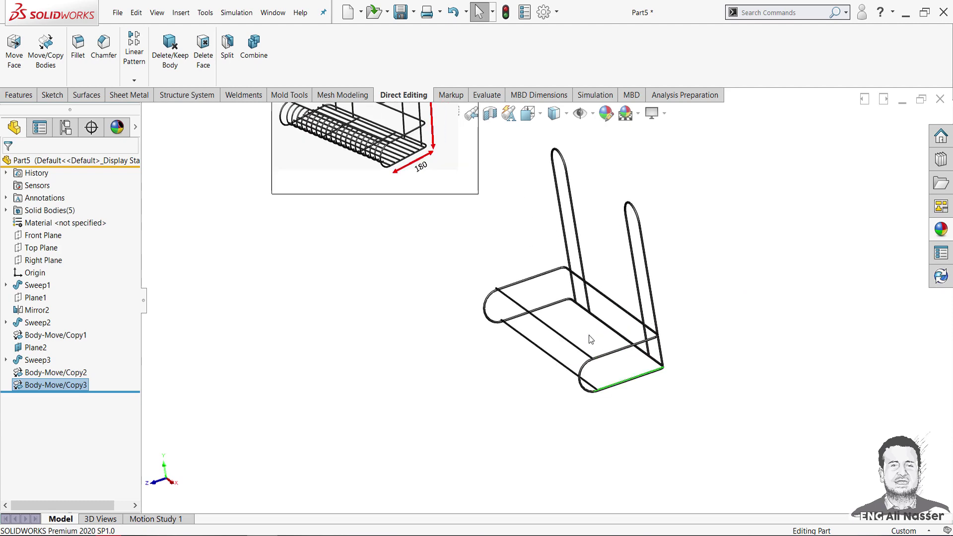
pyautogui.scroll(-2, 590, 339)
pyautogui.moveTo(539, 392)
pyautogui.mouseDown(button='middle')
pyautogui.moveTo(547, 357)
pyautogui.moveTo(527, 374)
pyautogui.moveTo(388, 415)
pyautogui.mouseUp(button='middle')
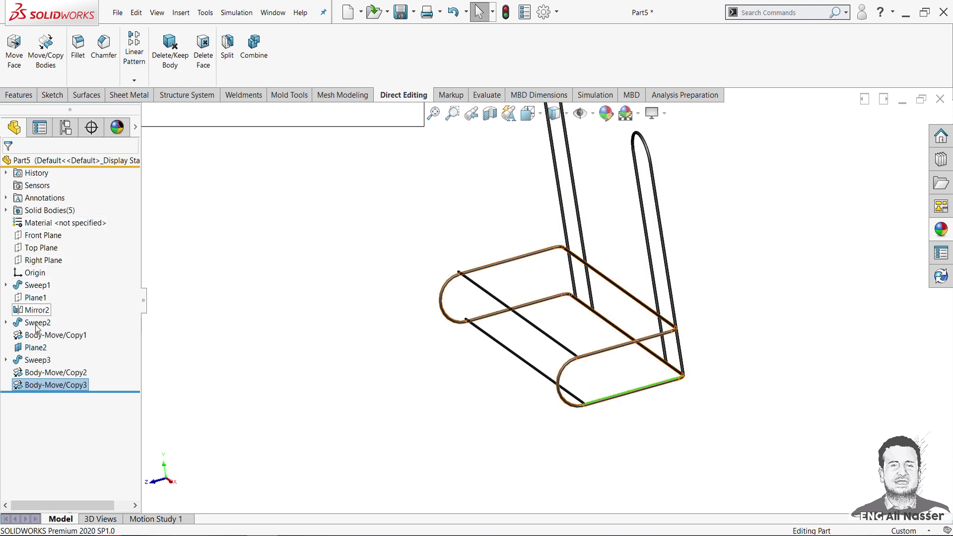
# Step: Select Plane1 and turn the view normal to it for sketching
pyautogui.click(34, 347)
pyautogui.moveTo(198, 367); pyautogui.dragTo(352, 365, button='middle')
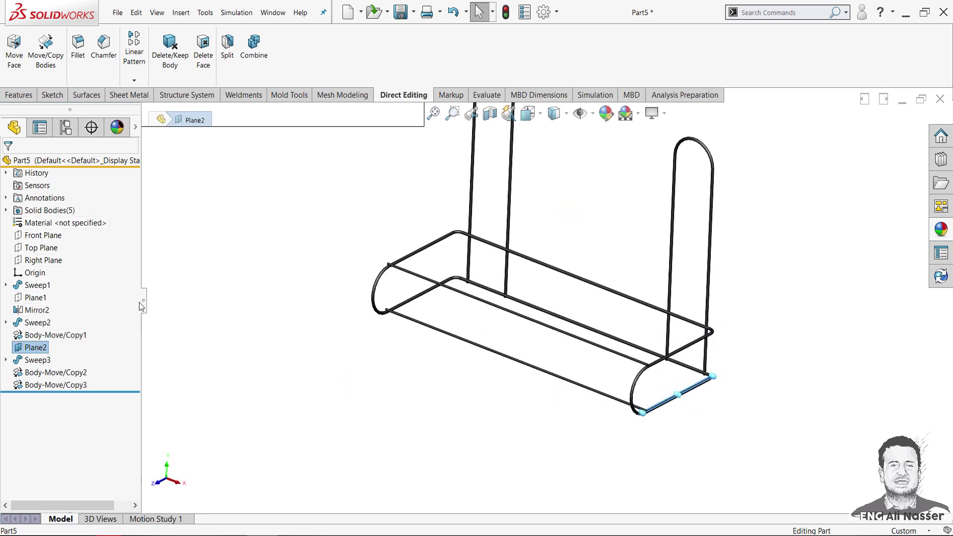
pyautogui.click(35, 298)
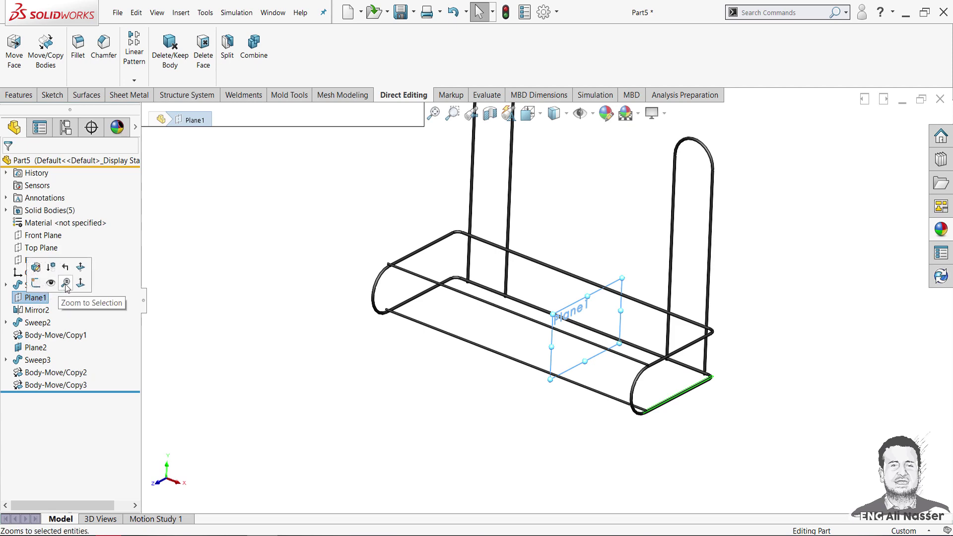
pyautogui.click(80, 282)
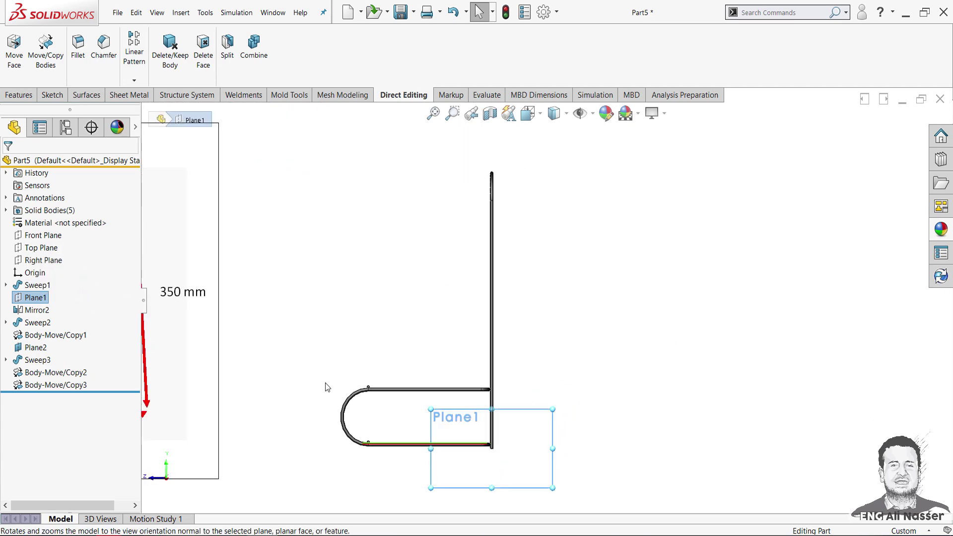
pyautogui.rightClick(40, 297)
# Step: Start Sketch19 on Plane1 and draw a centerpoint arc at the lower wire's rounded end
pyautogui.click(51, 276)
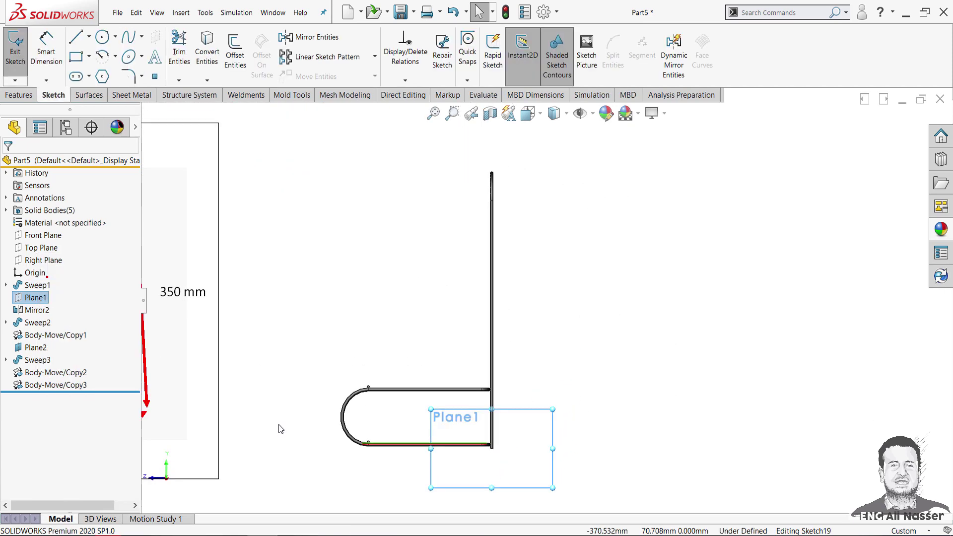
pyautogui.scroll(-5, 347, 422)
pyautogui.scroll(-2, 425, 378)
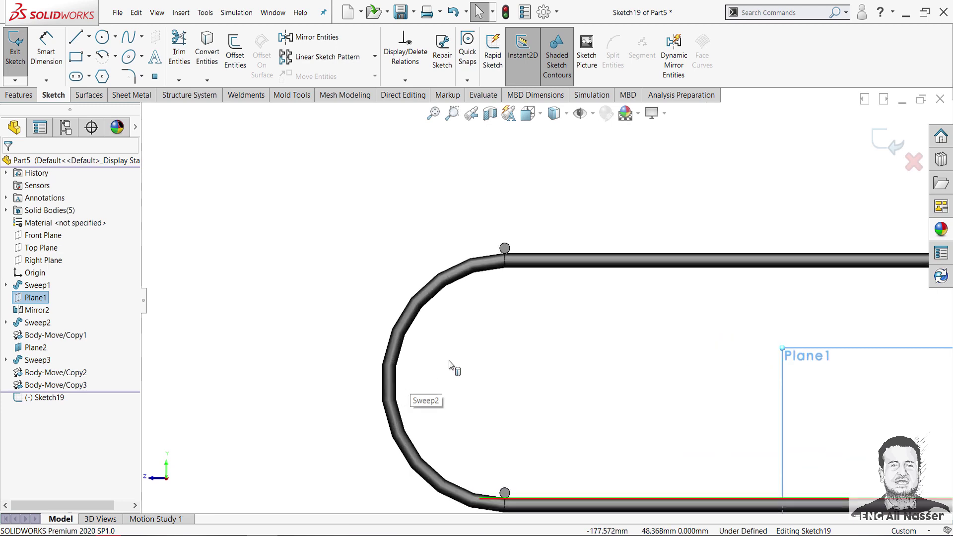
pyautogui.click(103, 56)
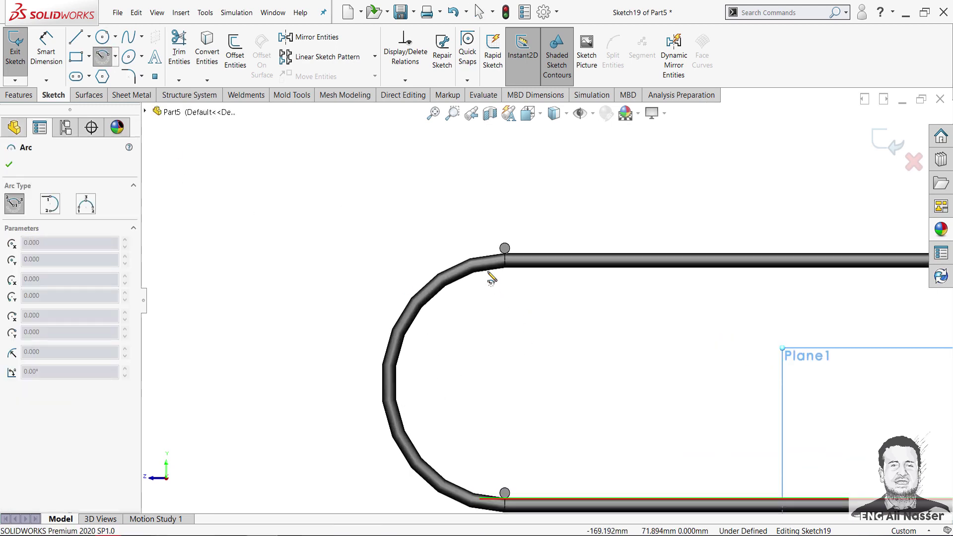
pyautogui.click(504, 383)
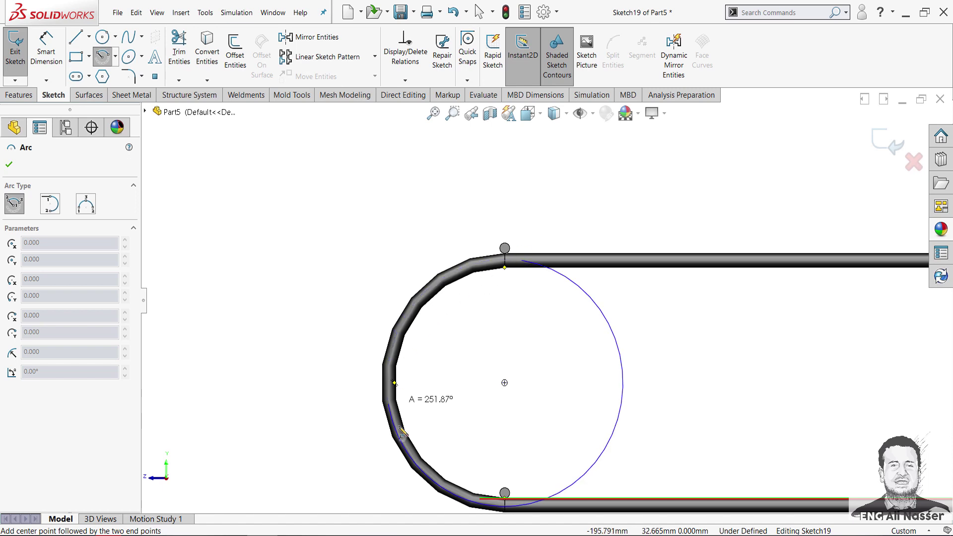
pyautogui.click(521, 507)
pyautogui.rightClick(561, 452)
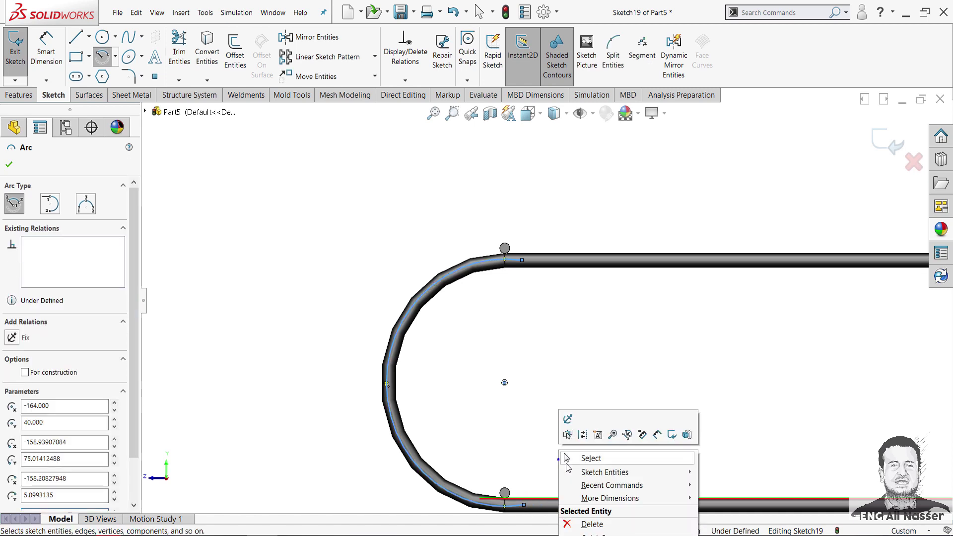
pyautogui.click(579, 459)
# Step: Select the arc and drag its end toward the upper wire end
pyautogui.scroll(-1, 510, 312)
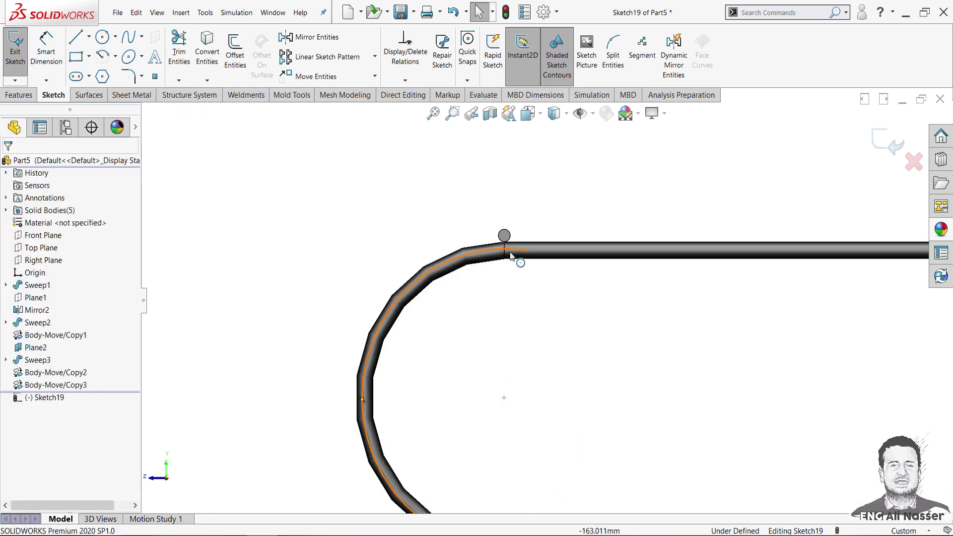
pyautogui.scroll(-3, 509, 250)
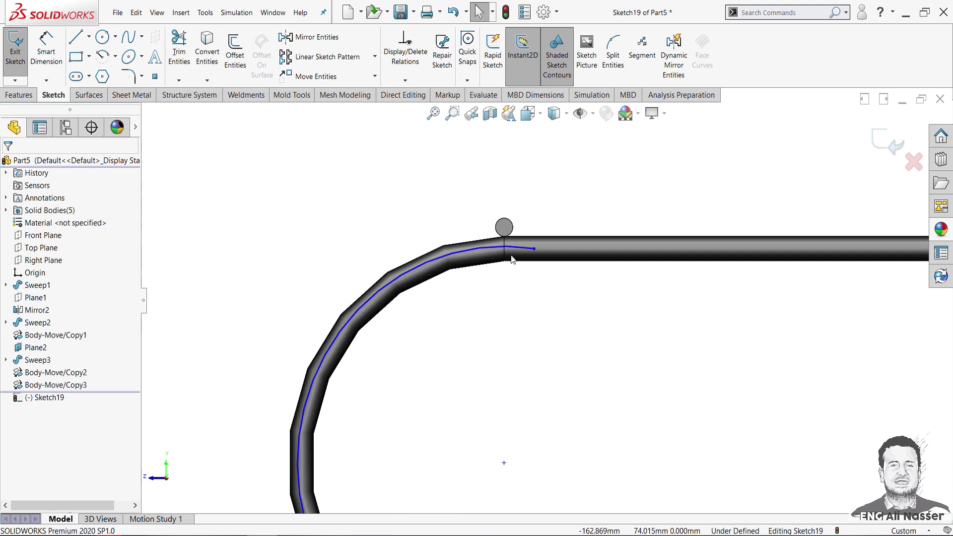
pyautogui.click(542, 251)
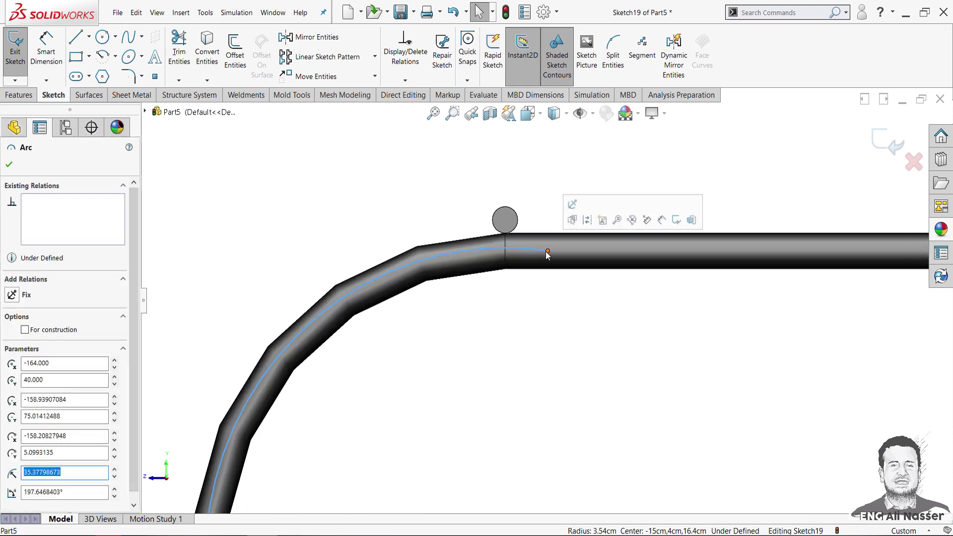
pyautogui.moveTo(548, 252)
pyautogui.mouseDown()
pyautogui.moveTo(505, 237)
pyautogui.moveTo(505, 251)
pyautogui.mouseUp()
# Step: Reshape the curve by moving its endpoint and control point in a face-on view
pyautogui.moveTo(549, 342)
pyautogui.mouseDown(button='middle')
pyautogui.moveTo(525, 345)
pyautogui.moveTo(508, 451)
pyautogui.moveTo(522, 378)
pyautogui.moveTo(513, 393)
pyautogui.mouseUp(button='middle')
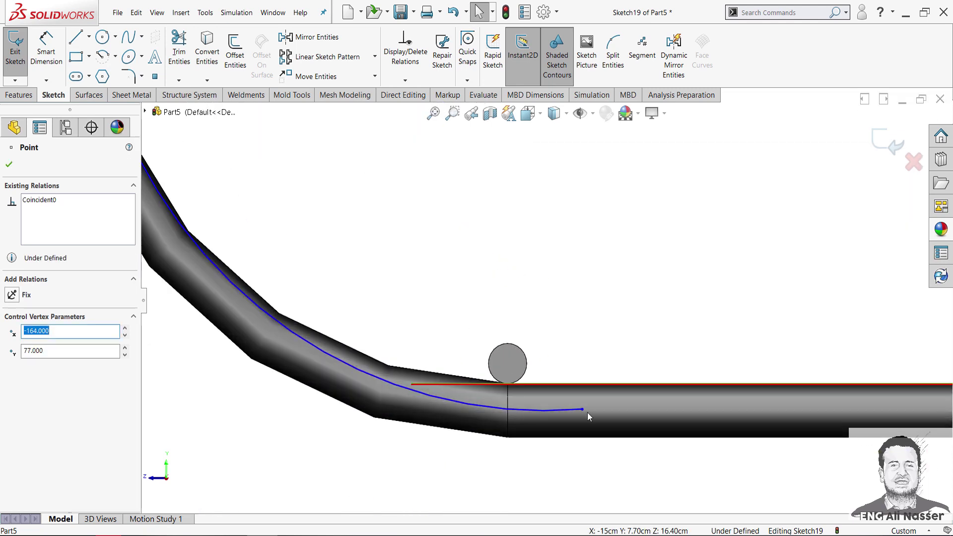
pyautogui.moveTo(513, 394); pyautogui.dragTo(507, 343)
pyautogui.hotkey('ctrl', '8')
pyautogui.scroll(-1, 494, 224)
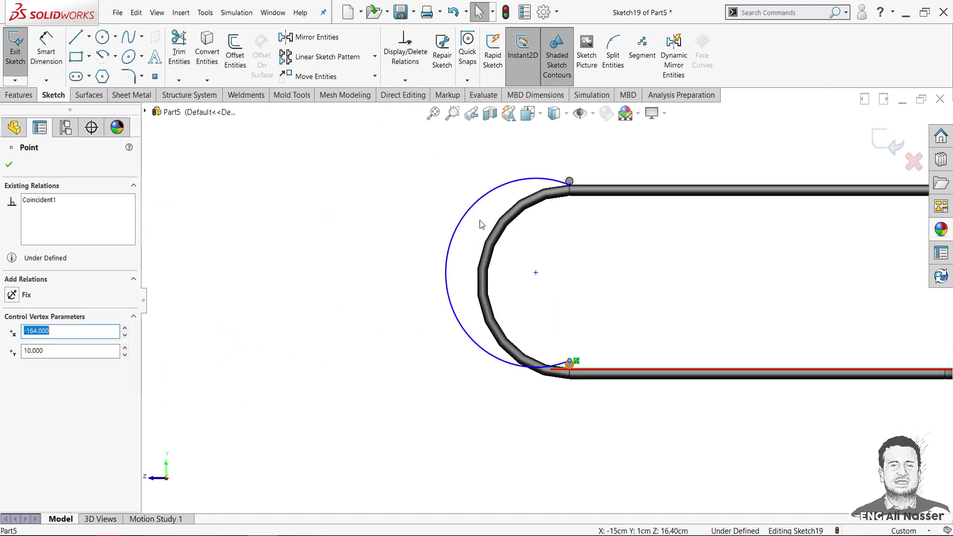
pyautogui.scroll(-3, 481, 224)
pyautogui.moveTo(619, 352)
pyautogui.mouseDown()
pyautogui.moveTo(763, 364)
pyautogui.moveTo(701, 372)
pyautogui.mouseUp()
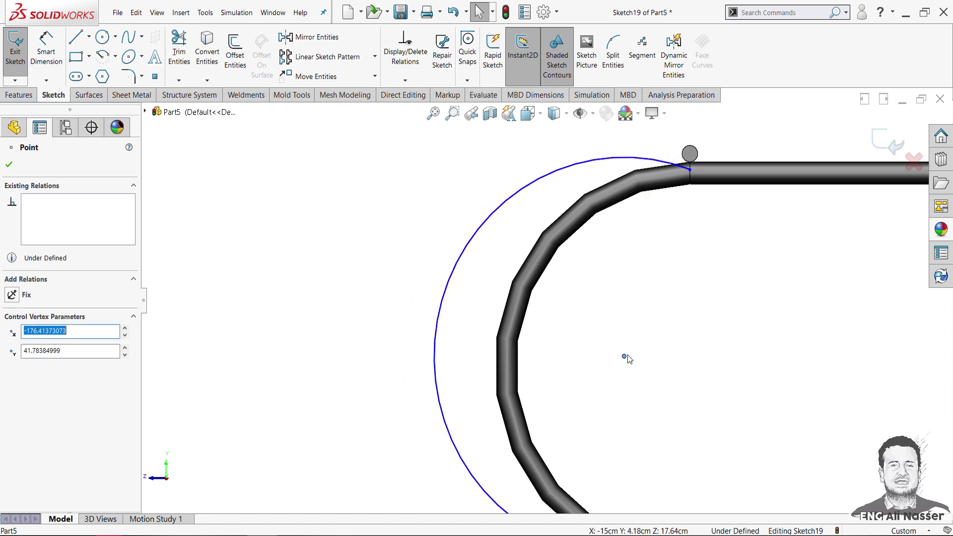
# Step: Make the curve's upper endpoint vertical with the centre and drag it onto the wire circle
pyautogui.click(660, 342)
pyautogui.write('-164.000')
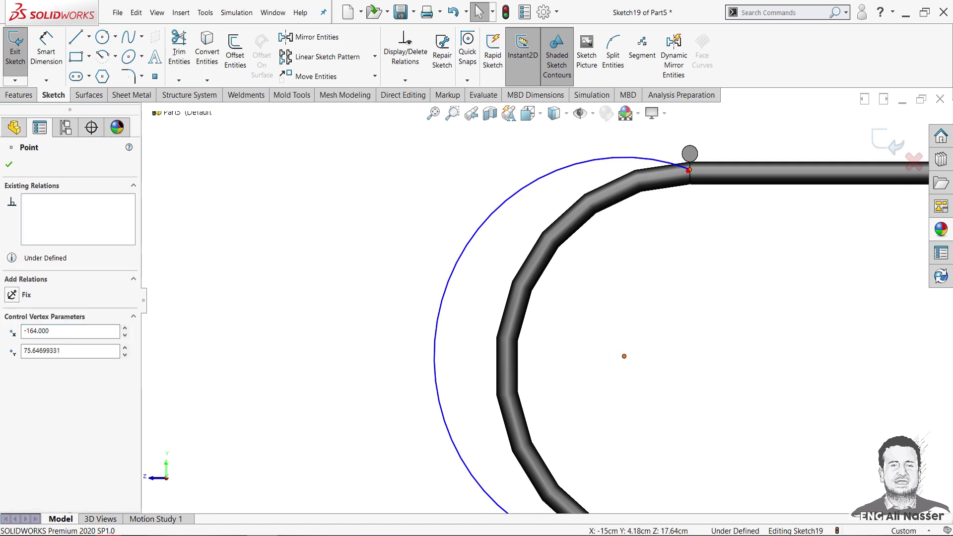
pyautogui.keyDown('ctrl'); pyautogui.click(691, 170); pyautogui.keyUp('ctrl')
pyautogui.click(735, 130)
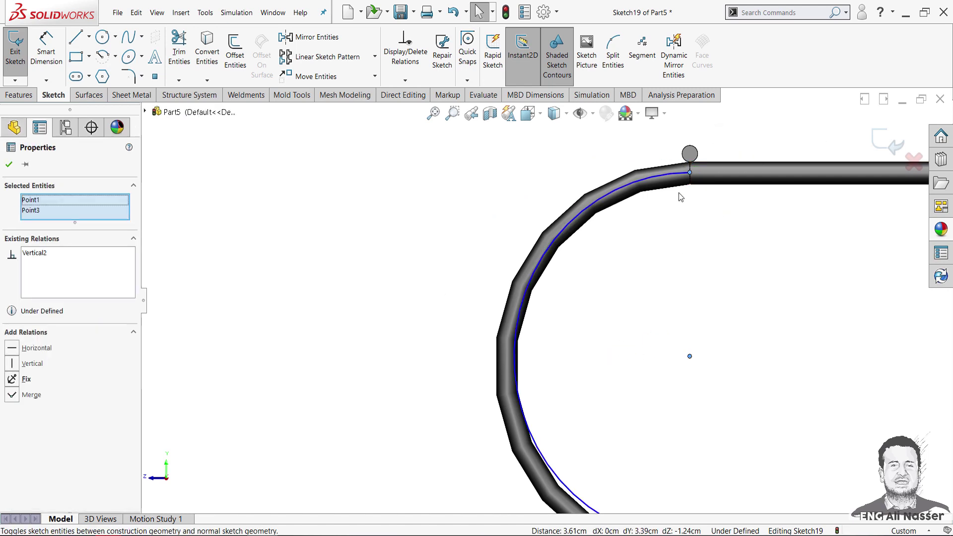
pyautogui.scroll(-5, 683, 194)
pyautogui.moveTo(660, 215); pyautogui.dragTo(660, 187)
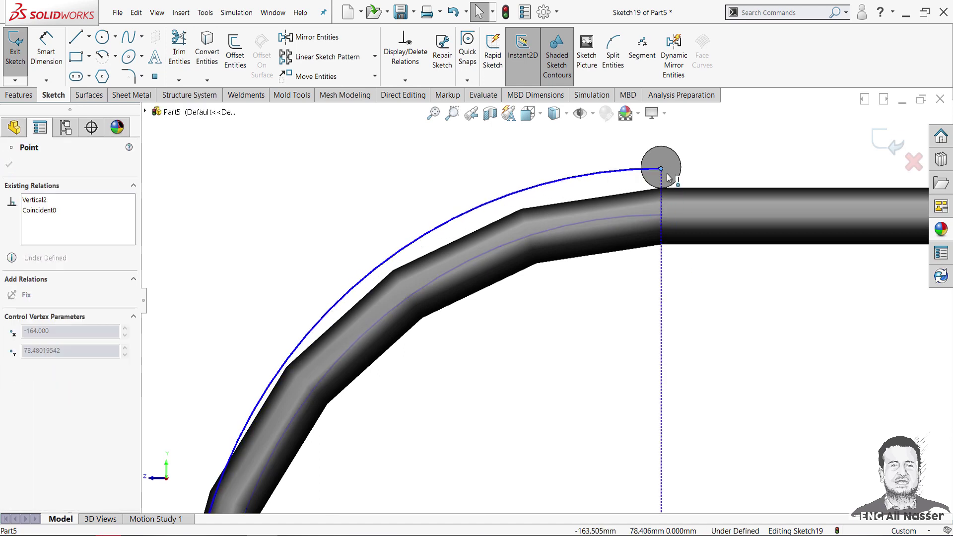
pyautogui.click(682, 350)
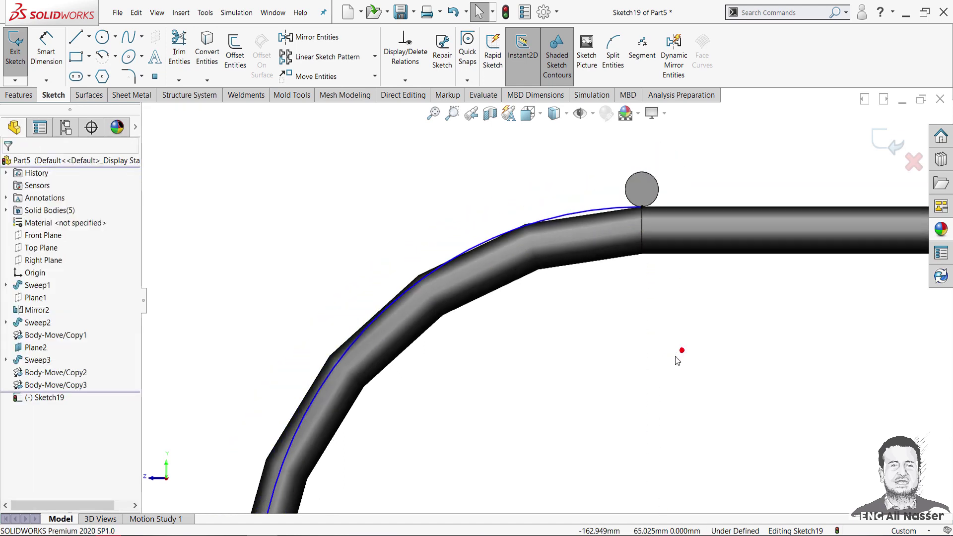
# Step: Reposition the curve's lower endpoint so it ends at (−164, 10)
pyautogui.scroll(5, 677, 354)
pyautogui.scroll(-4, 560, 382)
pyautogui.scroll(-3, 550, 427)
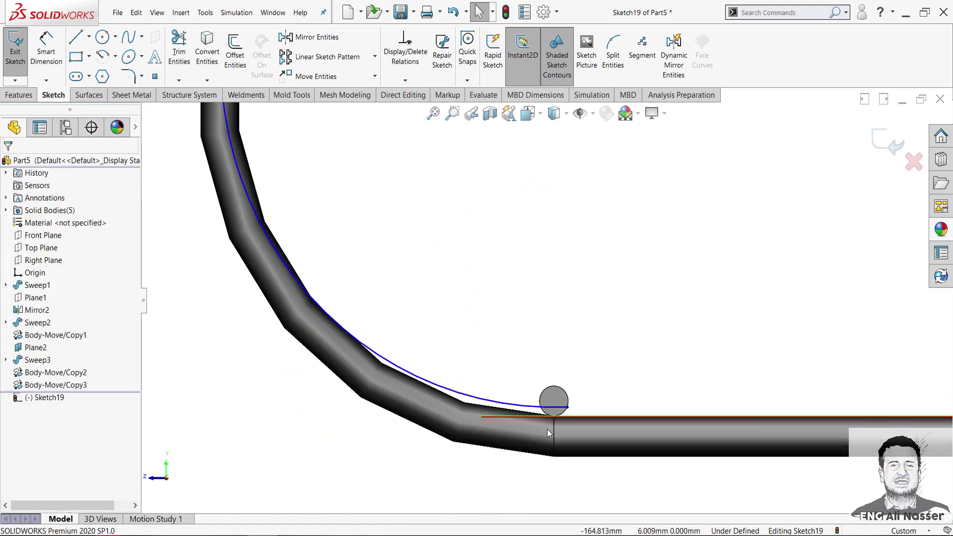
pyautogui.moveTo(568, 408)
pyautogui.mouseDown()
pyautogui.moveTo(553, 385)
pyautogui.moveTo(554, 393)
pyautogui.mouseUp()
pyautogui.click(556, 338)
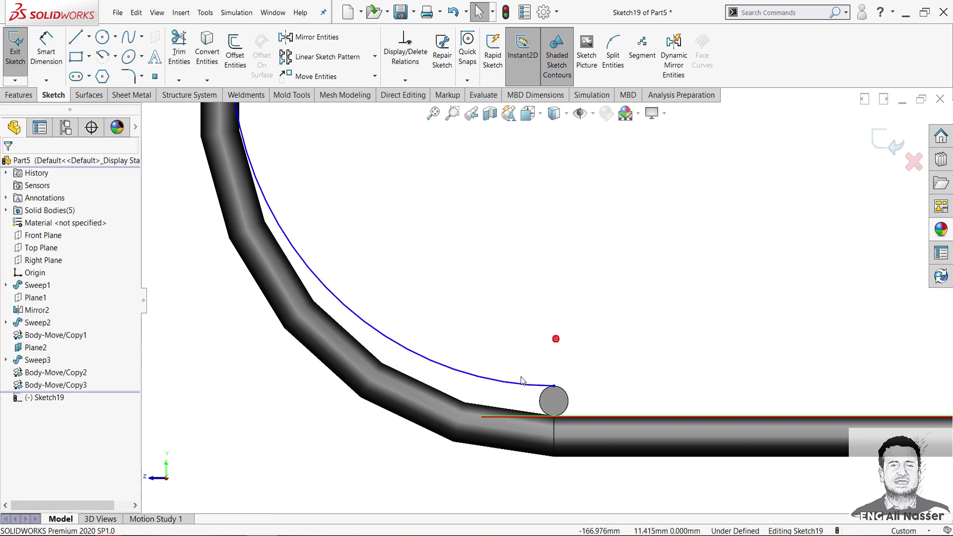
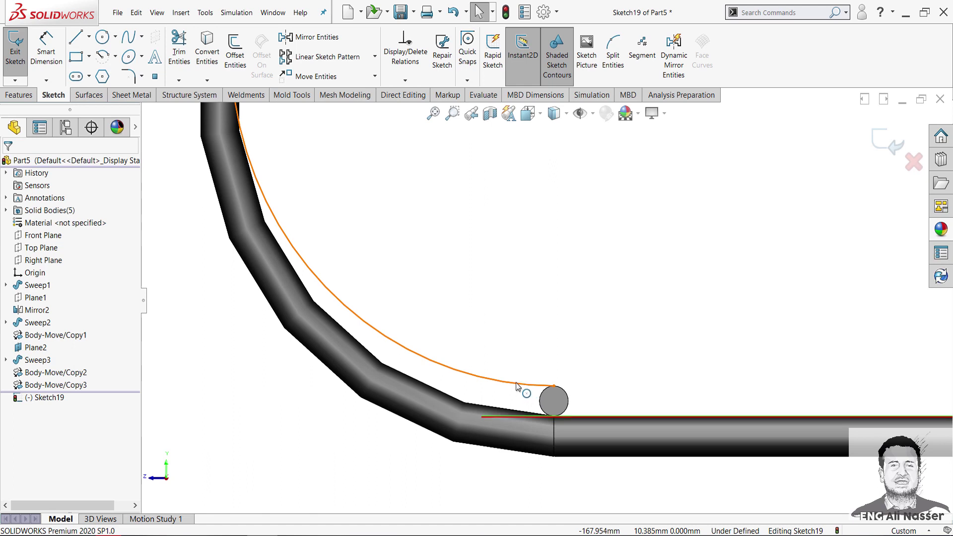
# Step: Offset the curved path by 1.5 mm, then undo it because it landed on the wrong side
pyautogui.scroll(3, 436, 317)
pyautogui.scroll(2, 434, 311)
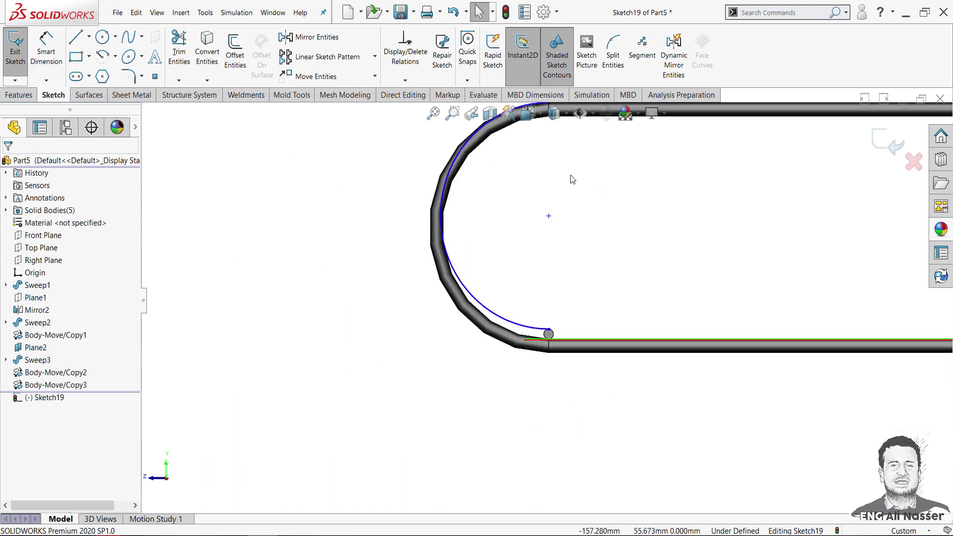
pyautogui.scroll(-2, 570, 175)
pyautogui.click(238, 67)
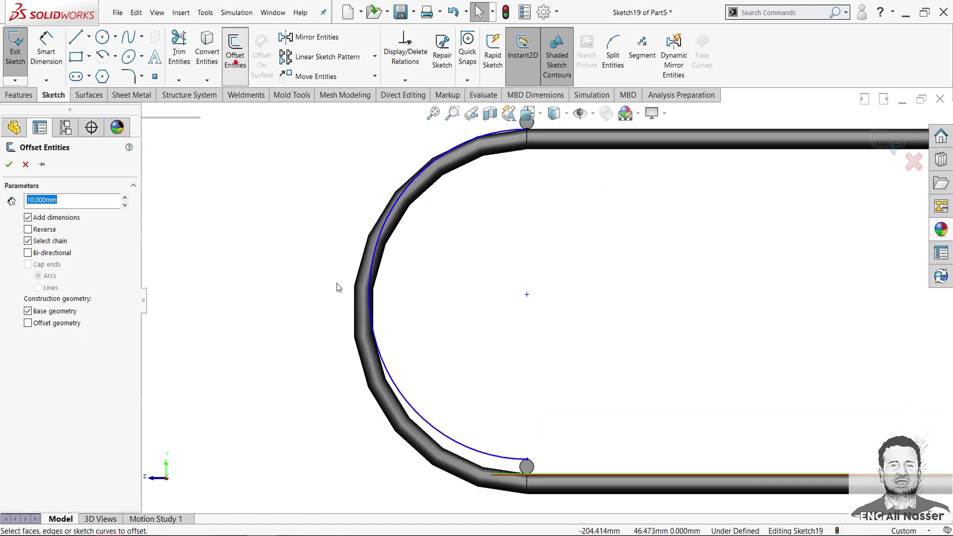
pyautogui.click(378, 324)
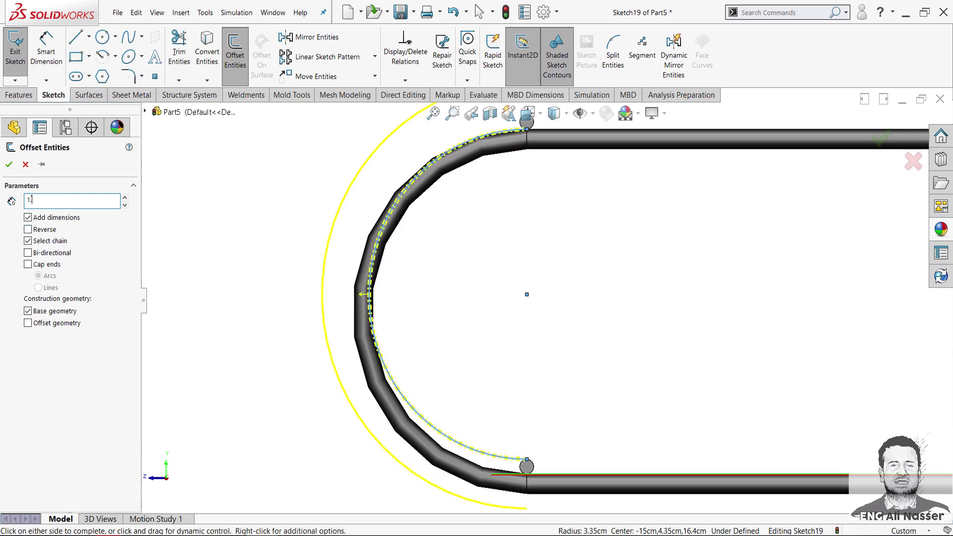
pyautogui.click(180, 288)
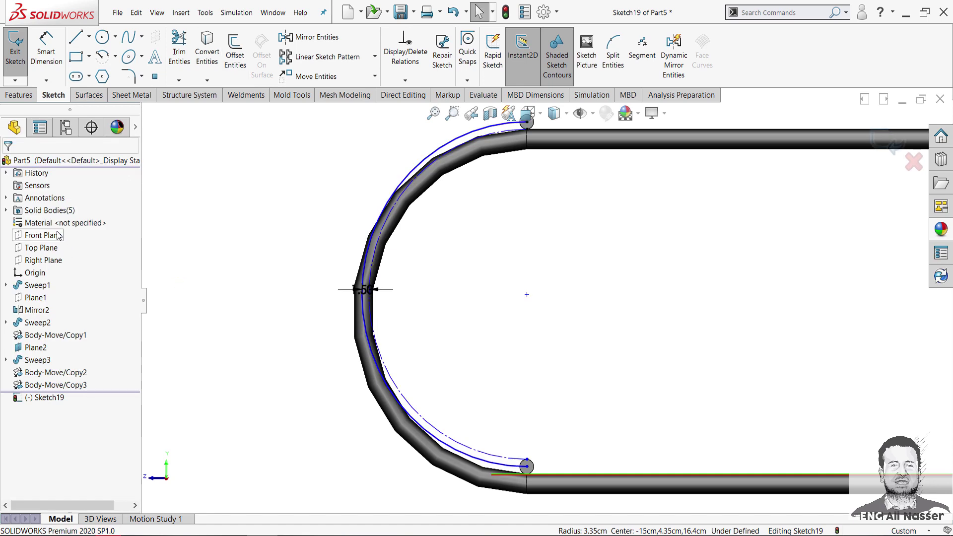
pyautogui.hotkey('ctrl', 'z')
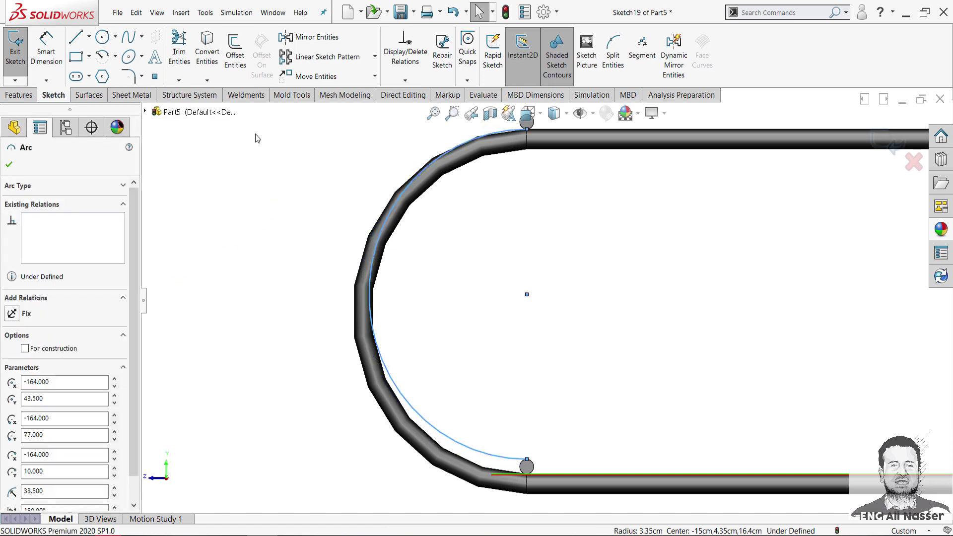
# Step: Offset the arc 1.5 mm inward with Reverse checked, then exit Sketch19
pyautogui.click(236, 59)
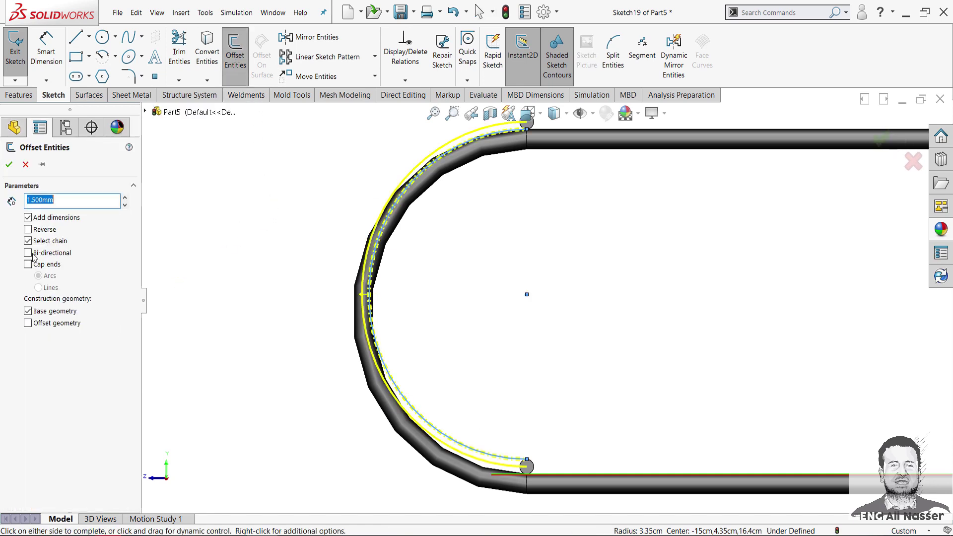
pyautogui.click(28, 229)
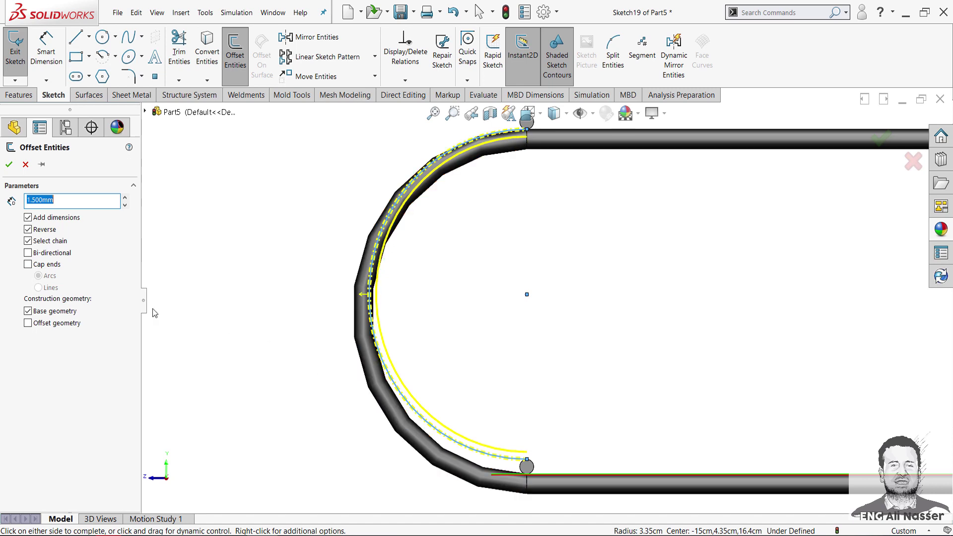
pyautogui.click(8, 165)
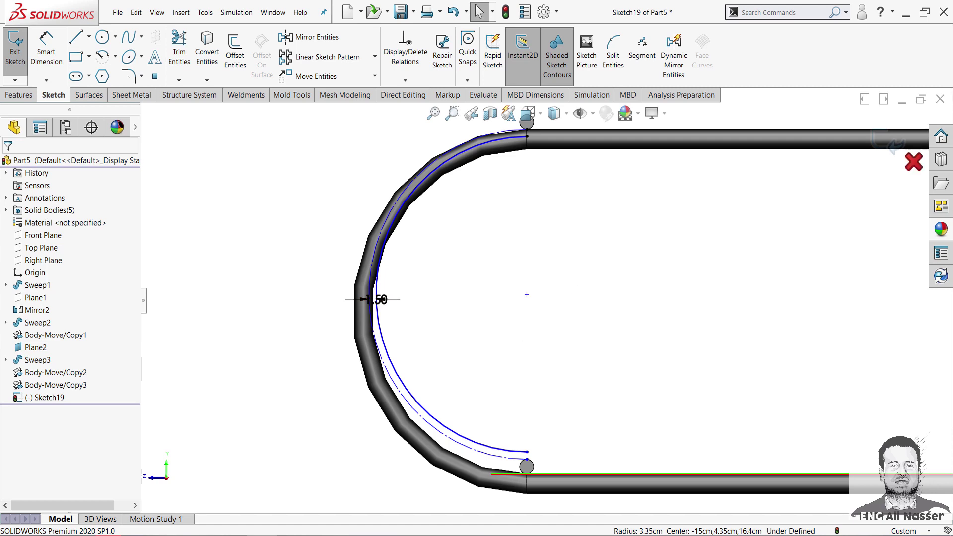
pyautogui.click(892, 145)
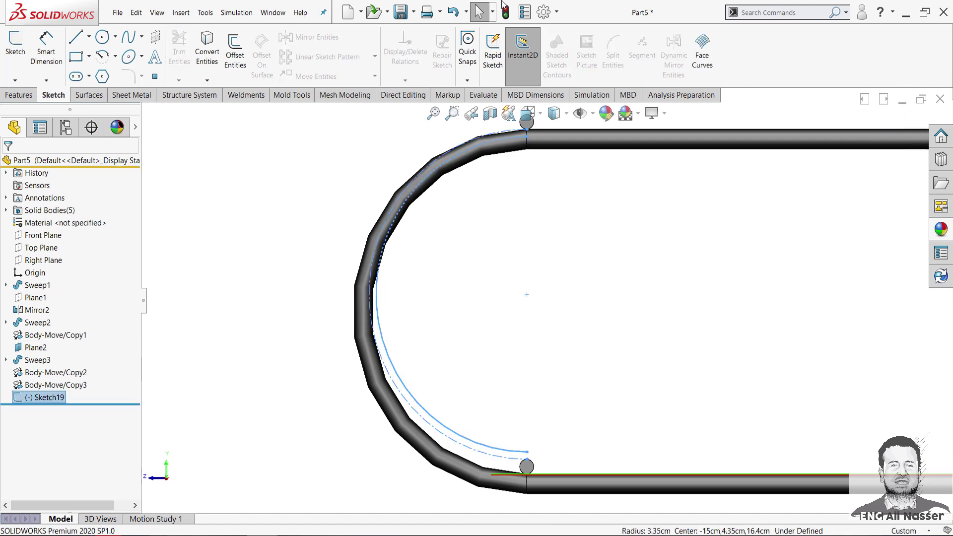
# Step: Sweep a 3 mm circular-profile wire along Sketch19 with Merge result unchecked
pyautogui.click(19, 94)
pyautogui.click(95, 44)
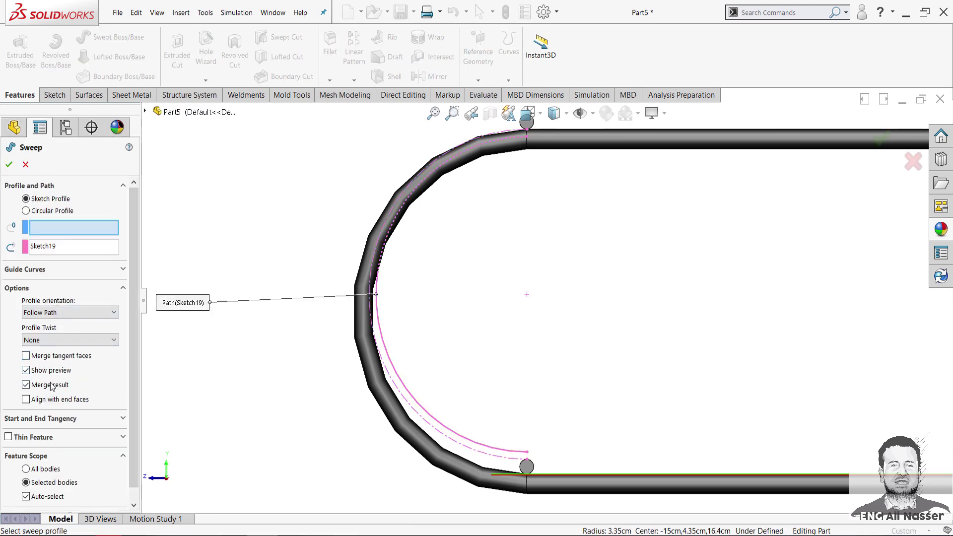
pyautogui.click(60, 386)
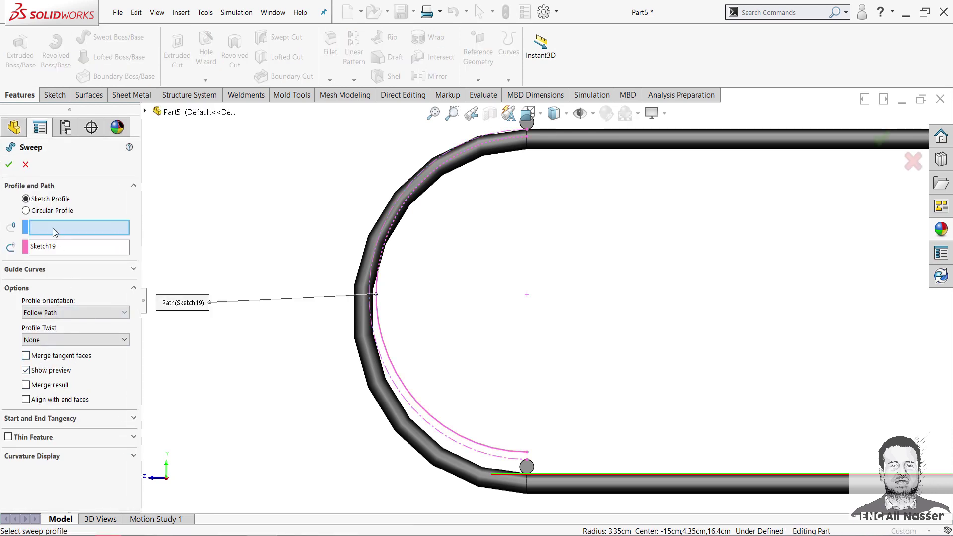
pyautogui.click(26, 210)
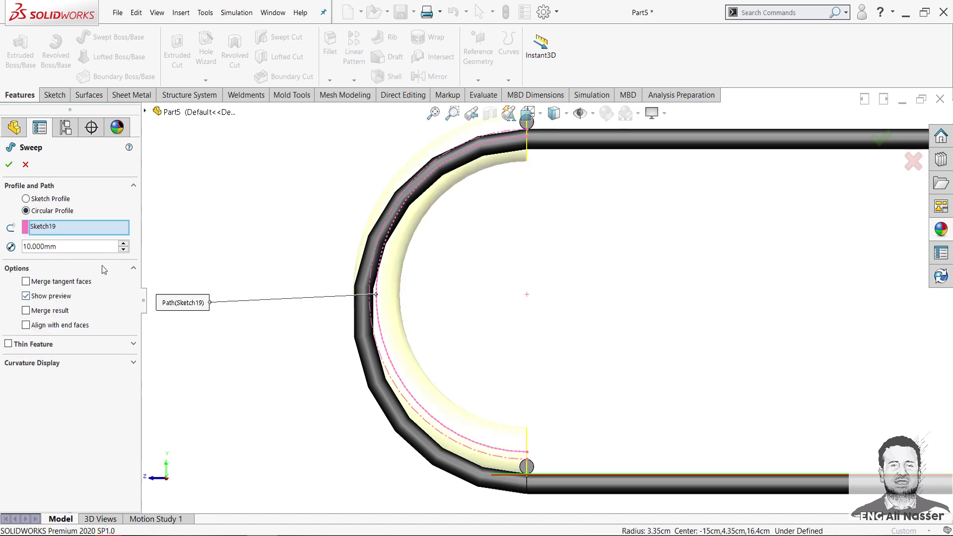
pyautogui.write('3')
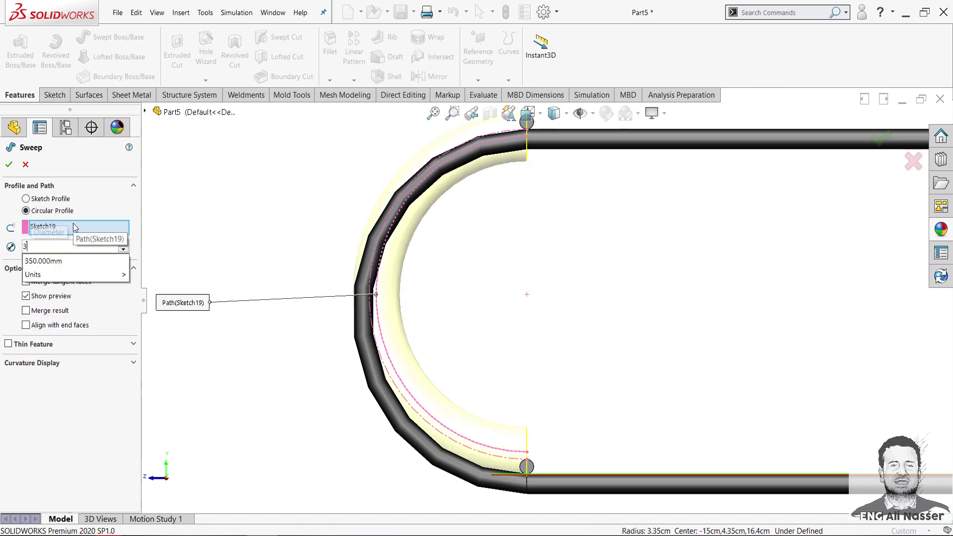
pyautogui.press('Return')
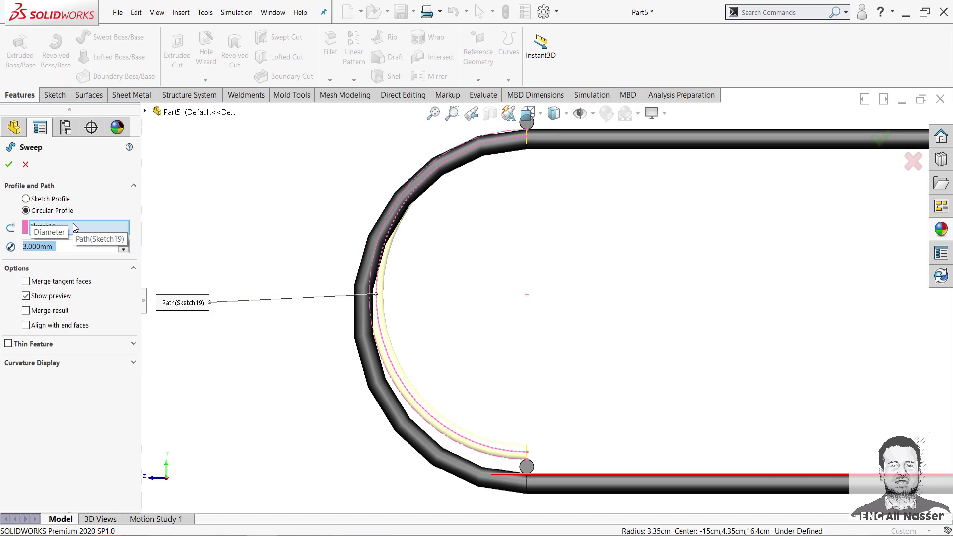
pyautogui.press('Return')
pyautogui.moveTo(546, 223)
pyautogui.mouseDown(button='middle')
pyautogui.moveTo(684, 166)
pyautogui.moveTo(569, 296)
pyautogui.mouseUp(button='middle')
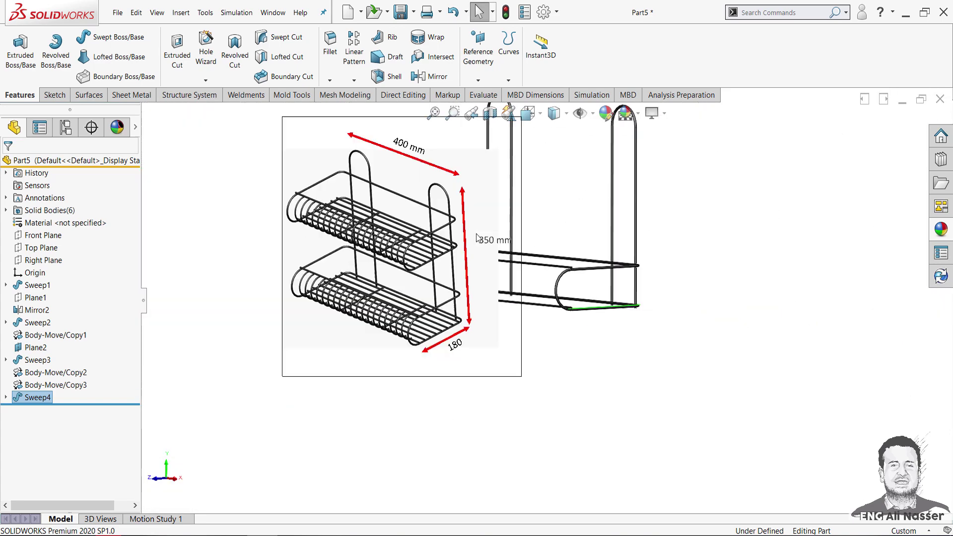
# Step: Inspect the new wire and start a Move Face with a 1 mm offset
pyautogui.scroll(-3, 582, 252)
pyautogui.moveTo(582, 252)
pyautogui.mouseDown(button='middle')
pyautogui.moveTo(475, 270)
pyautogui.moveTo(333, 253)
pyautogui.moveTo(405, 245)
pyautogui.moveTo(437, 283)
pyautogui.moveTo(455, 159)
pyautogui.mouseUp(button='middle')
pyautogui.scroll(-8, 467, 268)
pyautogui.scroll(-3, 405, 245)
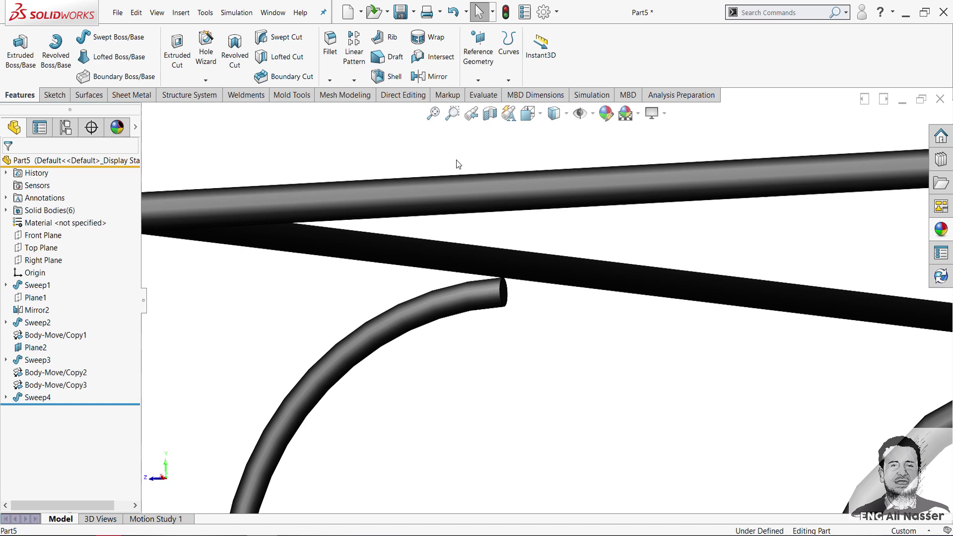
pyautogui.click(413, 94)
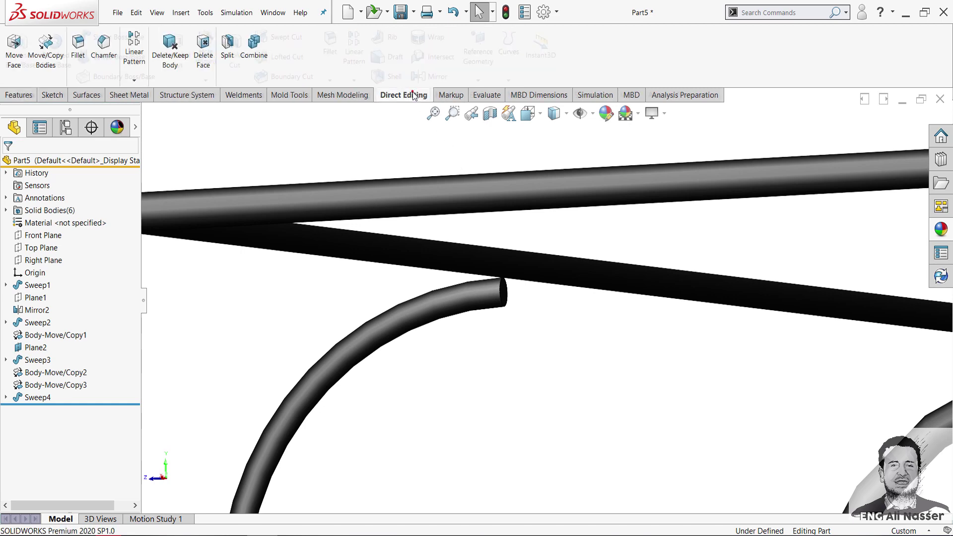
pyautogui.click(14, 64)
pyautogui.scroll(-3, 491, 291)
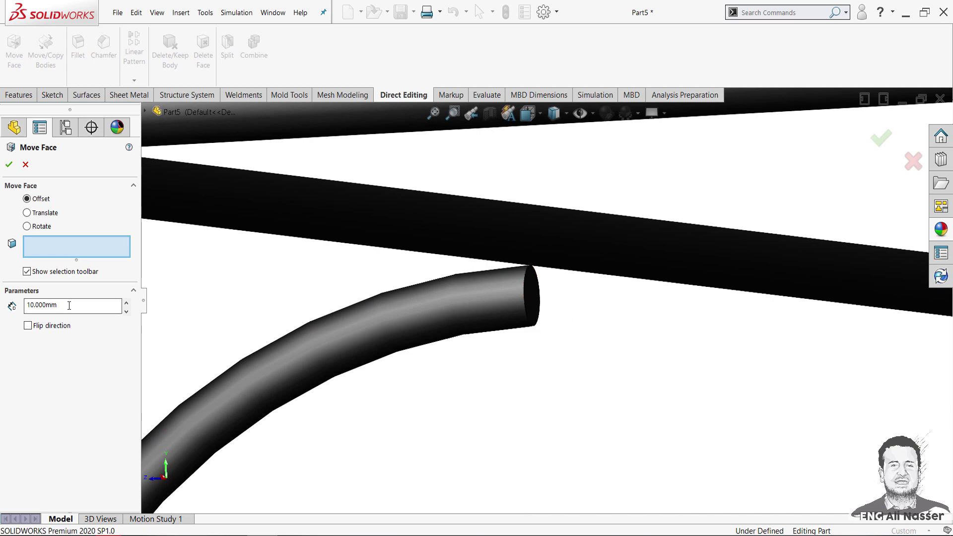
pyautogui.write('1')
# Step: Select both end faces of the curved wire and apply the 1 mm offset
pyautogui.click(535, 293)
pyautogui.scroll(3, 612, 394)
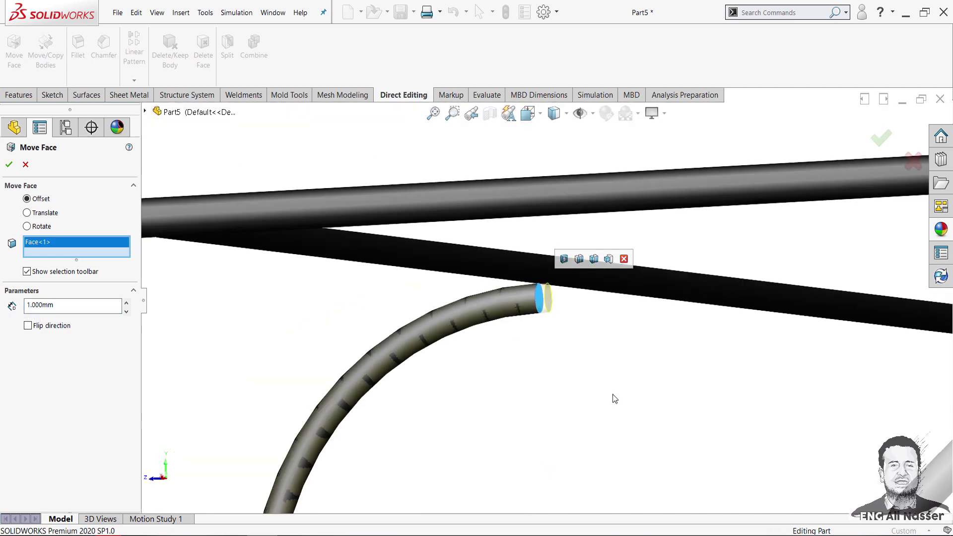
pyautogui.moveTo(613, 394)
pyautogui.mouseDown(button='middle')
pyautogui.moveTo(542, 420)
pyautogui.moveTo(544, 358)
pyautogui.moveTo(530, 372)
pyautogui.moveTo(543, 393)
pyautogui.moveTo(444, 355)
pyautogui.moveTo(458, 331)
pyautogui.moveTo(446, 357)
pyautogui.moveTo(446, 333)
pyautogui.moveTo(446, 373)
pyautogui.moveTo(457, 370)
pyautogui.moveTo(465, 329)
pyautogui.mouseUp(button='middle')
pyautogui.click(551, 334)
pyautogui.scroll(5, 549, 411)
pyautogui.click(9, 164)
# Step: Start a Linear Pattern of bodies with the curved Move Face1 rib selected
pyautogui.scroll(5, 604, 302)
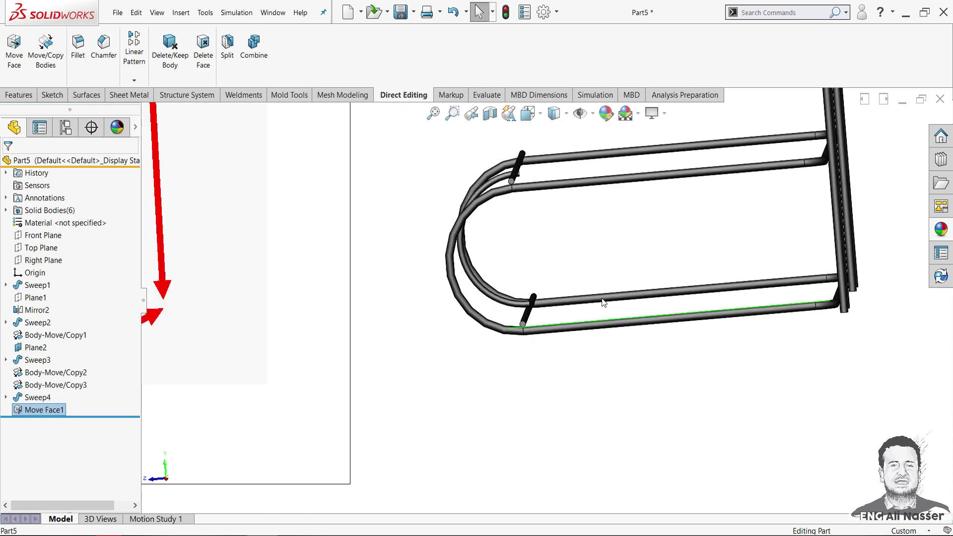
pyautogui.scroll(-1, 535, 239)
pyautogui.scroll(-3, 526, 218)
pyautogui.scroll(-3, 521, 198)
pyautogui.scroll(-1, 520, 195)
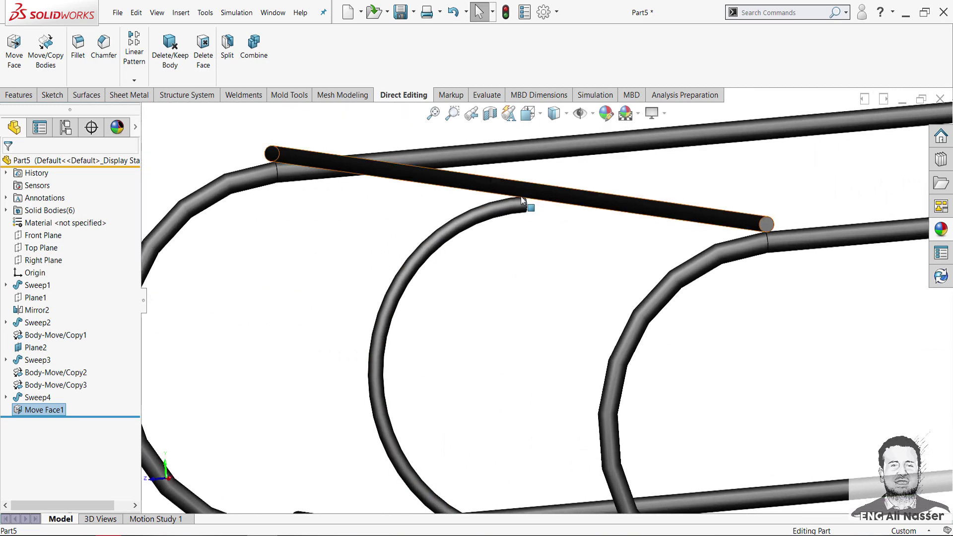
pyautogui.scroll(5, 612, 285)
pyautogui.scroll(-2, 597, 310)
pyautogui.scroll(-1, 605, 350)
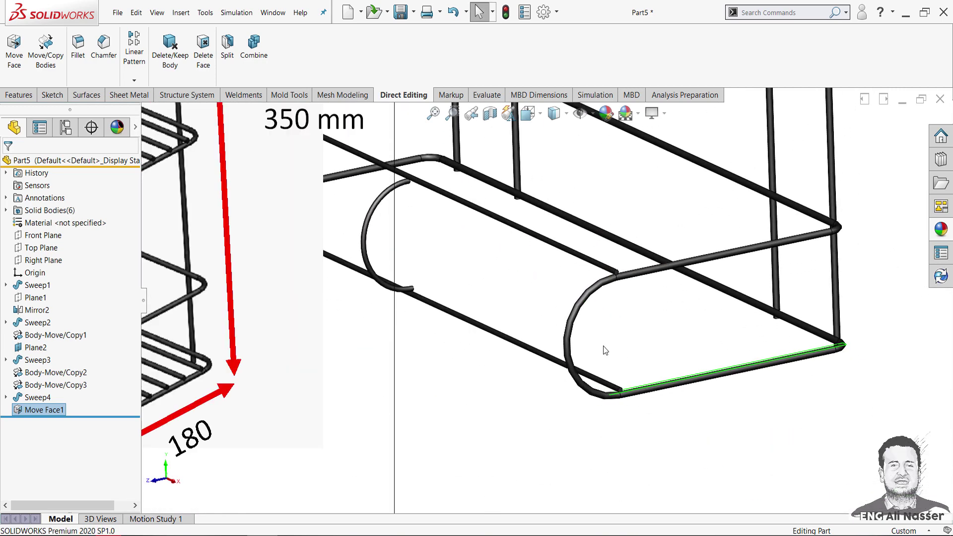
pyautogui.scroll(2, 590, 354)
pyautogui.scroll(5, 443, 391)
pyautogui.scroll(-1, 419, 303)
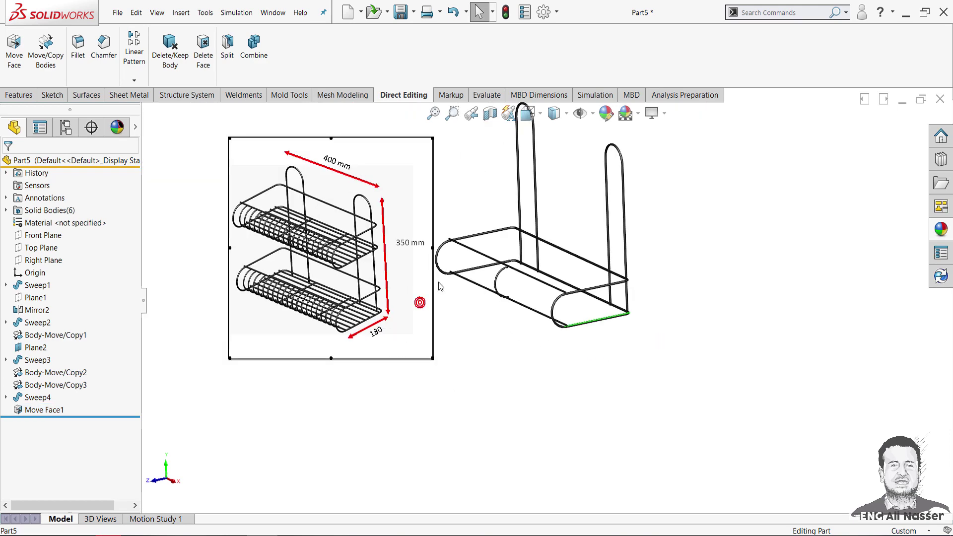
pyautogui.scroll(-4, 480, 281)
pyautogui.scroll(5, 366, 332)
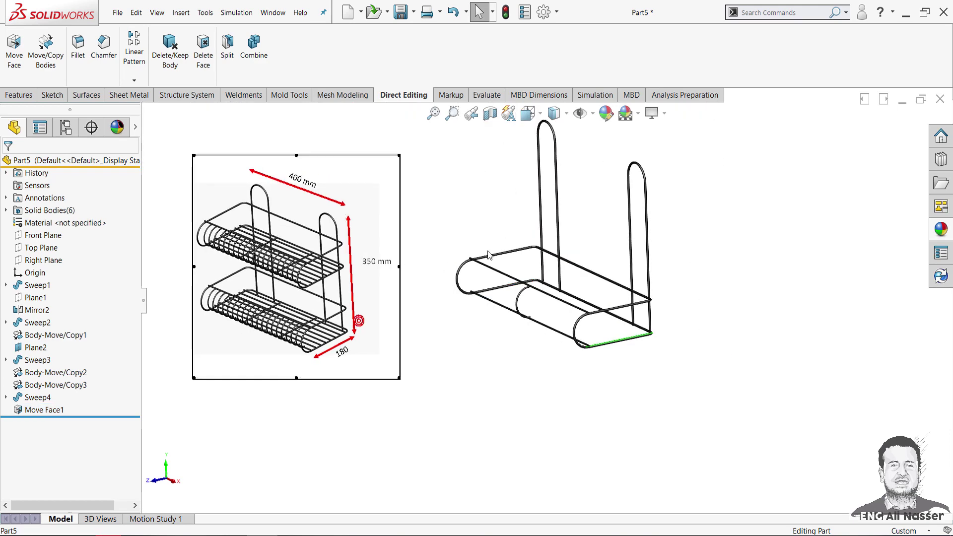
pyautogui.scroll(-4, 534, 404)
pyautogui.scroll(-3, 535, 392)
pyautogui.scroll(3, 526, 377)
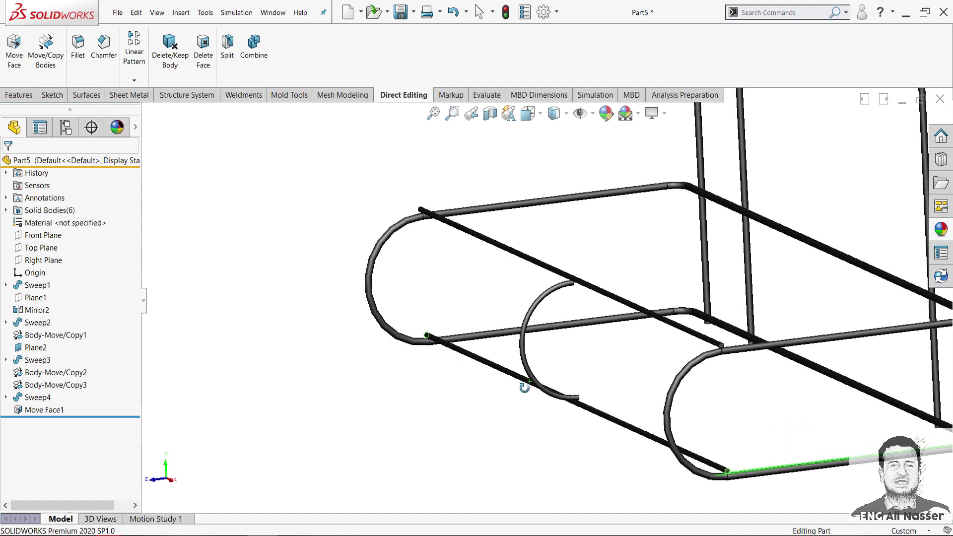
pyautogui.moveTo(523, 387); pyautogui.dragTo(557, 395, button='middle')
pyautogui.scroll(2, 557, 395)
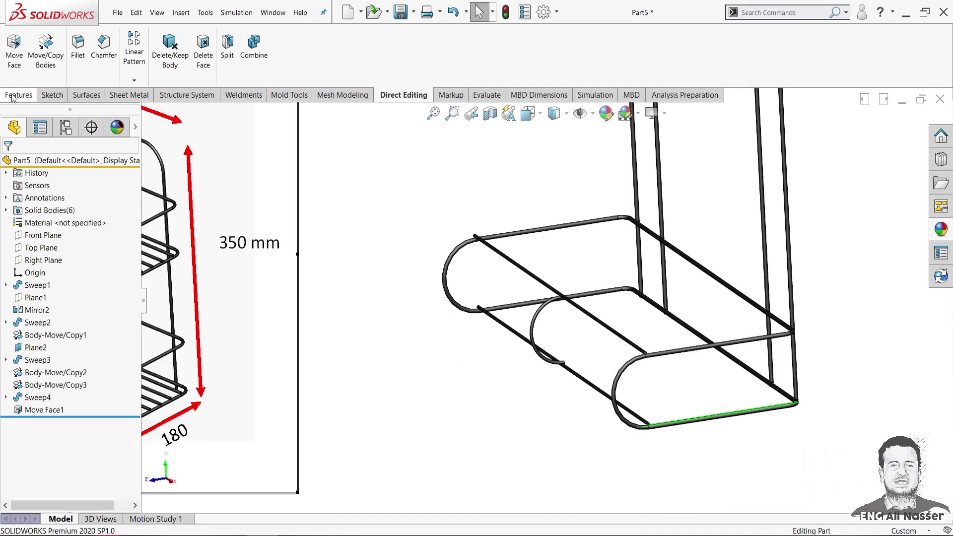
pyautogui.click(134, 80)
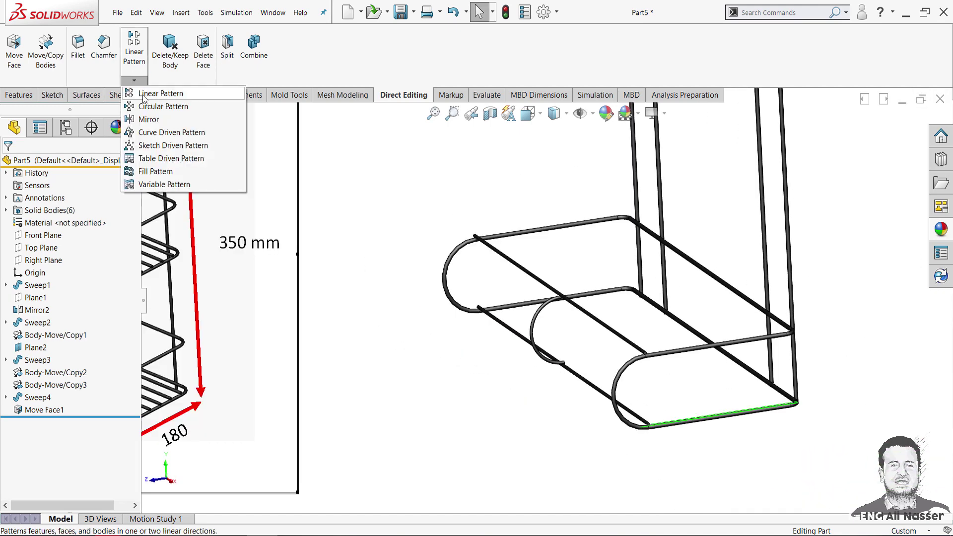
pyautogui.click(144, 96)
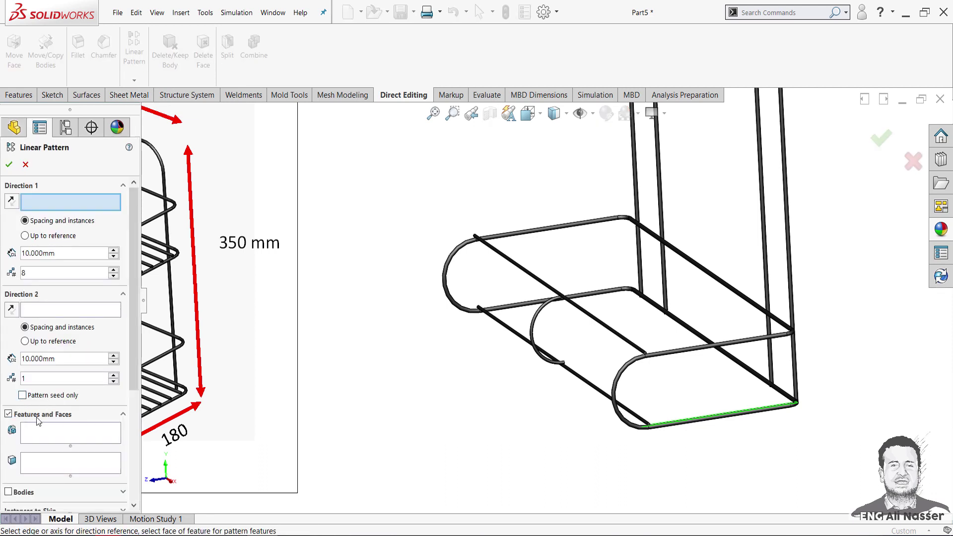
pyautogui.click(8, 492)
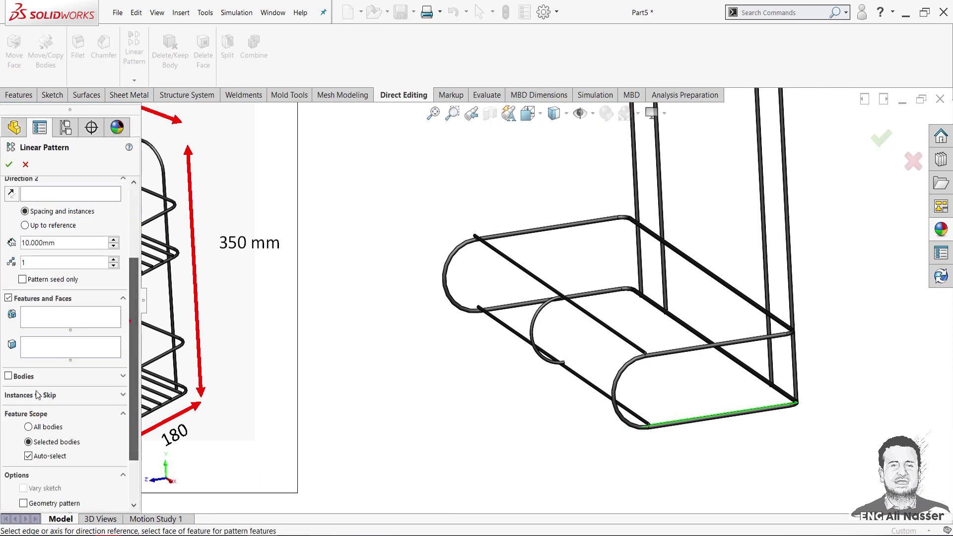
pyautogui.click(540, 307)
# Step: Show Temporary Axes so the axes through the tubes are visible
pyautogui.moveTo(508, 433)
pyautogui.mouseDown(button='middle')
pyautogui.moveTo(543, 419)
pyautogui.moveTo(541, 447)
pyautogui.mouseUp(button='middle')
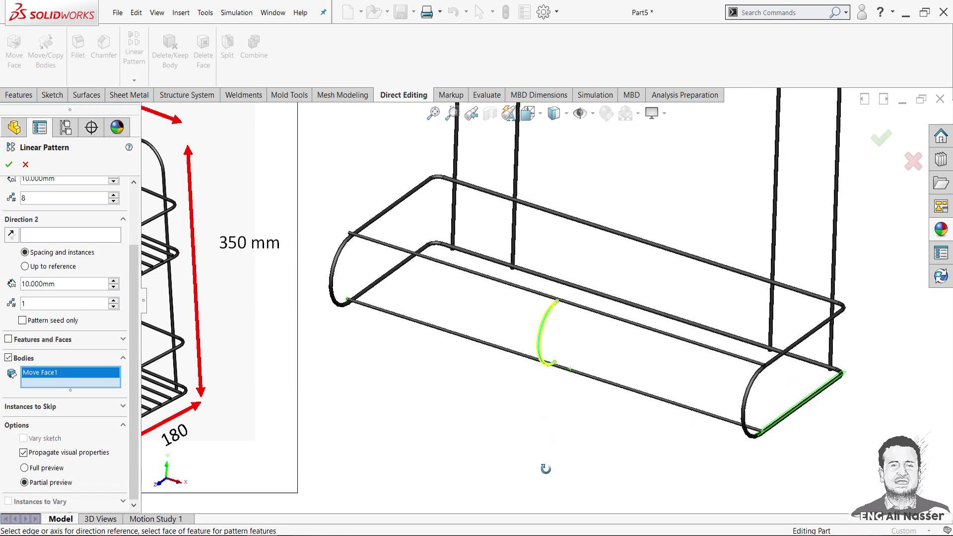
pyautogui.scroll(2, 128, 296)
pyautogui.scroll(1, 128, 296)
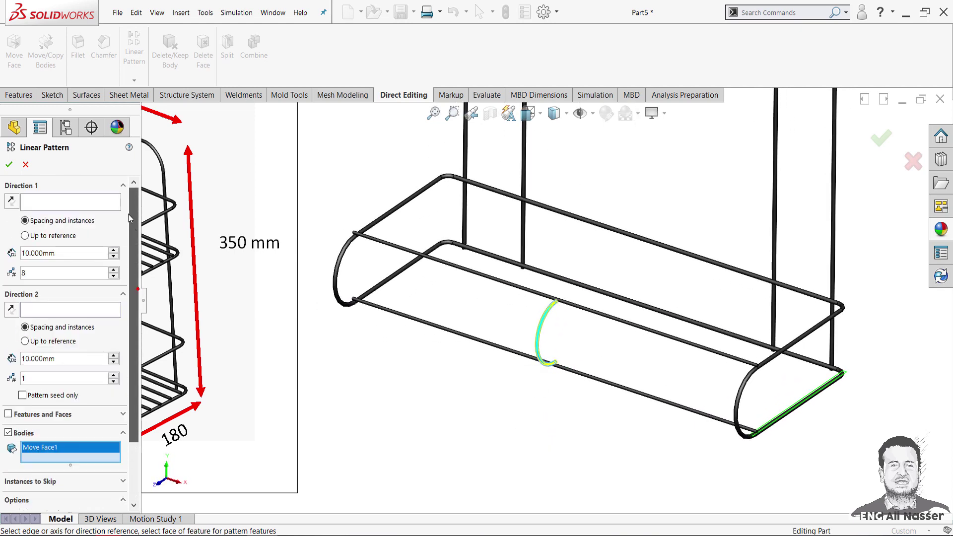
pyautogui.moveTo(601, 353); pyautogui.dragTo(612, 346, button='middle')
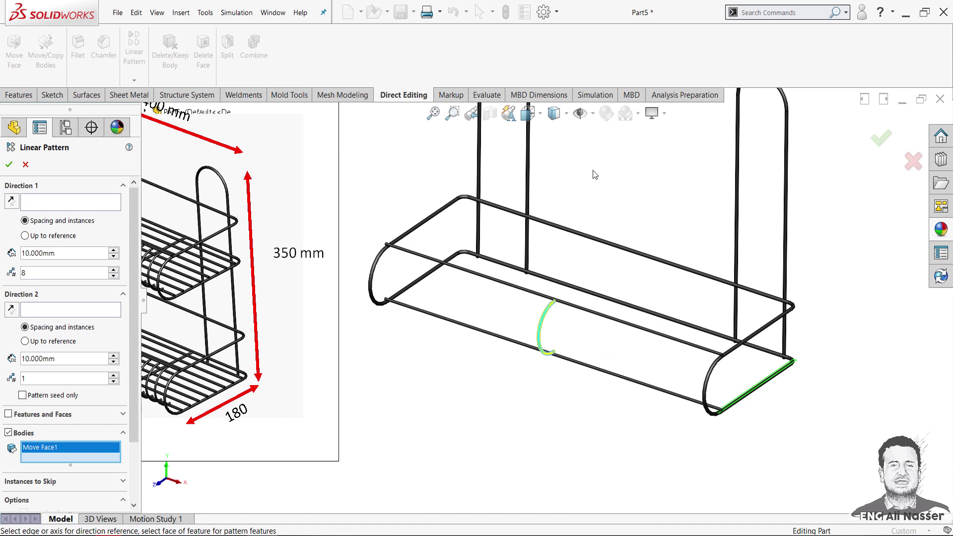
pyautogui.click(595, 116)
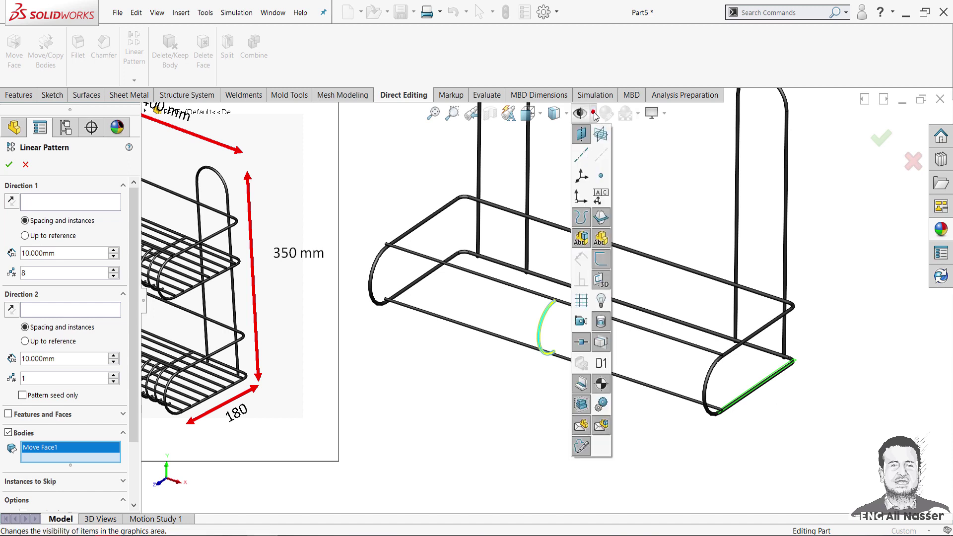
pyautogui.click(600, 155)
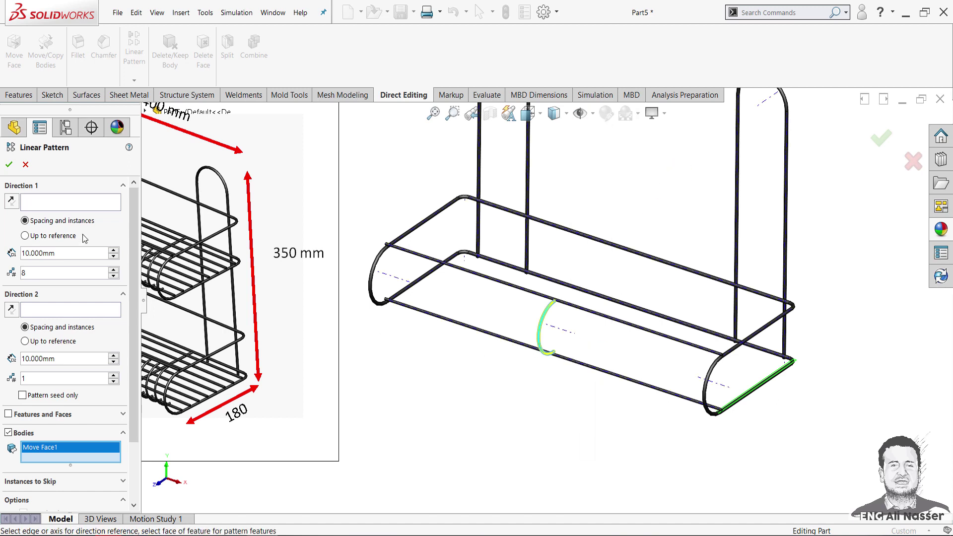
pyautogui.click(71, 203)
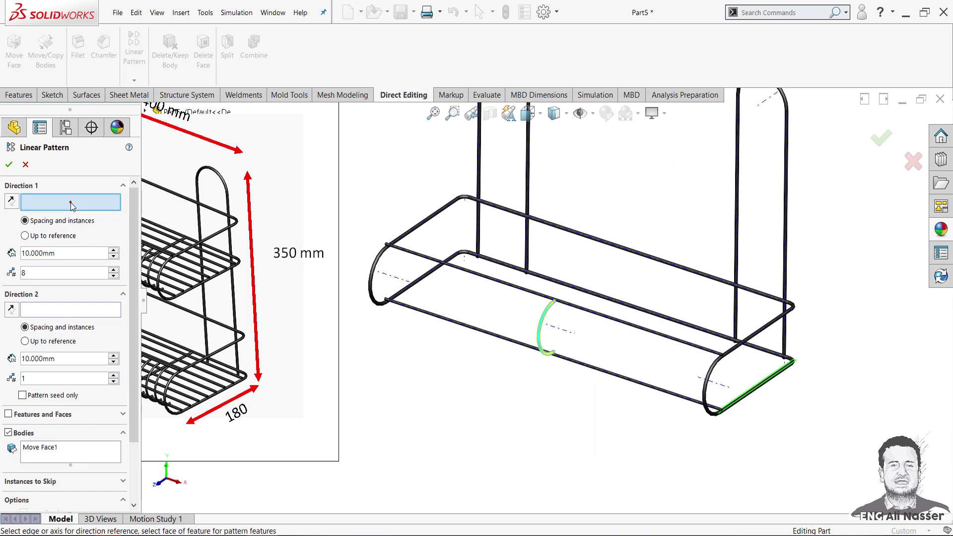
# Step: Set pattern Direction 1 along Axis<1> with 20 mm spacing and 12 instances
pyautogui.click(559, 331)
pyautogui.scroll(-3, 609, 342)
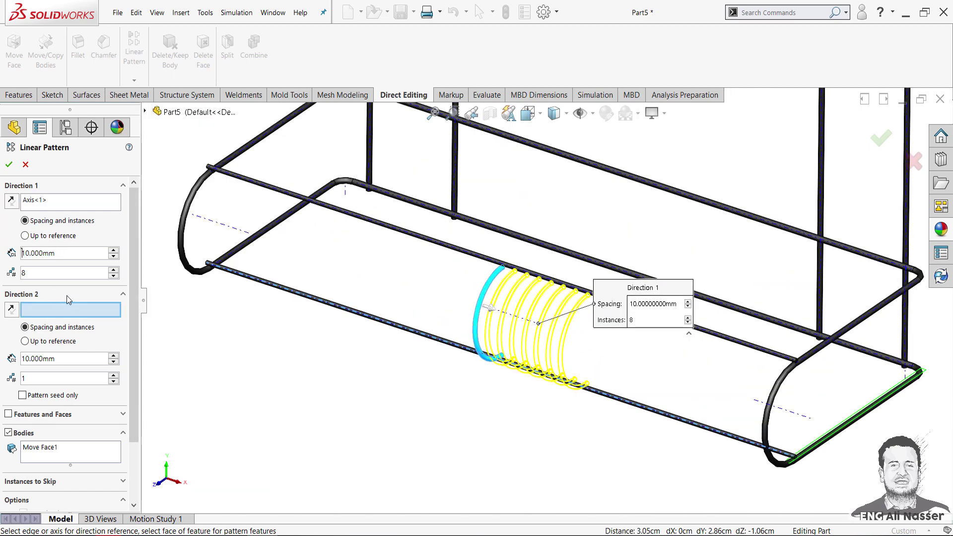
pyautogui.click(114, 251)
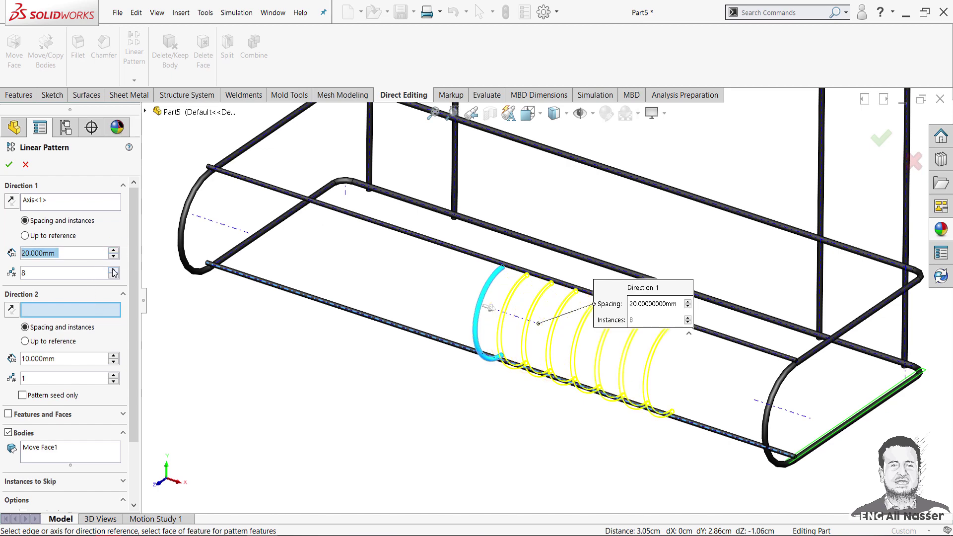
pyautogui.click(113, 270)
pyautogui.click(114, 270)
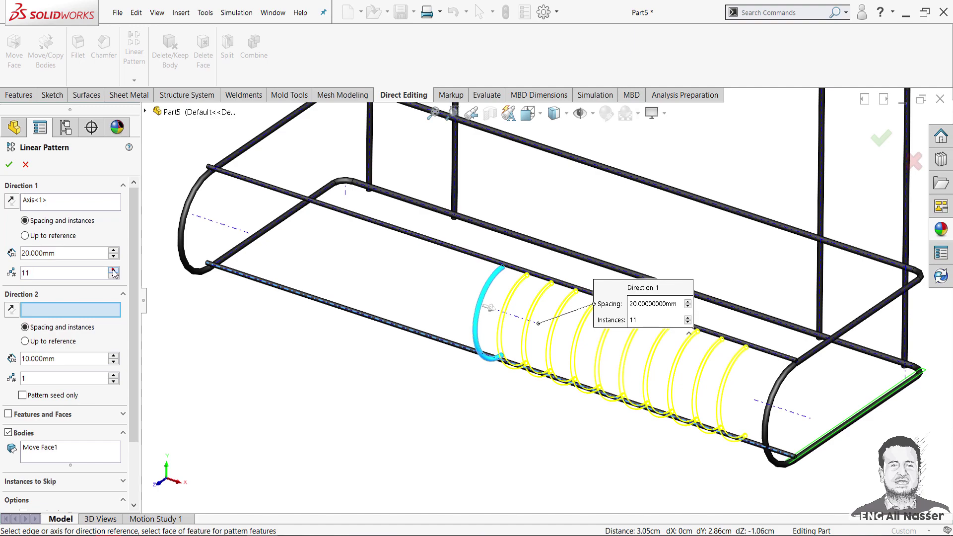
pyautogui.moveTo(476, 347); pyautogui.dragTo(516, 425, button='middle')
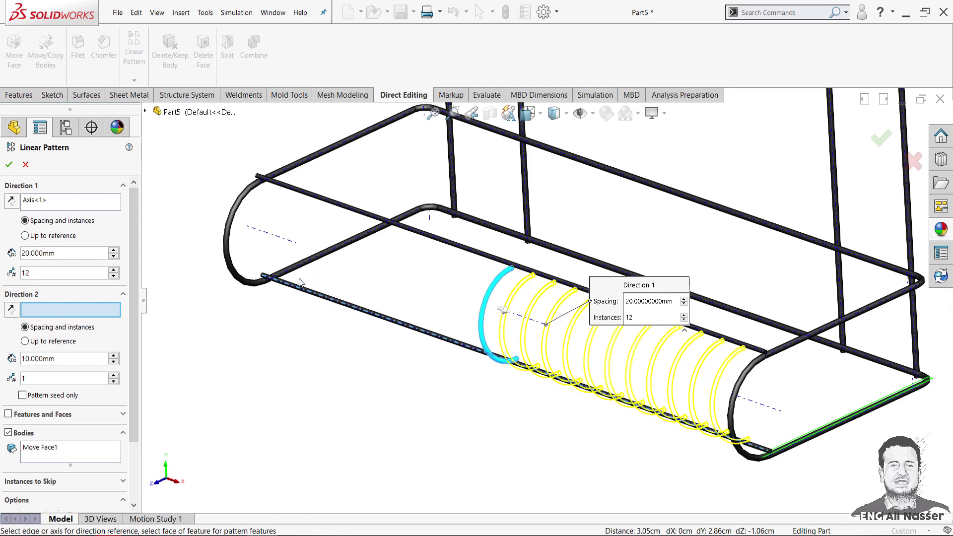
# Step: Set reversed Direction 2 at 20 mm × 12, create LPattern1, accept the warning
pyautogui.click(279, 242)
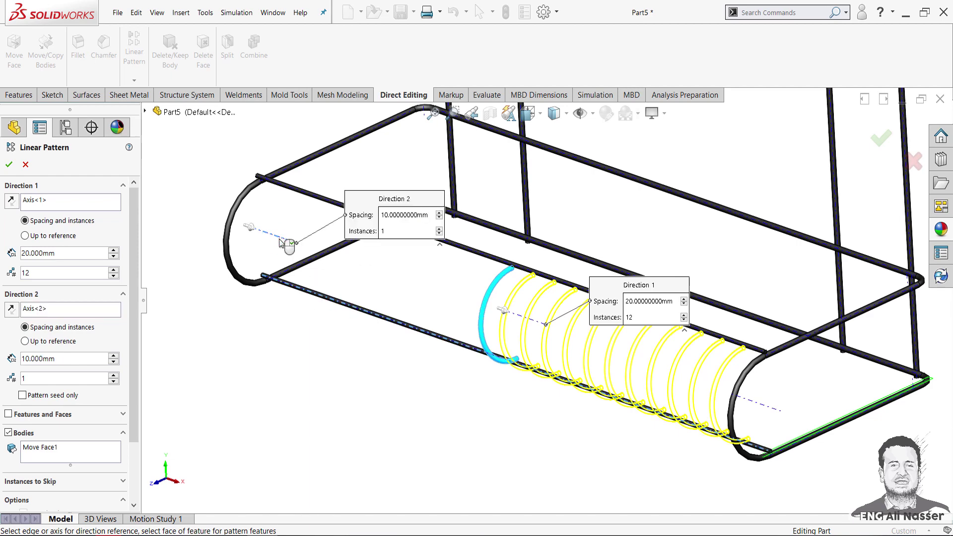
pyautogui.moveTo(80, 359); pyautogui.dragTo(2, 361)
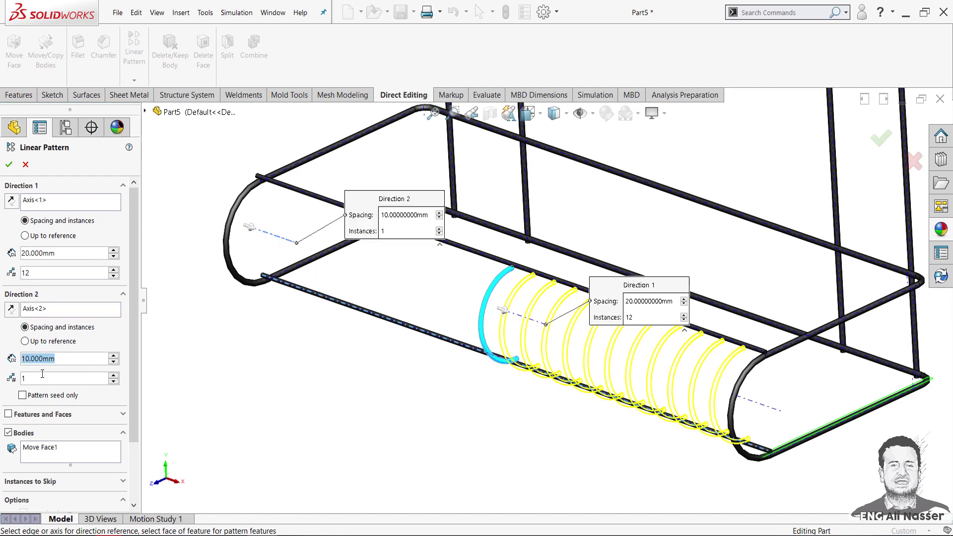
pyautogui.write('20')
pyautogui.press('Return')
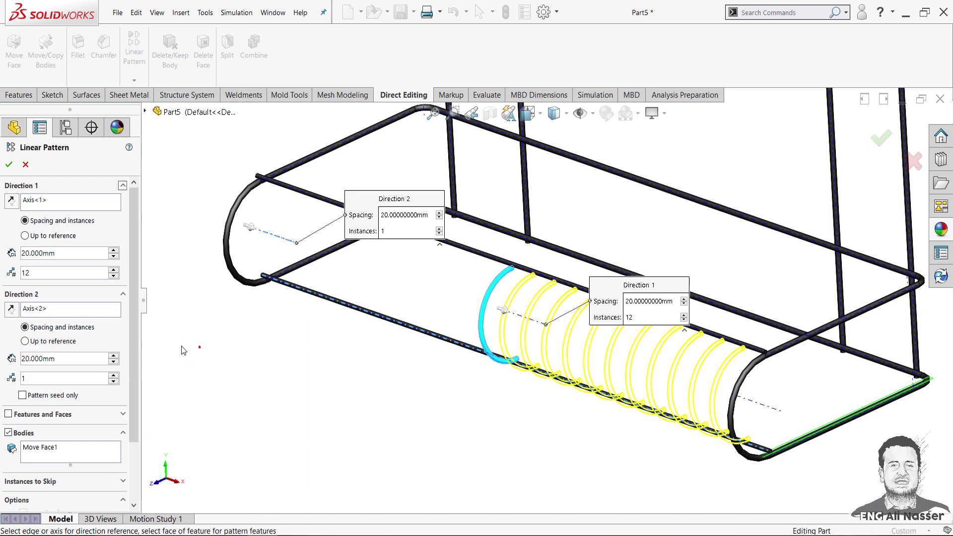
pyautogui.click(12, 311)
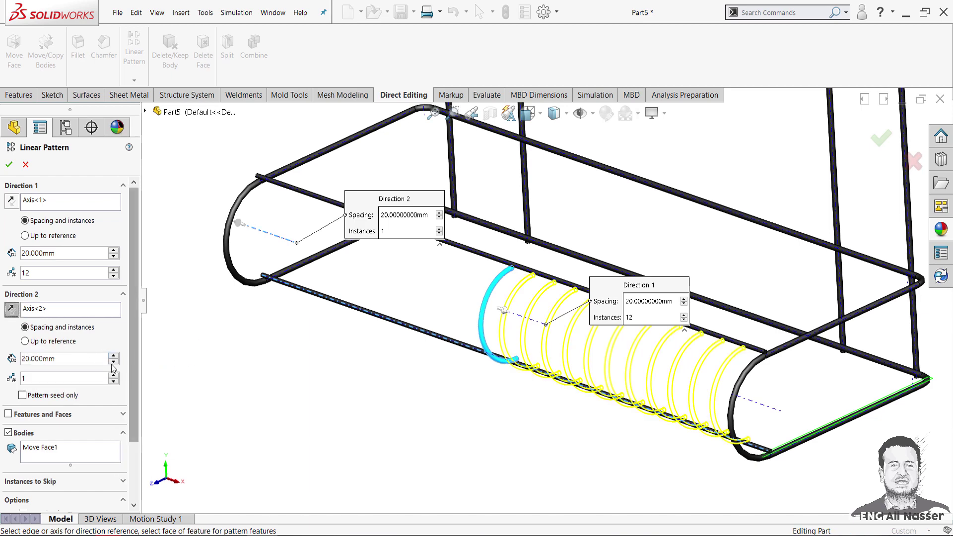
pyautogui.doubleClick(84, 377)
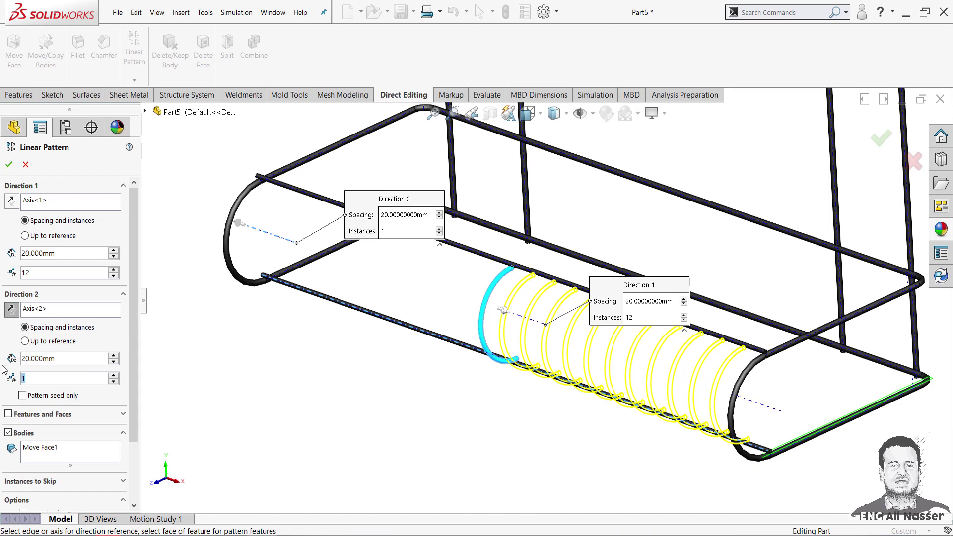
pyautogui.write('12')
pyautogui.press('Return')
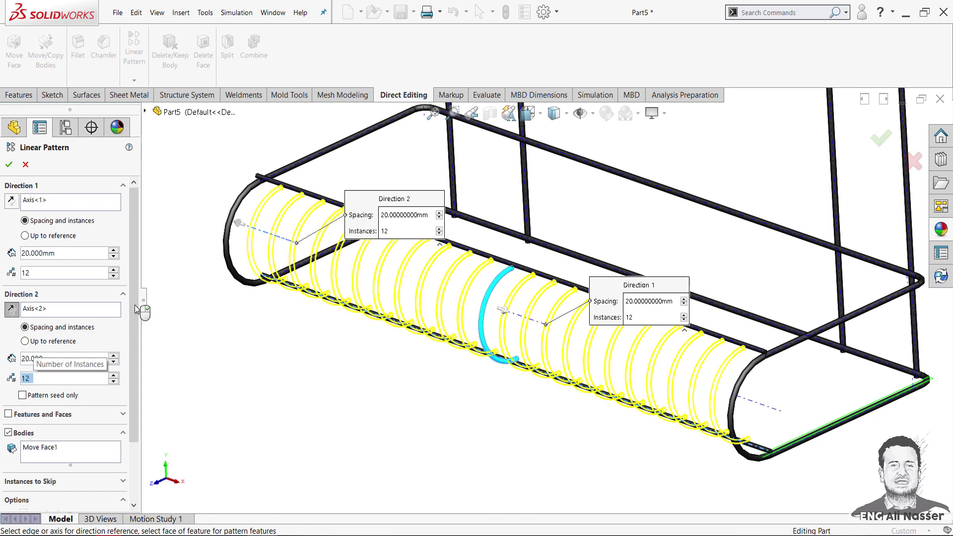
pyautogui.click(10, 169)
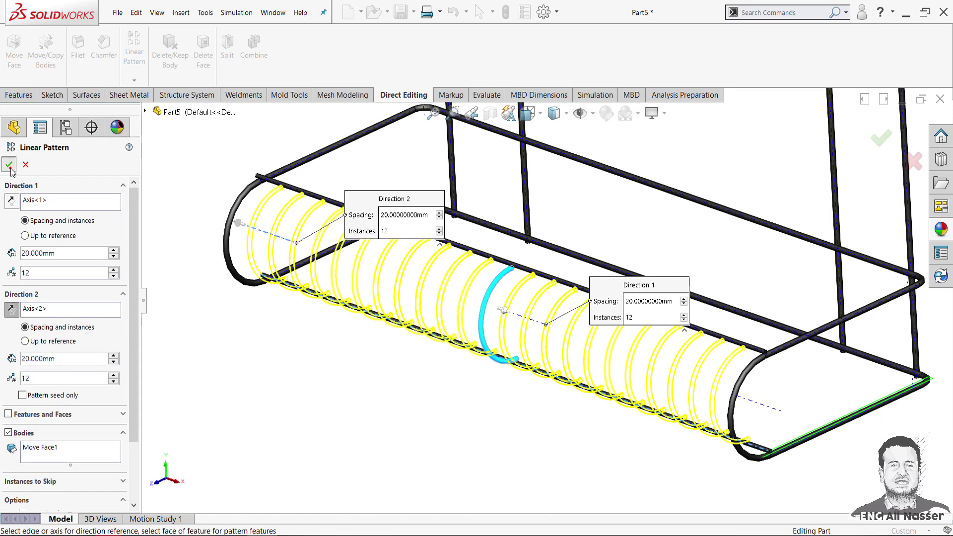
pyautogui.click(521, 280)
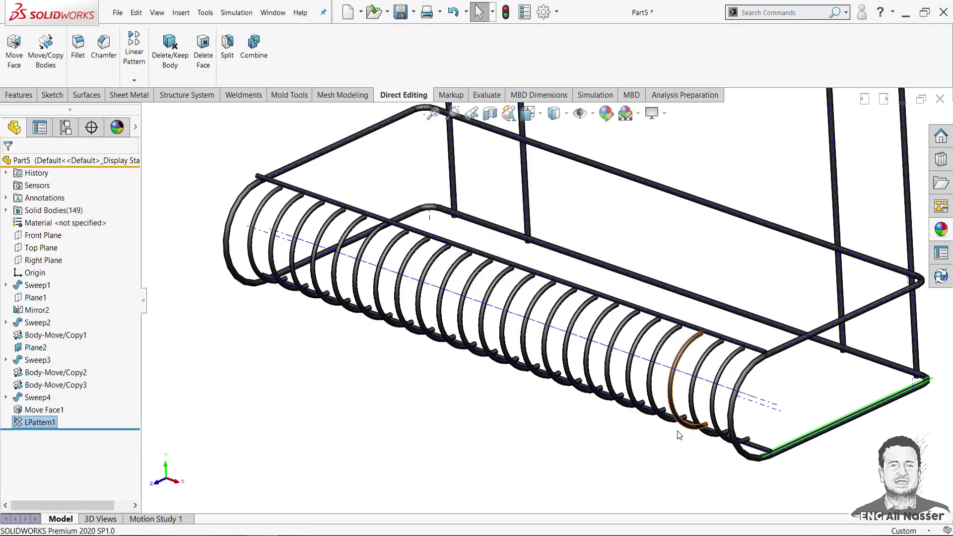
# Step: Orbit and zoom to inspect the patterned ribs along the basket floor
pyautogui.moveTo(678, 434)
pyautogui.mouseDown(button='middle')
pyautogui.moveTo(602, 301)
pyautogui.moveTo(615, 397)
pyautogui.mouseUp(button='middle')
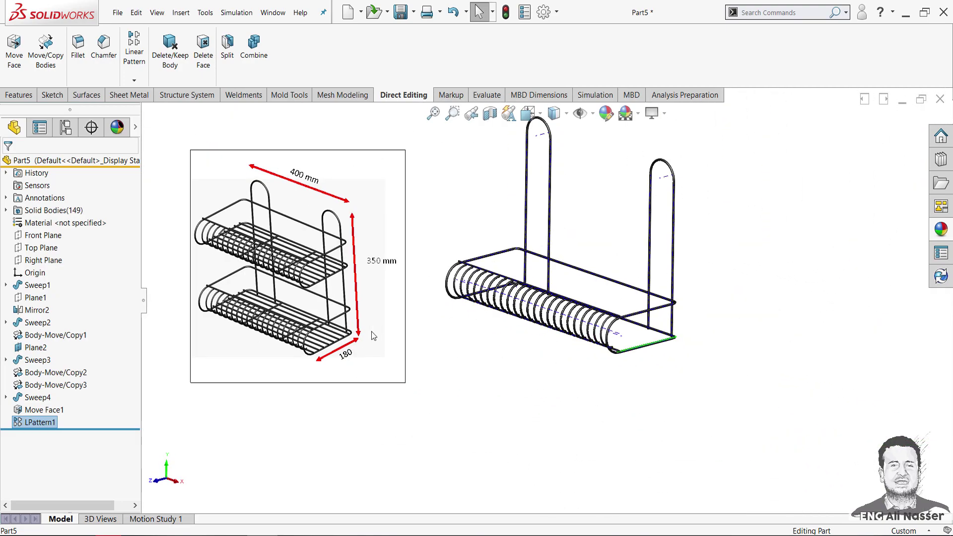
pyautogui.scroll(-3, 373, 335)
pyautogui.scroll(-3, 293, 278)
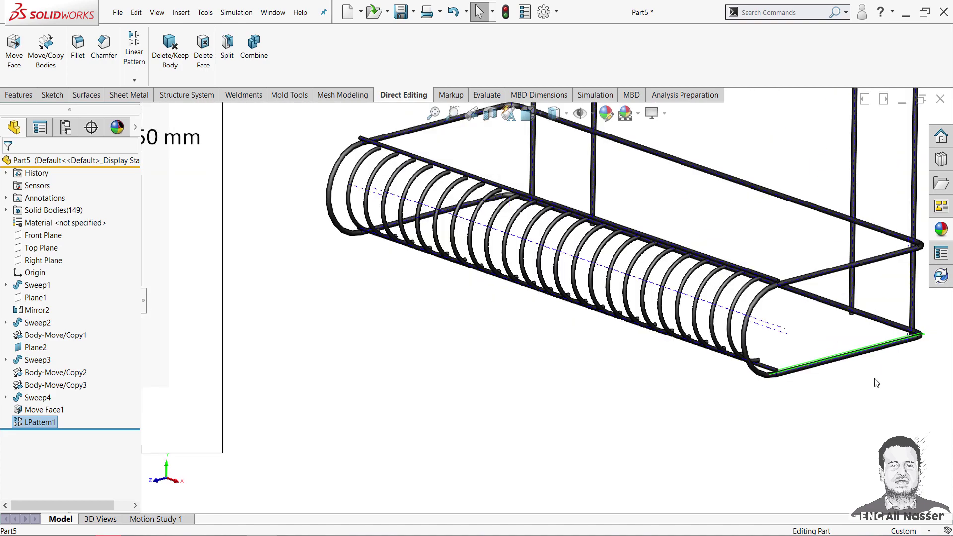
pyautogui.scroll(2, 872, 382)
pyautogui.scroll(2, 846, 389)
pyautogui.scroll(-3, 567, 244)
pyautogui.scroll(-2, 614, 312)
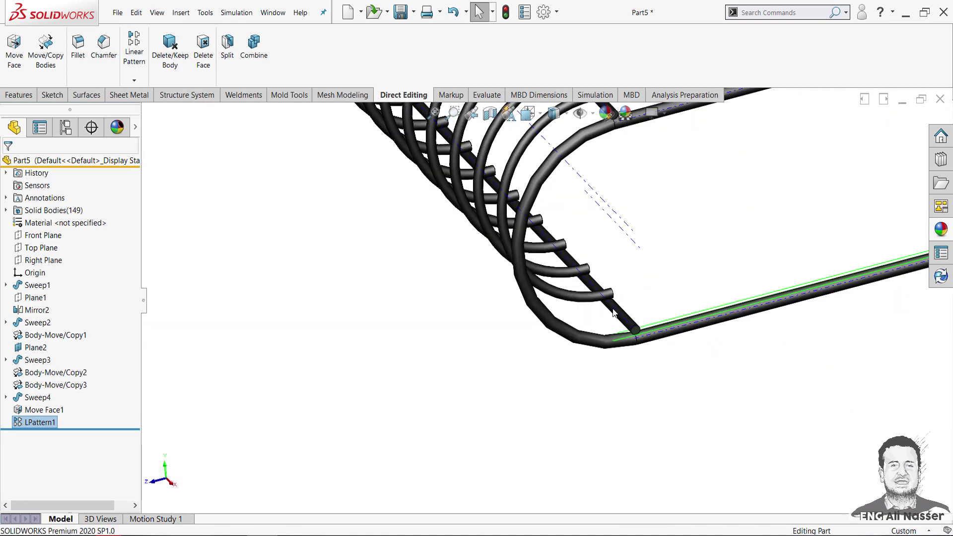
pyautogui.click(134, 82)
# Step: Pattern Body-Move/Copy2 along reversed Axis<1>, 8 instances at 20 mm, creating LPattern2
pyautogui.click(141, 94)
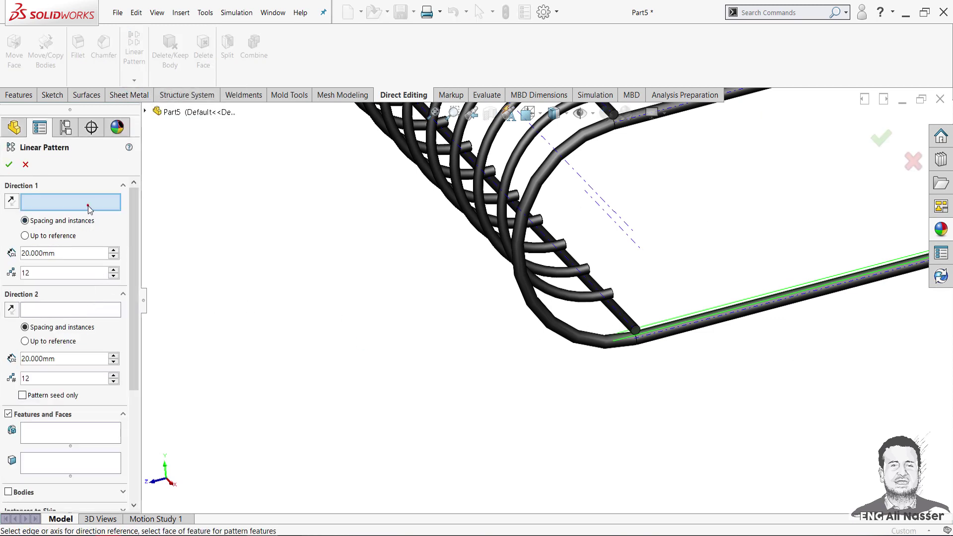
pyautogui.click(699, 330)
pyautogui.scroll(-3, 74, 397)
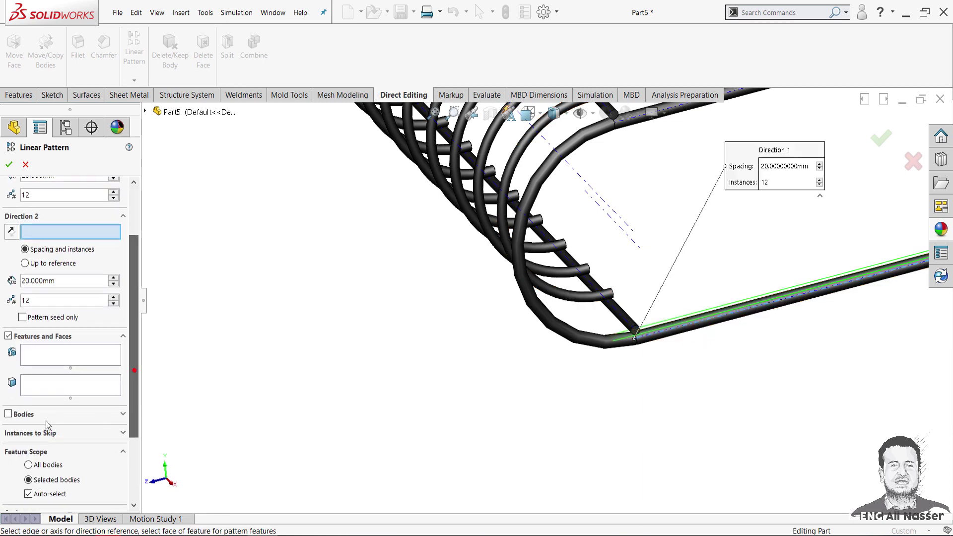
pyautogui.click(50, 414)
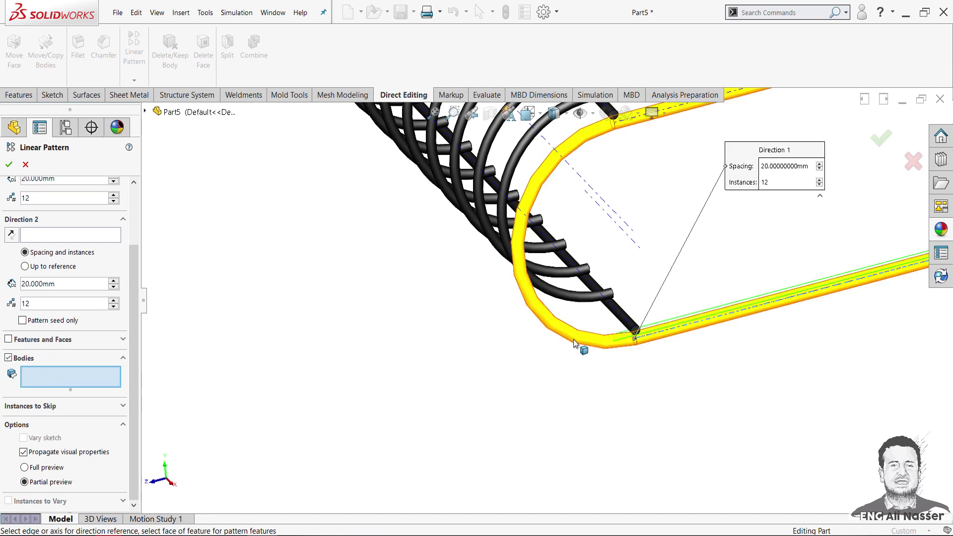
pyautogui.click(625, 317)
pyautogui.scroll(3, 647, 370)
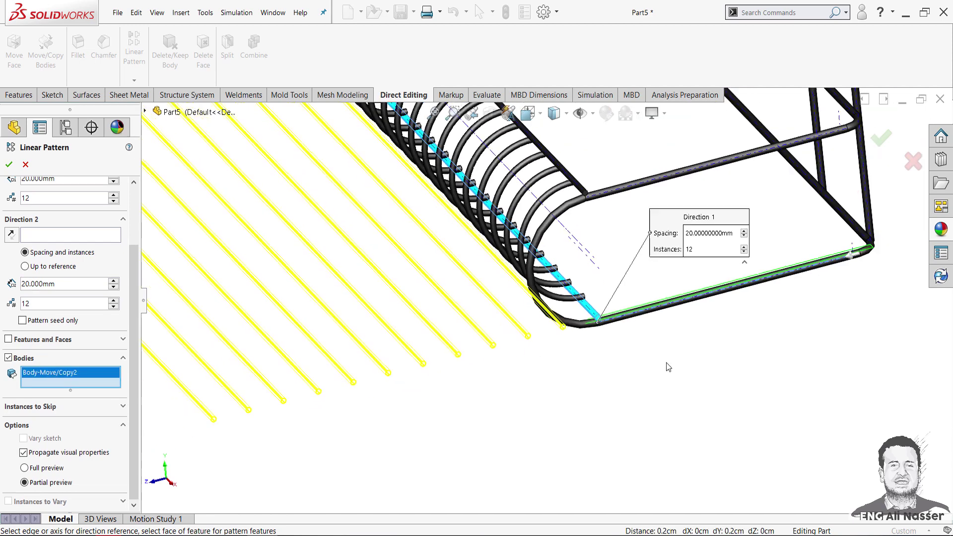
pyautogui.scroll(3, 74, 248)
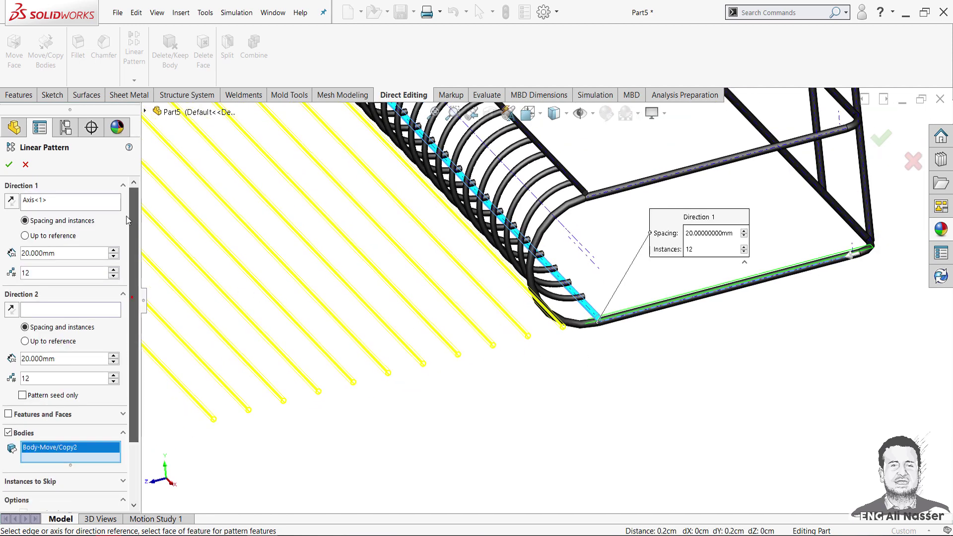
pyautogui.click(11, 201)
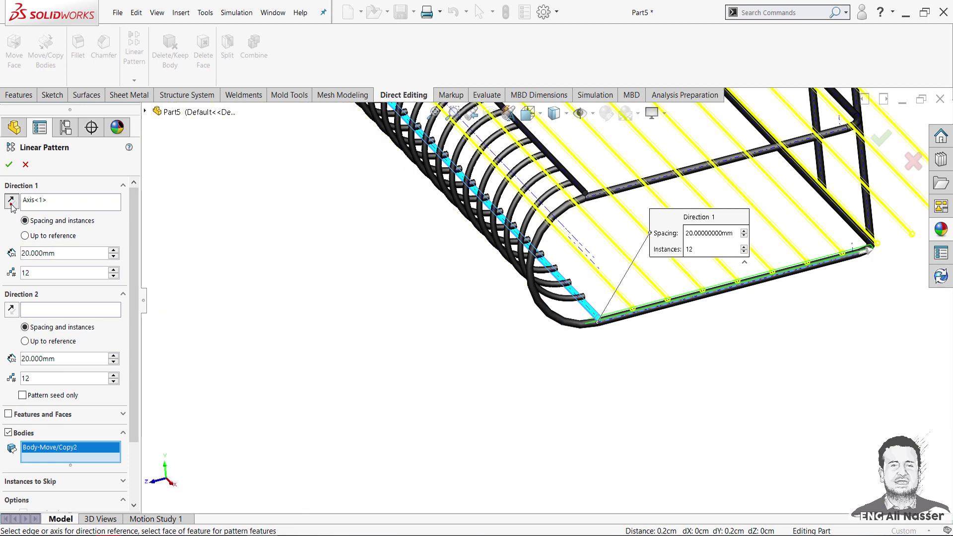
pyautogui.click(116, 275)
pyautogui.click(116, 276)
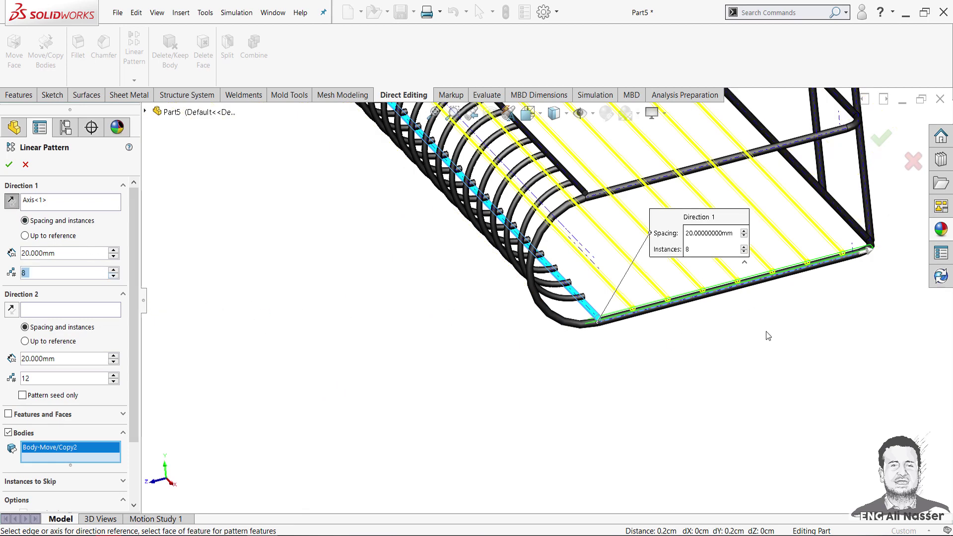
pyautogui.moveTo(766, 331)
pyautogui.mouseDown(button='middle')
pyautogui.moveTo(755, 302)
pyautogui.moveTo(796, 352)
pyautogui.moveTo(645, 298)
pyautogui.mouseUp(button='middle')
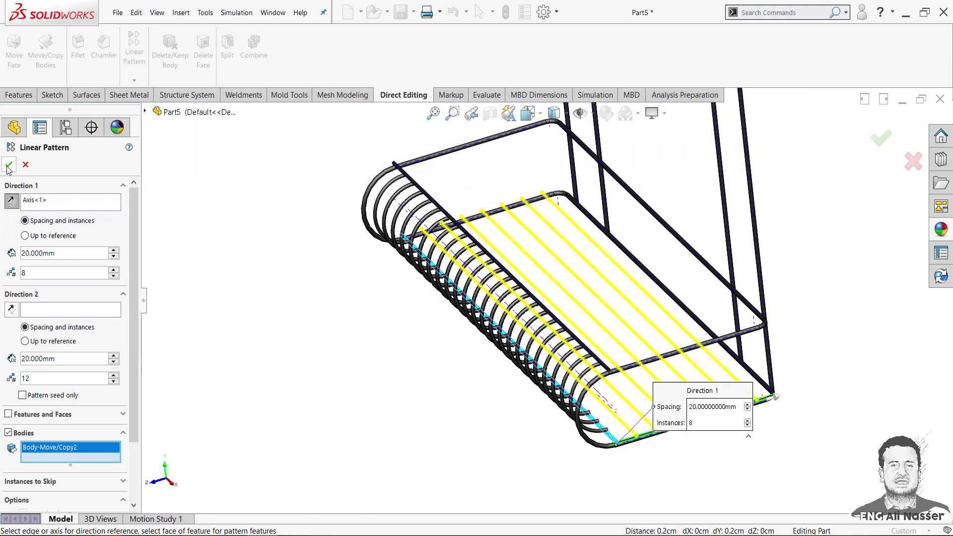
pyautogui.click(9, 169)
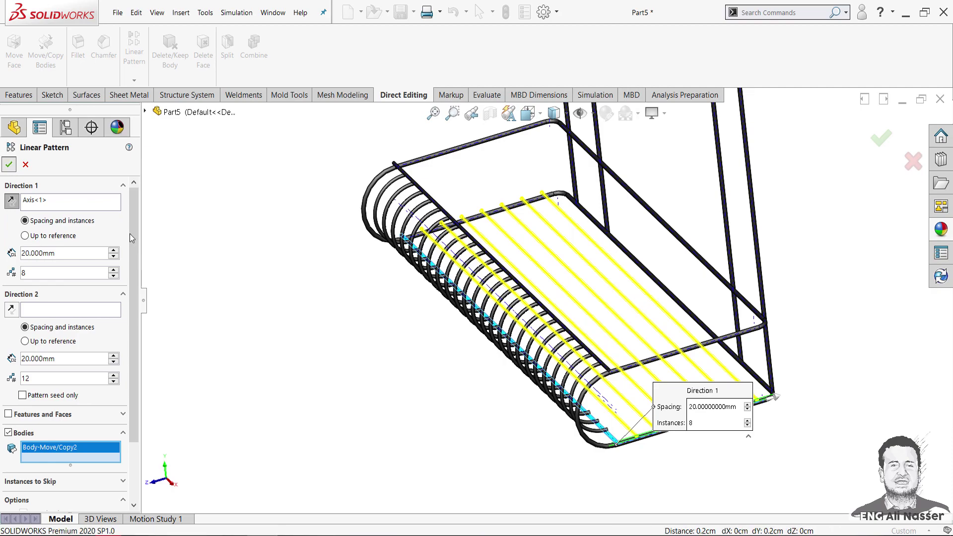
# Step: Orbit and zoom around the basket to inspect the patterned rods
pyautogui.scroll(-3, 719, 427)
pyautogui.moveTo(647, 439)
pyautogui.mouseDown(button='middle')
pyautogui.moveTo(640, 387)
pyautogui.moveTo(662, 425)
pyautogui.moveTo(577, 380)
pyautogui.moveTo(557, 329)
pyautogui.moveTo(520, 352)
pyautogui.moveTo(567, 222)
pyautogui.moveTo(593, 364)
pyautogui.moveTo(630, 404)
pyautogui.moveTo(541, 382)
pyautogui.moveTo(555, 346)
pyautogui.moveTo(572, 334)
pyautogui.moveTo(568, 198)
pyautogui.mouseUp(button='middle')
pyautogui.scroll(3, 662, 425)
pyautogui.scroll(-2, 577, 380)
pyautogui.scroll(2, 593, 363)
pyautogui.moveTo(459, 255)
pyautogui.mouseDown(button='middle')
pyautogui.moveTo(577, 311)
pyautogui.moveTo(561, 227)
pyautogui.moveTo(566, 274)
pyautogui.moveTo(595, 298)
pyautogui.moveTo(574, 281)
pyautogui.moveTo(601, 273)
pyautogui.moveTo(594, 295)
pyautogui.mouseUp(button='middle')
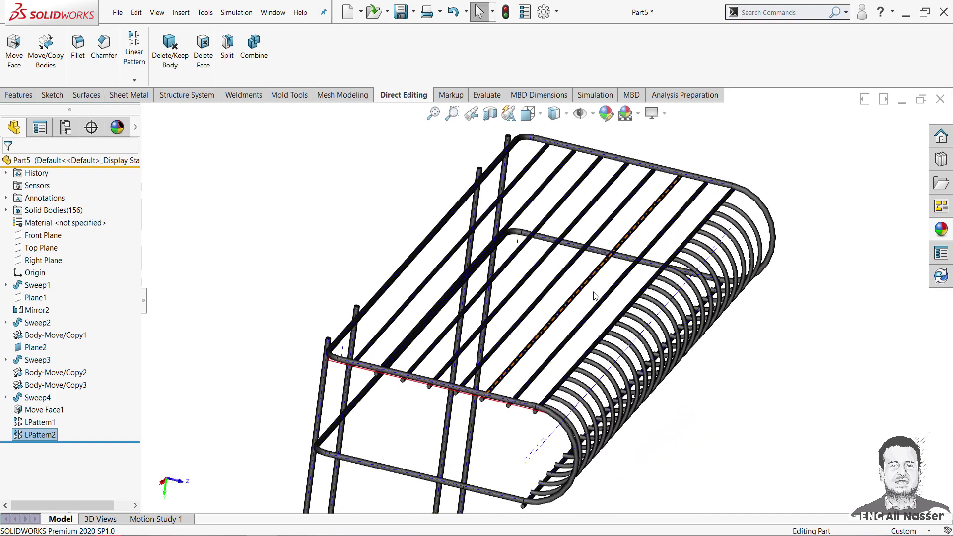
# Step: Start a new reference plane with Top Plane as its first reference
pyautogui.scroll(-3, 650, 282)
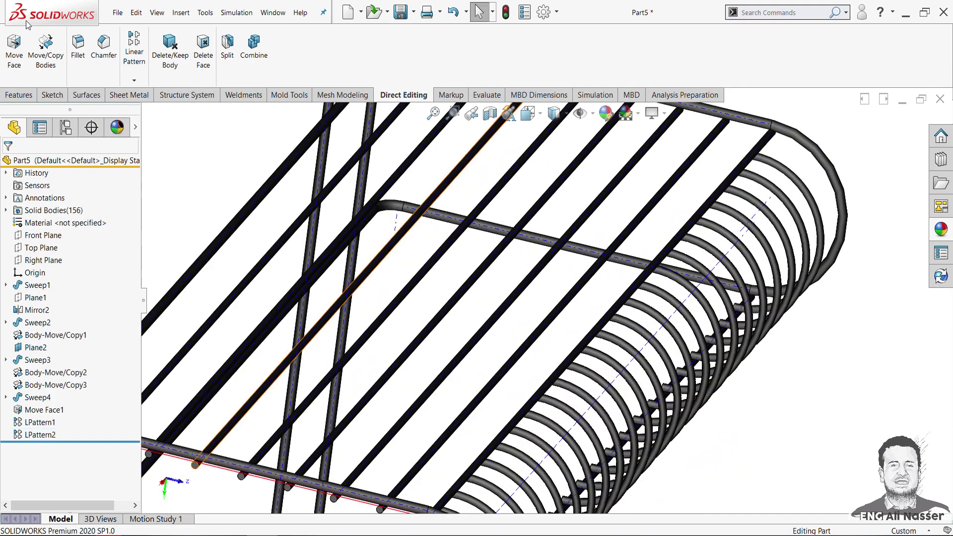
pyautogui.click(18, 94)
pyautogui.click(479, 80)
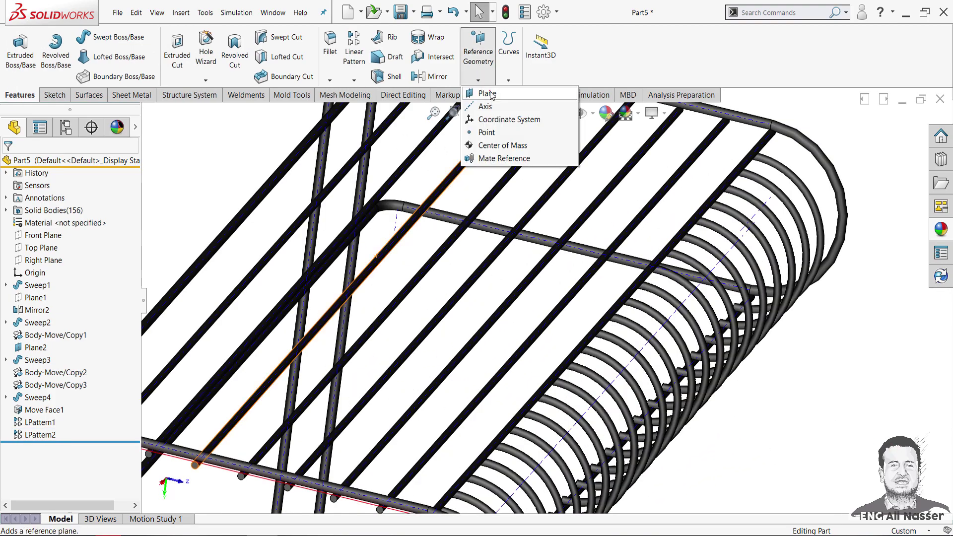
pyautogui.click(490, 94)
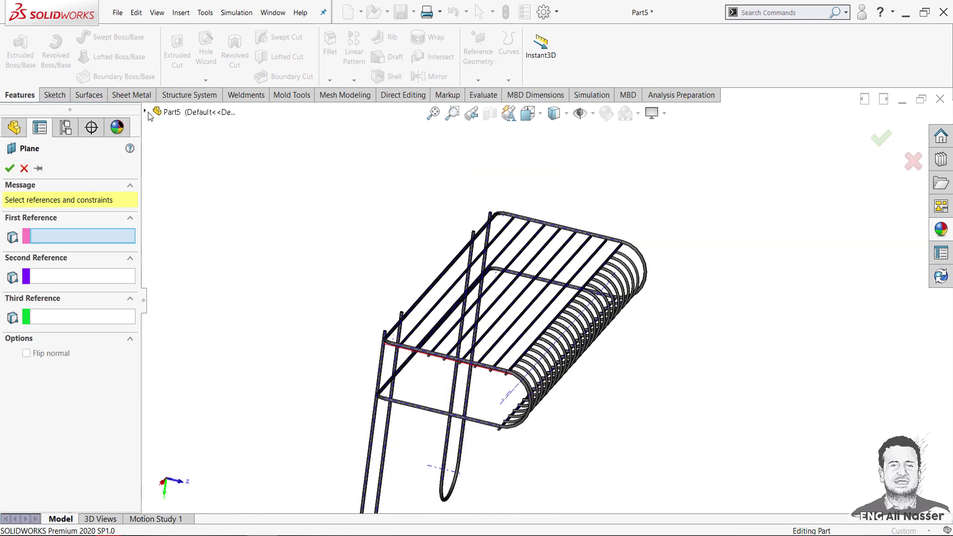
pyautogui.click(170, 195)
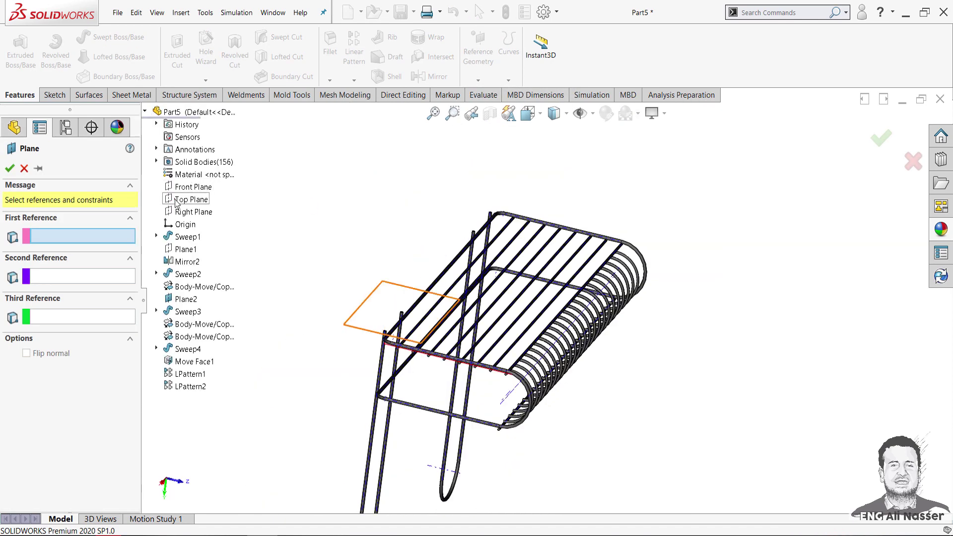
pyautogui.scroll(-2, 579, 387)
pyautogui.scroll(-5, 579, 388)
pyautogui.scroll(-2, 579, 387)
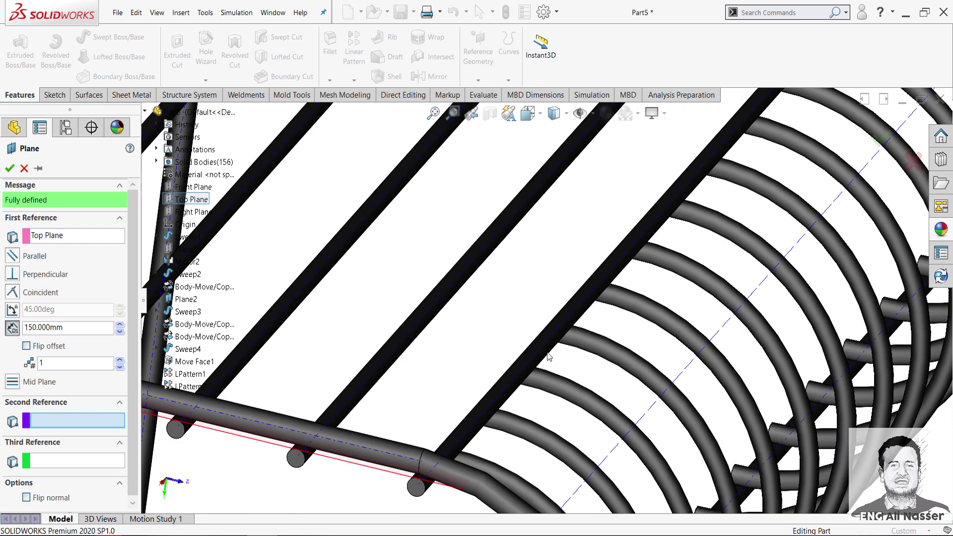
# Step: Make Plane3 parallel to Top Plane and tangent to the edge tube face
pyautogui.click(542, 336)
pyautogui.scroll(3, 542, 338)
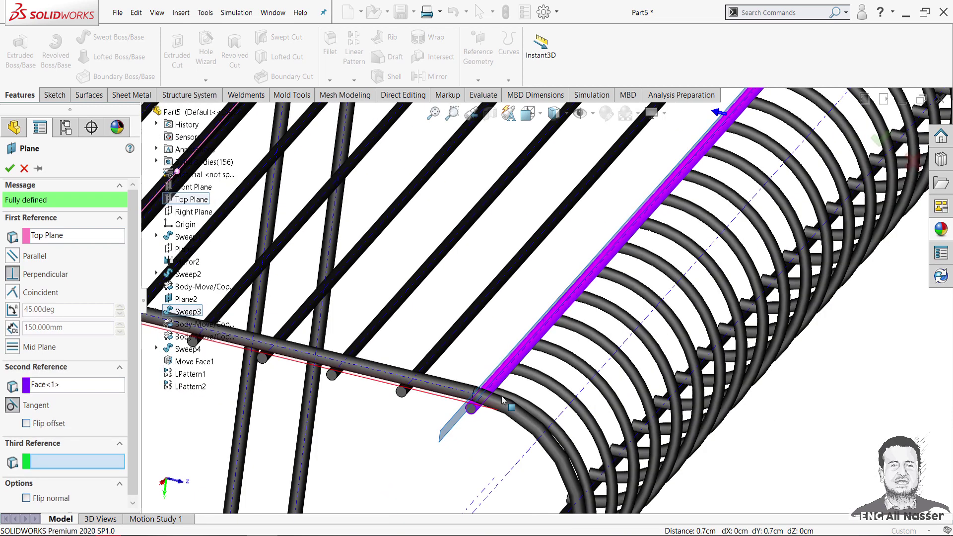
pyautogui.click(13, 255)
pyautogui.scroll(-2, 486, 435)
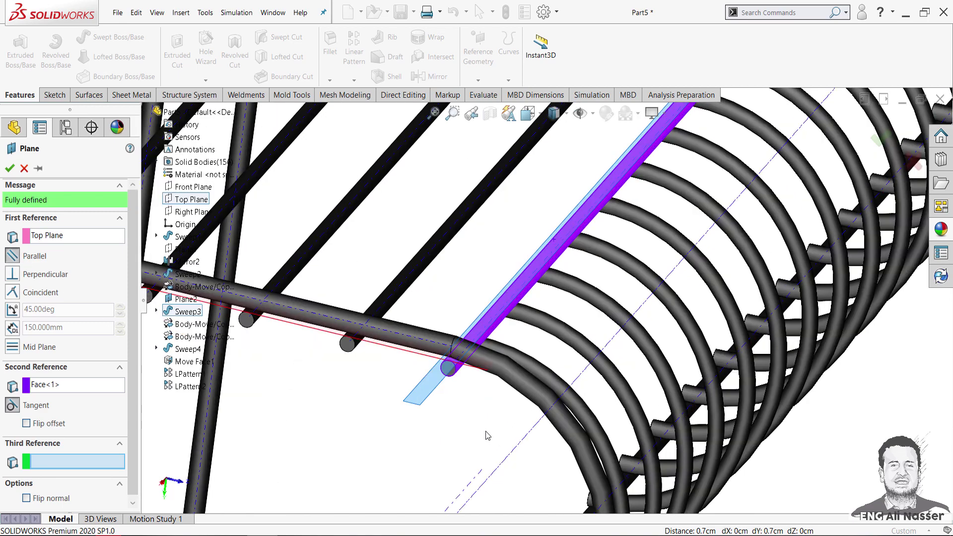
pyautogui.click(8, 168)
pyautogui.moveTo(453, 444)
pyautogui.mouseDown(button='middle')
pyautogui.moveTo(449, 397)
pyautogui.moveTo(513, 425)
pyautogui.moveTo(600, 281)
pyautogui.moveTo(575, 264)
pyautogui.moveTo(546, 300)
pyautogui.mouseUp(button='middle')
pyautogui.scroll(-5, 584, 268)
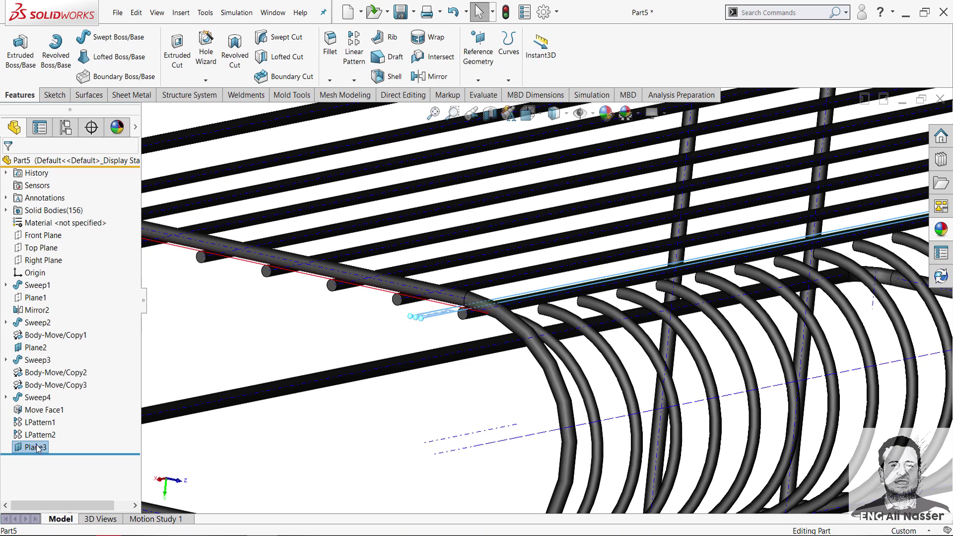
# Step: Start a new sketch on Plane3, viewed normal to the plane with the whole part fitted
pyautogui.rightClick(37, 448)
pyautogui.click(82, 297)
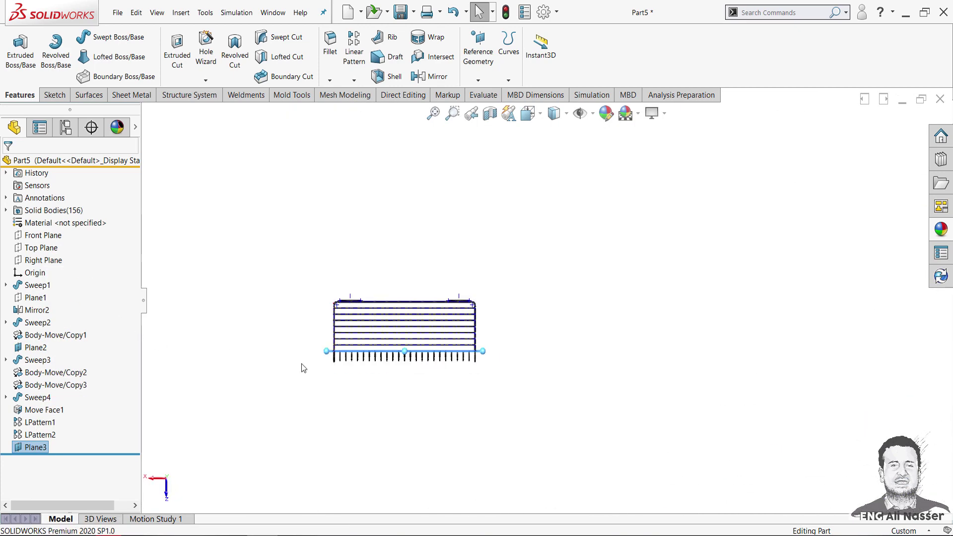
pyautogui.scroll(-5, 392, 337)
pyautogui.scroll(-5, 348, 352)
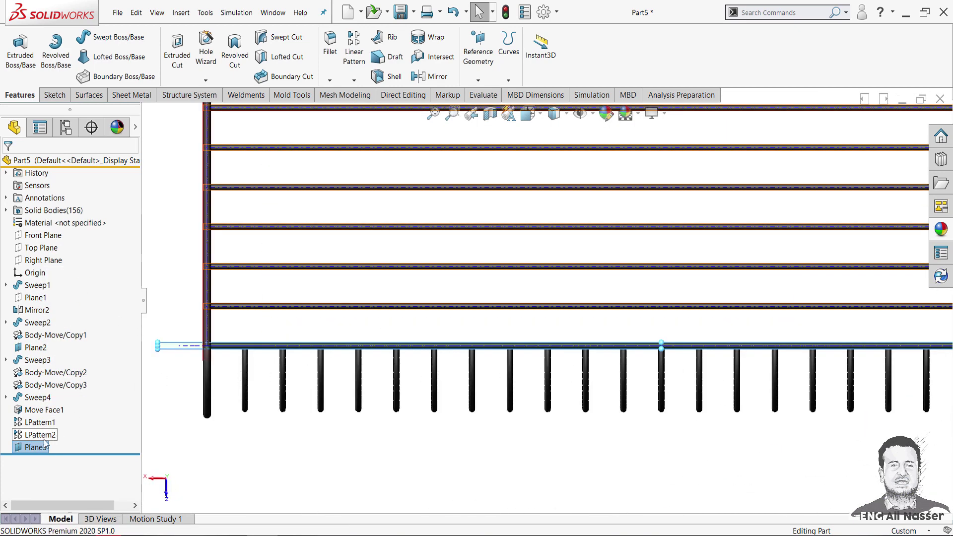
pyautogui.rightClick(36, 446)
pyautogui.click(45, 291)
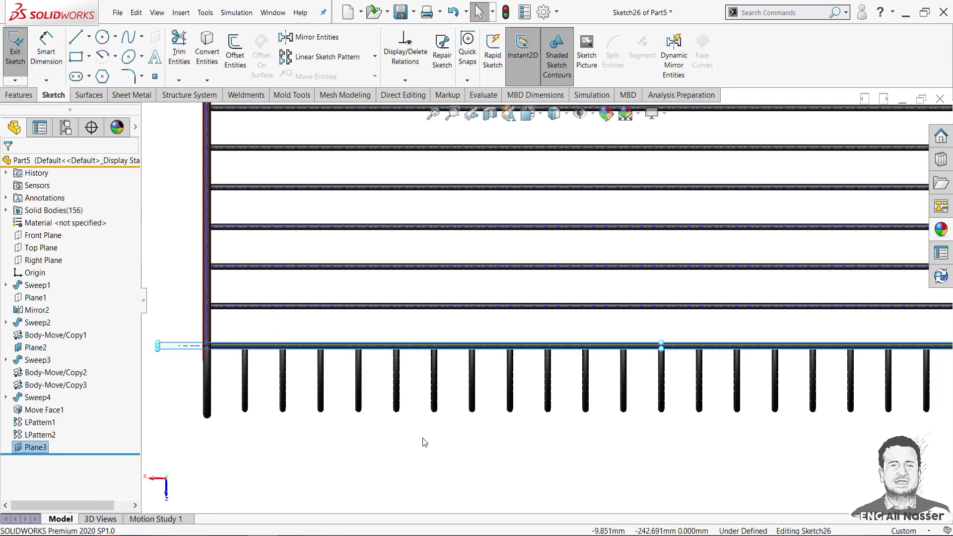
pyautogui.scroll(-4, 525, 297)
pyautogui.press('f')
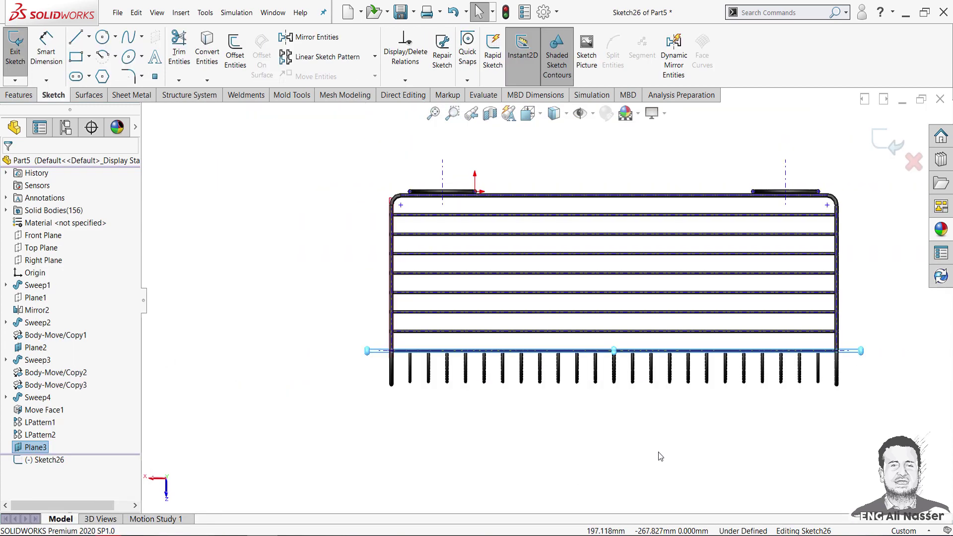
# Step: Draw a vertical line about 15.96 cm long from the bottom rod up to the top rod
pyautogui.rightClick(596, 417)
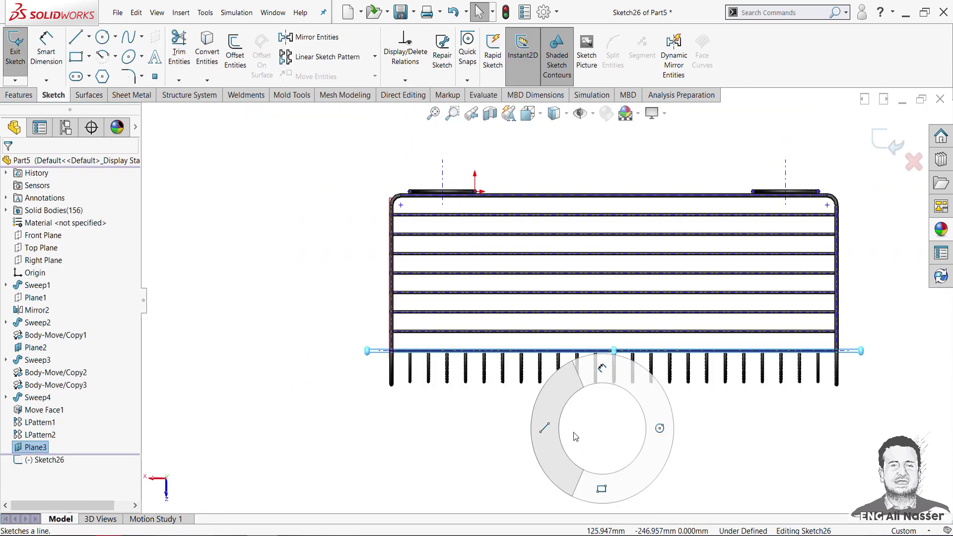
pyautogui.moveTo(583, 438); pyautogui.dragTo(555, 437, button='right')
pyautogui.scroll(-3, 532, 357)
pyautogui.scroll(-3, 505, 371)
pyautogui.scroll(-2, 505, 371)
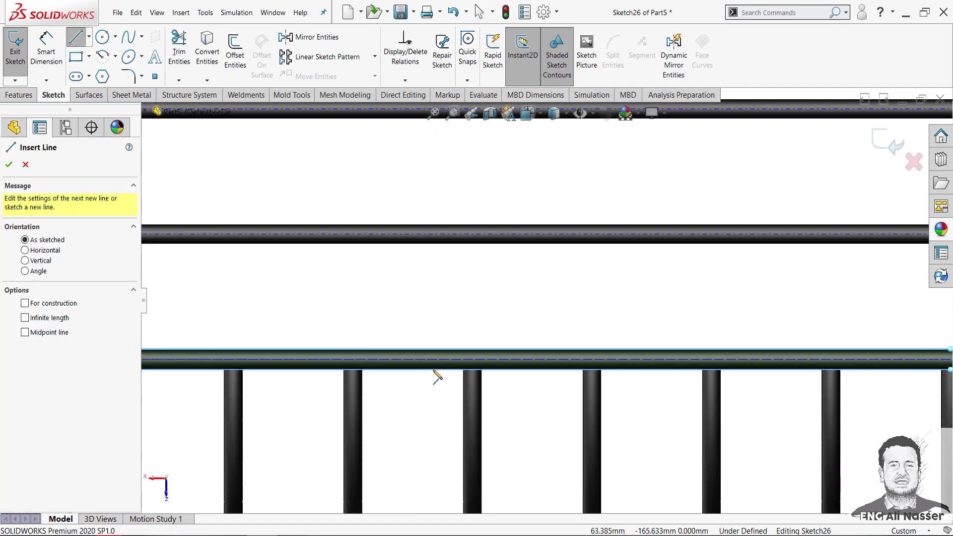
pyautogui.click(432, 370)
pyautogui.scroll(4, 436, 271)
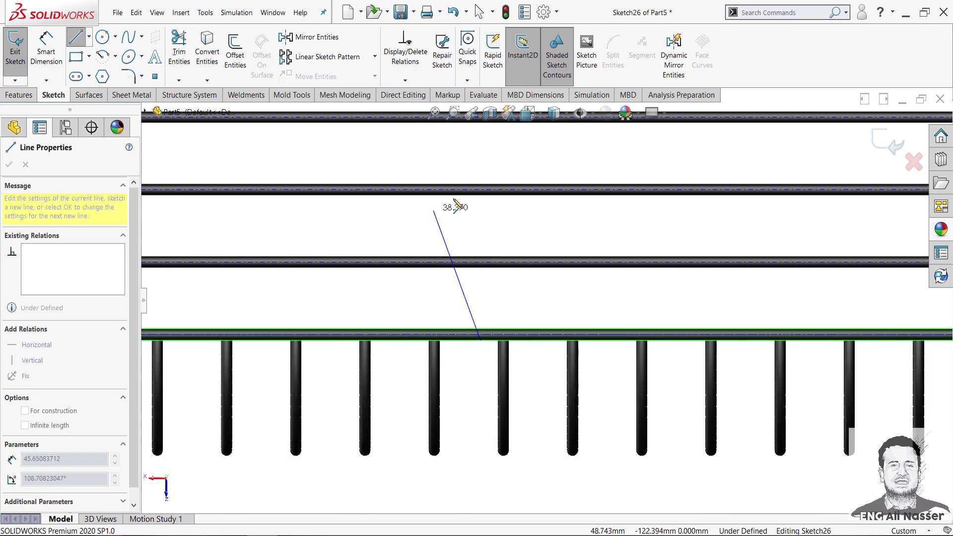
pyautogui.scroll(3, 511, 169)
pyautogui.scroll(-3, 528, 189)
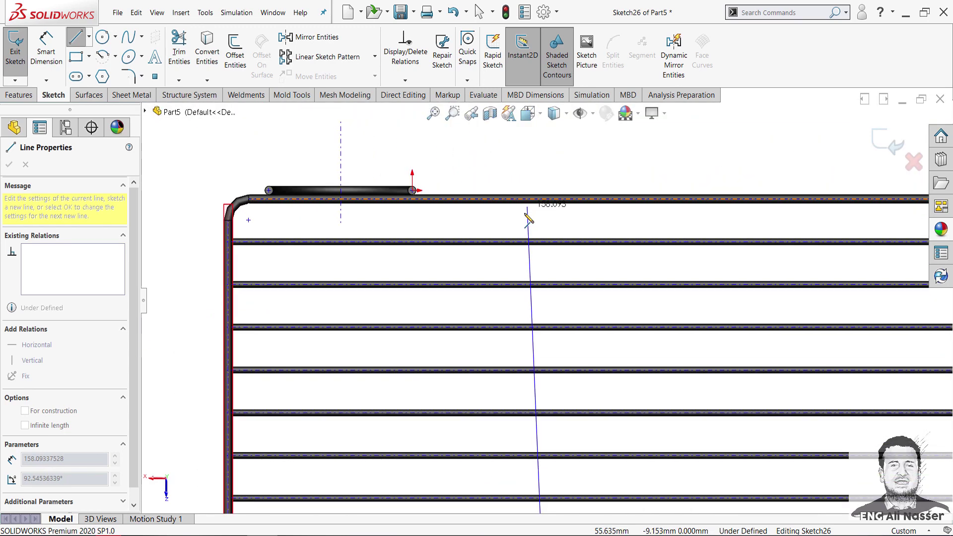
pyautogui.scroll(-3, 528, 216)
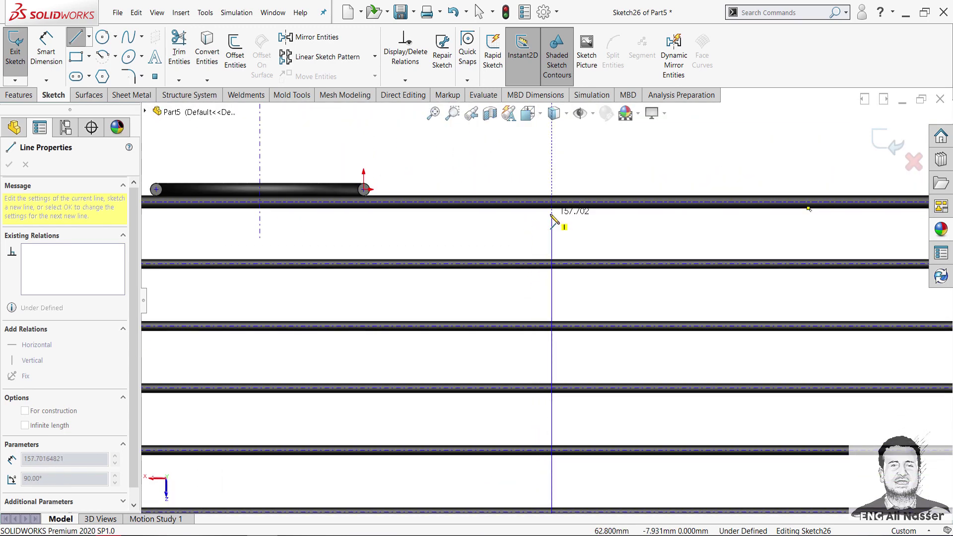
pyautogui.click(552, 208)
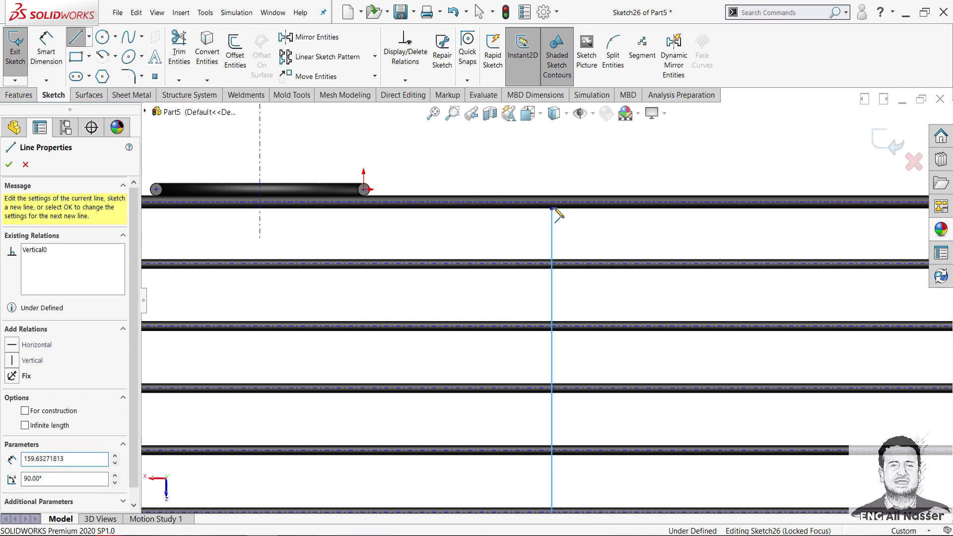
pyautogui.rightClick(553, 208)
pyautogui.click(576, 215)
# Step: Shift the line slightly right and exit the sketch, leaving it as Sketch26
pyautogui.scroll(2, 582, 262)
pyautogui.scroll(2, 582, 263)
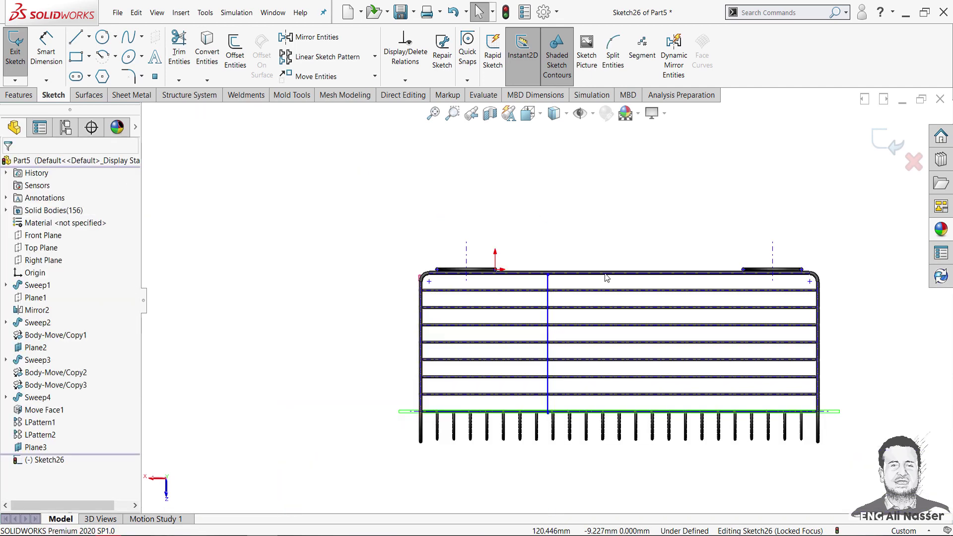
pyautogui.scroll(1, 584, 332)
pyautogui.scroll(-3, 631, 415)
pyautogui.scroll(1, 603, 436)
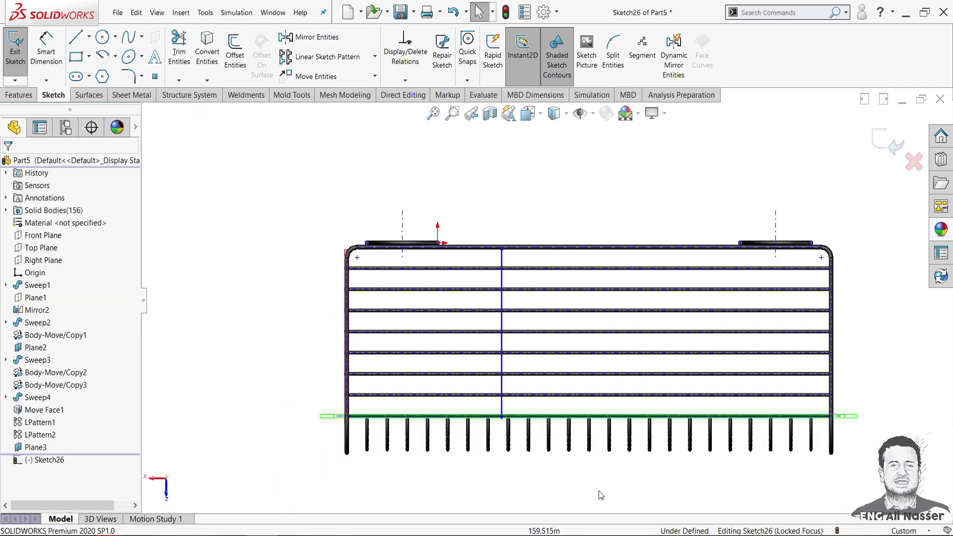
pyautogui.rightClick(599, 410)
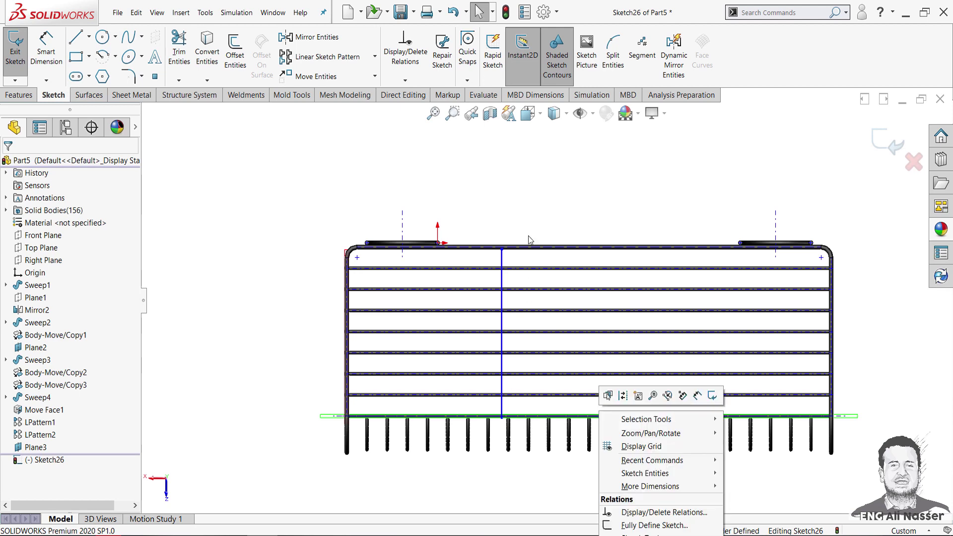
pyautogui.moveTo(503, 275); pyautogui.dragTo(516, 285)
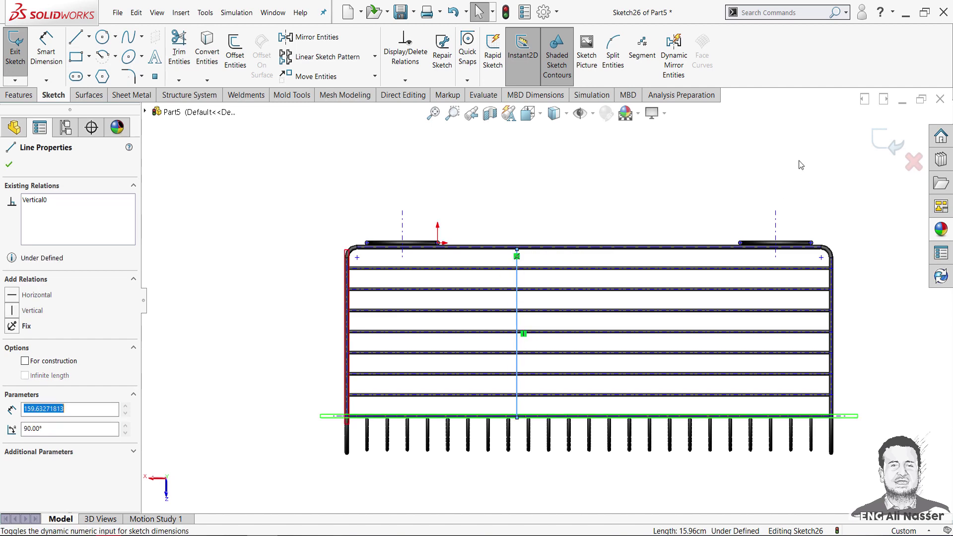
pyautogui.click(874, 141)
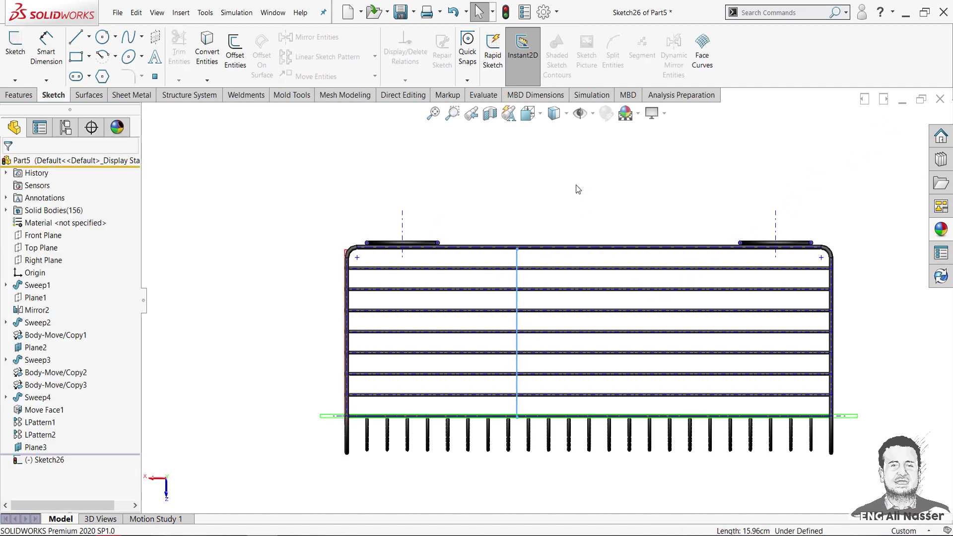
pyautogui.moveTo(540, 198)
pyautogui.mouseDown(button='middle')
pyautogui.moveTo(653, 355)
pyautogui.moveTo(662, 268)
pyautogui.moveTo(630, 187)
pyautogui.moveTo(655, 135)
pyautogui.moveTo(697, 308)
pyautogui.mouseUp(button='middle')
pyautogui.scroll(-5, 598, 350)
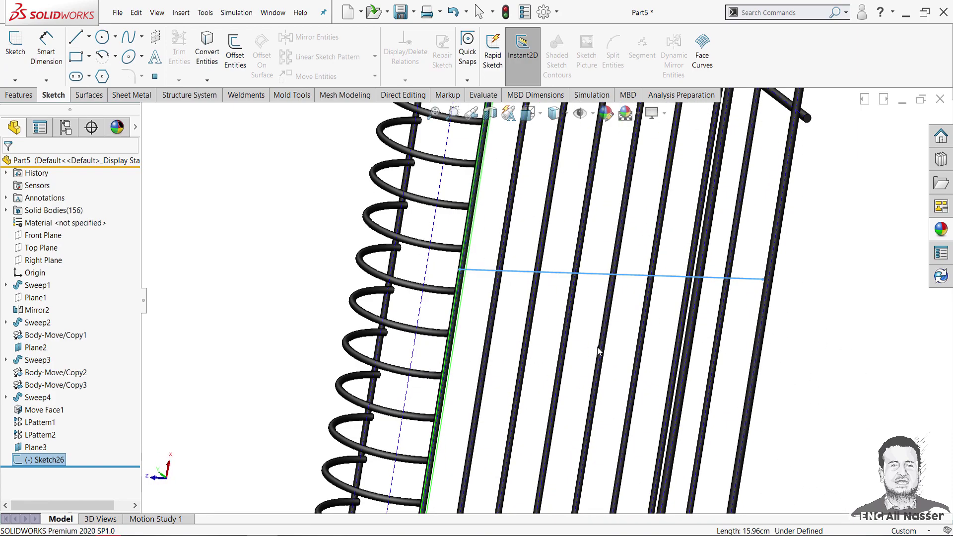
# Step: Sweep a 3 mm circular profile along Sketch26 as a separate body, with Merge result off
pyautogui.click(10, 94)
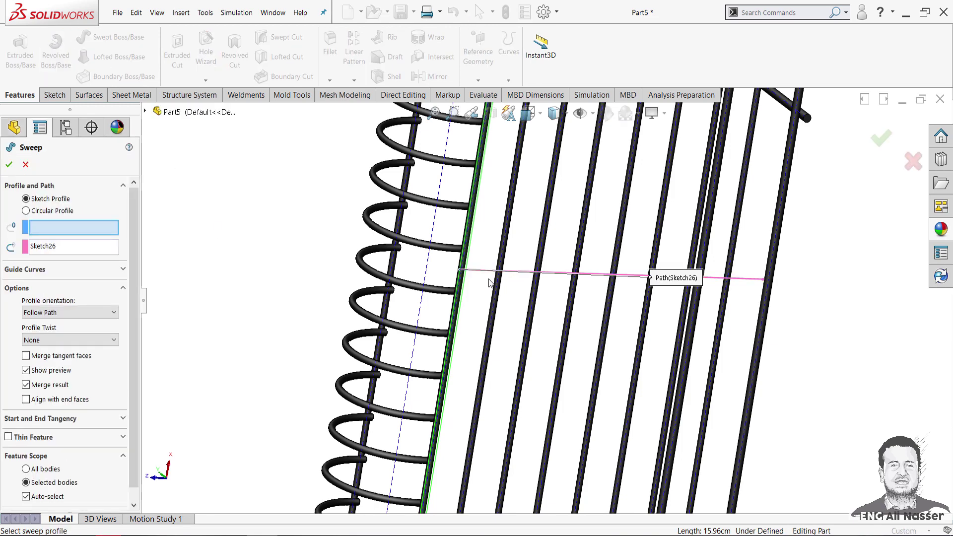
pyautogui.scroll(-3, 484, 272)
pyautogui.scroll(-4, 481, 272)
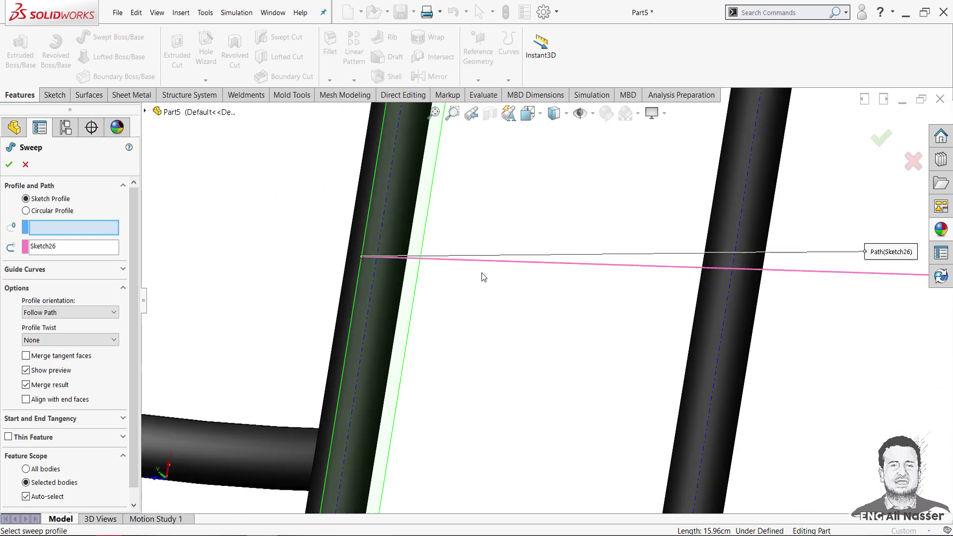
pyautogui.click(50, 212)
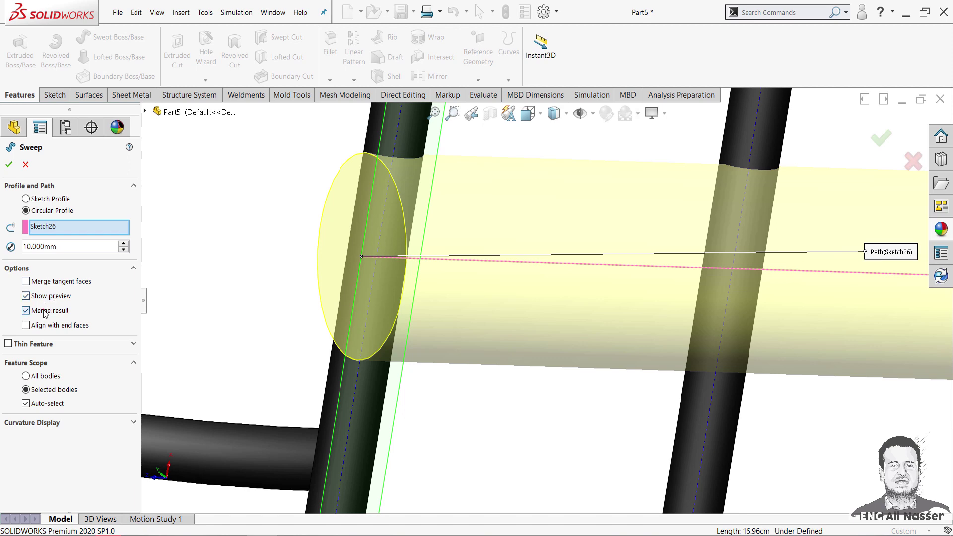
pyautogui.click(46, 312)
pyautogui.write('3')
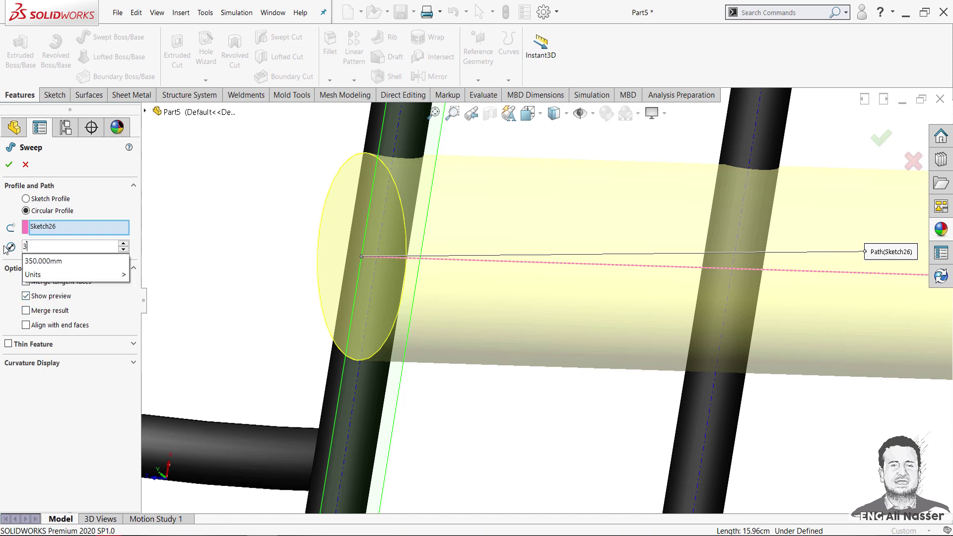
pyautogui.press('Return')
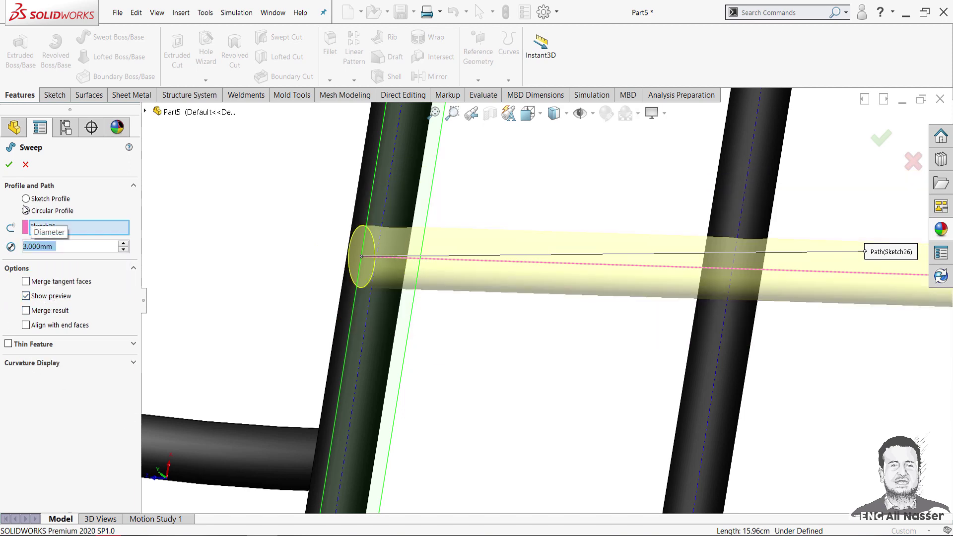
pyautogui.click(10, 166)
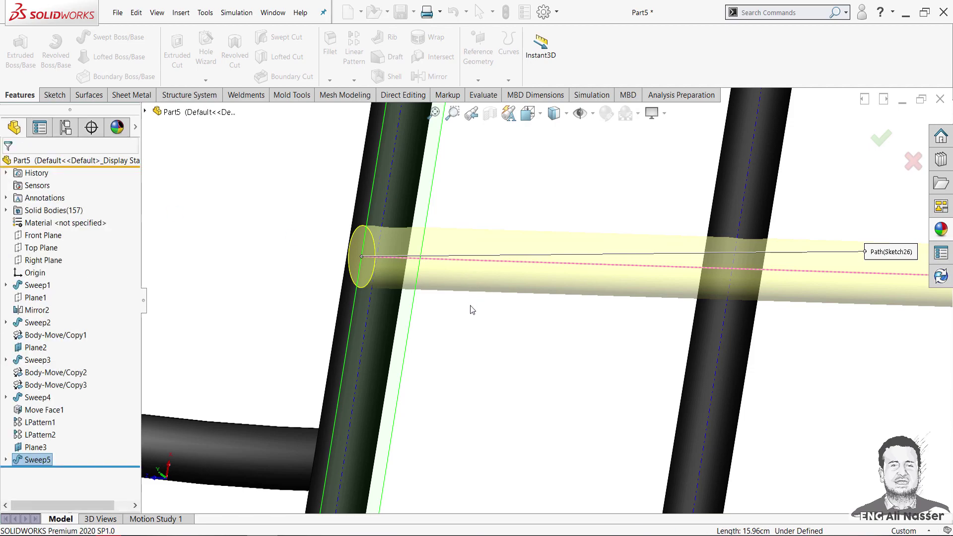
# Step: Orbit around the new Sweep5 tube to inspect it, then select its body
pyautogui.moveTo(469, 306)
pyautogui.mouseDown(button='middle')
pyautogui.moveTo(461, 374)
pyautogui.moveTo(533, 329)
pyautogui.moveTo(483, 394)
pyautogui.moveTo(499, 408)
pyautogui.moveTo(551, 414)
pyautogui.mouseUp(button='middle')
pyautogui.moveTo(506, 357)
pyautogui.mouseDown(button='middle')
pyautogui.moveTo(481, 321)
pyautogui.moveTo(468, 344)
pyautogui.moveTo(433, 290)
pyautogui.moveTo(469, 299)
pyautogui.moveTo(570, 367)
pyautogui.mouseUp(button='middle')
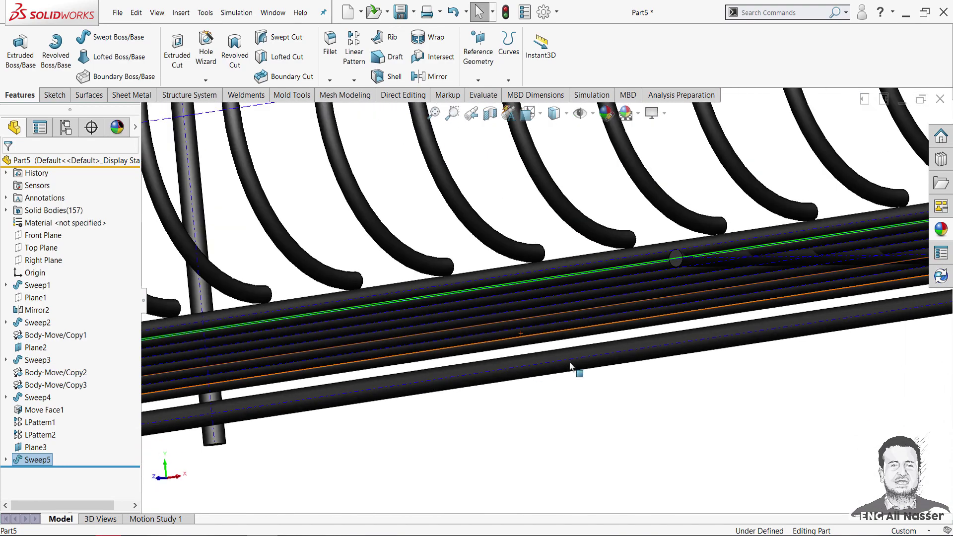
pyautogui.scroll(-3, 697, 278)
pyautogui.scroll(-3, 651, 258)
pyautogui.scroll(-2, 631, 270)
pyautogui.moveTo(632, 272)
pyautogui.mouseDown(button='middle')
pyautogui.moveTo(533, 242)
pyautogui.moveTo(548, 296)
pyautogui.mouseUp(button='middle')
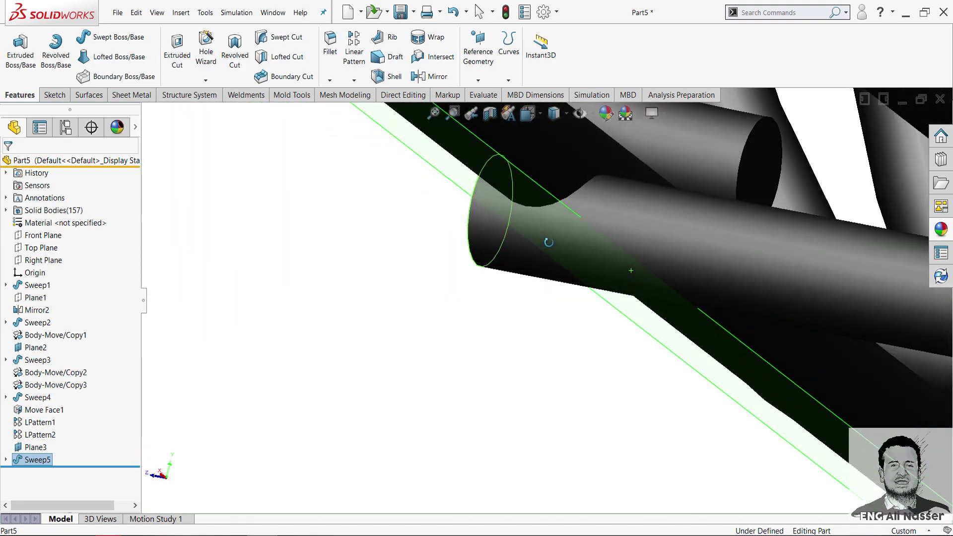
pyautogui.click(603, 254)
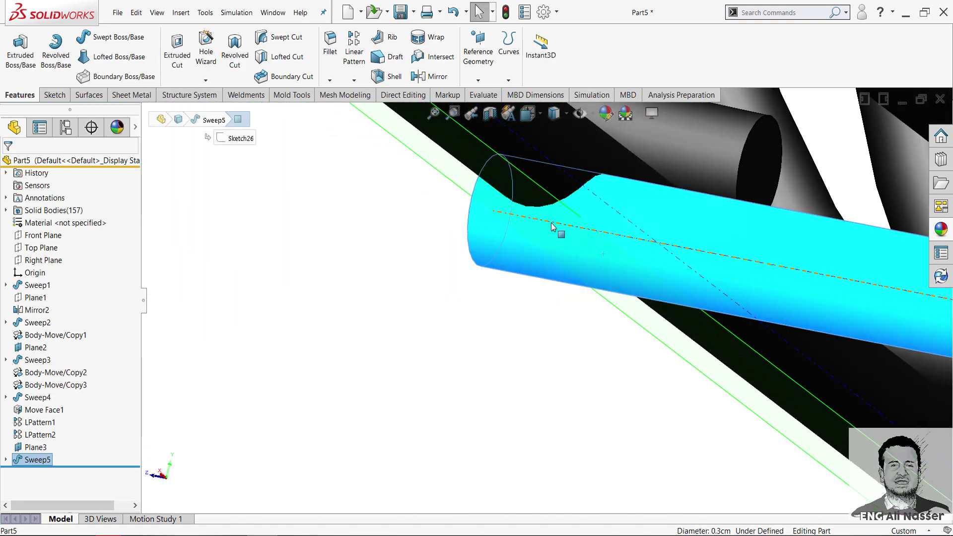
pyautogui.click(414, 99)
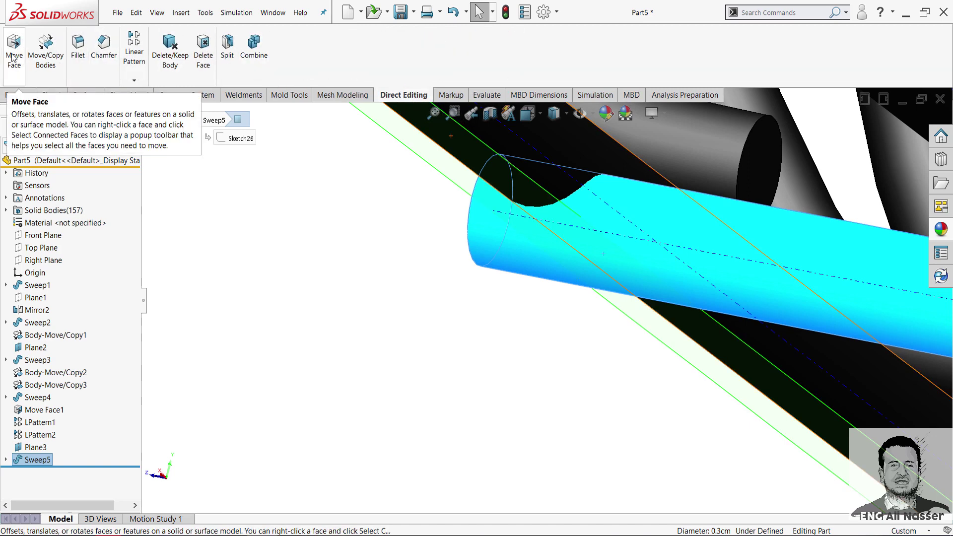
# Step: Move the Sweep5 crossbar -1 mm along Y with Copy off, onto the basket rods
pyautogui.click(46, 53)
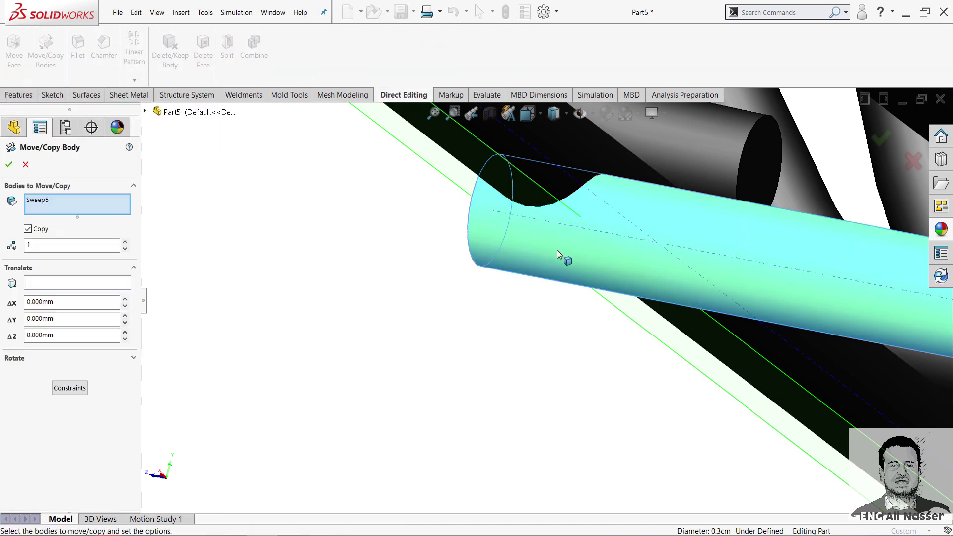
pyautogui.click(28, 229)
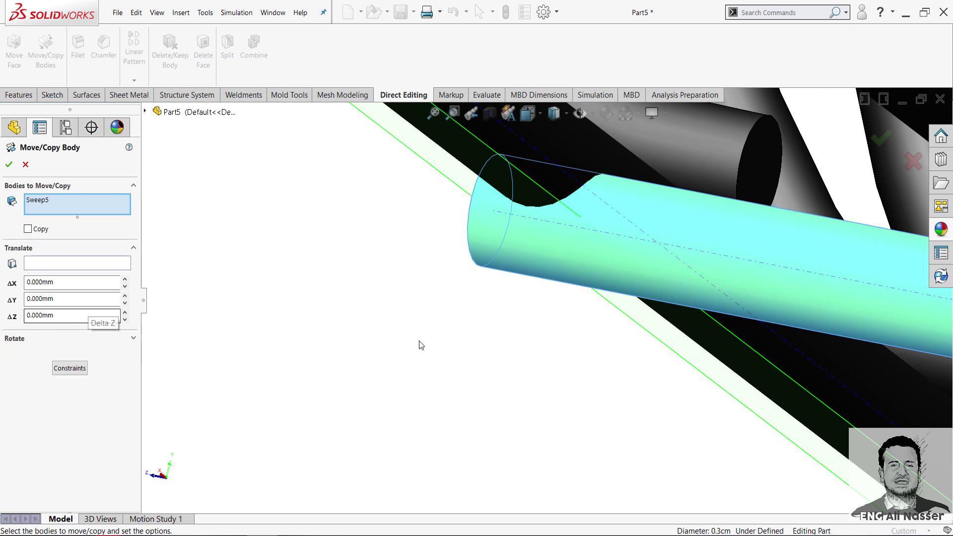
pyautogui.scroll(5, 565, 359)
pyautogui.scroll(3, 604, 344)
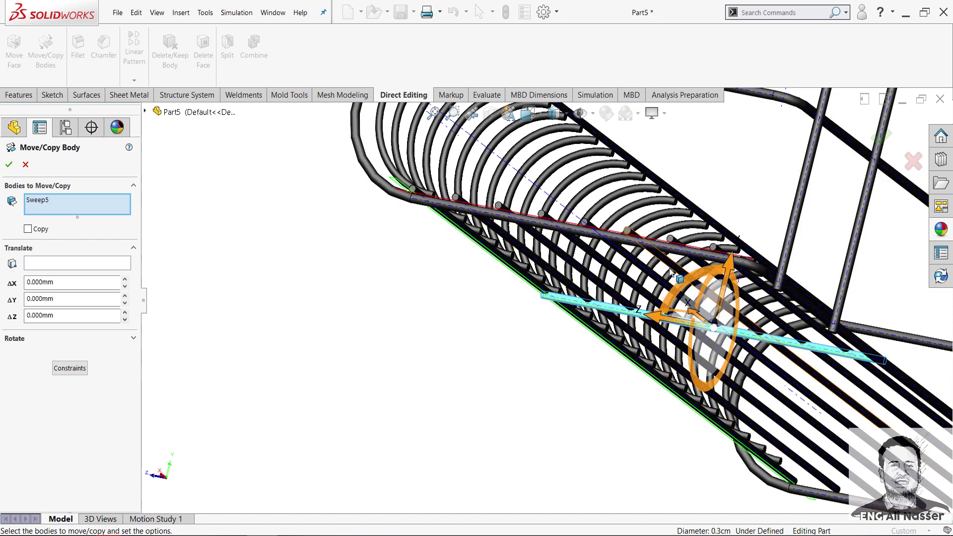
pyautogui.scroll(-3, 583, 287)
pyautogui.scroll(-2, 584, 287)
pyautogui.write('-1.500')
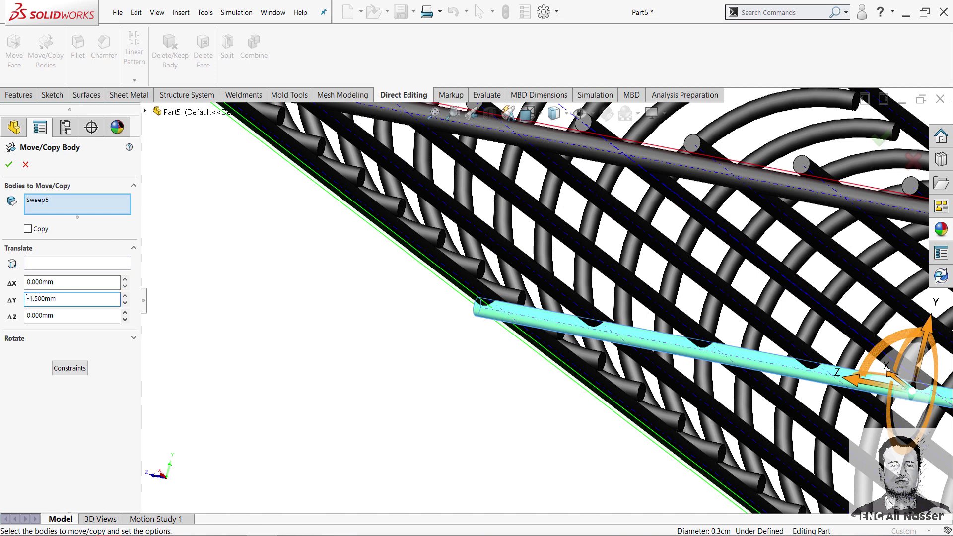
pyautogui.press('Return')
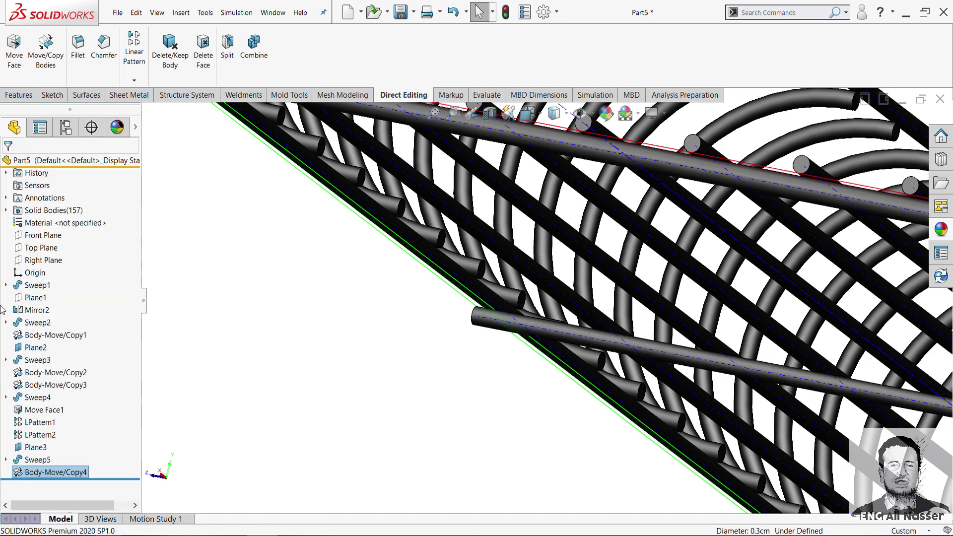
pyautogui.moveTo(442, 256); pyautogui.dragTo(918, 311, button='middle')
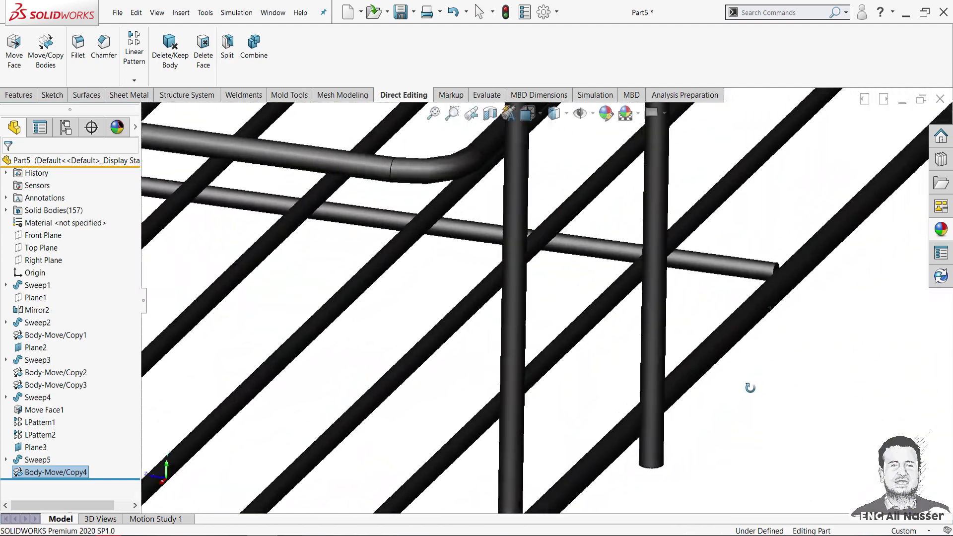
pyautogui.moveTo(918, 311)
pyautogui.mouseDown(button='middle')
pyautogui.moveTo(771, 422)
pyautogui.moveTo(765, 248)
pyautogui.mouseUp(button='middle')
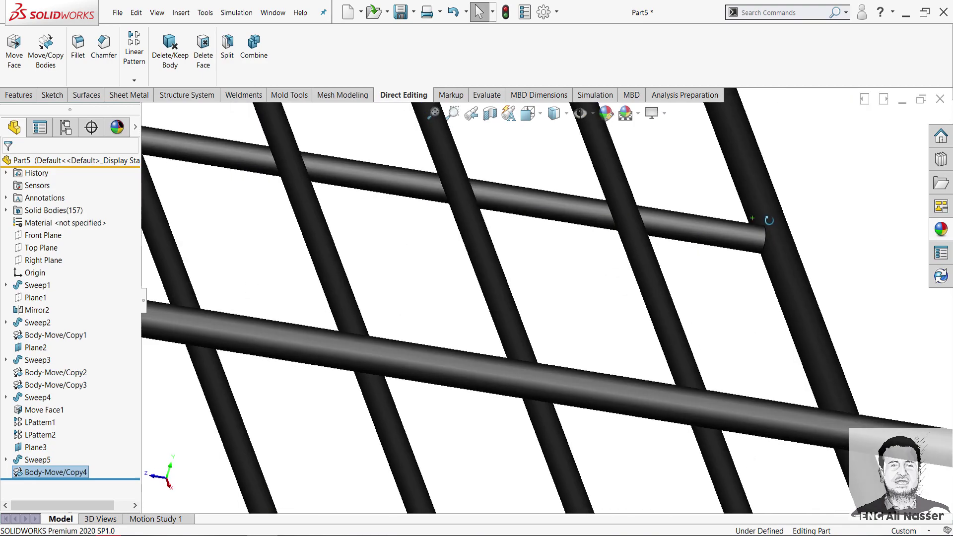
pyautogui.scroll(5, 744, 270)
pyautogui.moveTo(722, 293)
pyautogui.mouseDown(button='middle')
pyautogui.moveTo(635, 314)
pyautogui.moveTo(618, 245)
pyautogui.moveTo(606, 310)
pyautogui.mouseUp(button='middle')
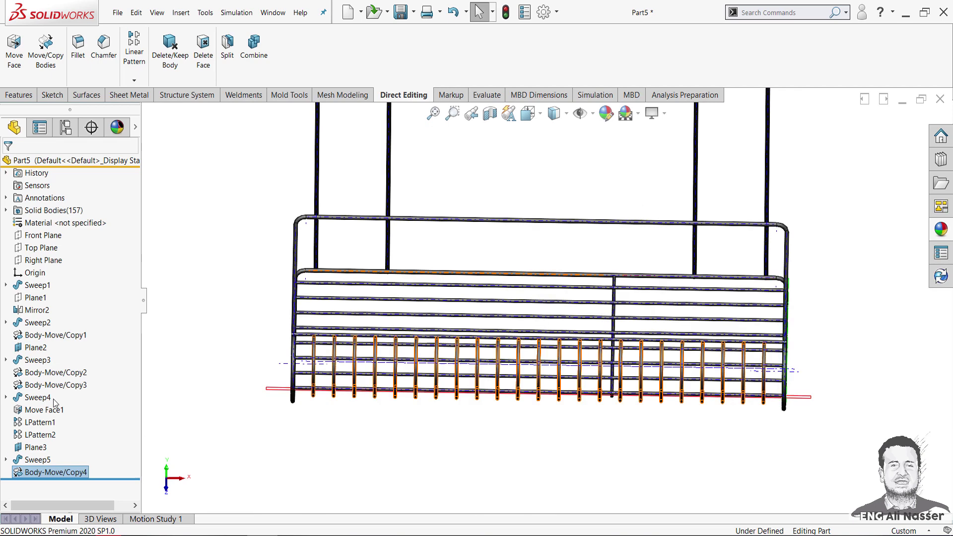
# Step: Mirror the moved crossbar (Body-Move/Copy4) across Plane1 to create Mirror3
pyautogui.click(41, 298)
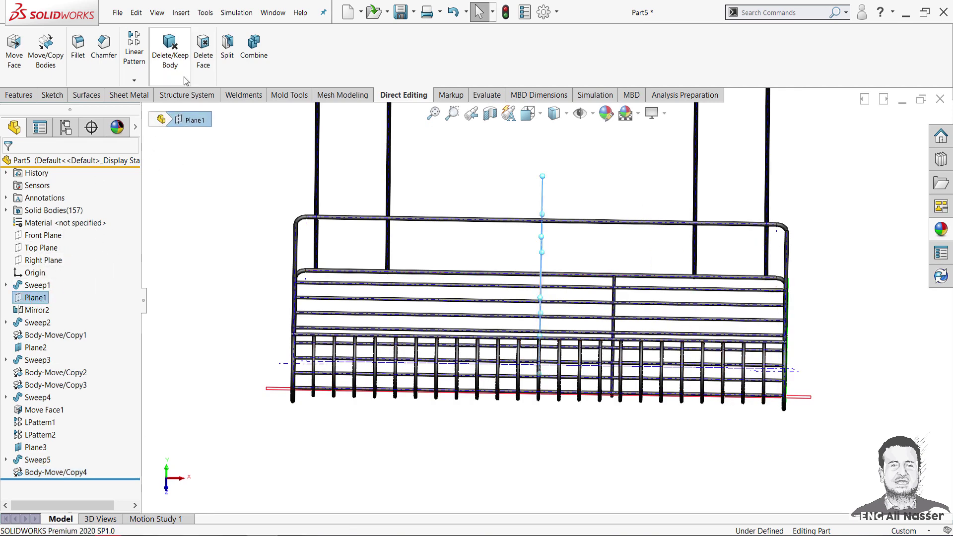
pyautogui.click(135, 80)
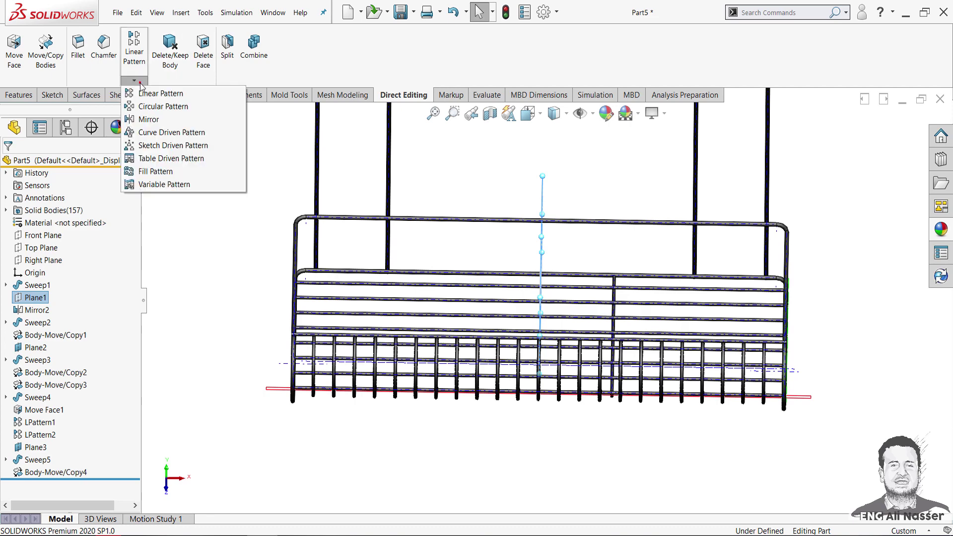
pyautogui.click(154, 118)
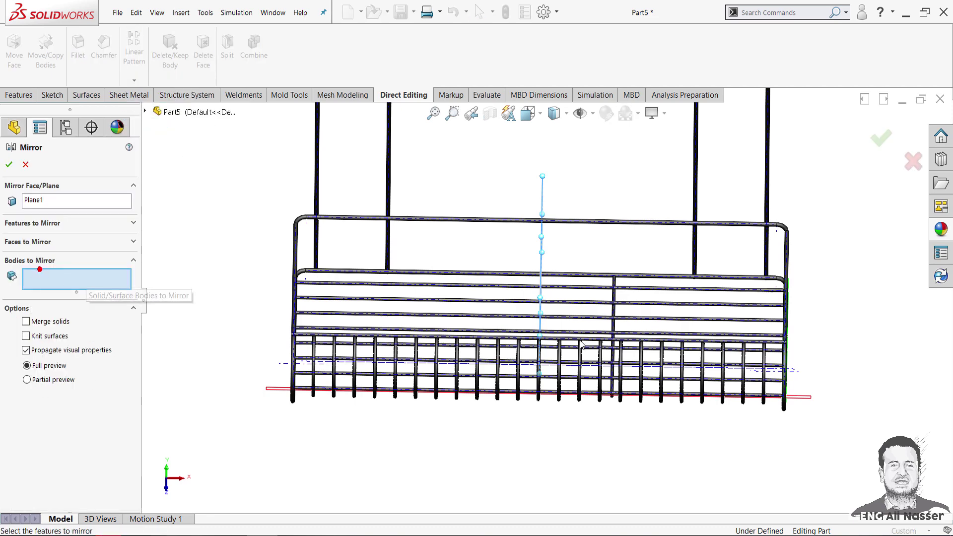
pyautogui.scroll(-3, 596, 308)
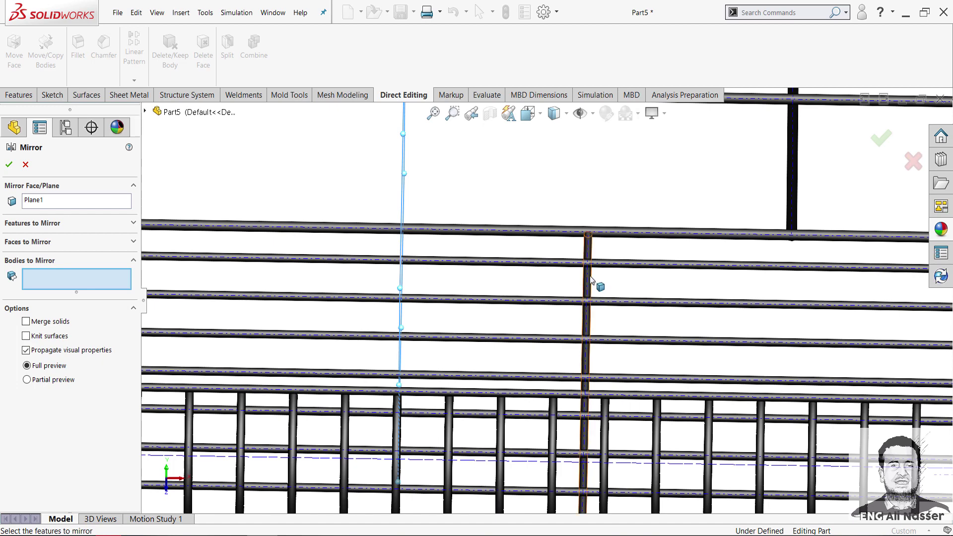
pyautogui.click(590, 280)
pyautogui.scroll(3, 595, 283)
pyautogui.scroll(2, 358, 383)
pyautogui.scroll(-5, 437, 373)
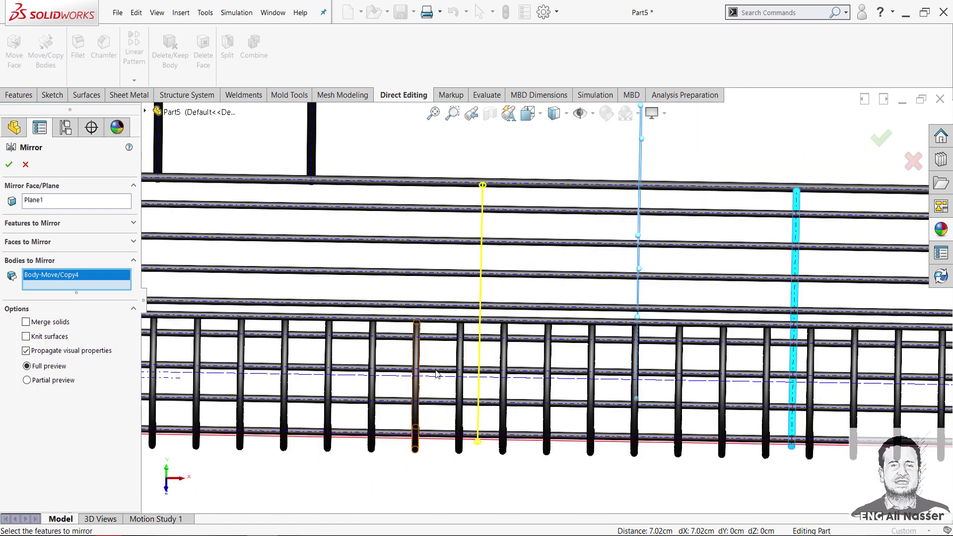
pyautogui.moveTo(436, 373)
pyautogui.mouseDown(button='middle')
pyautogui.moveTo(486, 392)
pyautogui.moveTo(474, 386)
pyautogui.mouseUp(button='middle')
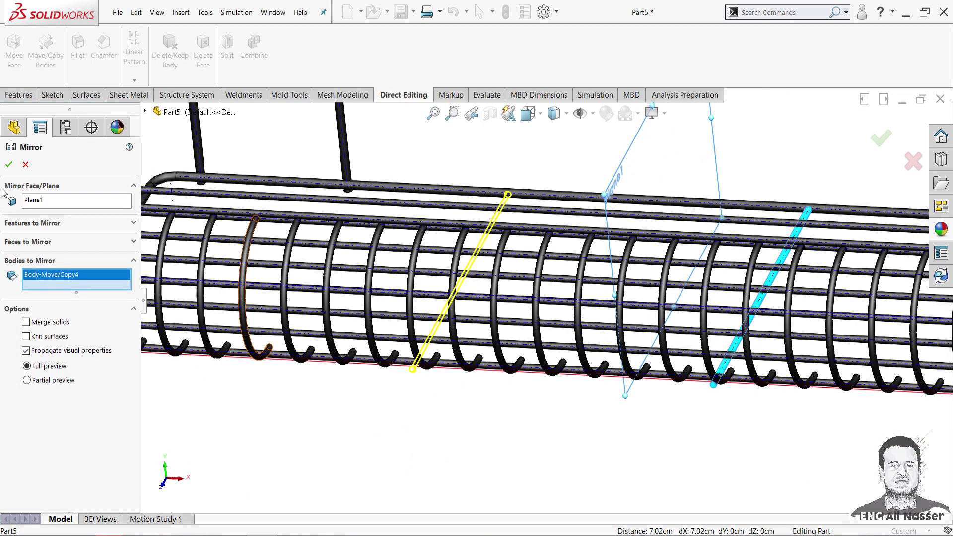
pyautogui.click(9, 166)
# Step: Fit the rack, drag the reference picture beside it, and orbit to an angled view
pyautogui.press('f')
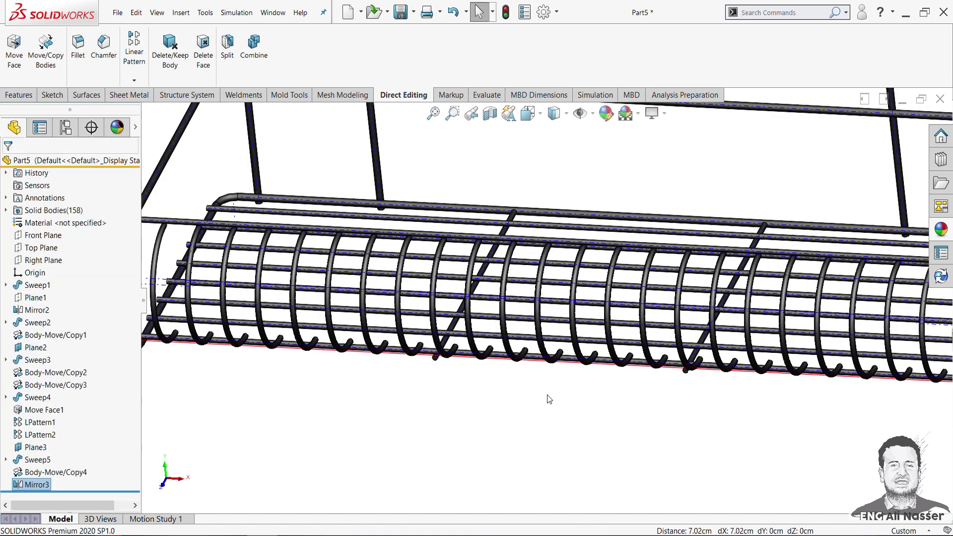
pyautogui.press('z')
pyautogui.moveTo(289, 263); pyautogui.dragTo(480, 280)
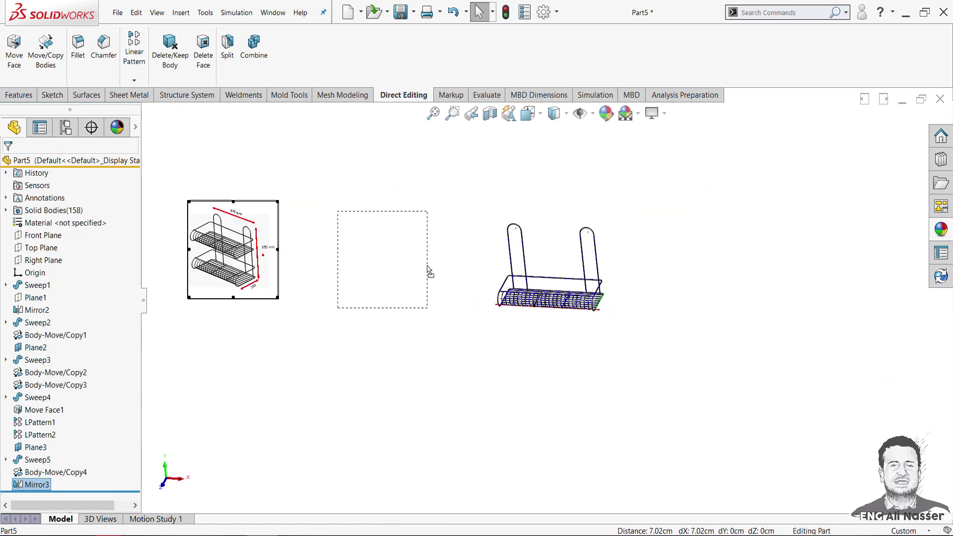
pyautogui.scroll(-3, 477, 281)
pyautogui.moveTo(478, 281); pyautogui.dragTo(599, 300, button='middle')
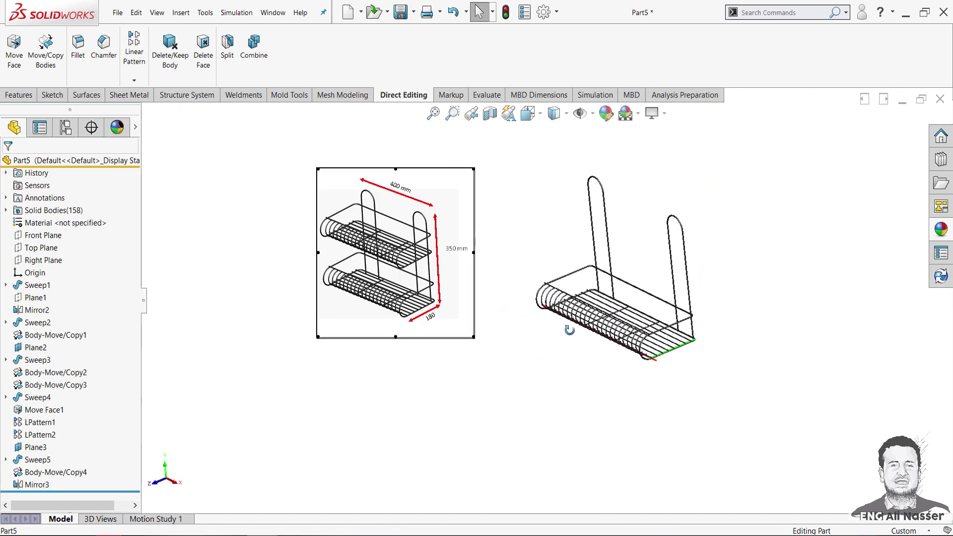
pyautogui.scroll(-2, 599, 300)
pyautogui.moveTo(603, 404)
pyautogui.mouseDown(button='middle')
pyautogui.moveTo(579, 370)
pyautogui.moveTo(588, 383)
pyautogui.mouseUp(button='middle')
pyautogui.scroll(2, 521, 408)
pyautogui.scroll(-2, 493, 224)
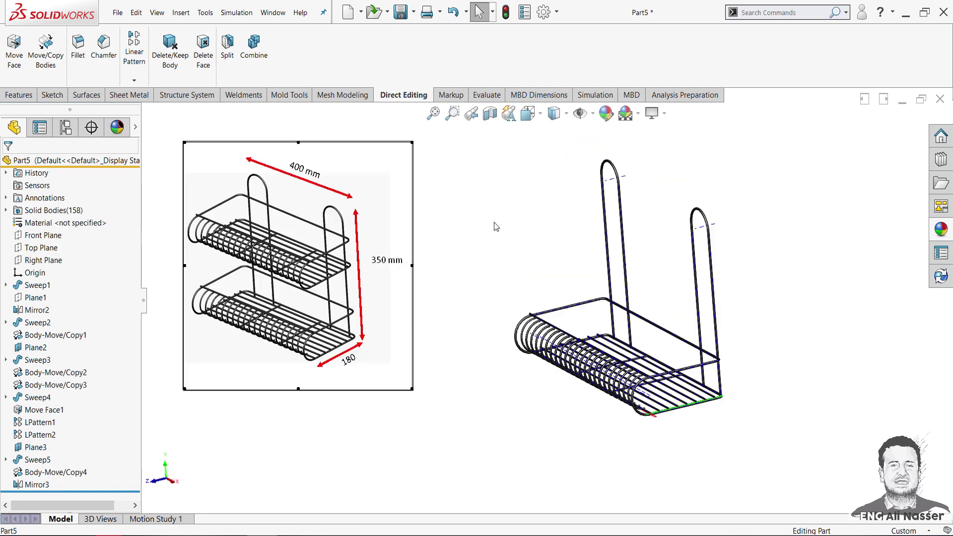
pyautogui.moveTo(493, 224); pyautogui.dragTo(531, 268, button='middle')
pyautogui.scroll(3, 531, 268)
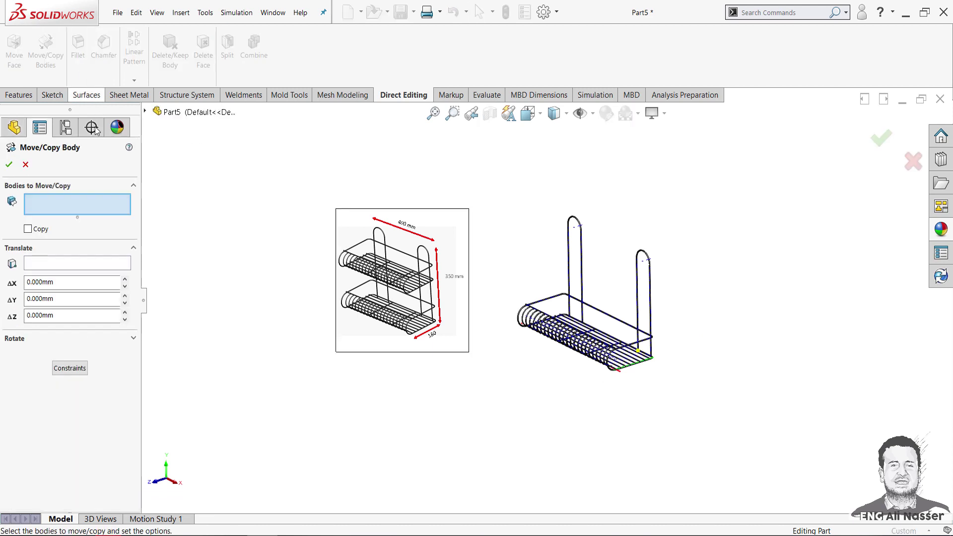
# Step: Turn on Copy, expand the Solid Bodies list, and select the first basket body
pyautogui.click(28, 228)
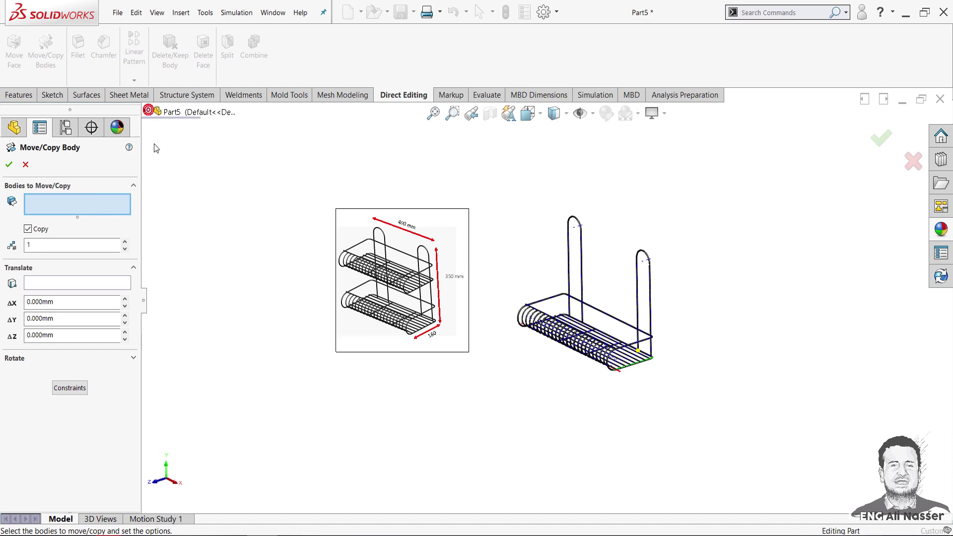
pyautogui.click(163, 163)
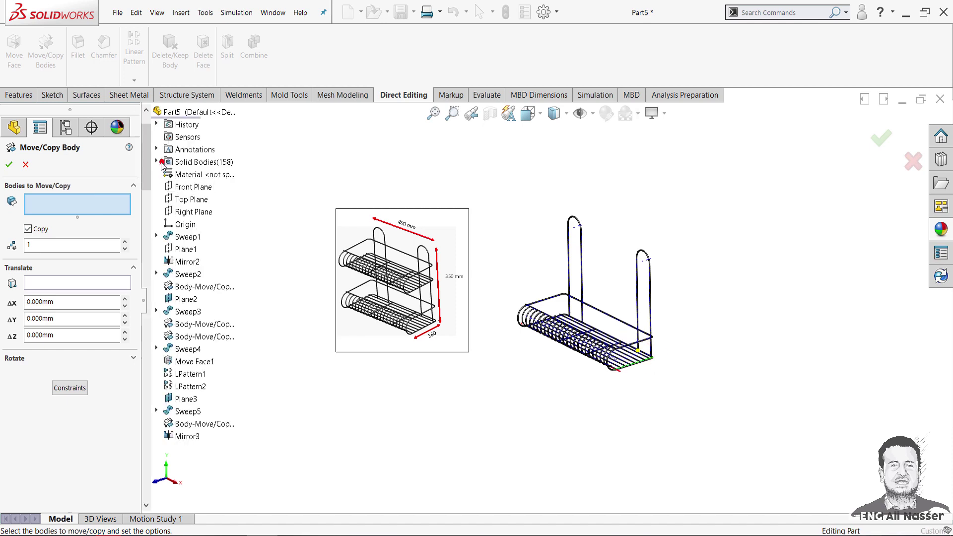
pyautogui.click(156, 162)
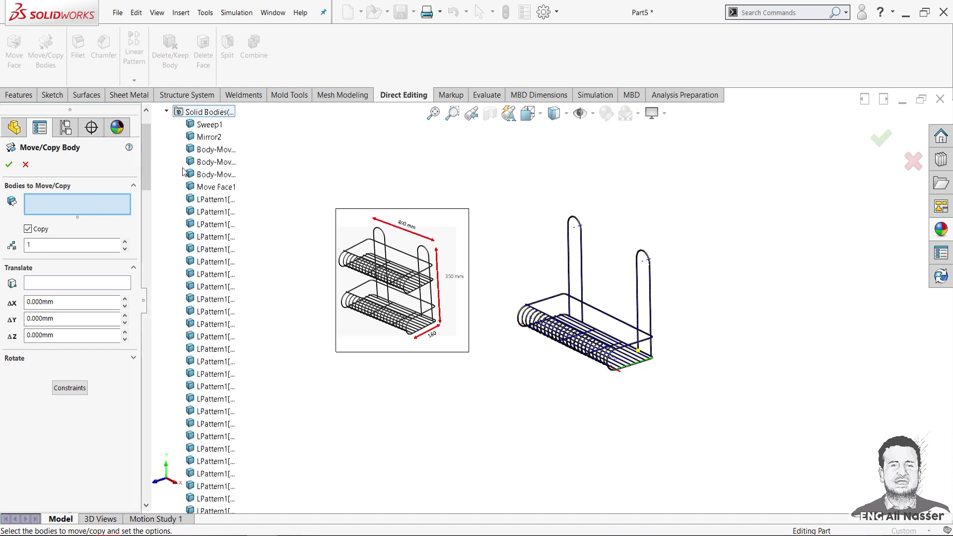
pyautogui.click(212, 152)
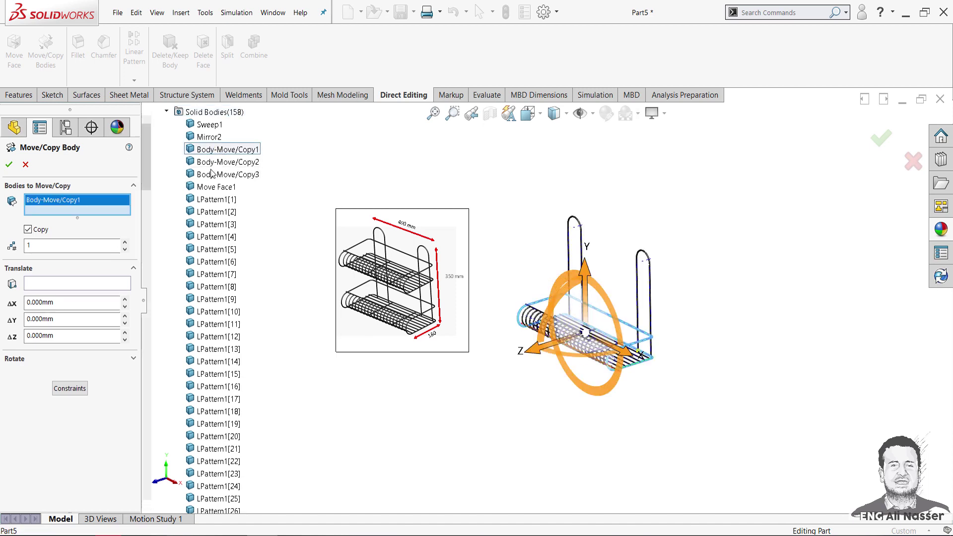
pyautogui.scroll(-7, 214, 362)
pyautogui.scroll(-12, 214, 361)
pyautogui.scroll(-8, 213, 361)
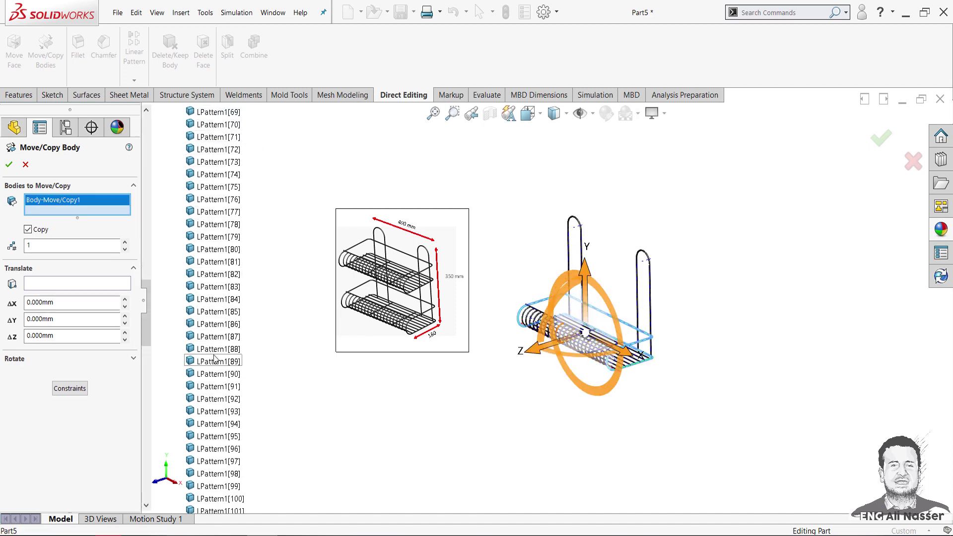
pyautogui.scroll(-12, 212, 362)
pyautogui.scroll(-15, 213, 364)
pyautogui.scroll(5, 213, 366)
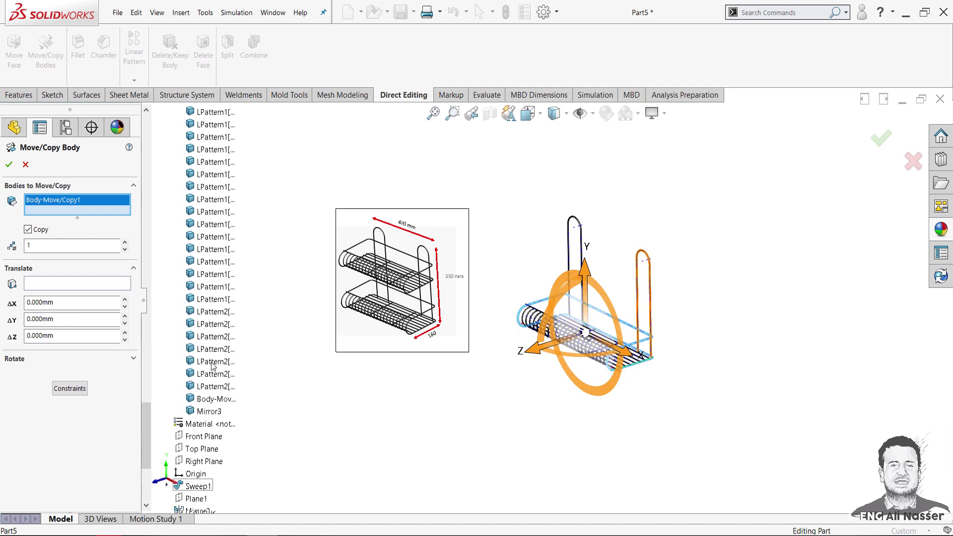
pyautogui.scroll(-1, 210, 372)
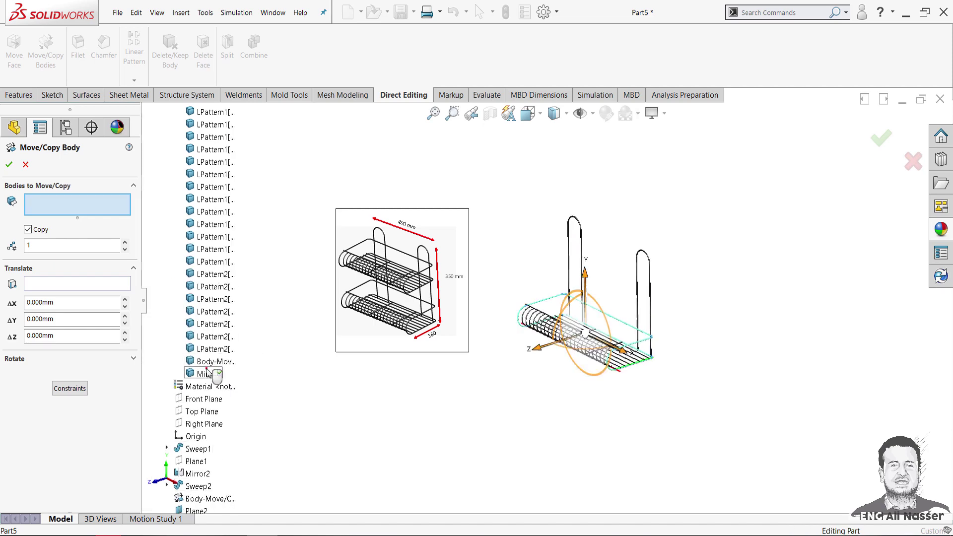
# Step: Add the mirrored, patterned and LPattern1 wire bodies, then select all remaining basket bodies
pyautogui.click(208, 373)
pyautogui.click(213, 349)
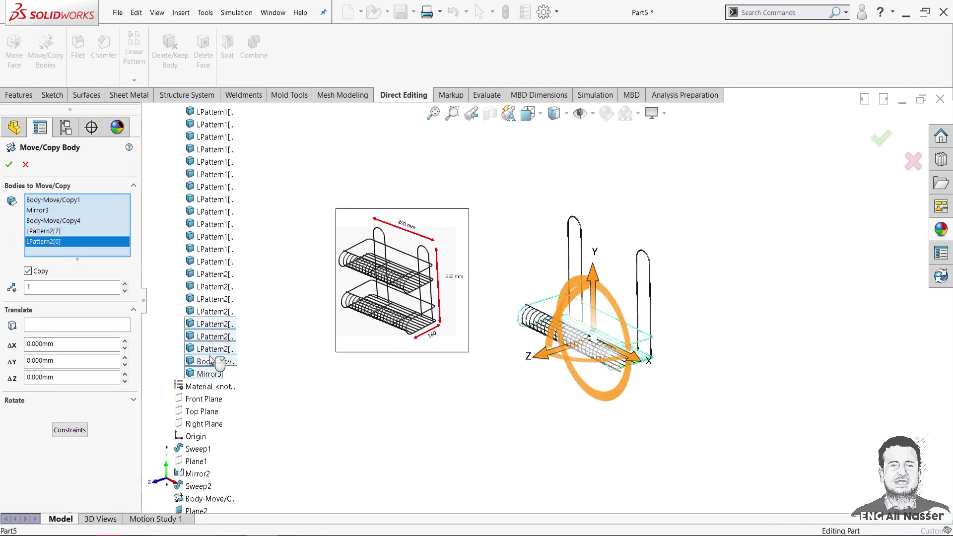
pyautogui.click(213, 323)
pyautogui.click(213, 311)
pyautogui.click(213, 287)
pyautogui.click(213, 274)
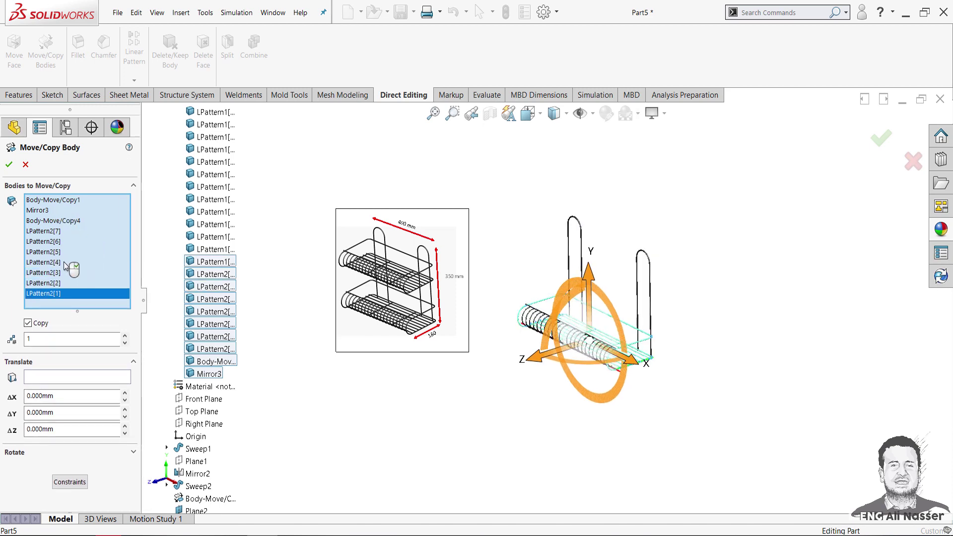
pyautogui.click(213, 249)
pyautogui.click(213, 236)
pyautogui.click(213, 212)
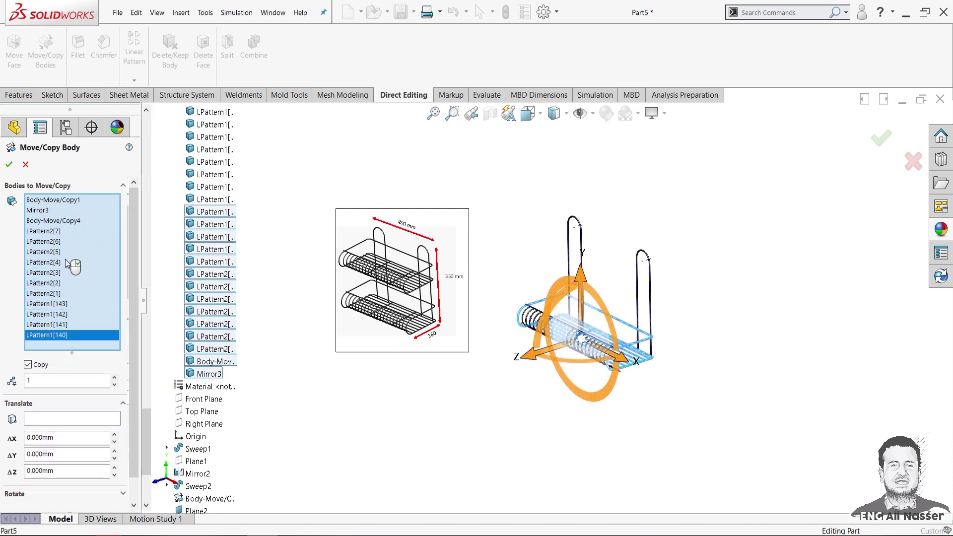
pyautogui.click(213, 187)
pyautogui.click(214, 162)
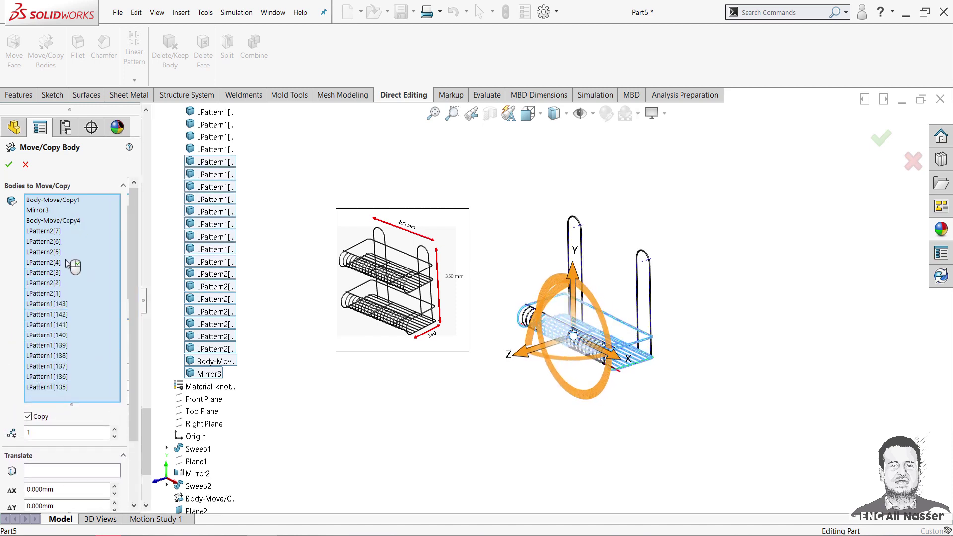
pyautogui.click(213, 137)
pyautogui.click(213, 112)
pyautogui.hotkey('ctrl', 'a')
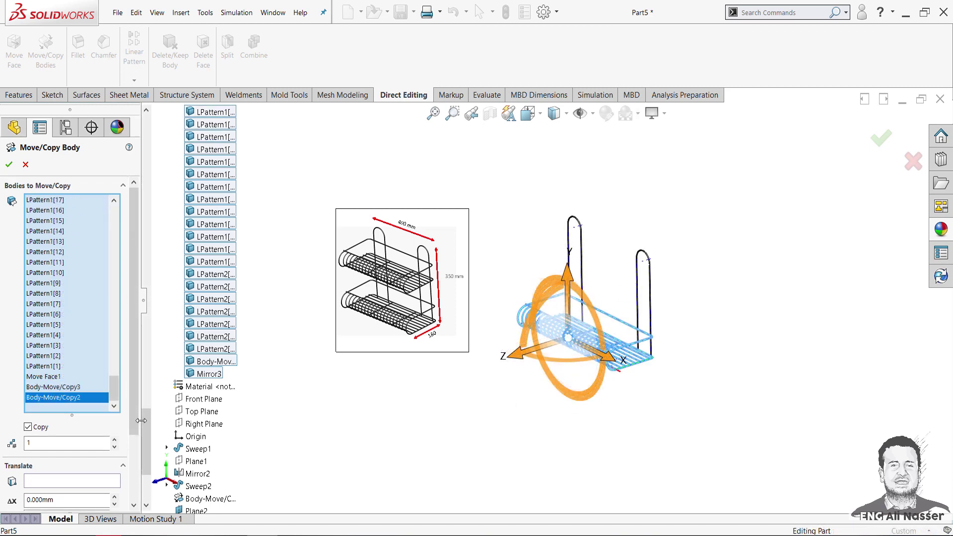
# Step: Step the copy's ΔY offset up with the spin arrows, through 100 mm to 200 mm
pyautogui.scroll(-3, 130, 450)
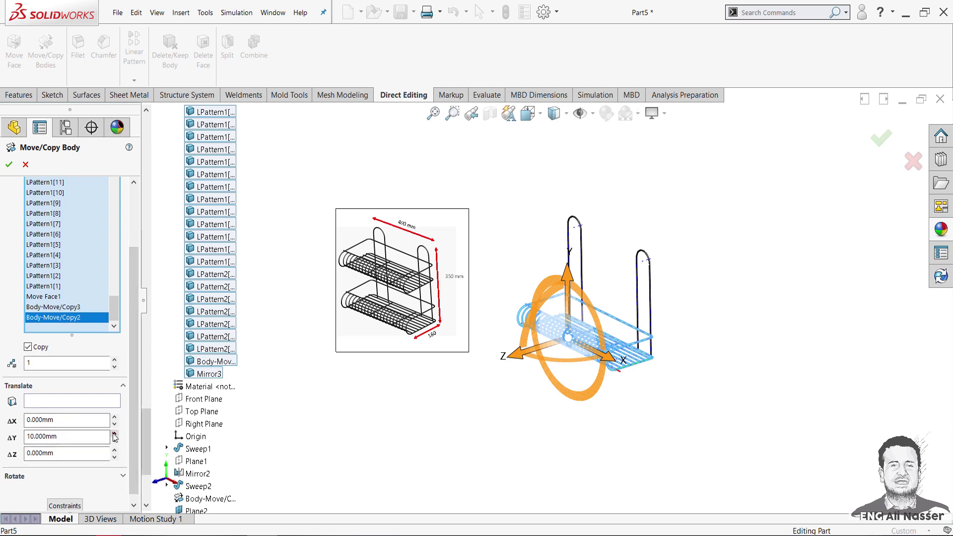
pyautogui.click(115, 434)
pyautogui.click(115, 433)
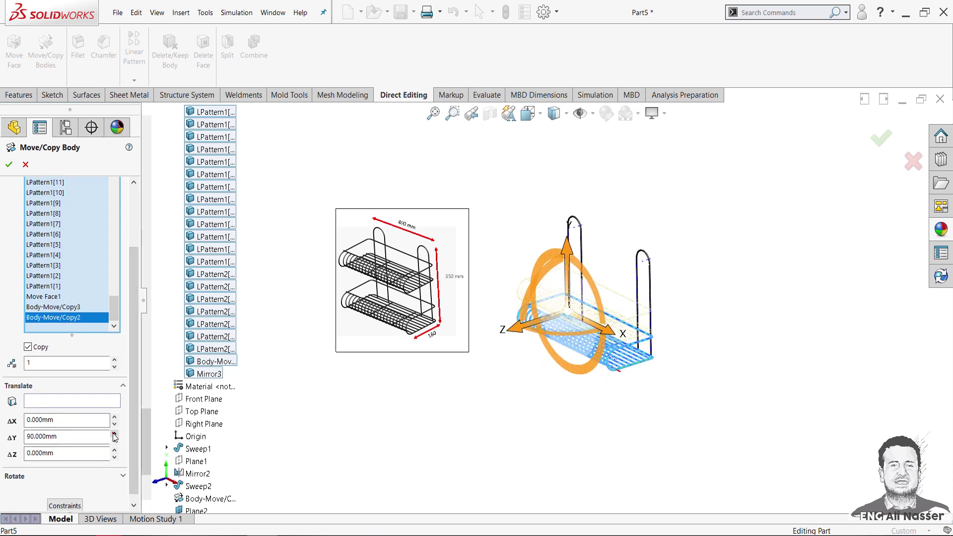
pyautogui.click(114, 433)
pyautogui.scroll(-3, 630, 335)
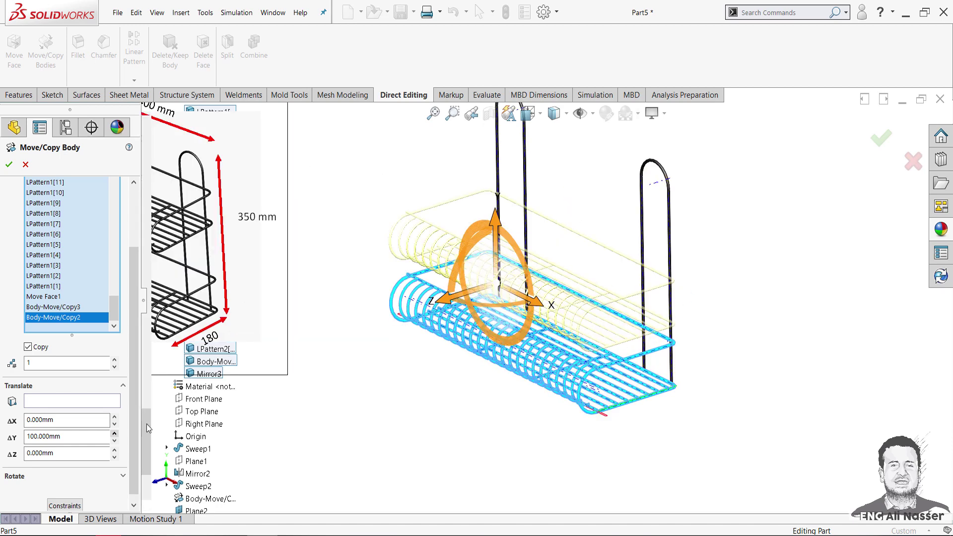
pyautogui.click(114, 434)
pyautogui.click(114, 435)
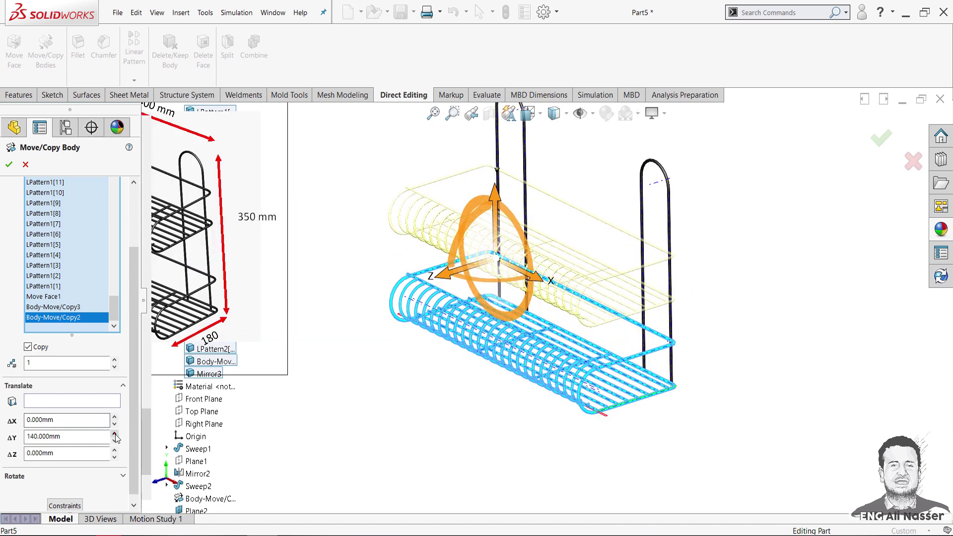
pyautogui.click(115, 434)
pyautogui.click(115, 434)
pyautogui.click(115, 435)
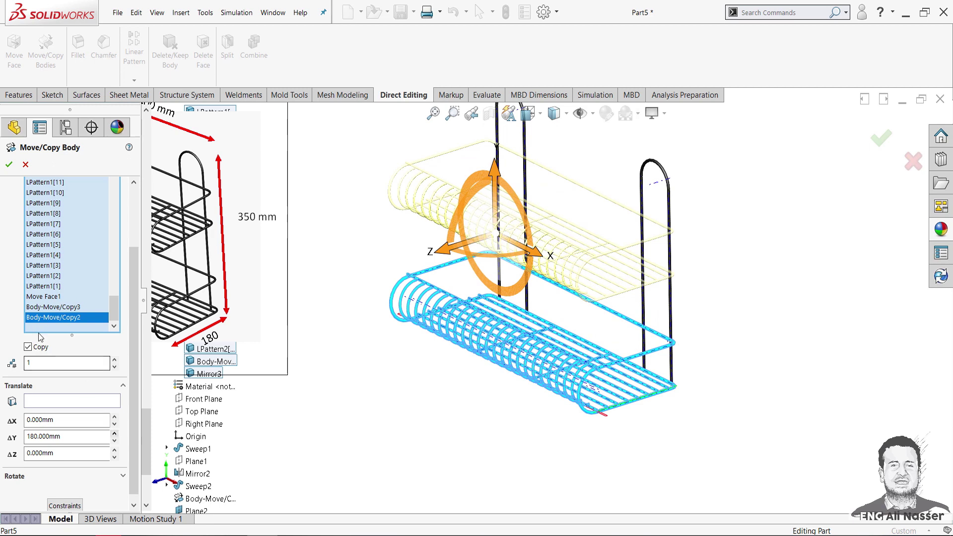
pyautogui.click(114, 433)
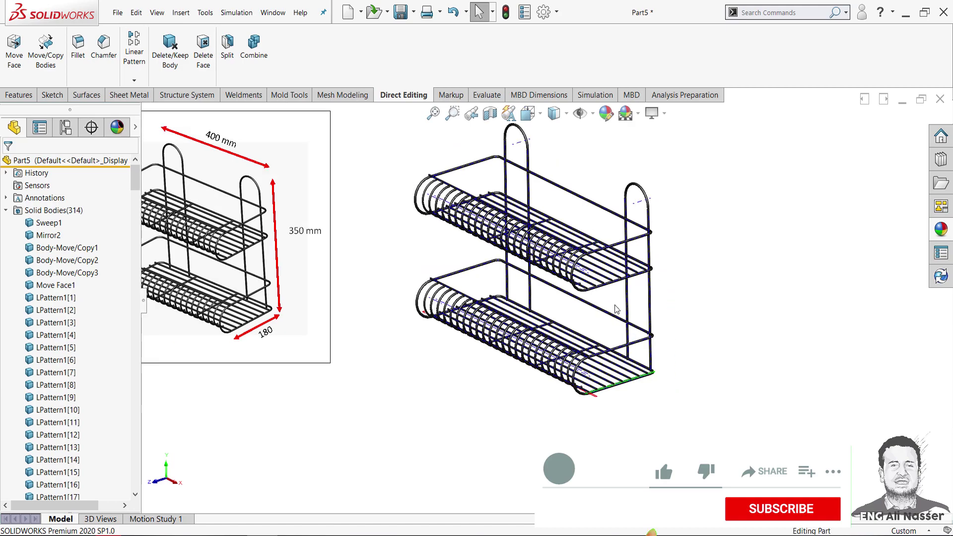
# Step: Orbit and zoom around the rack to inspect the two stacked basket tiers
pyautogui.moveTo(615, 308)
pyautogui.mouseDown(button='middle')
pyautogui.moveTo(706, 407)
pyautogui.moveTo(624, 421)
pyautogui.mouseUp(button='middle')
pyautogui.scroll(-5, 624, 421)
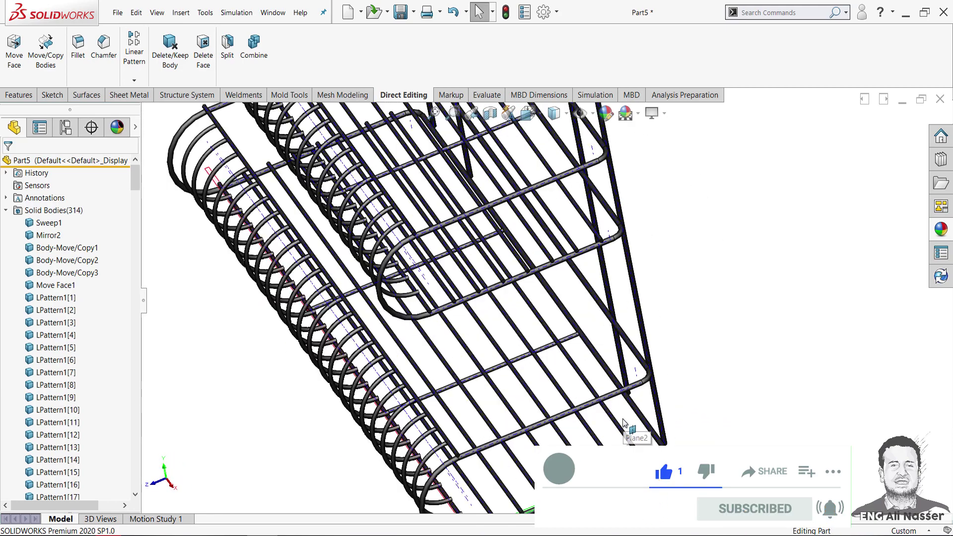
pyautogui.scroll(-2, 624, 422)
pyautogui.scroll(5, 402, 422)
pyautogui.scroll(-4, 453, 233)
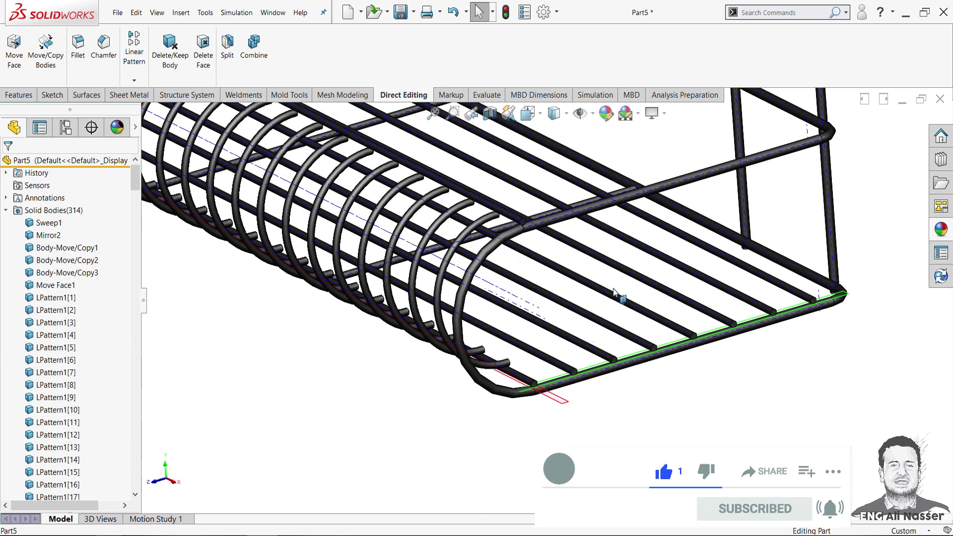
pyautogui.scroll(5, 613, 292)
pyautogui.scroll(-1, 538, 230)
pyautogui.scroll(-1, 550, 253)
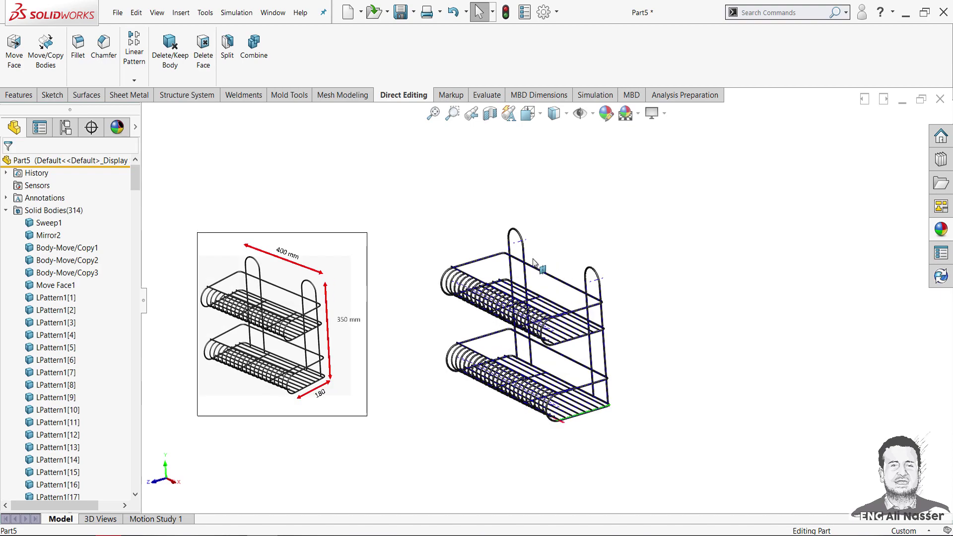
pyautogui.scroll(-3, 531, 260)
pyautogui.moveTo(583, 415)
pyautogui.mouseDown(button='middle')
pyautogui.moveTo(691, 344)
pyautogui.moveTo(575, 411)
pyautogui.moveTo(594, 268)
pyautogui.moveTo(591, 423)
pyautogui.mouseUp(button='middle')
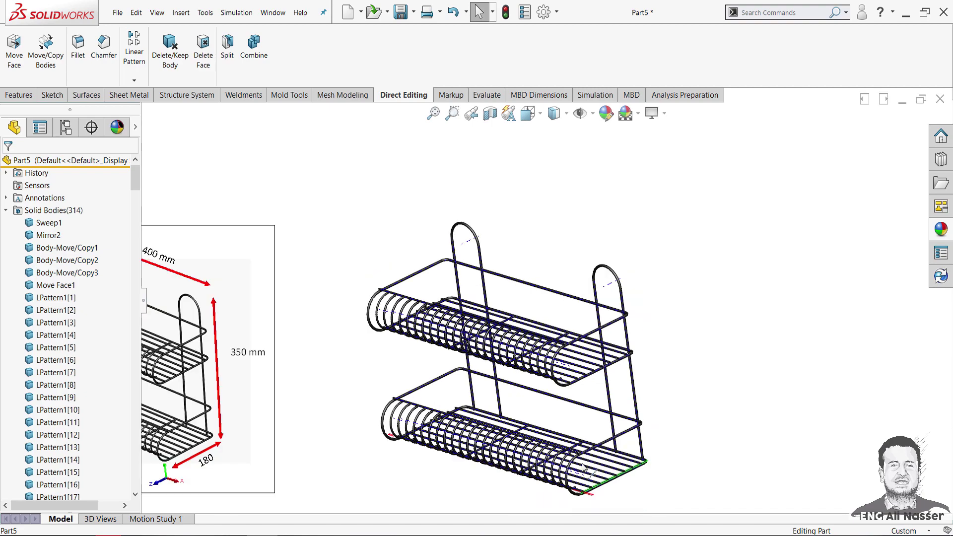